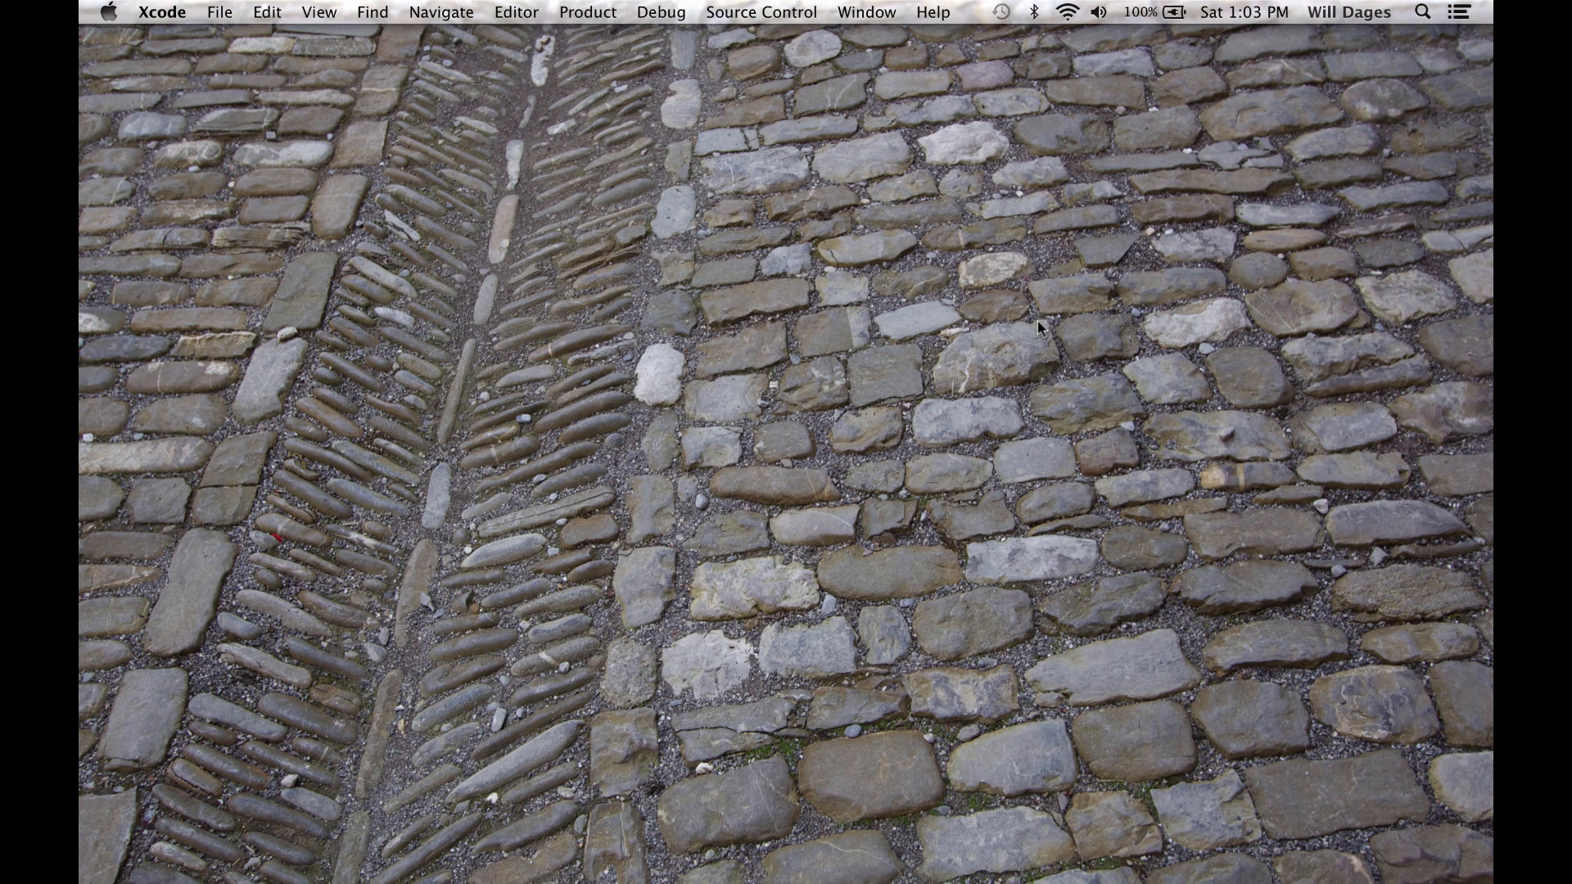
Start a new Single View Application project, keeping Swift as language and iPhone as device
key("super+shift+n")
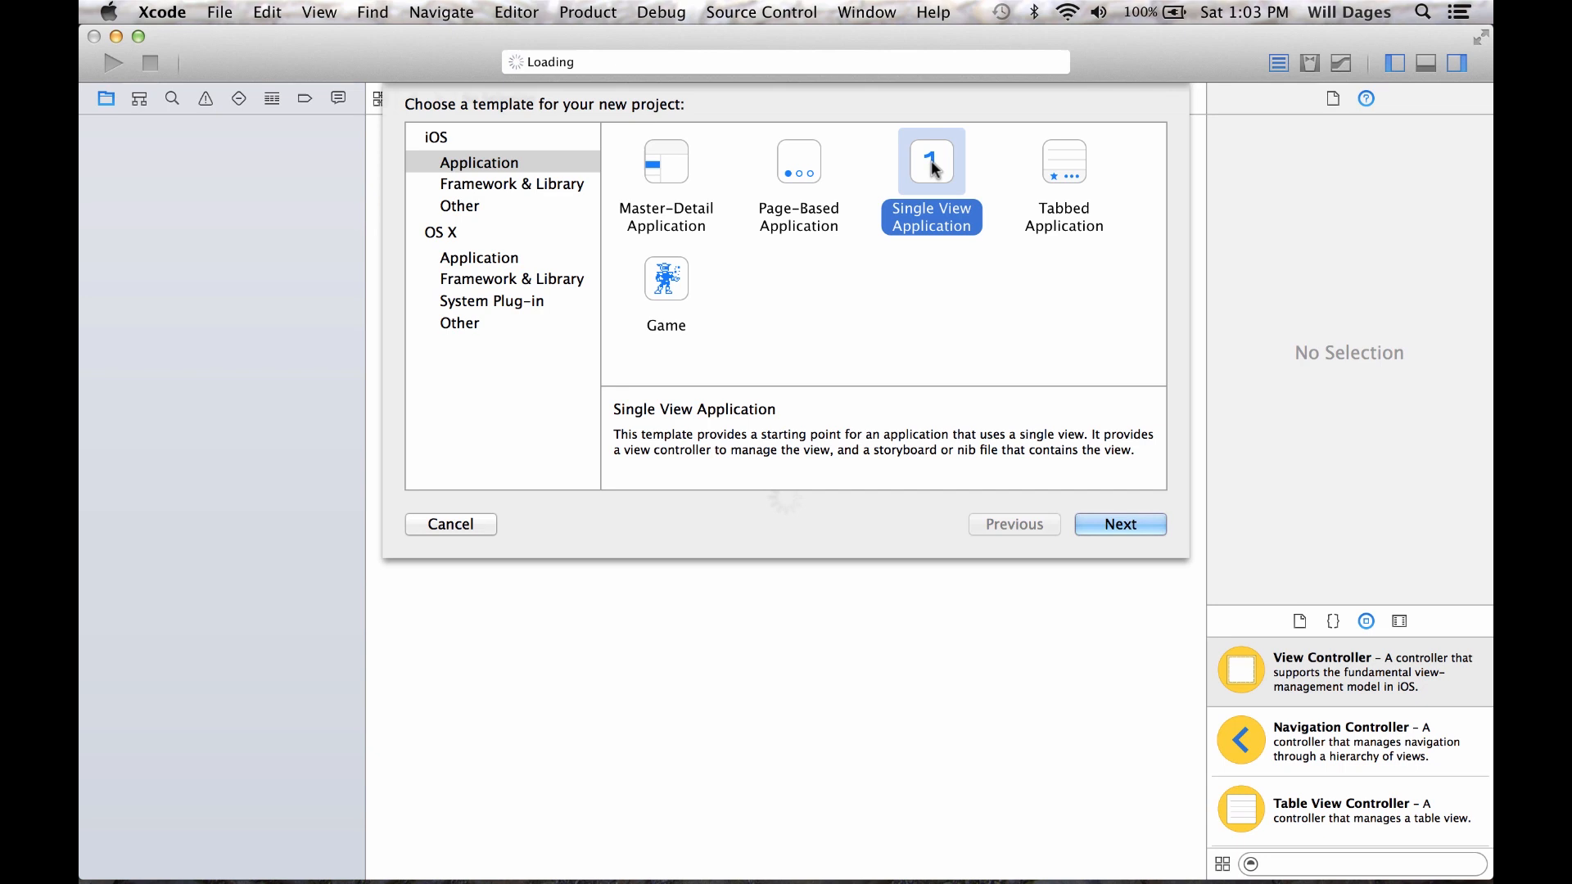
left_click(1120, 523)
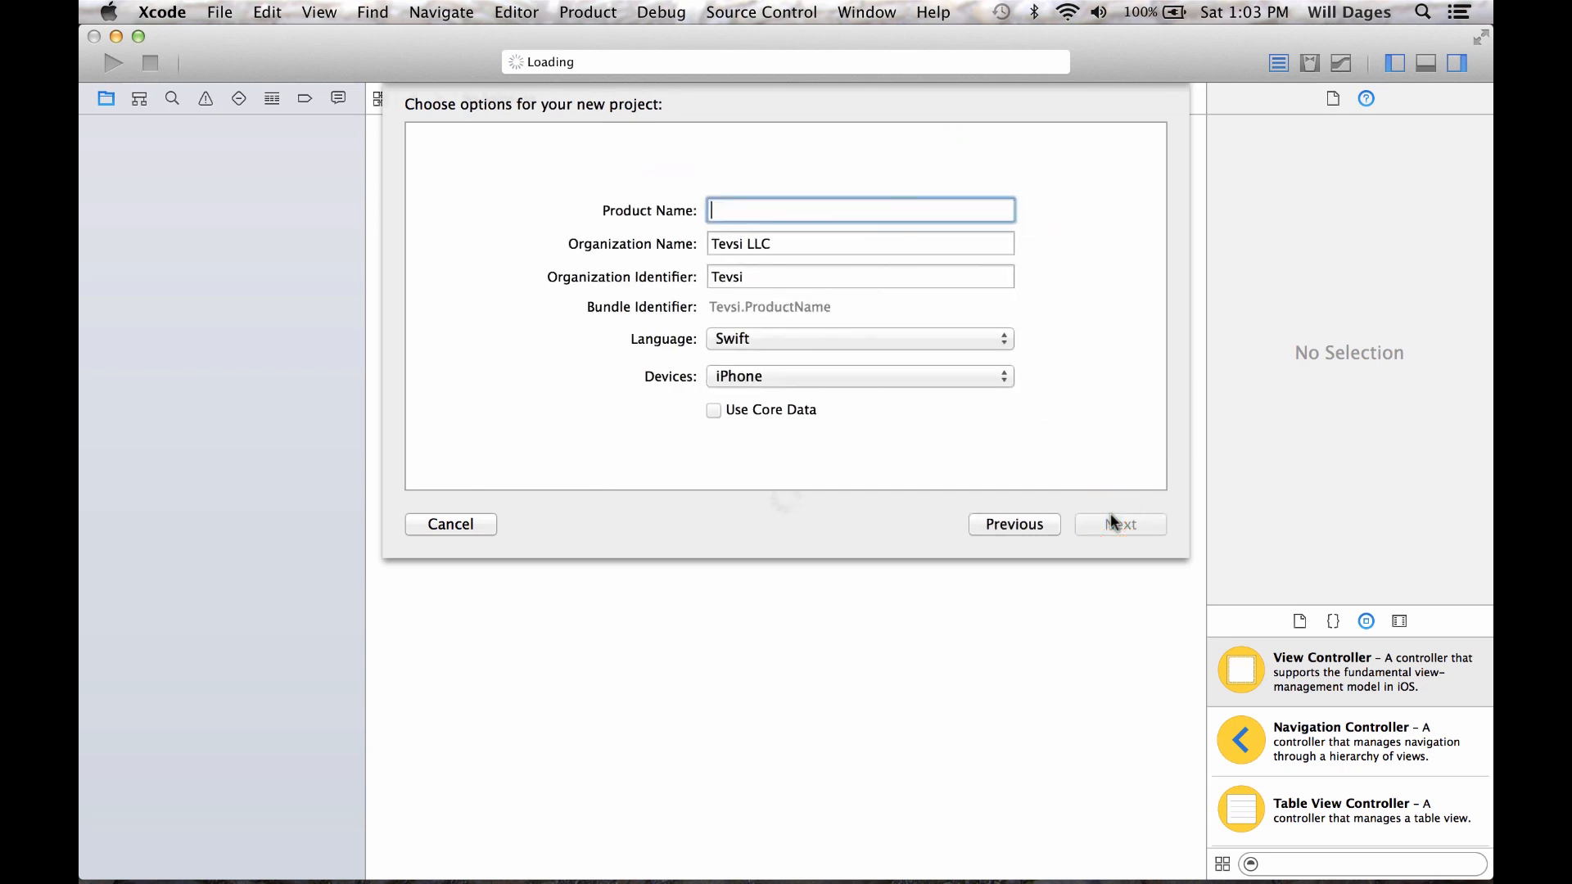
type("closest-b")
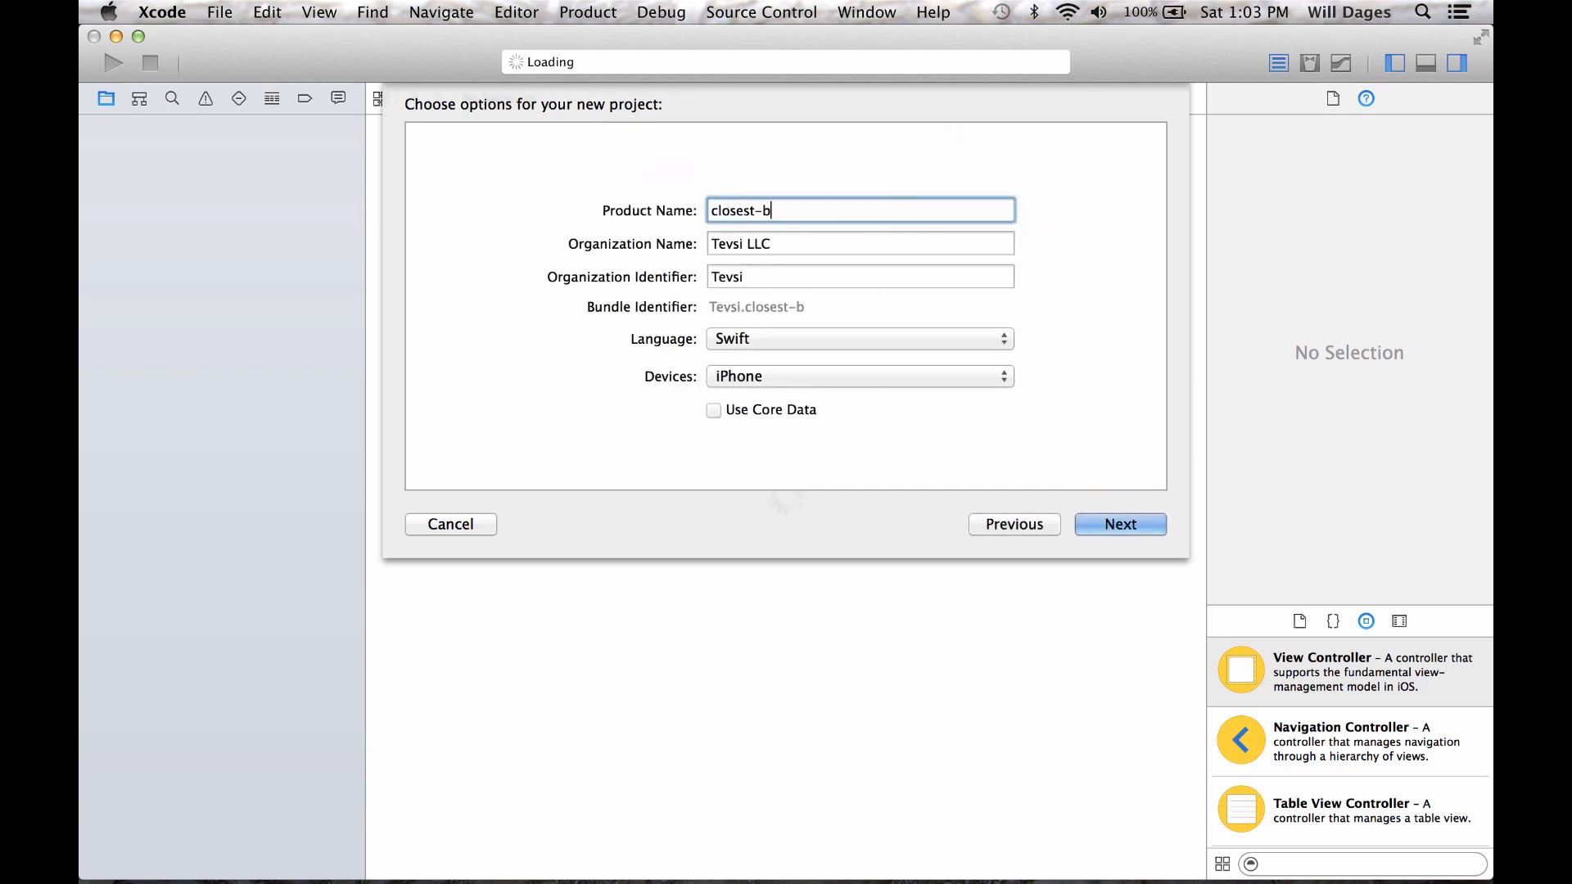
type("eacon-demo")
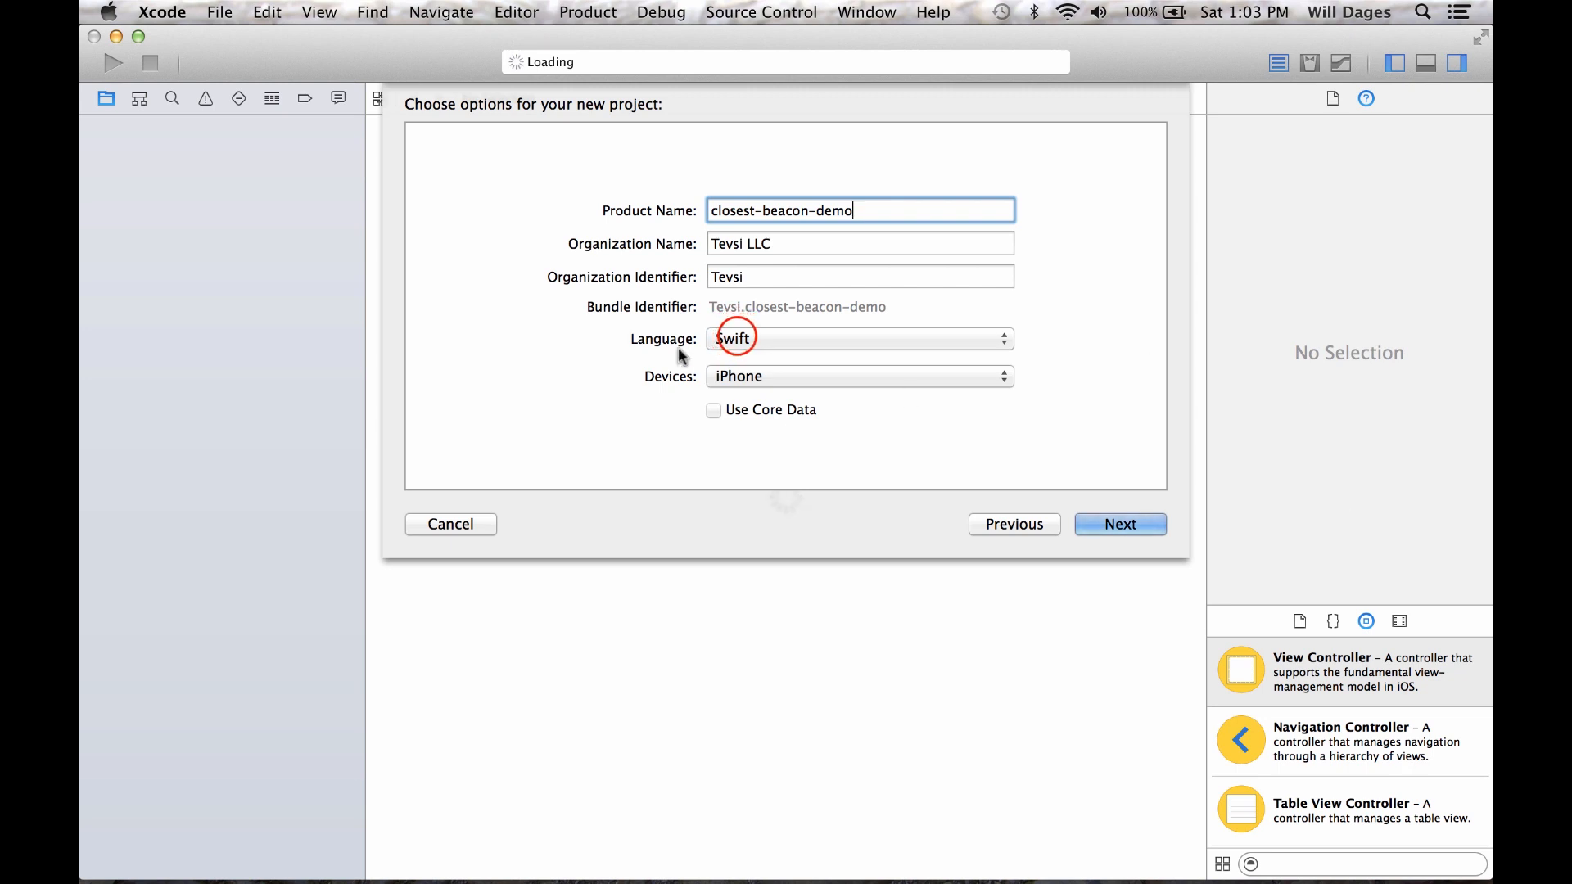
left_click(737, 338)
left_click(1073, 344)
left_click(885, 375)
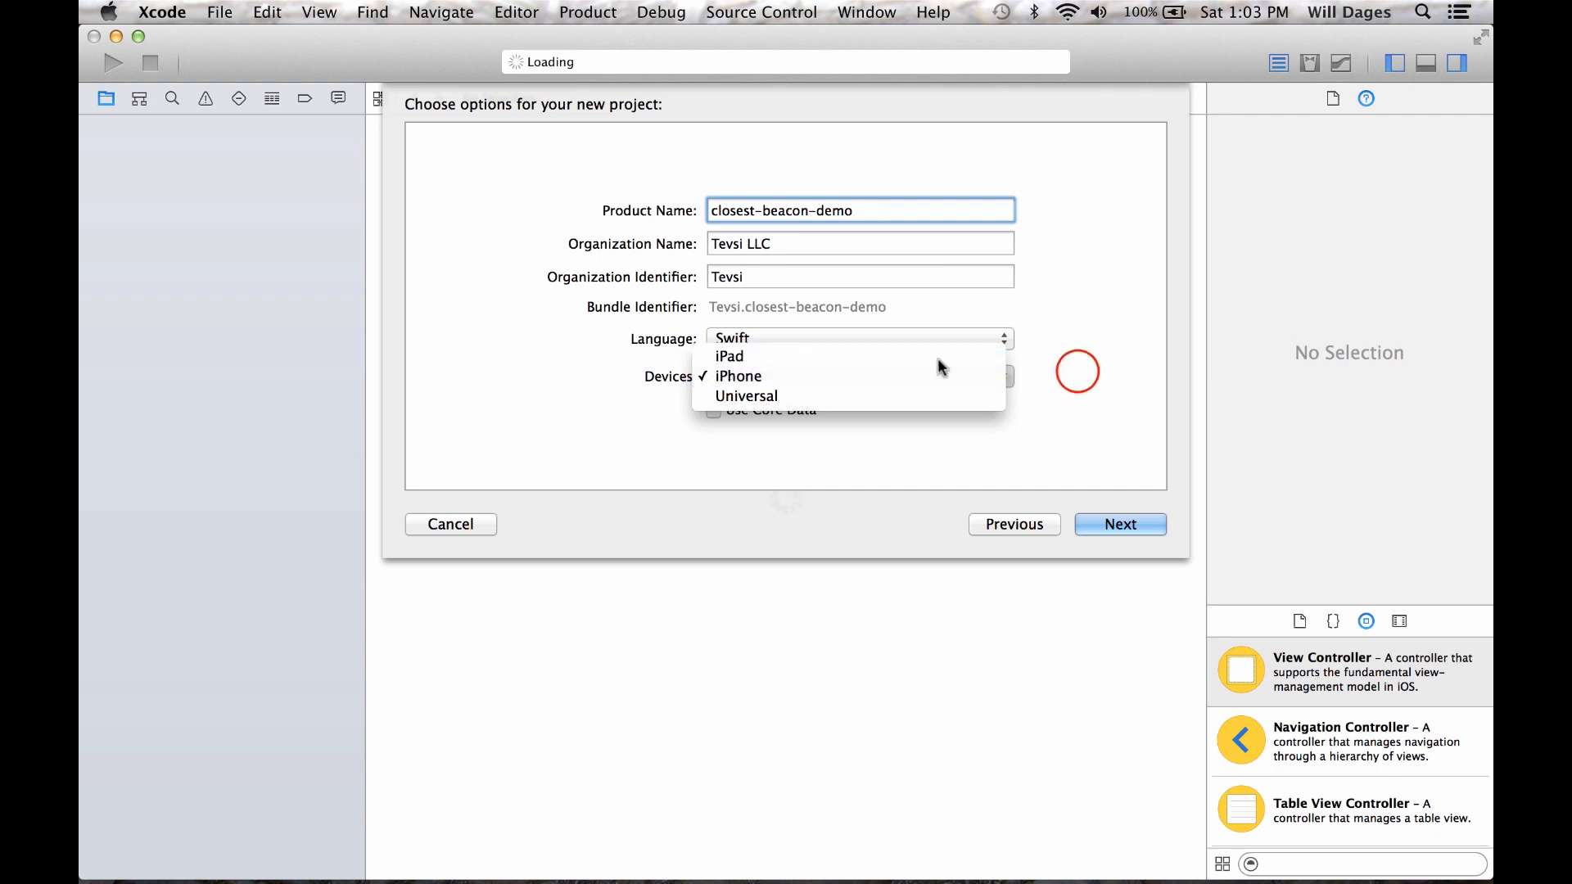
left_click(1077, 372)
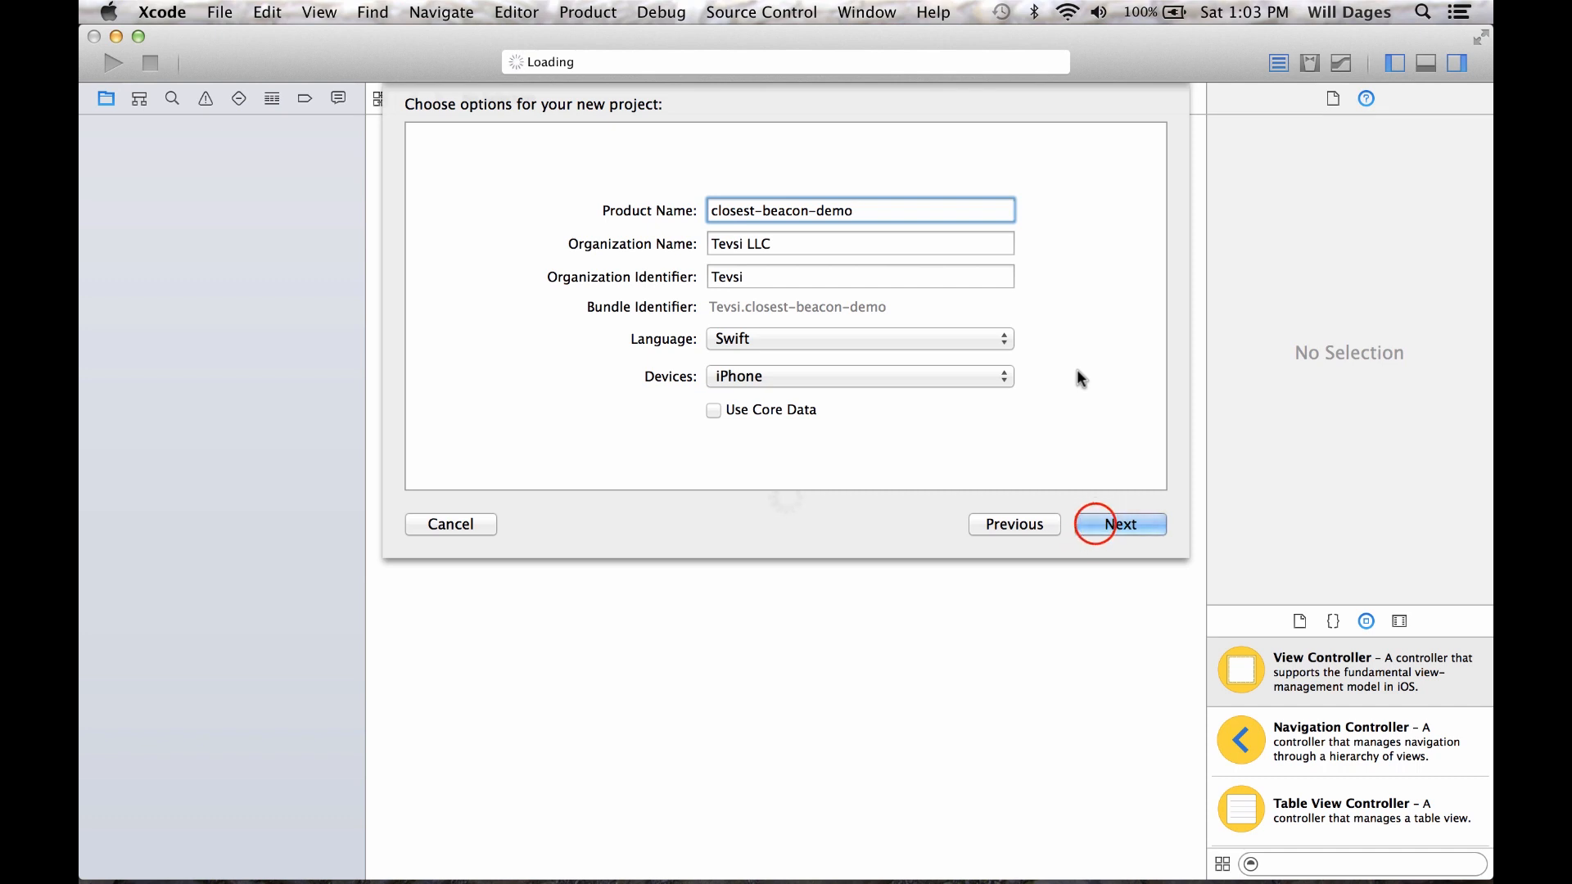
Create the project as closest-beacon-demo in the screencasts folder and open ViewController.swift
left_click(1118, 525)
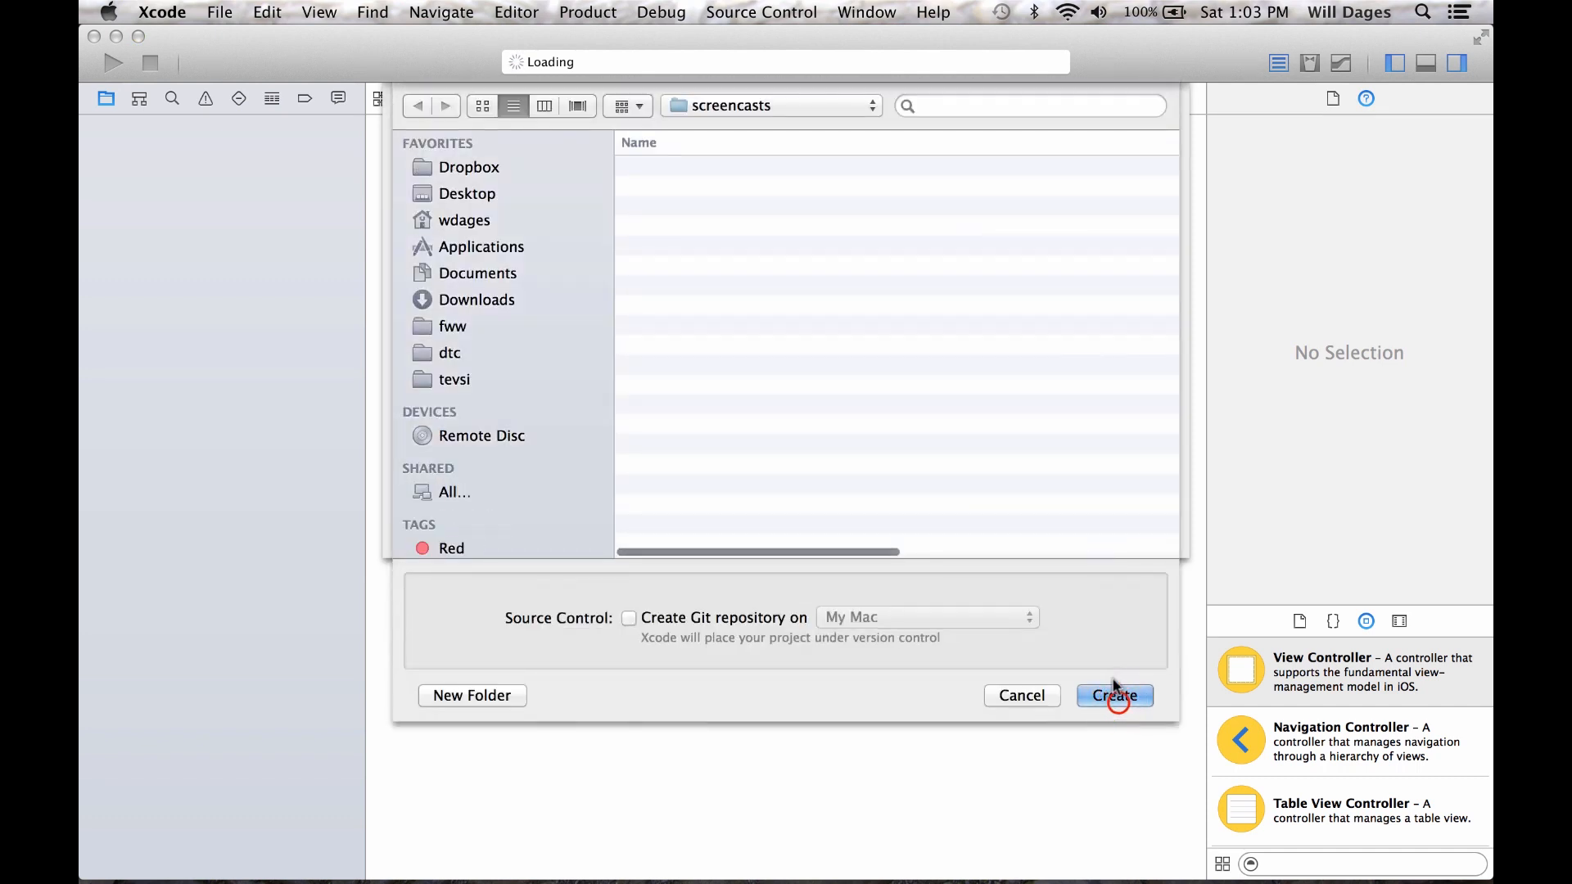
left_click(1116, 695)
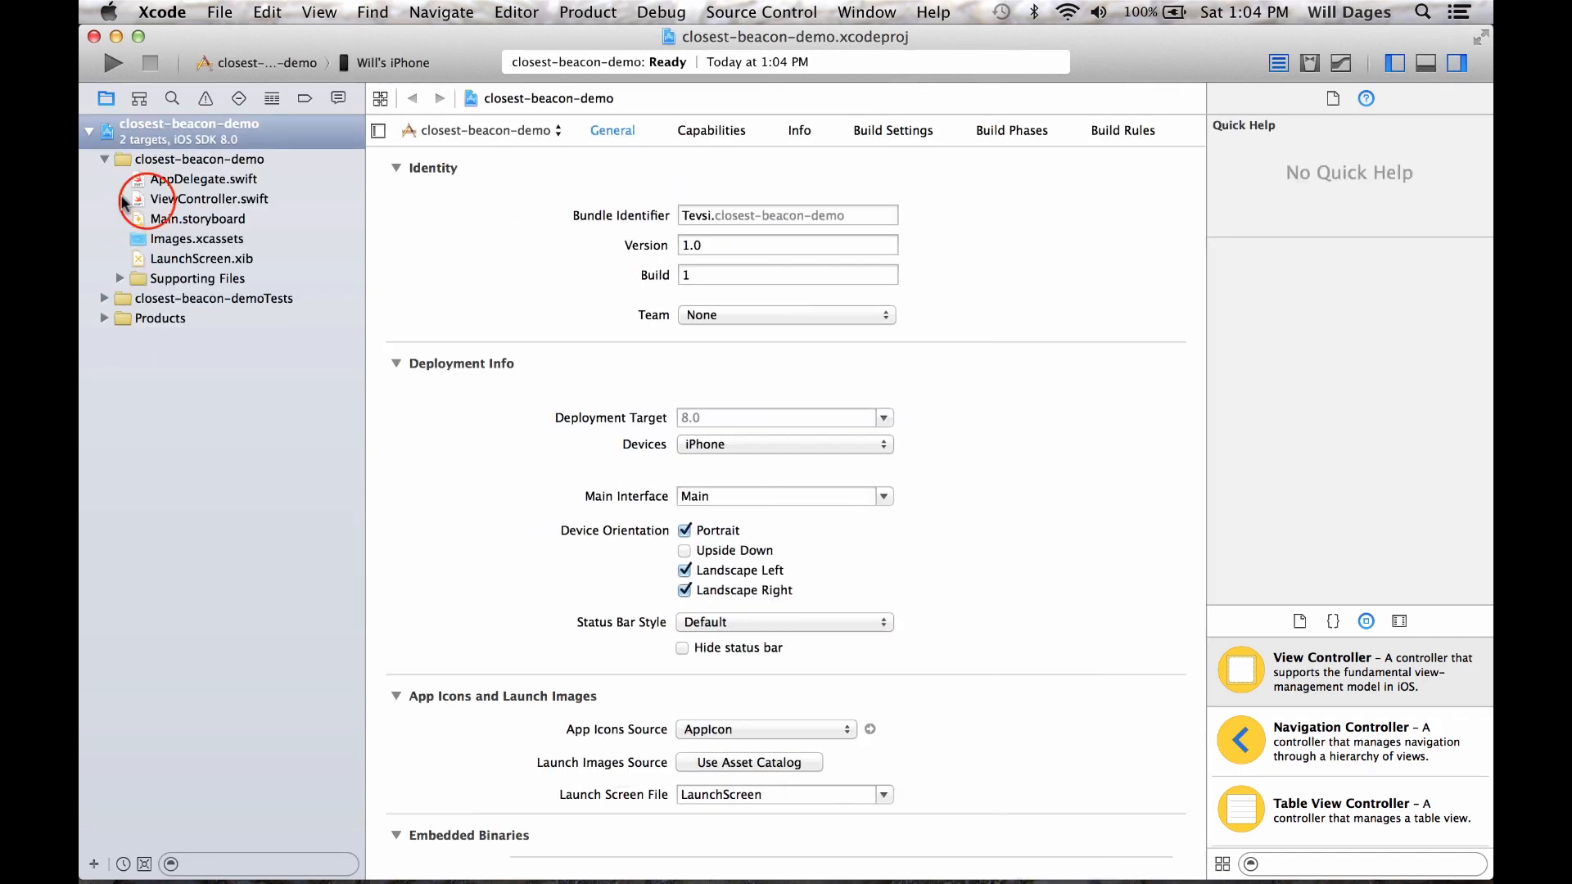
left_click(147, 200)
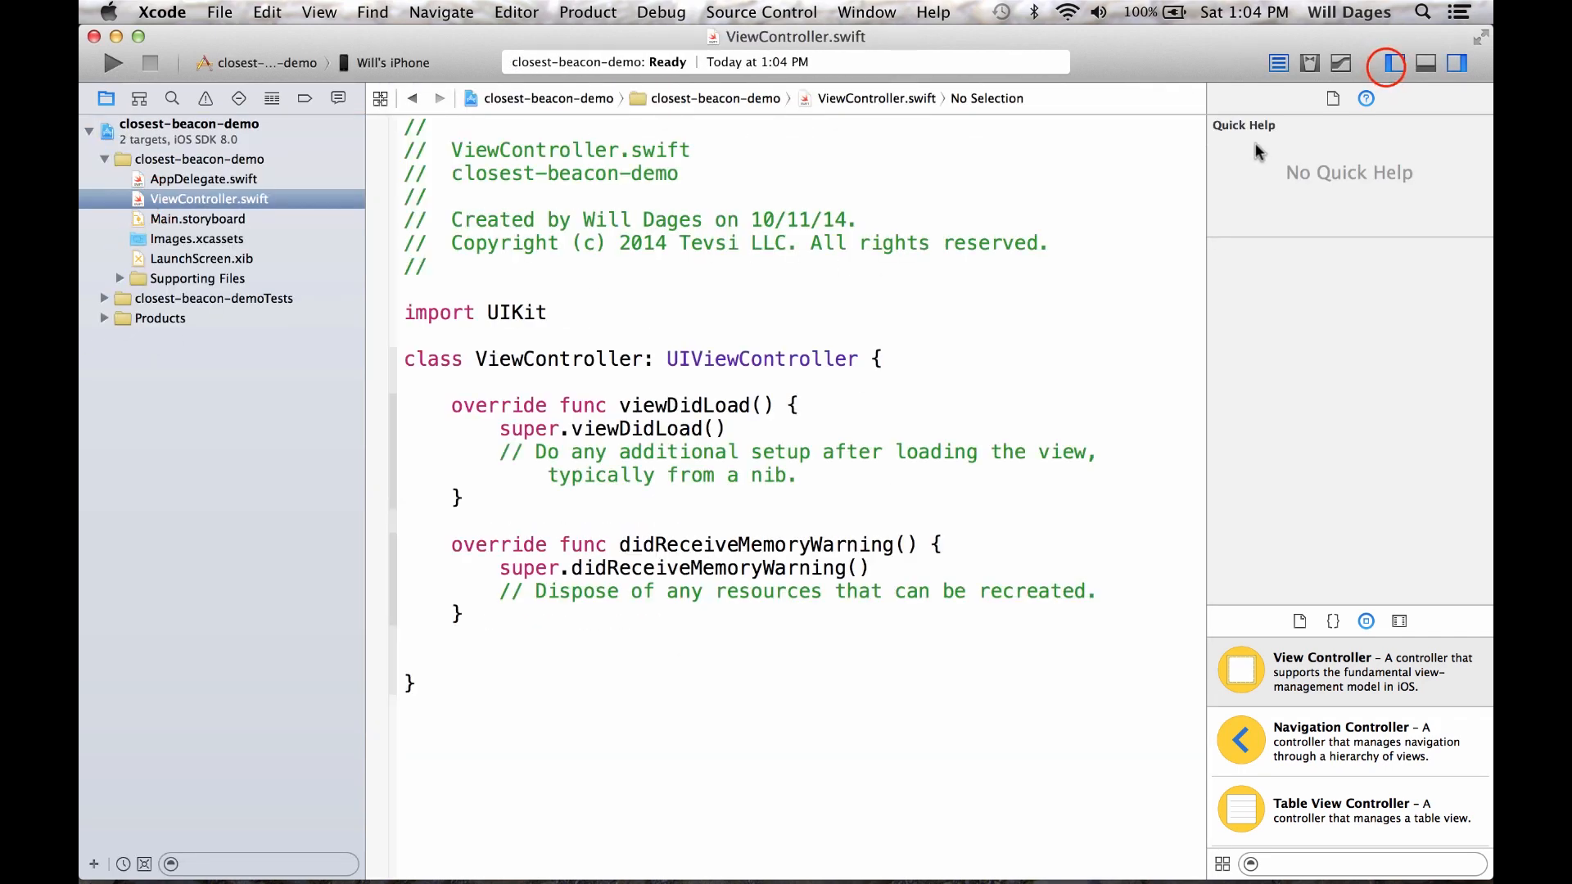
Hide the navigator and inspector panes and add 'import CoreLocation' below import UIKit
left_click(1396, 62)
left_click(1456, 63)
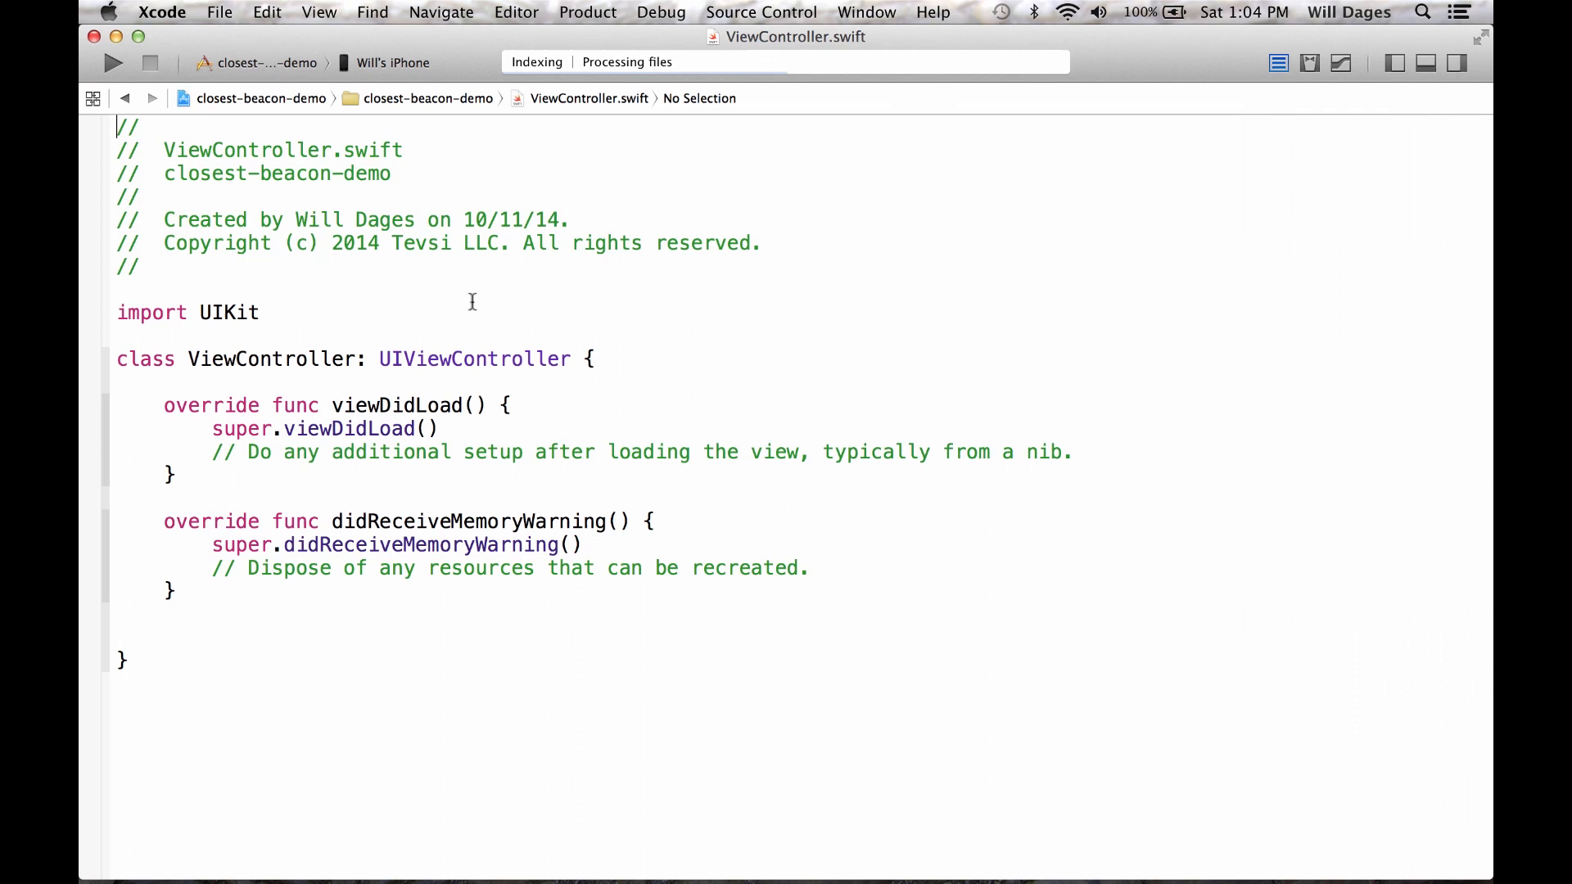
left_click(282, 314)
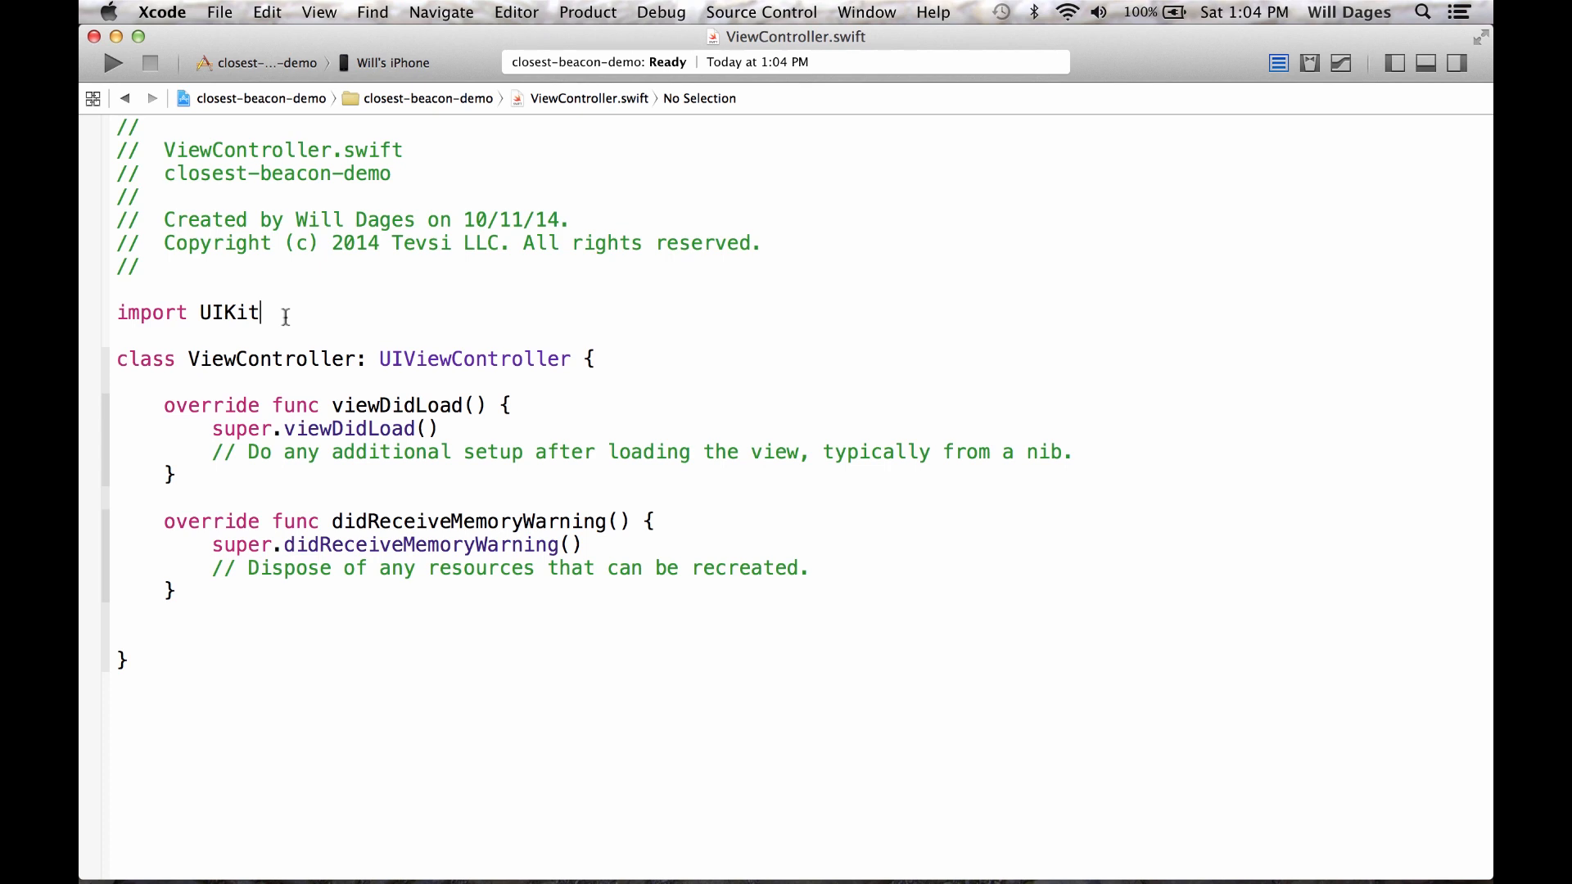
key("Return")
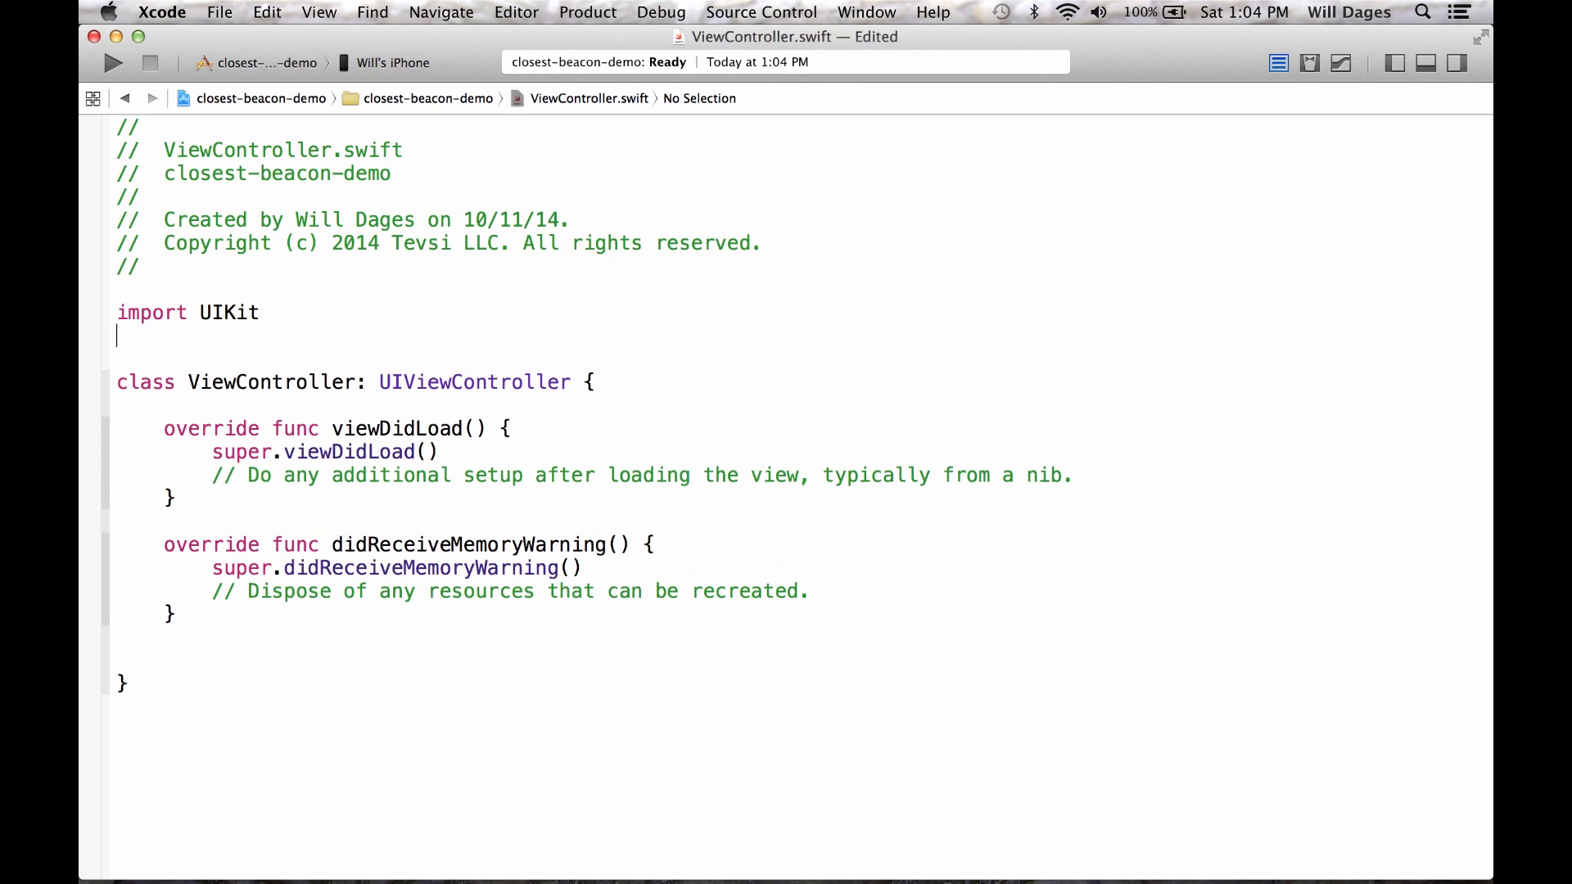
type("ipmor")
key("BackSpace")
key("BackSpace")
key("BackSpace")
type("mp")
type("ort CoreLocation")
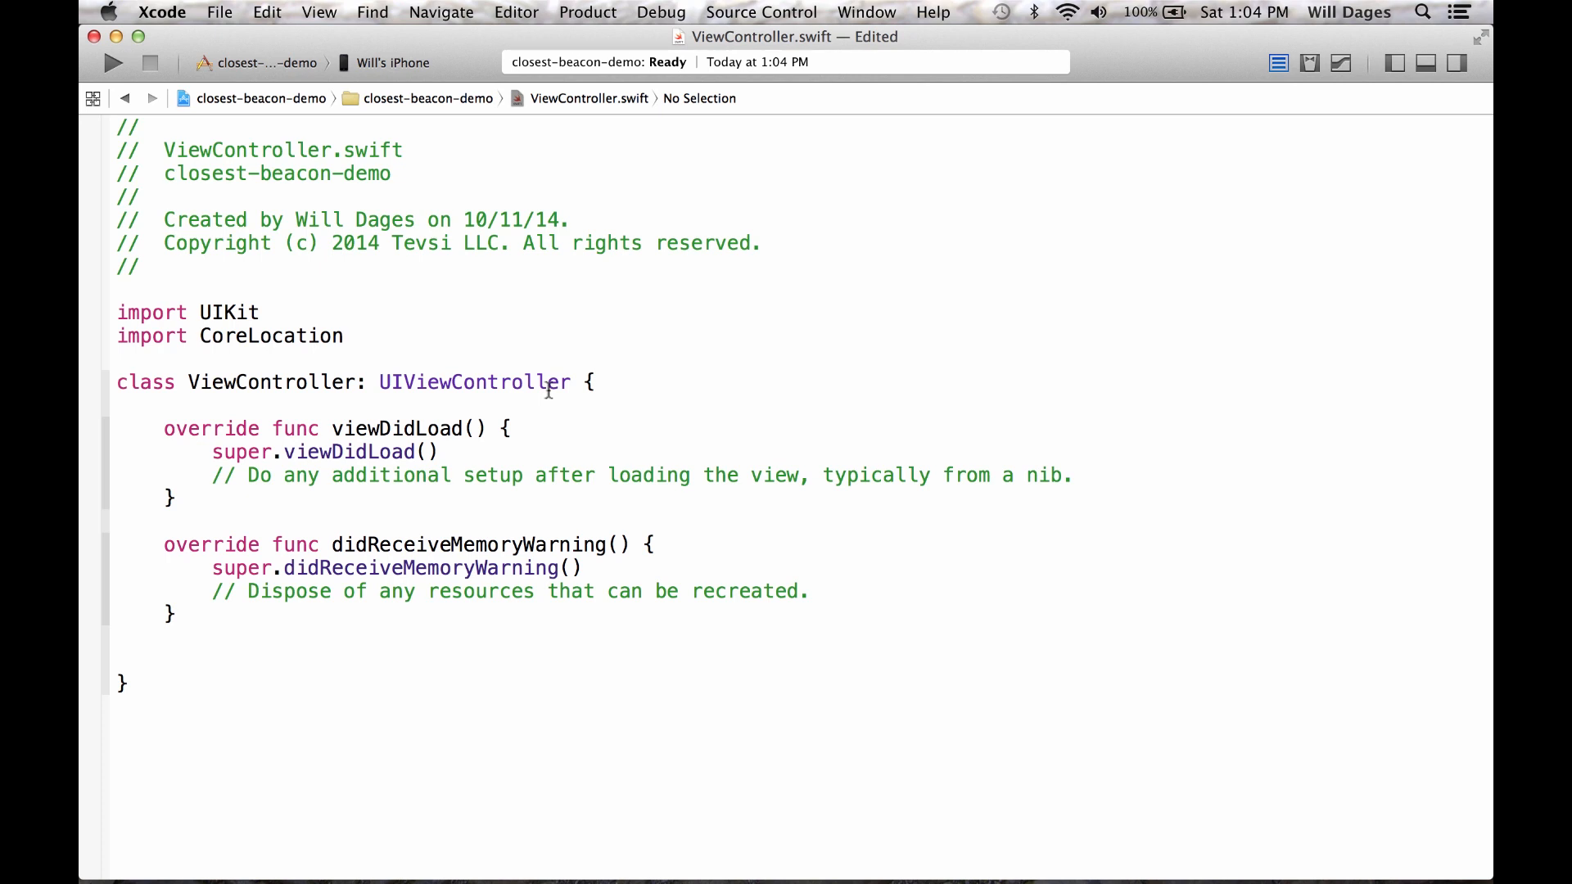
Make the ViewController class also adopt CLLocationManagerDelegate
left_click(570, 382)
type(", ")
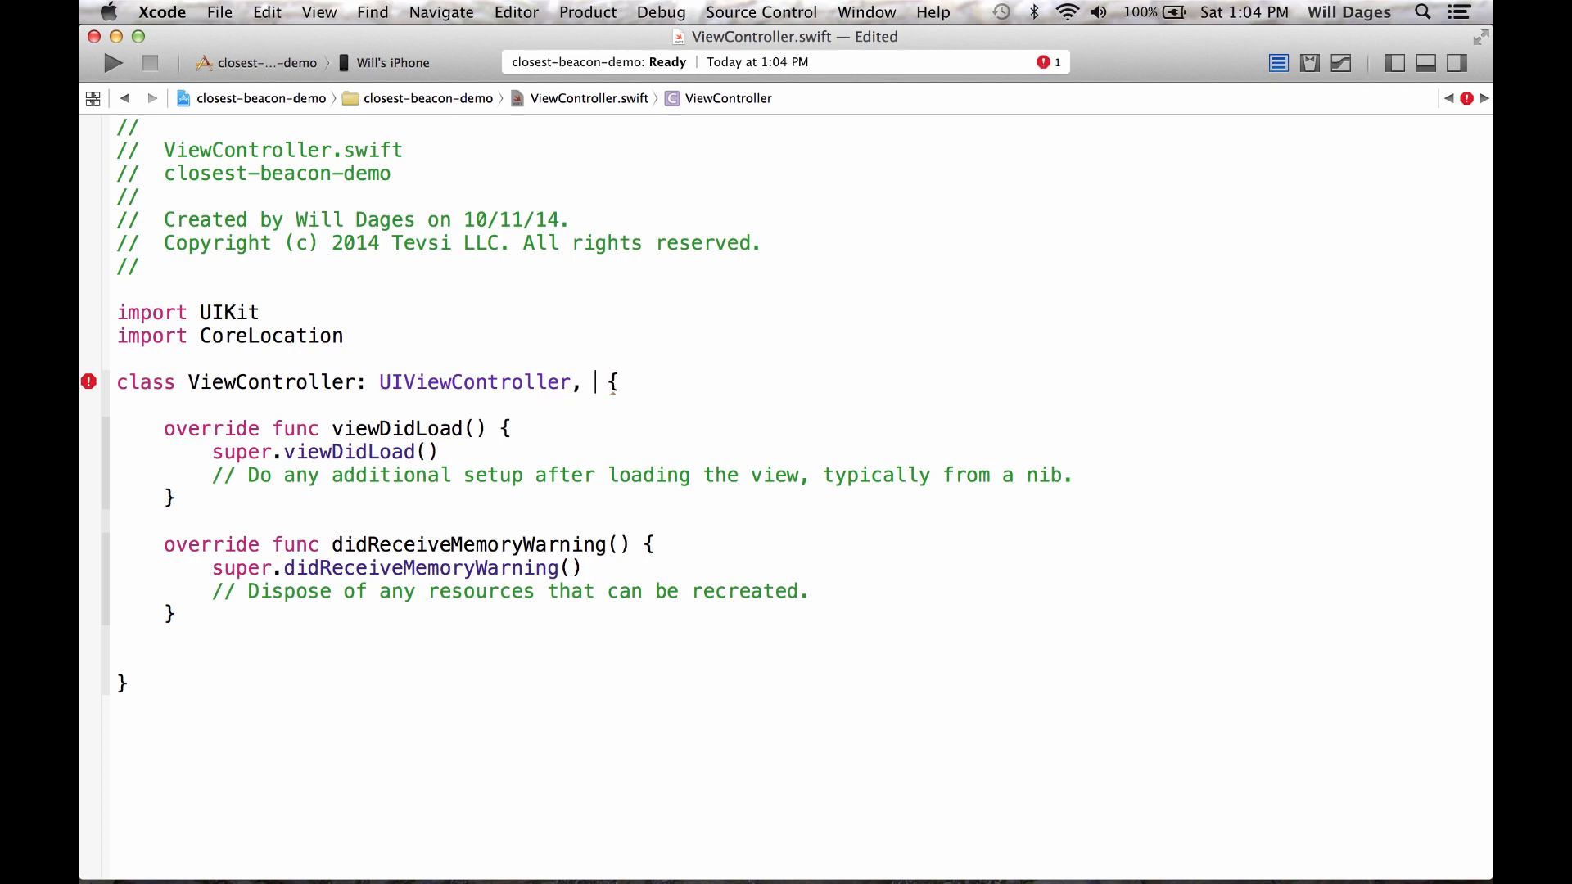
type("CLLocationManag")
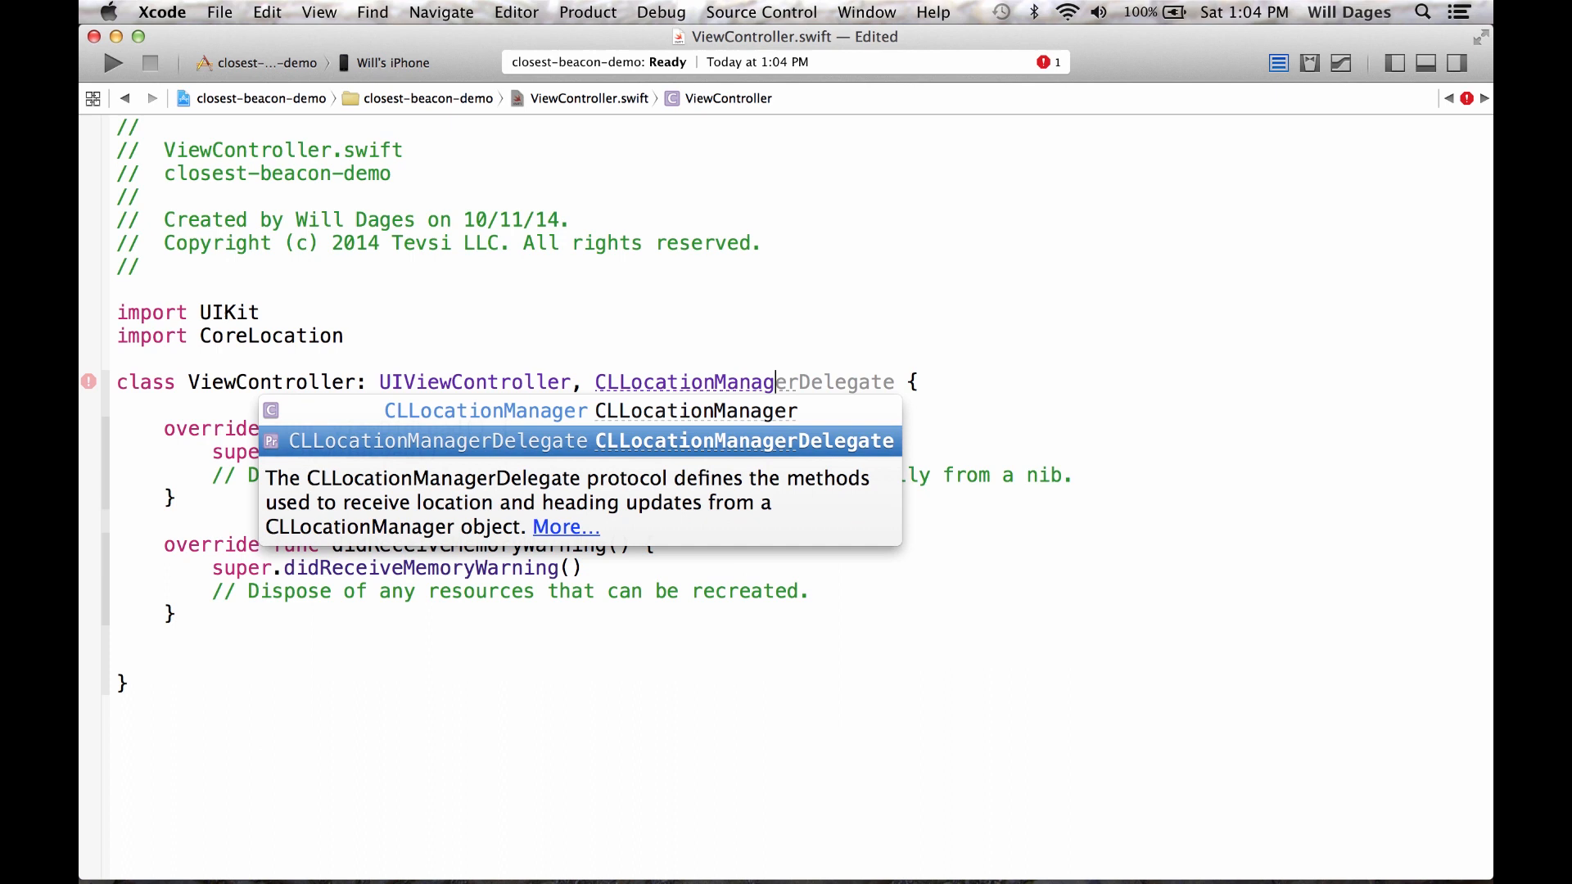
type("erDelete")
key("Tab")
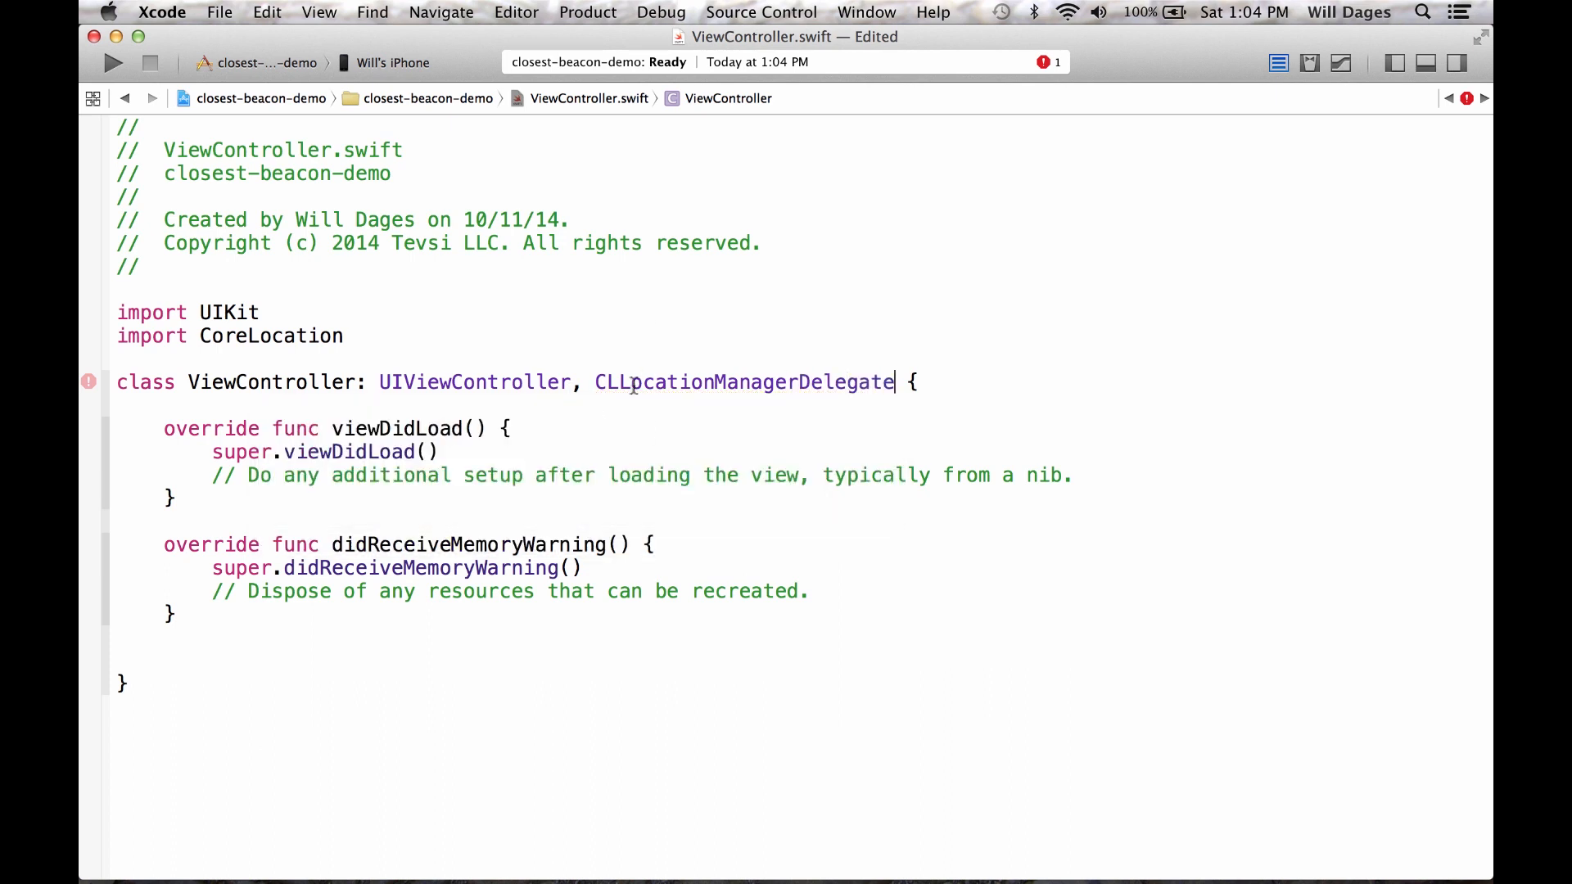
left_click(946, 381)
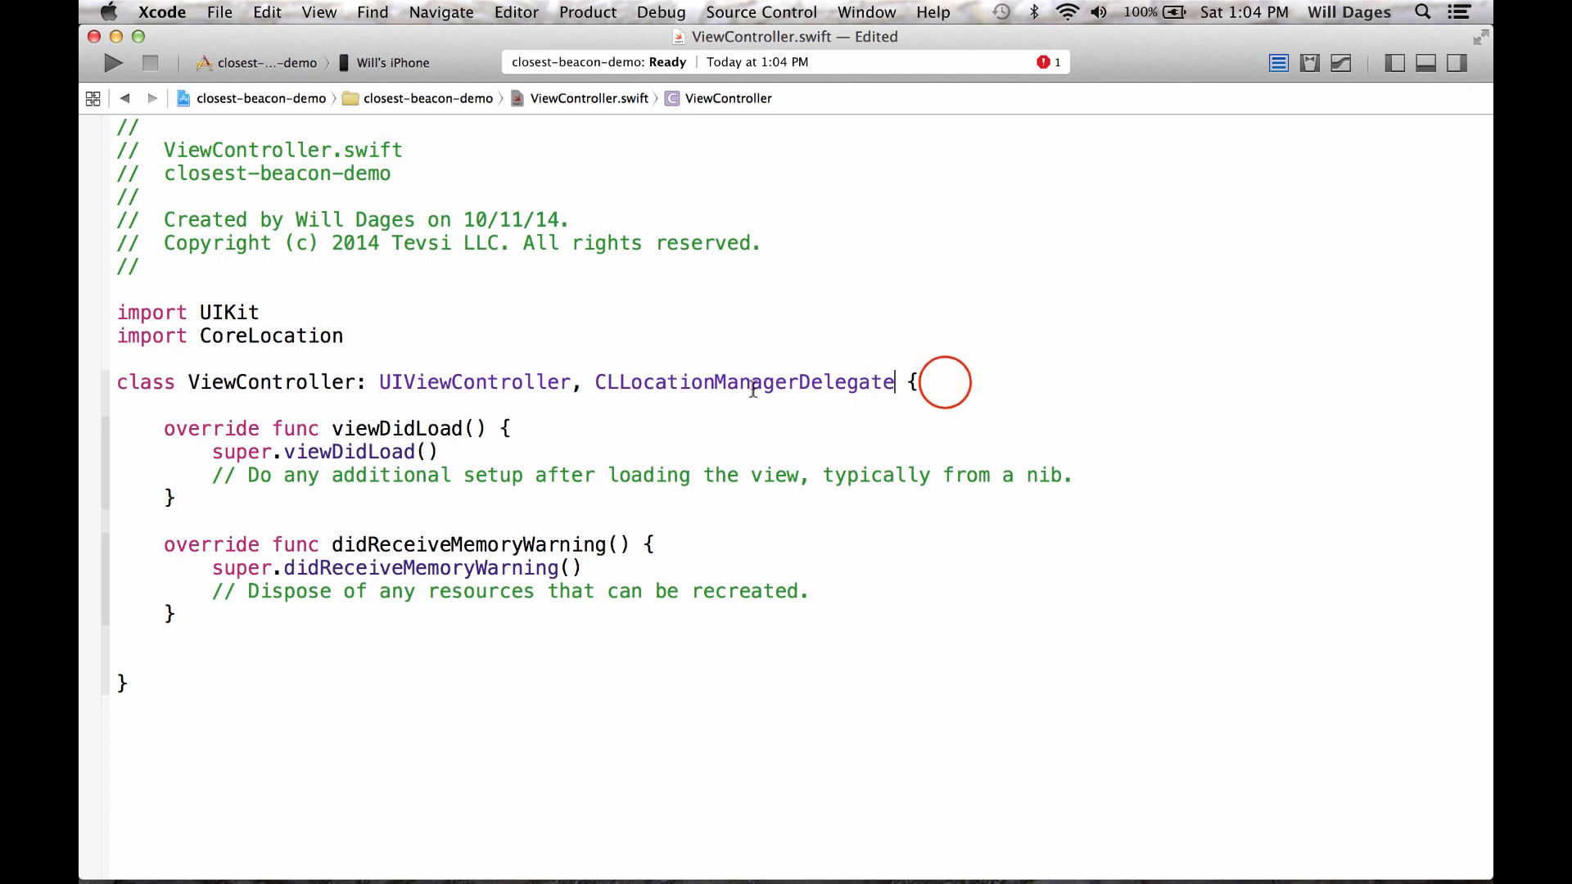
Declare a locationManager constant of type CLLocationManager inside the class
key("Return")
key("Return")
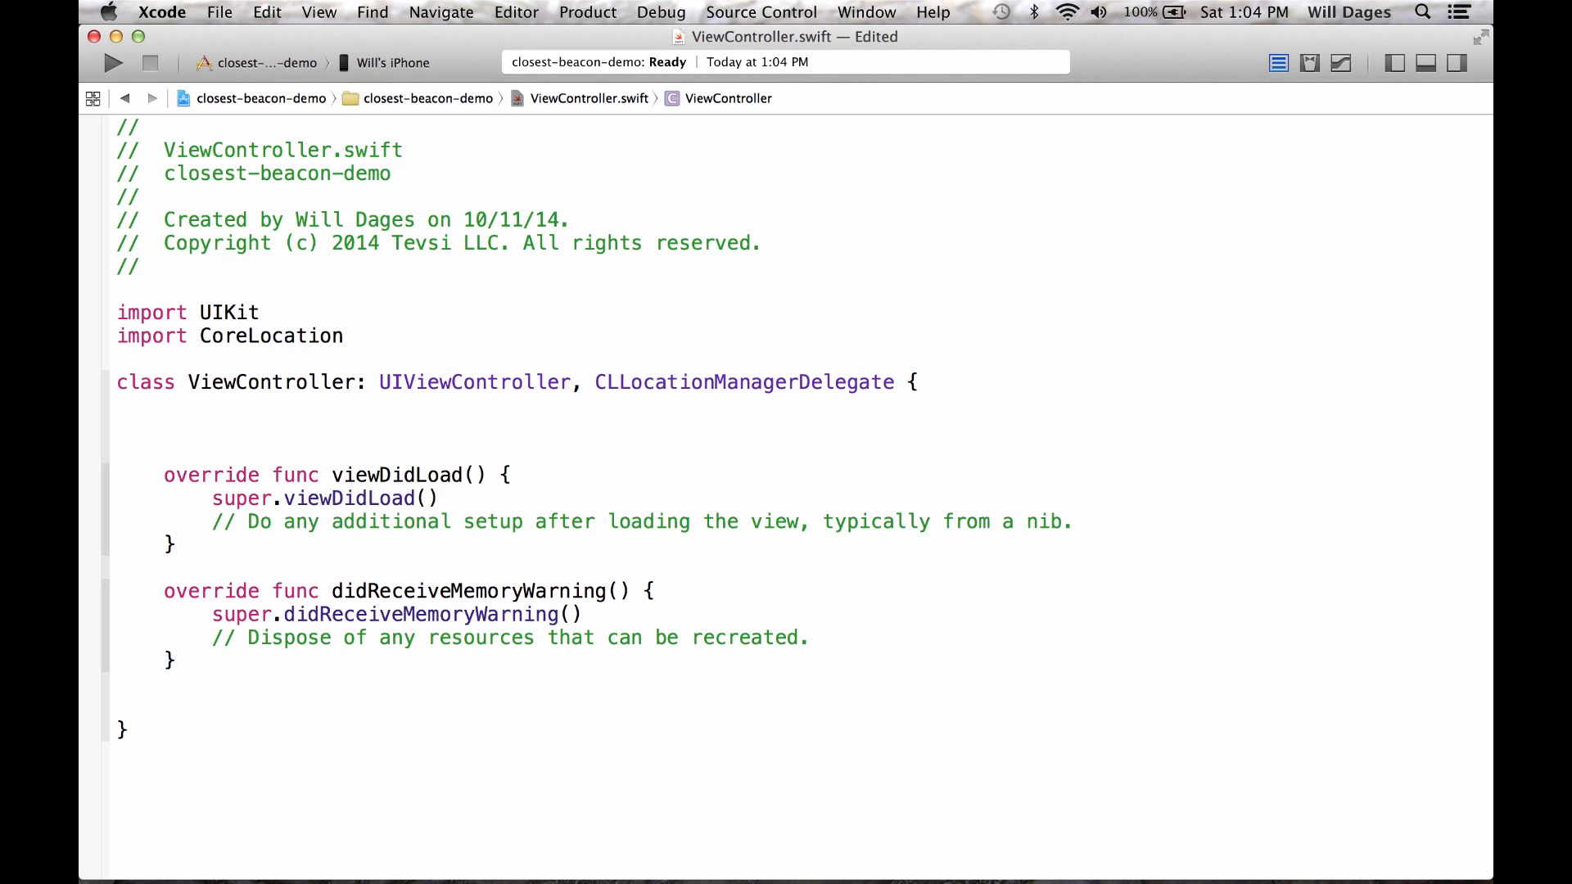
type("let ")
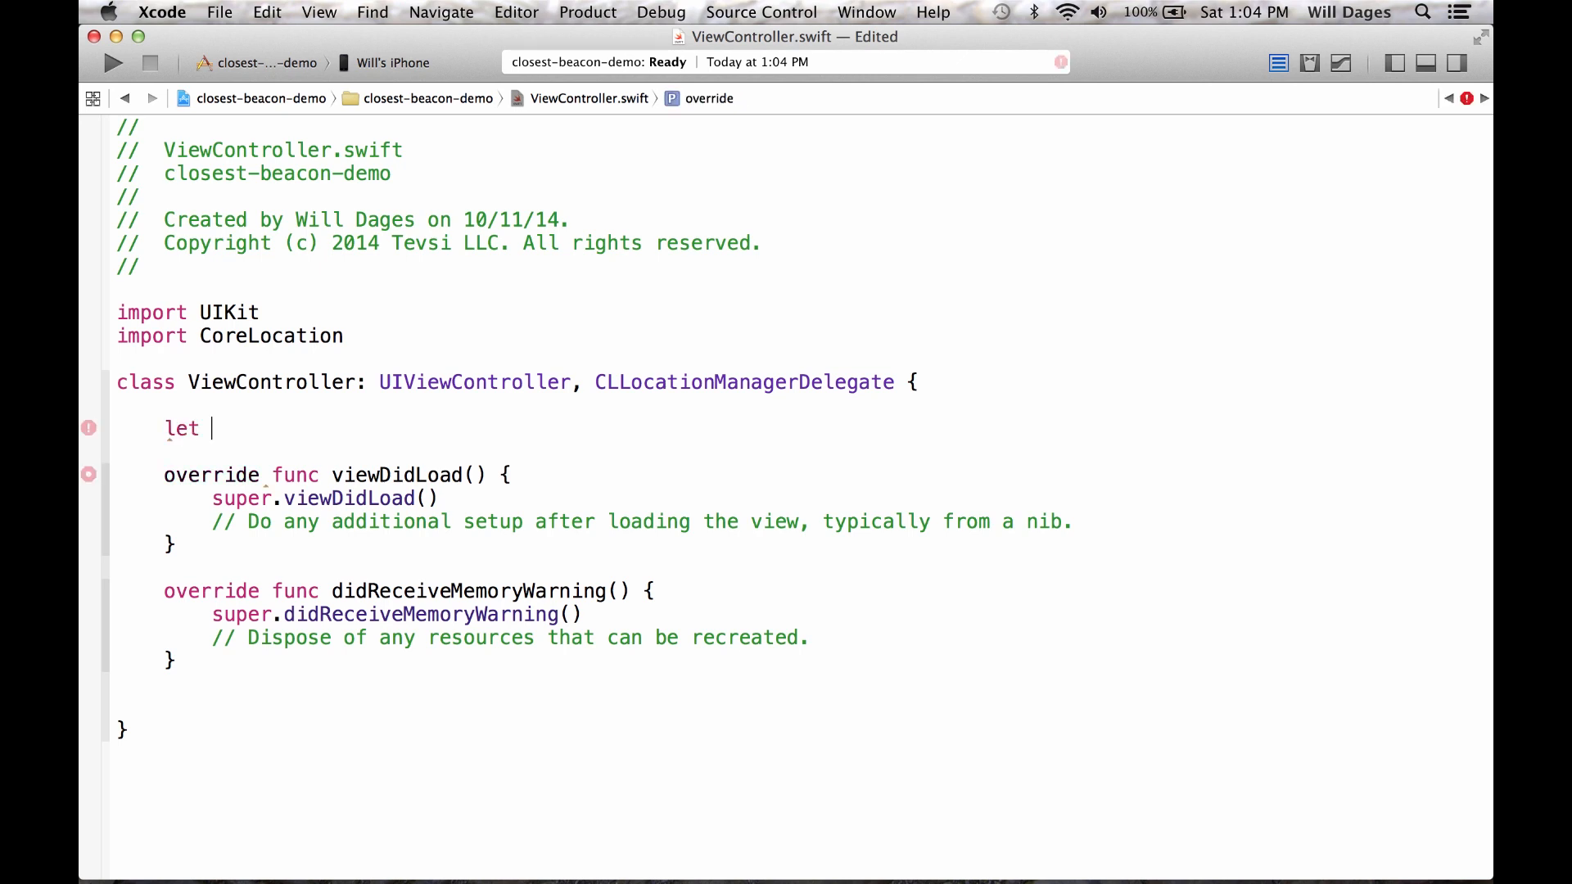
type("locationMana")
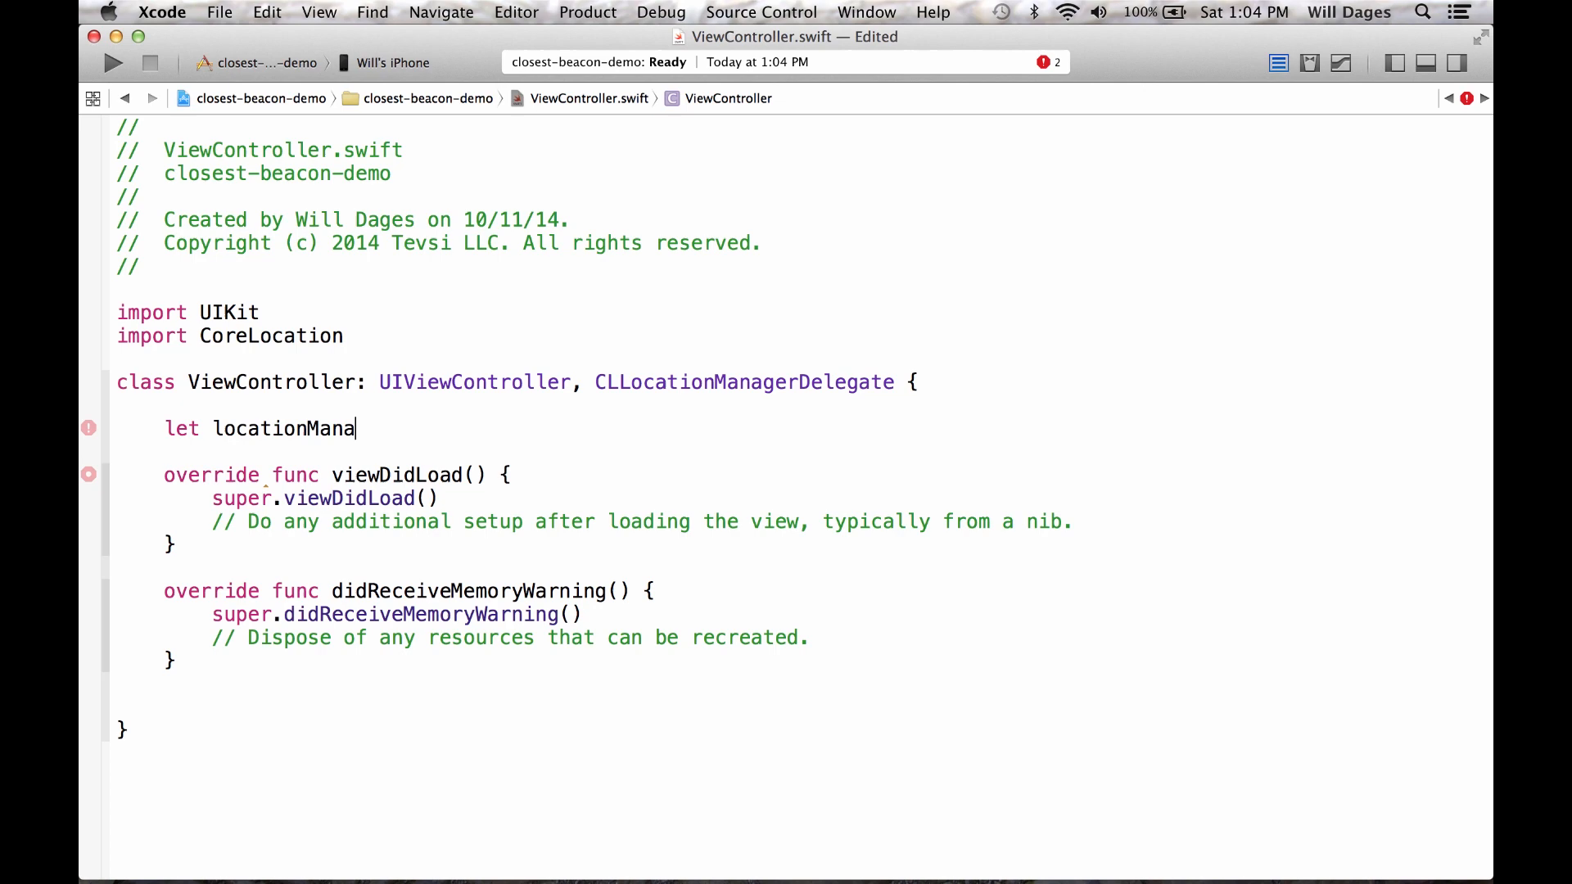
type("ger = C")
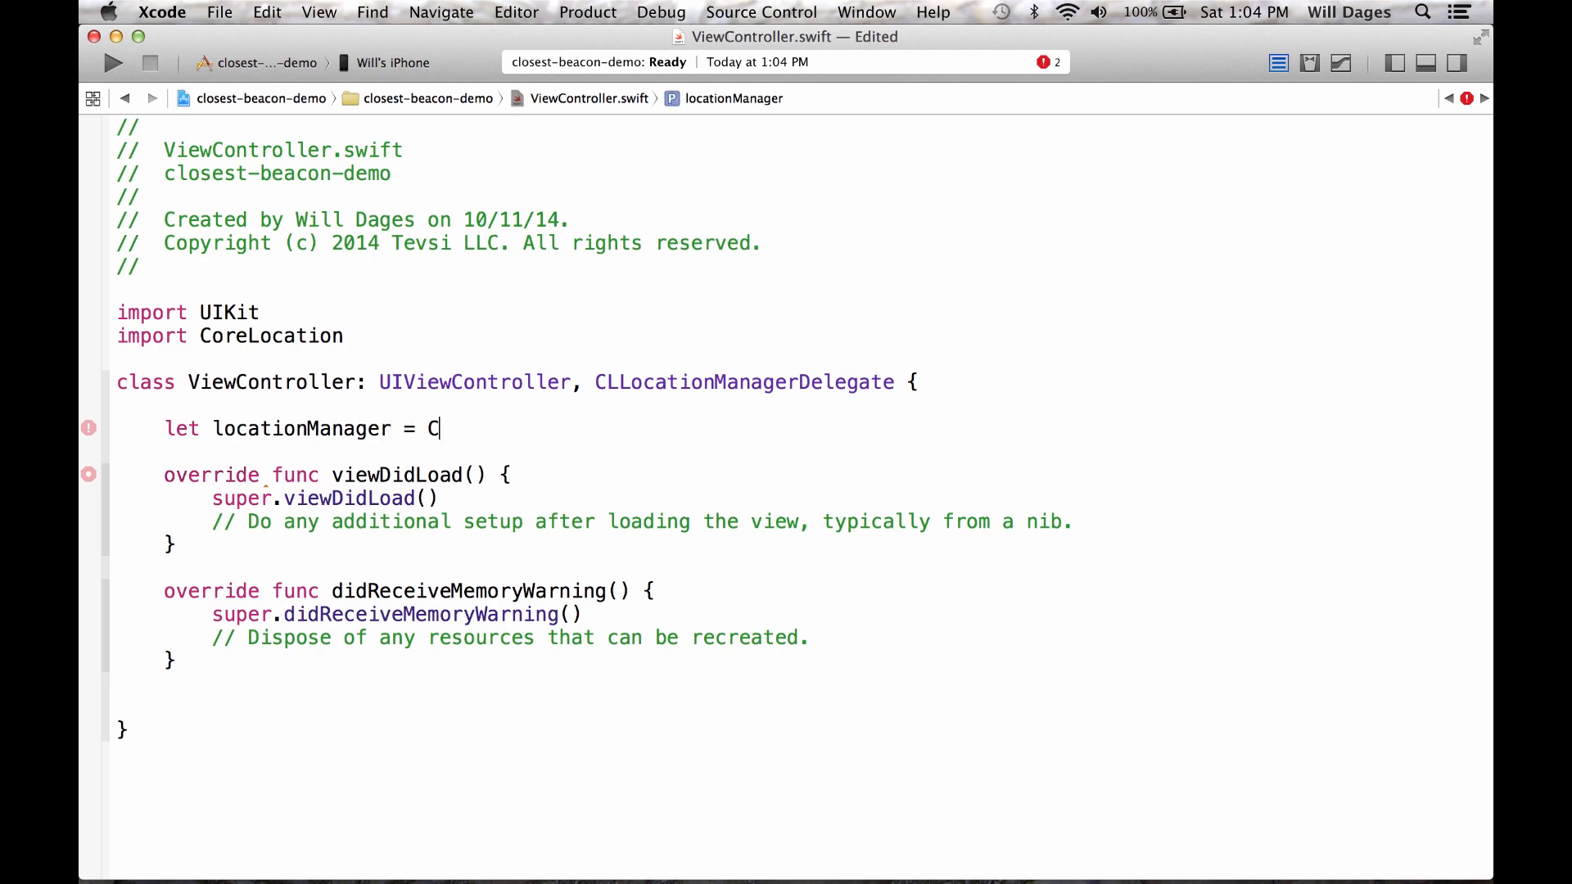
type("LLocationM")
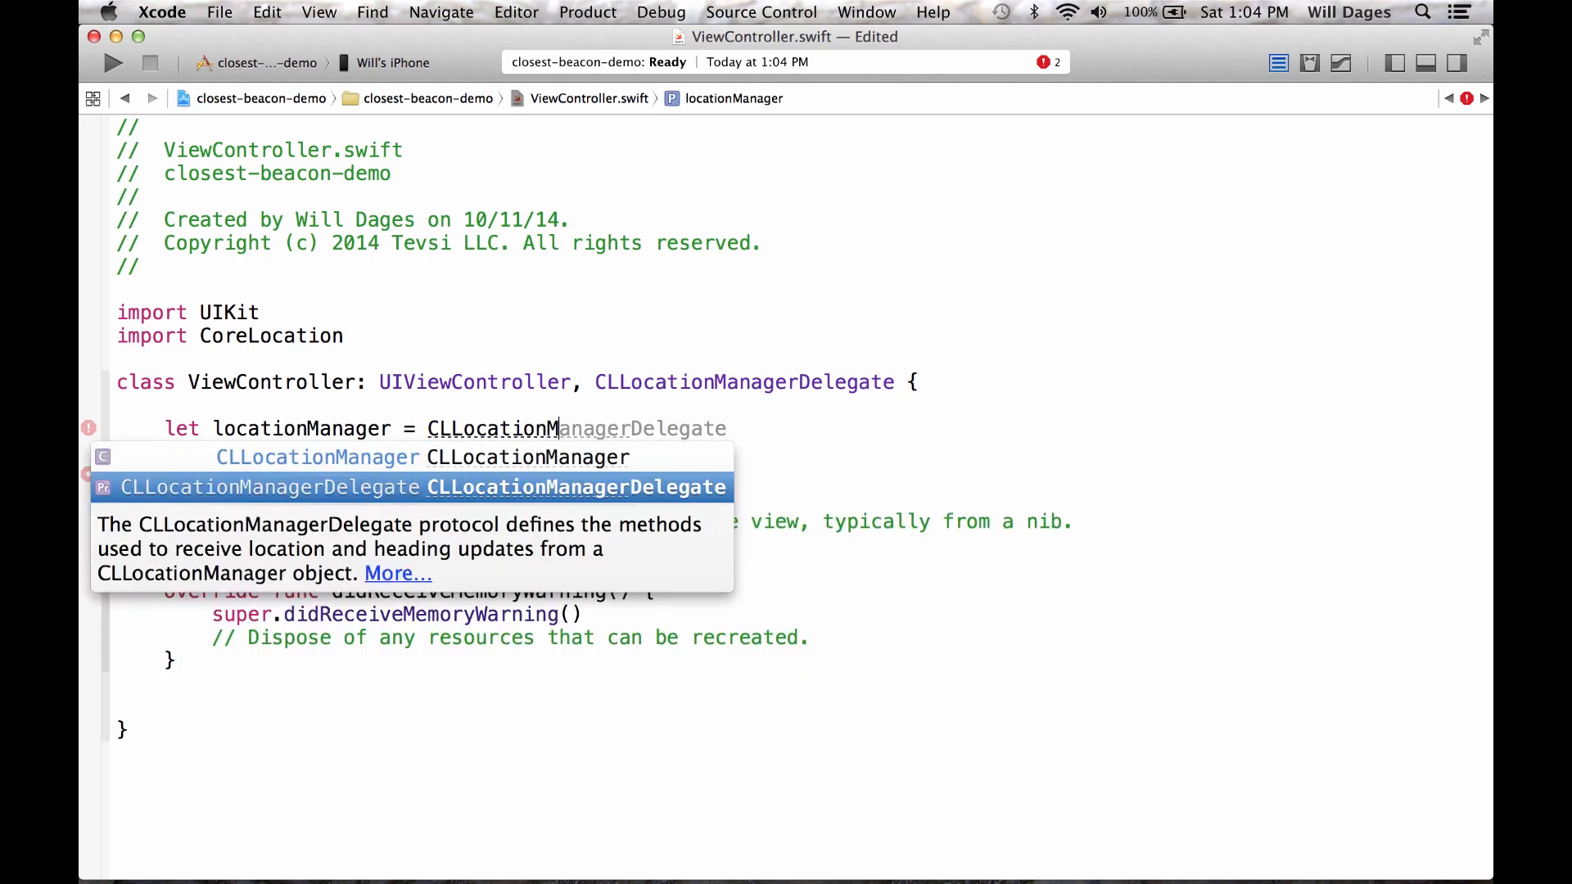
type("anager()")
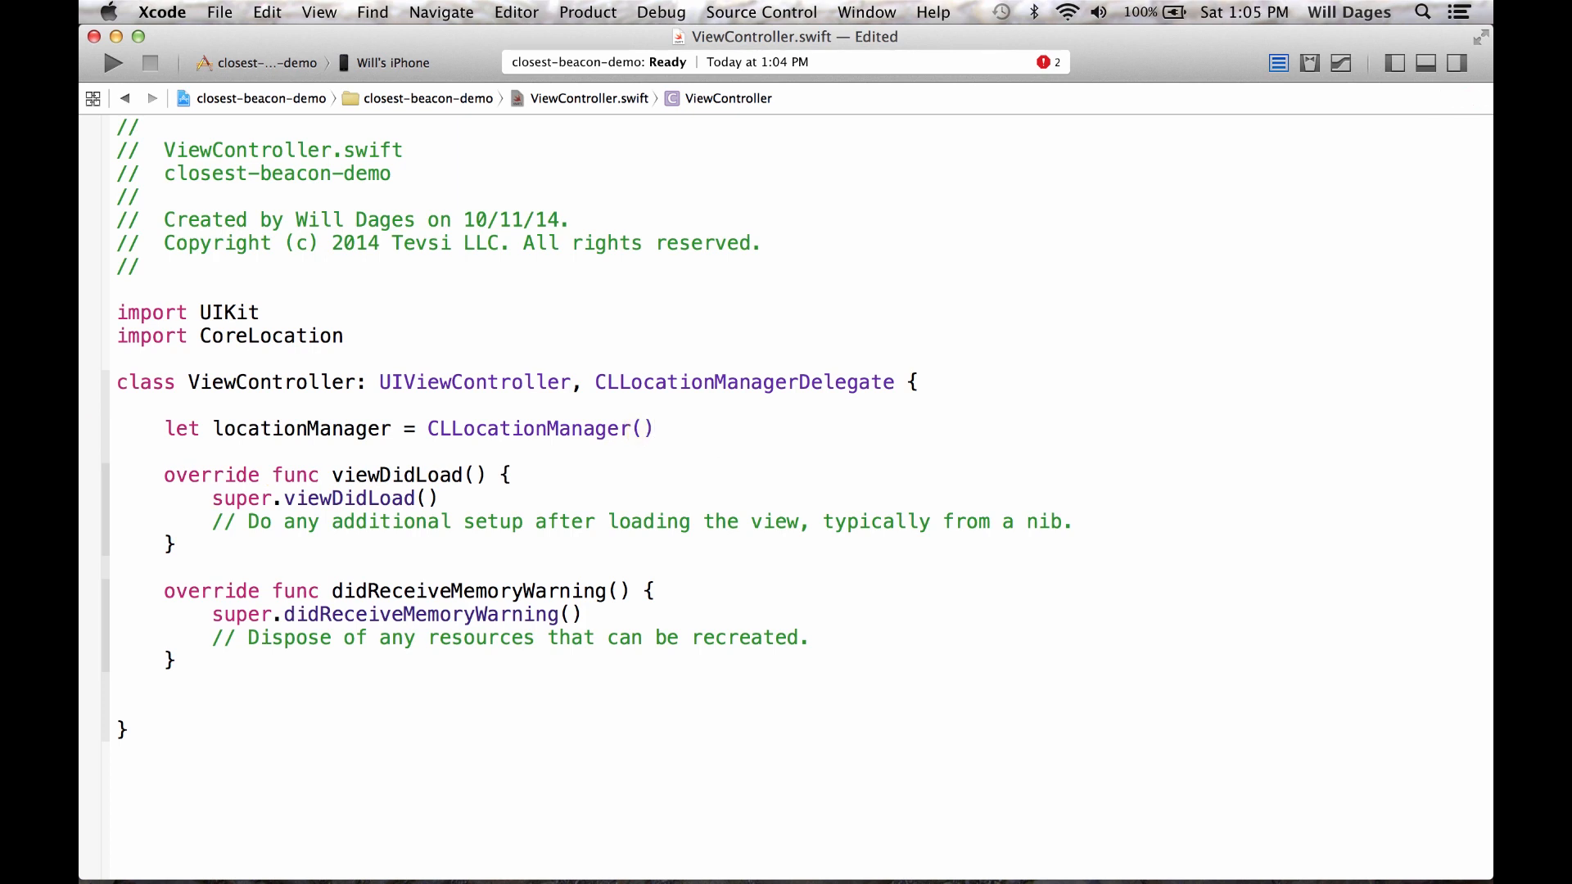
double_click(323, 429)
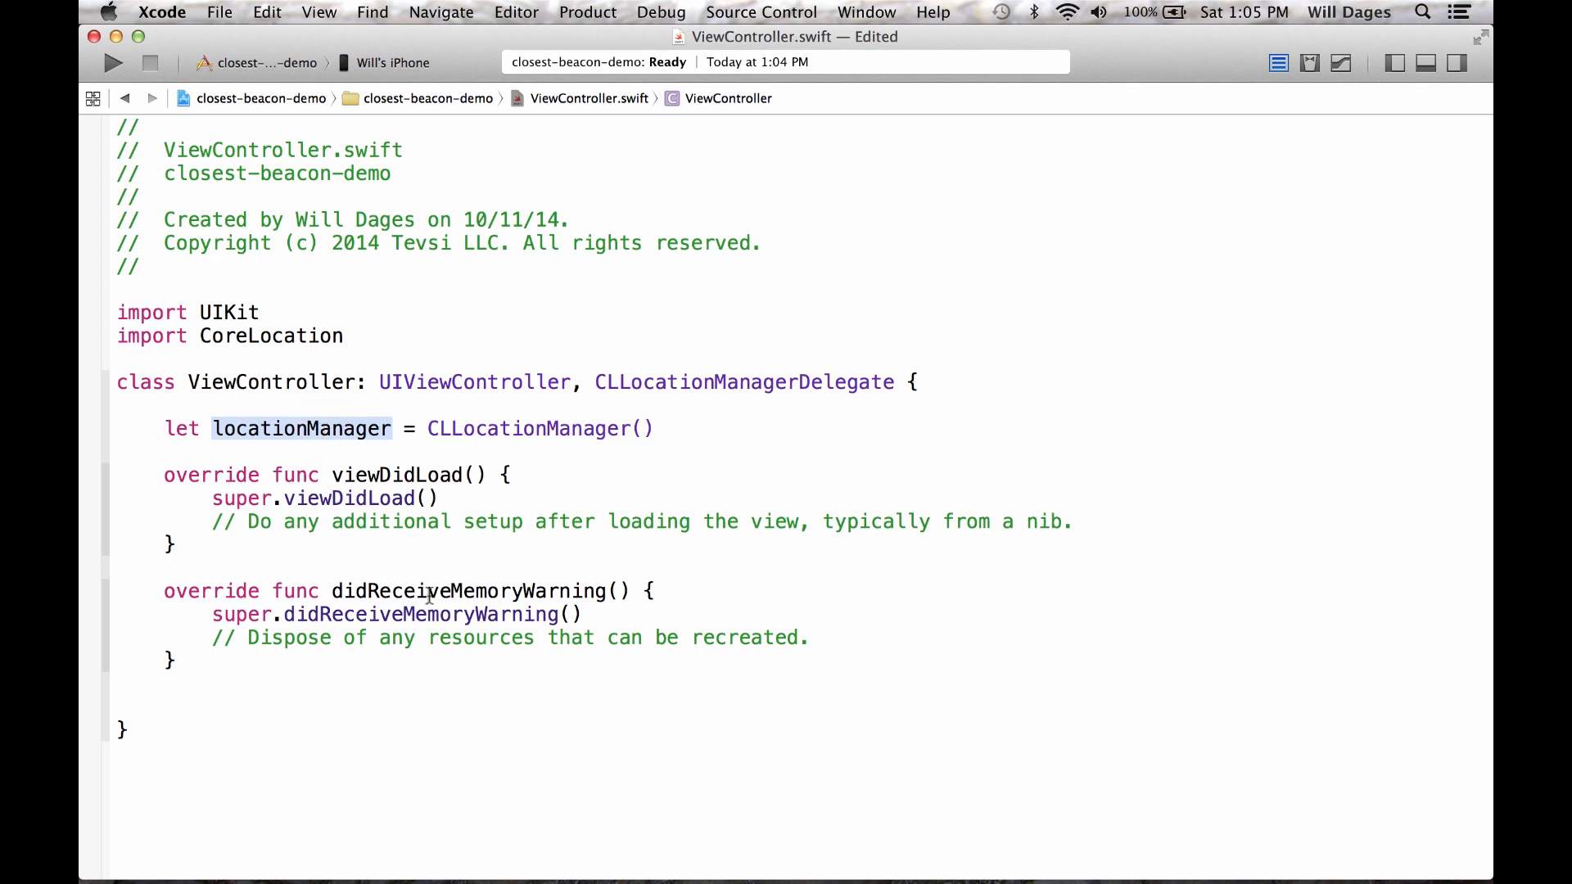
left_click(1105, 523)
In viewDidLoad, set locationManager.delegate = self
key("Return")
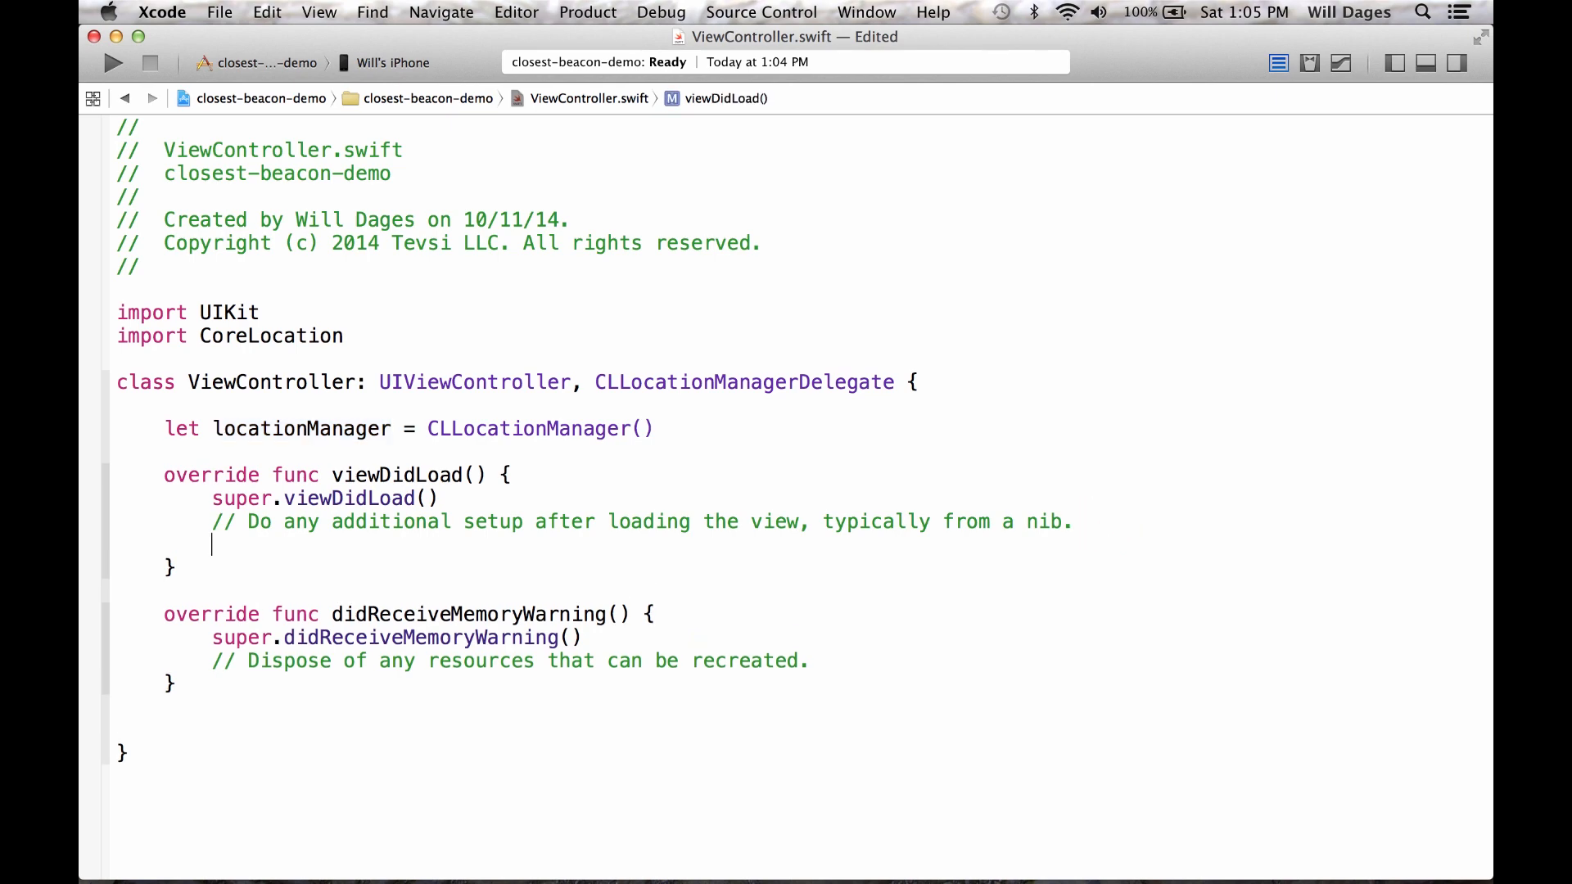
type("location")
key("Tab")
type(".d")
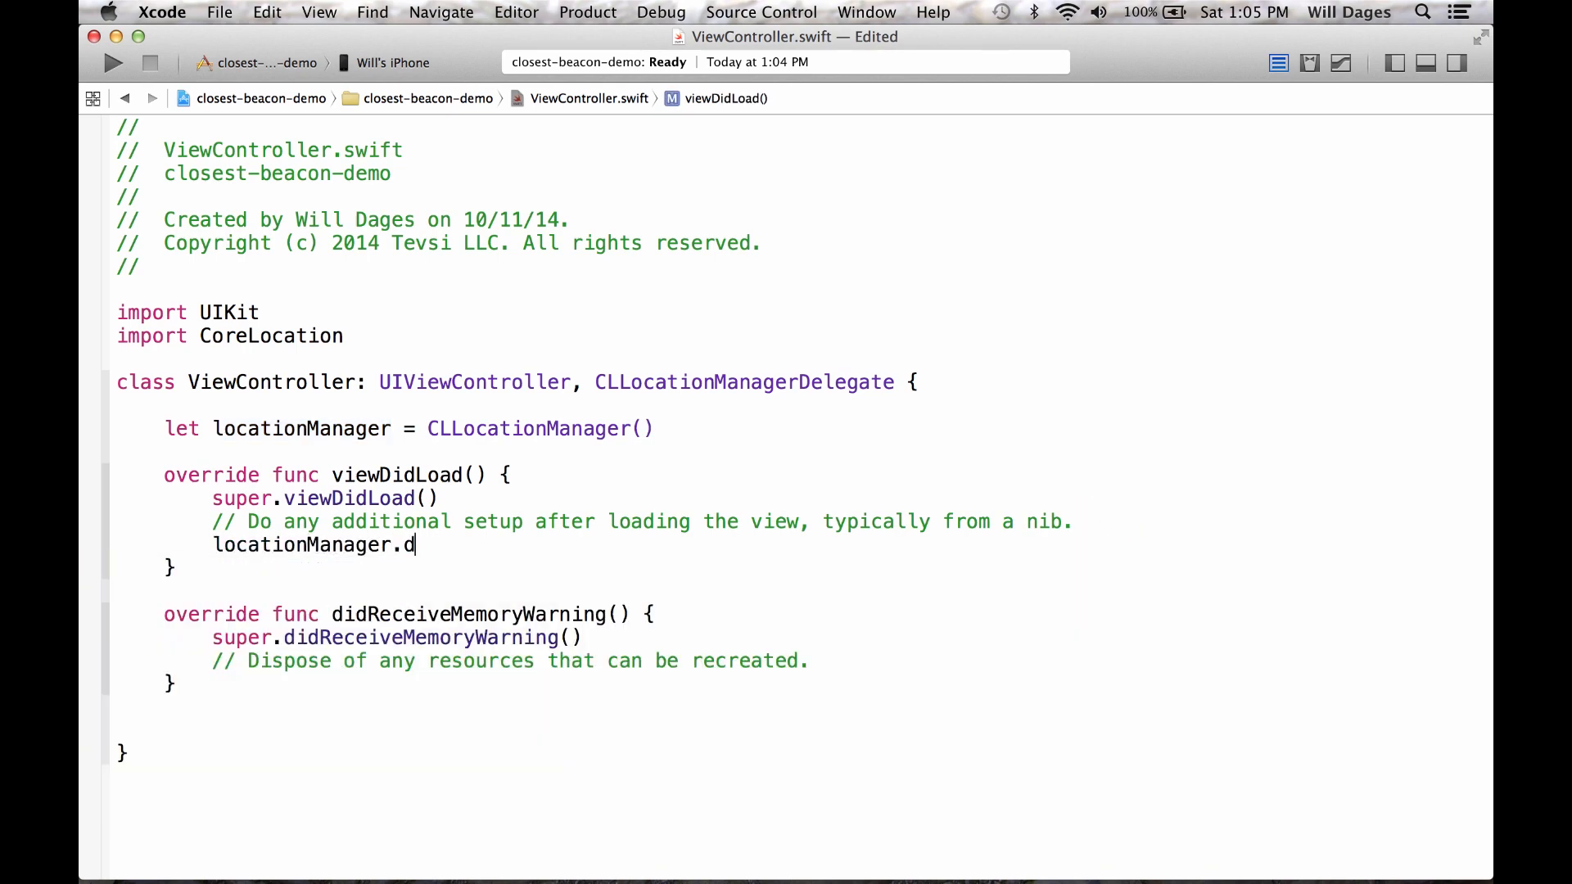
type("ele")
key("Tab")
type("= s")
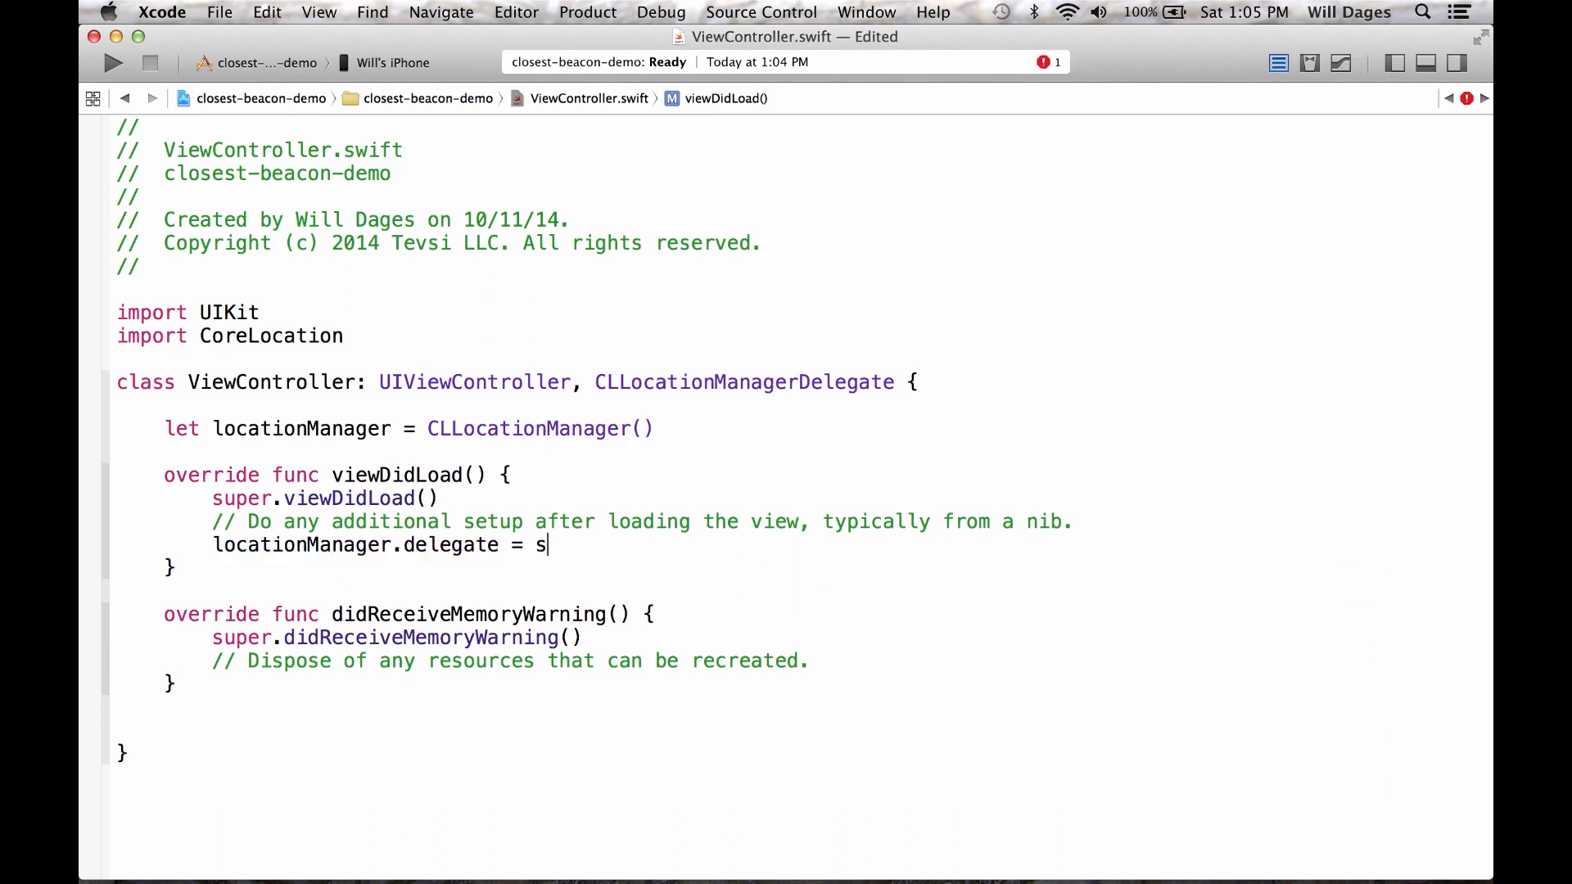
type("elf")
key("Tab")
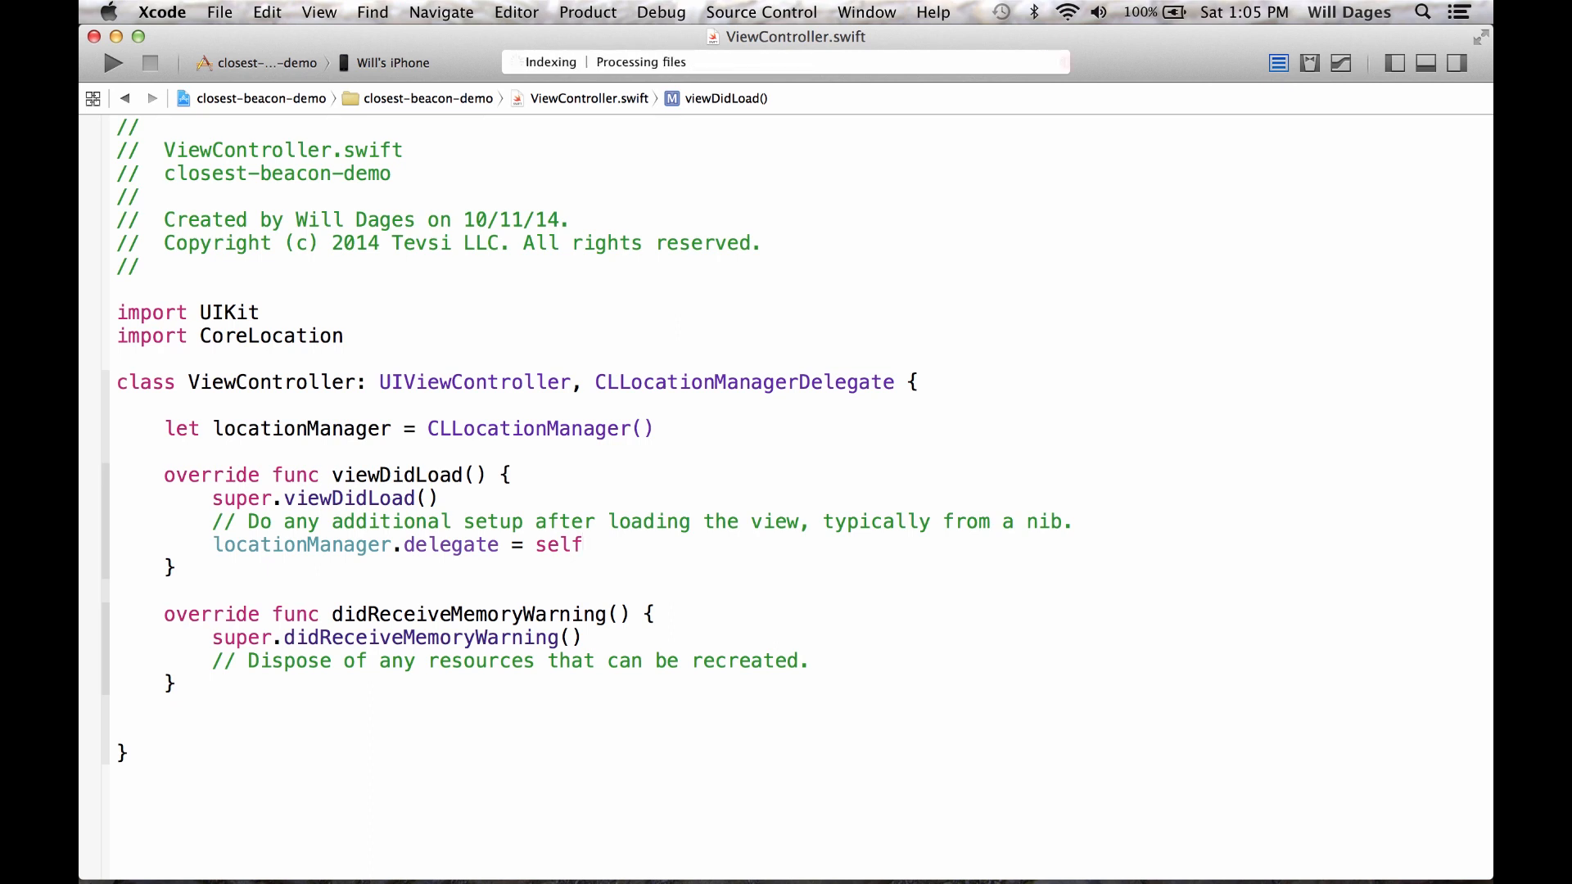
Add locationManager.requestWhenInUseAuthorization() in viewDidLoad and run the app on the iPhone 6 simulator
key("Return")
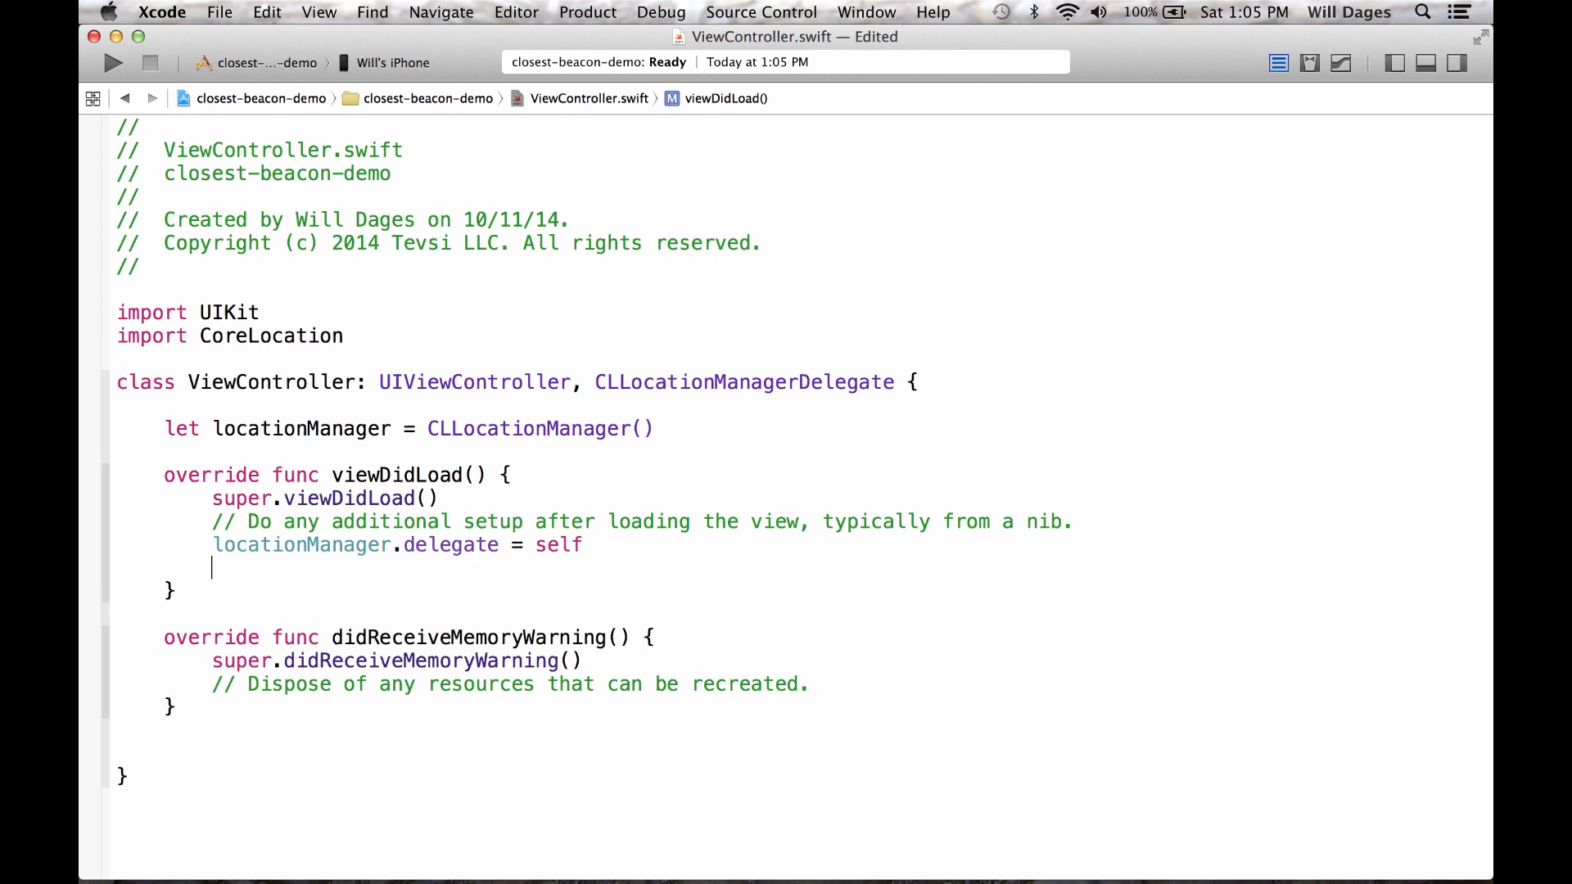
type("loca")
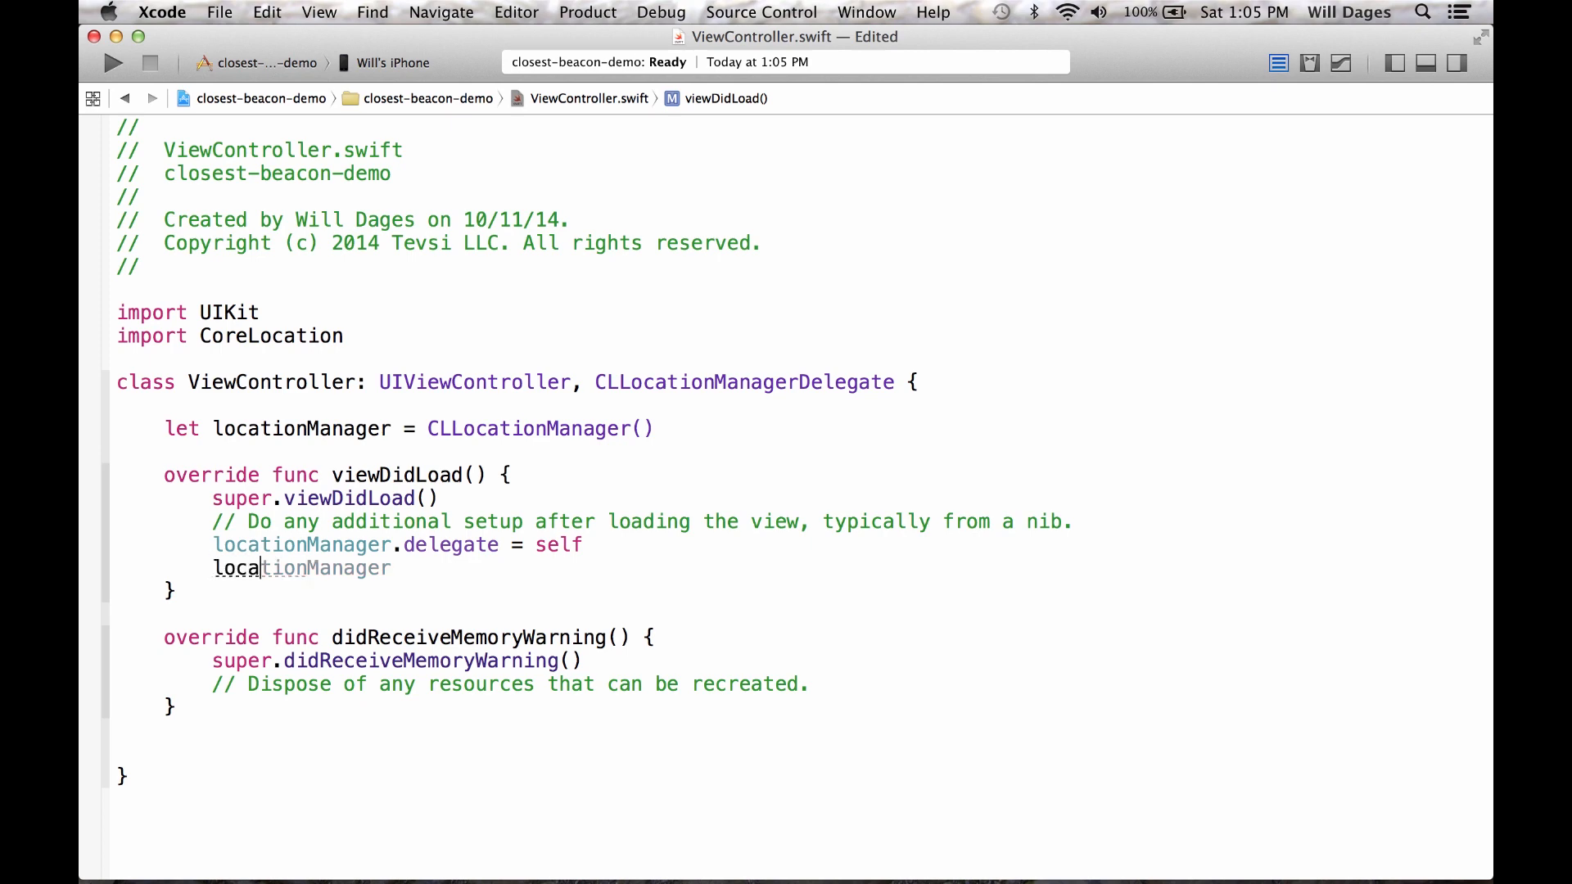
type("tionManager.")
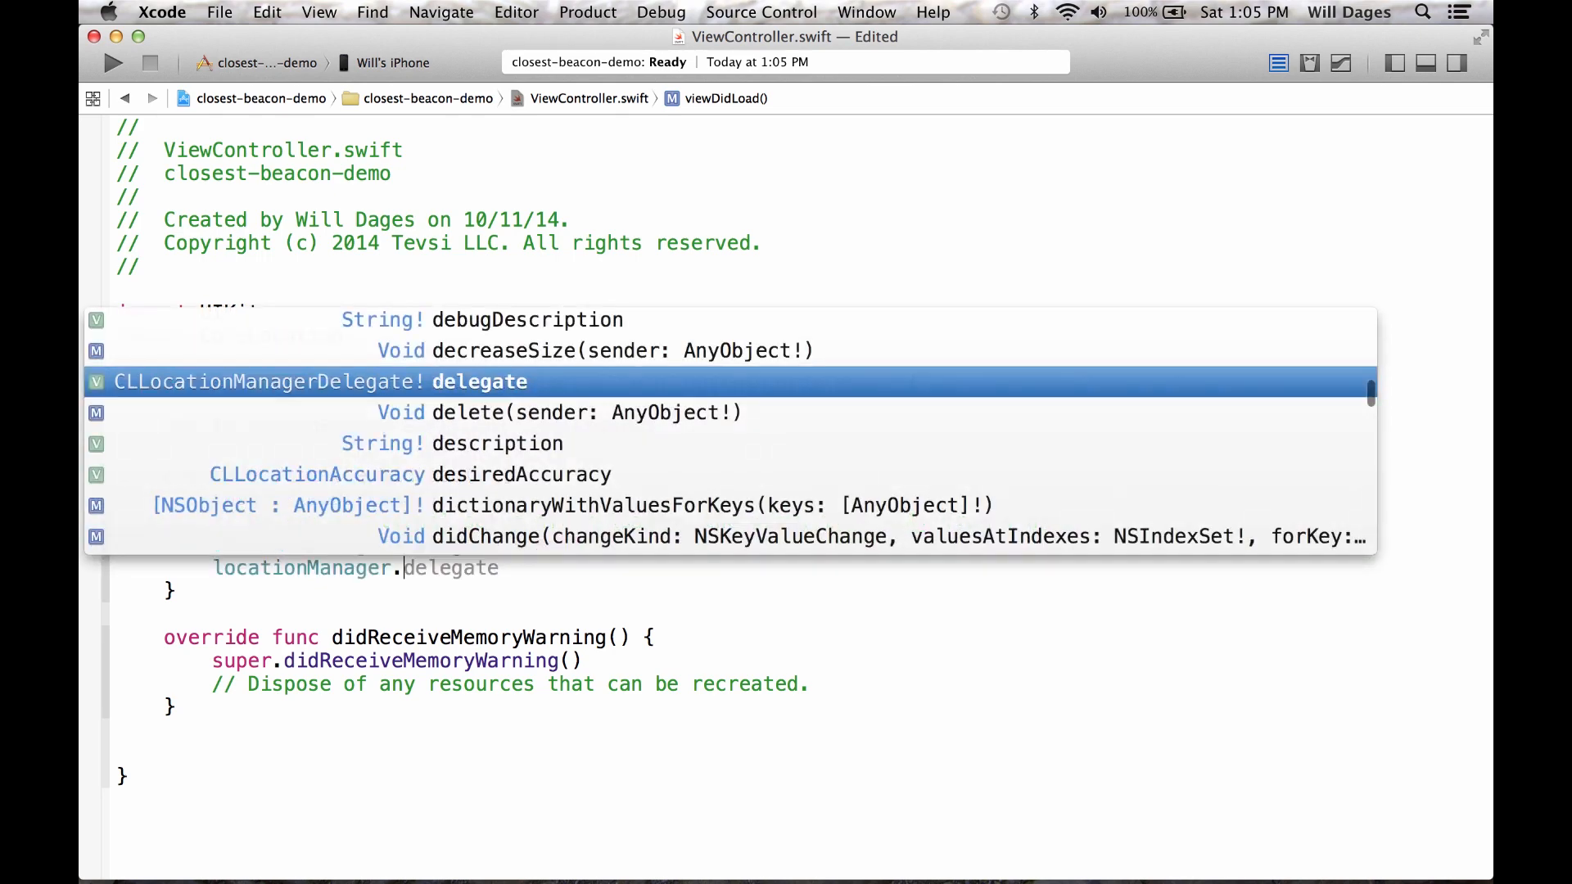
type("request")
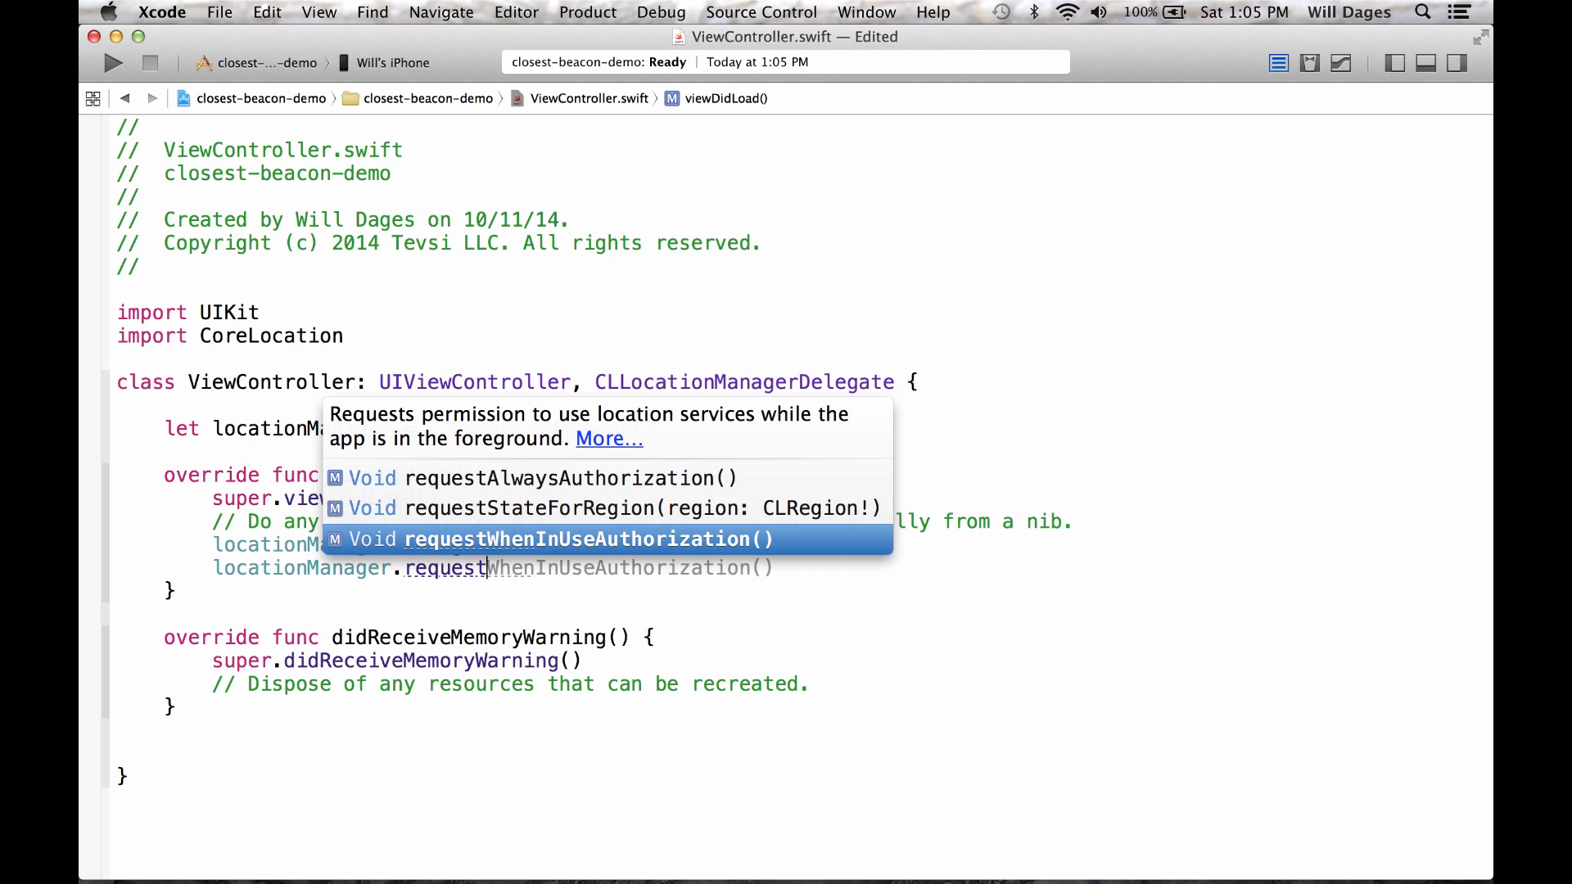
key("Up")
key("Up")
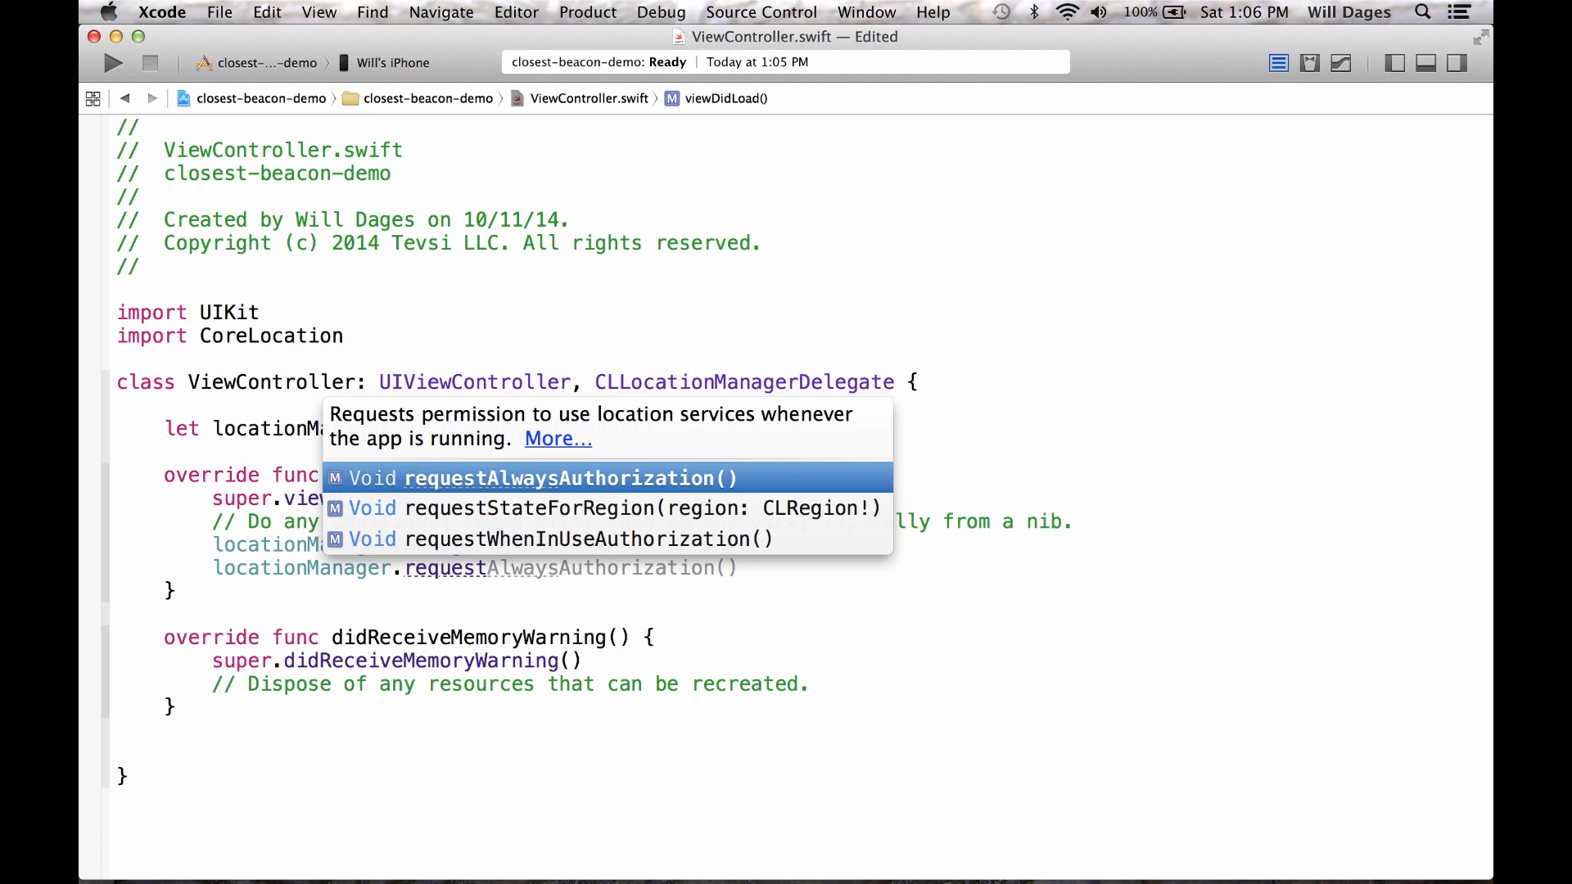
key("Down")
key("Down")
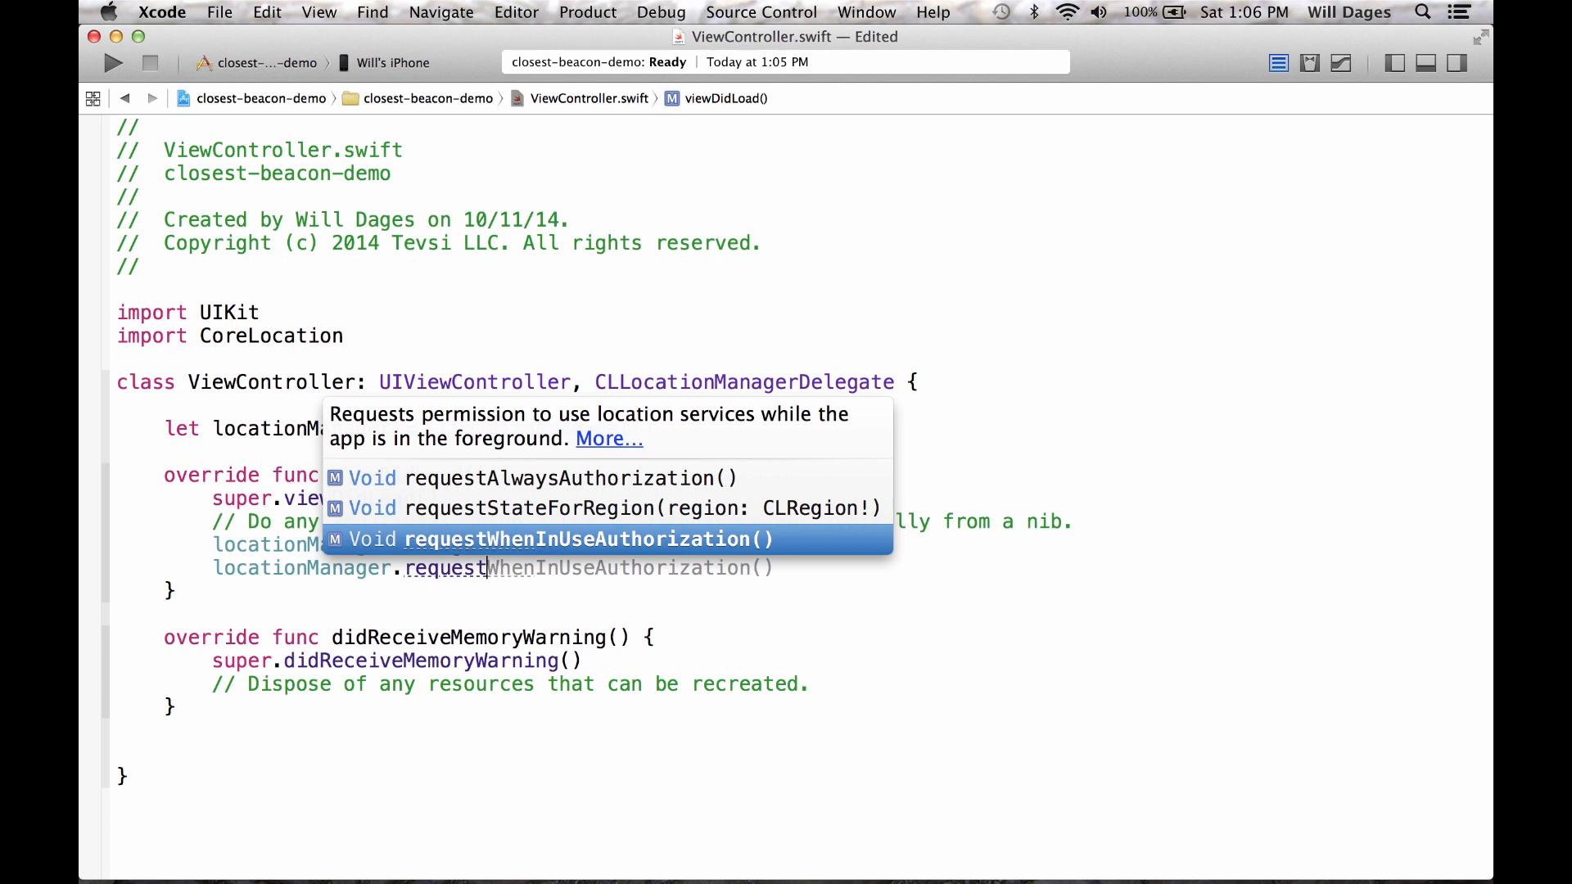
key("Return")
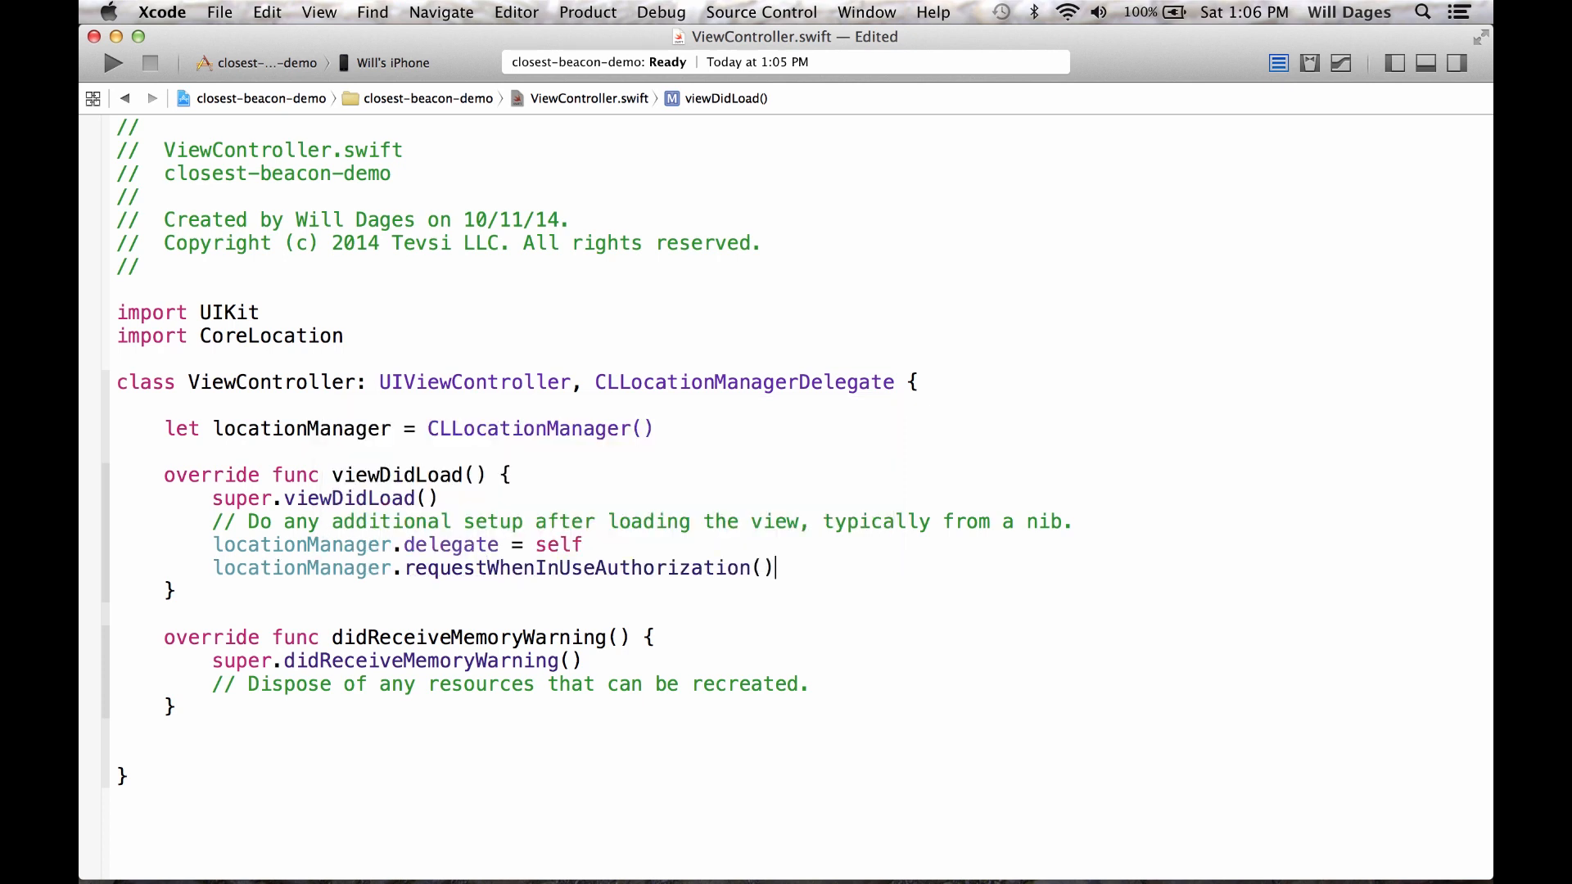
key("super+r")
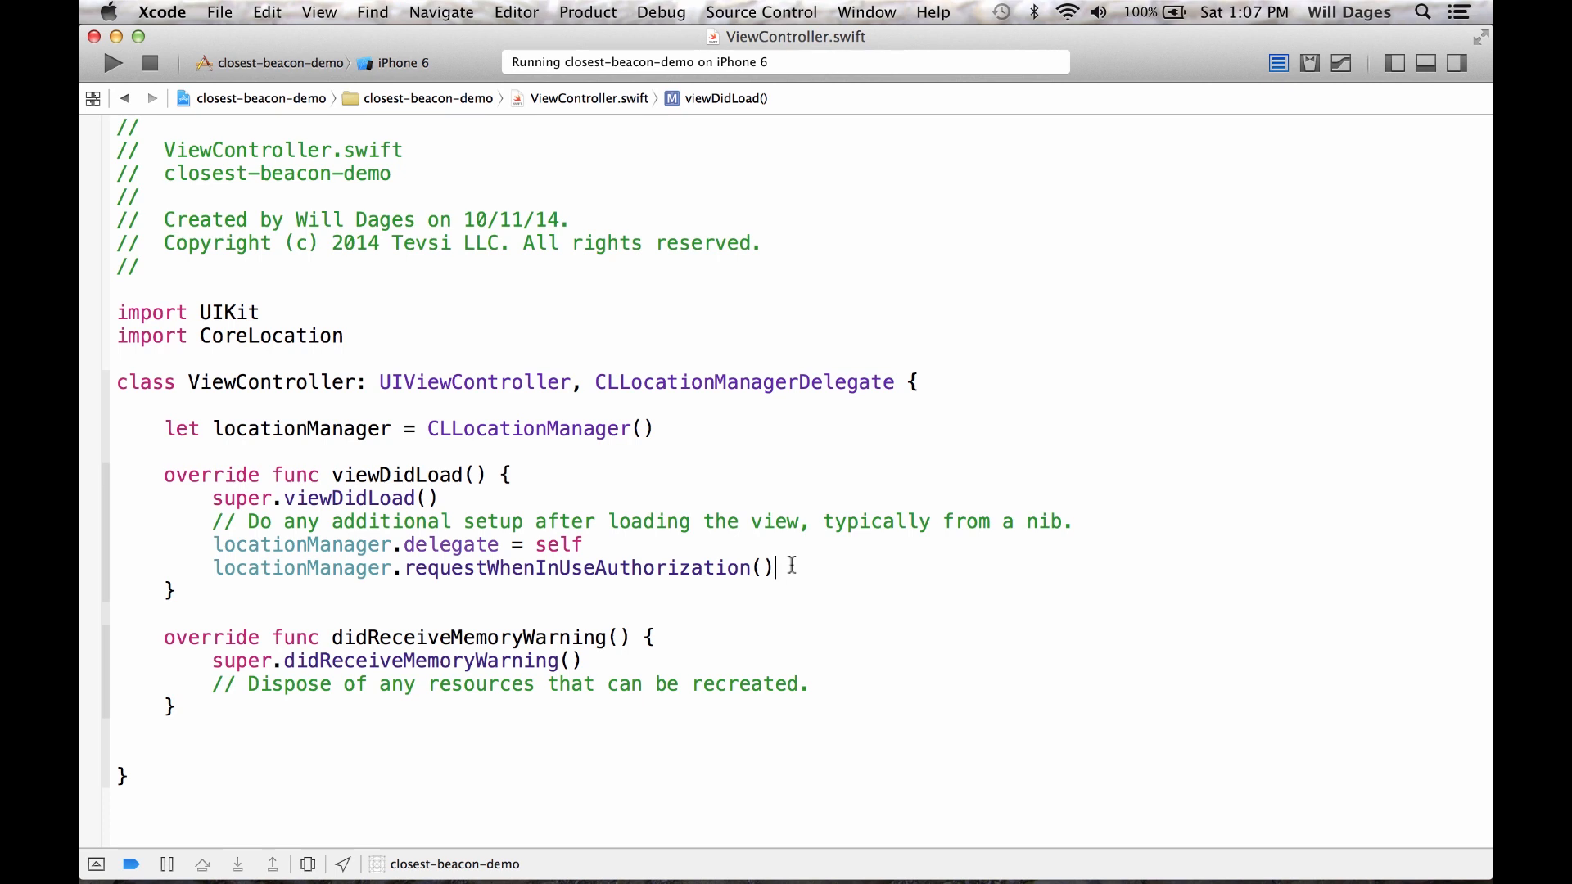
Begin an if condition above the request comparing CLLocationManager.authorizationStatus()
key("Up")
key("super+Right")
key("Return")
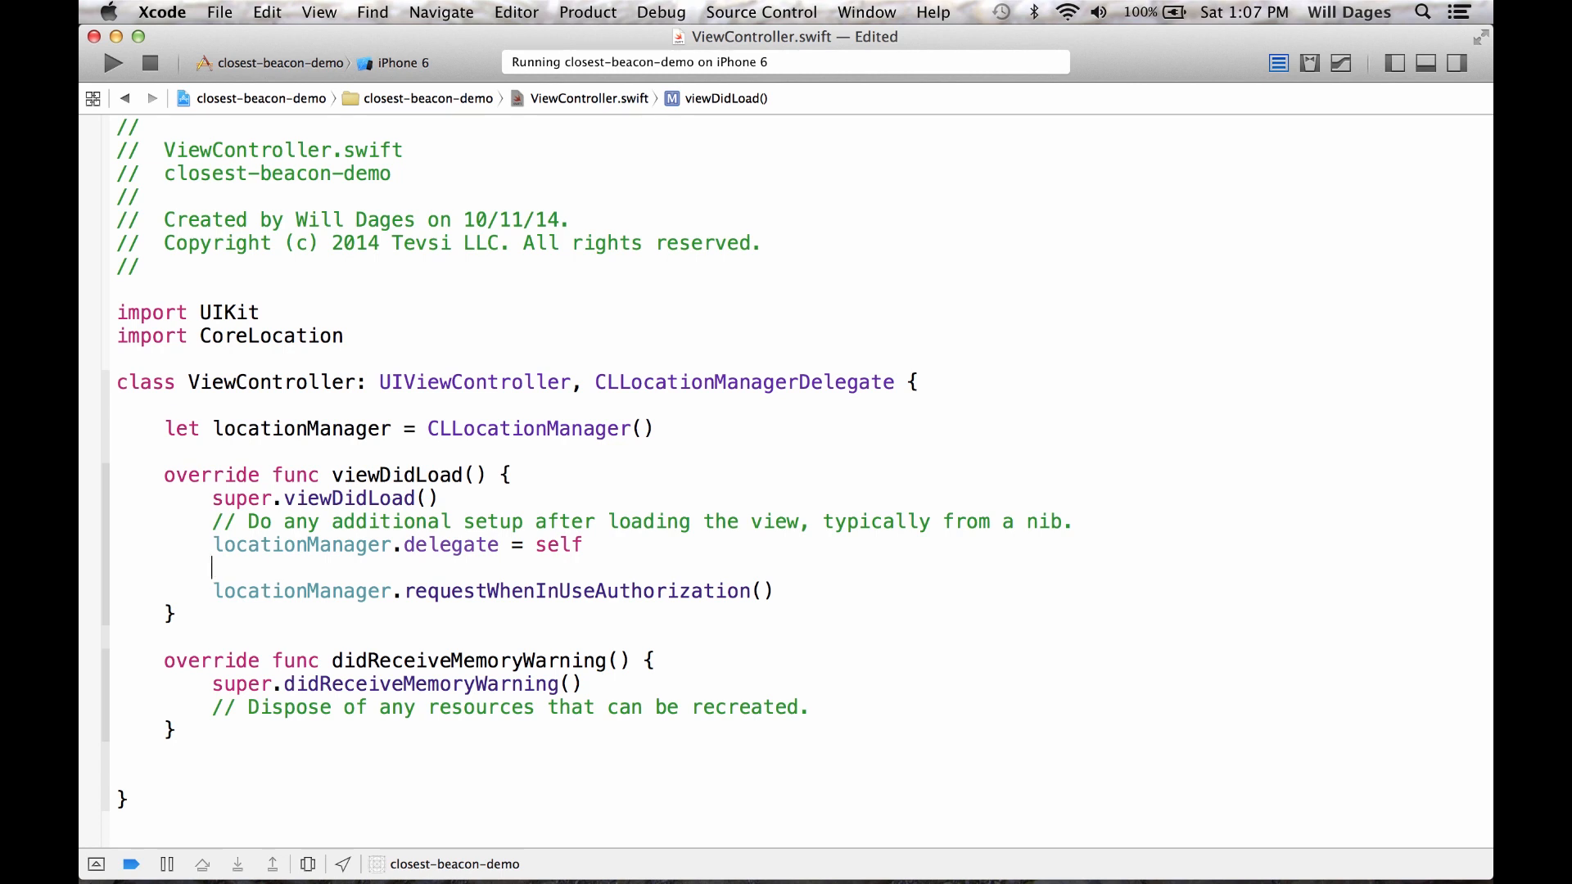
type("i")
type("f (")
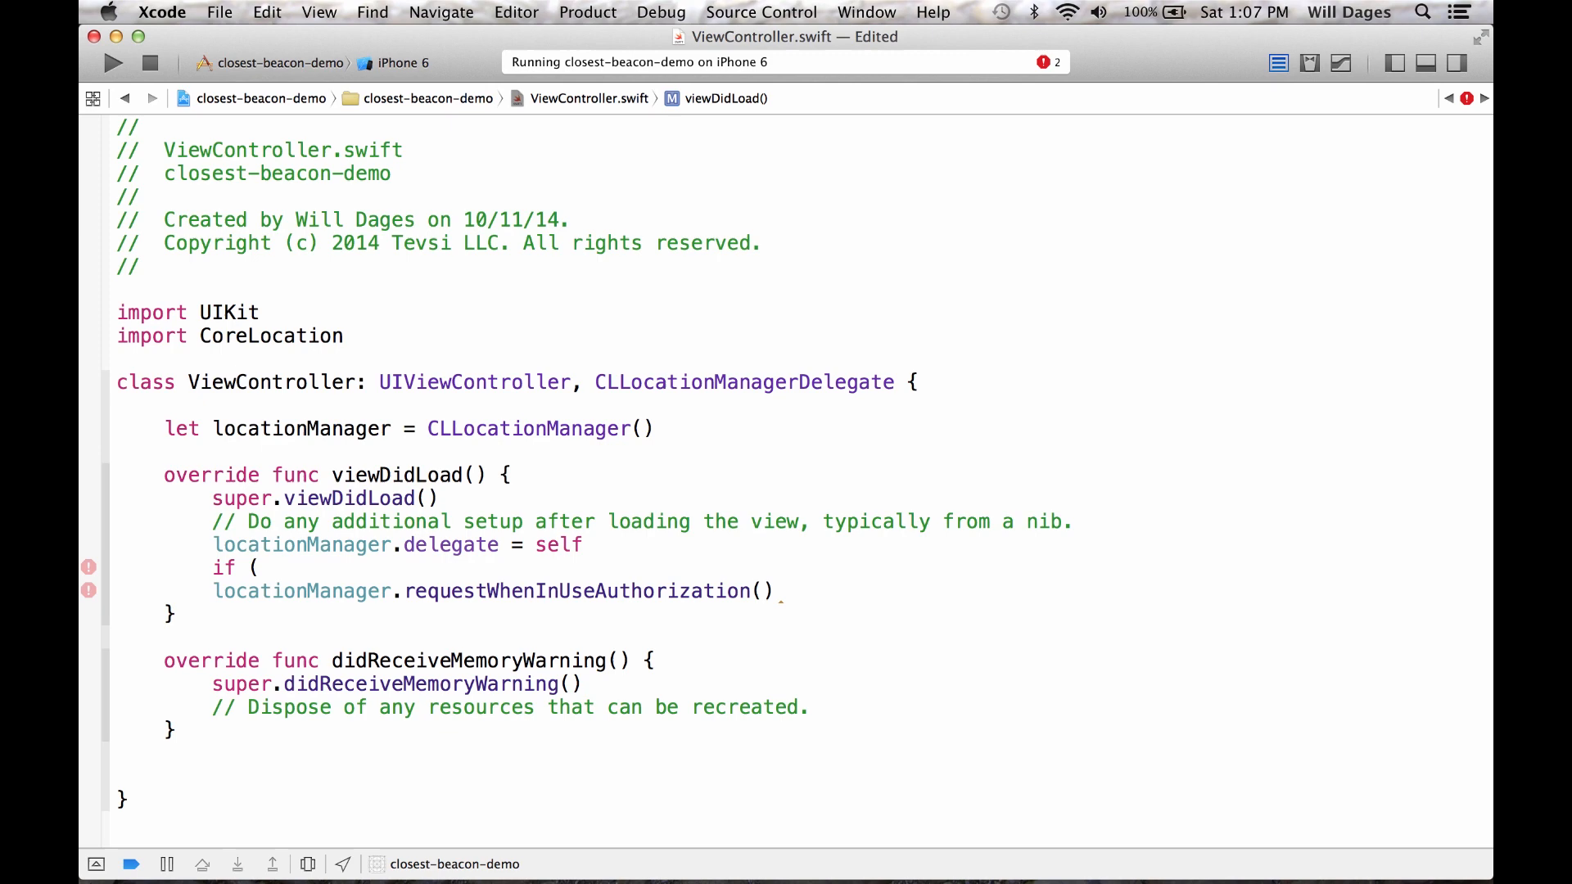
type("CLL")
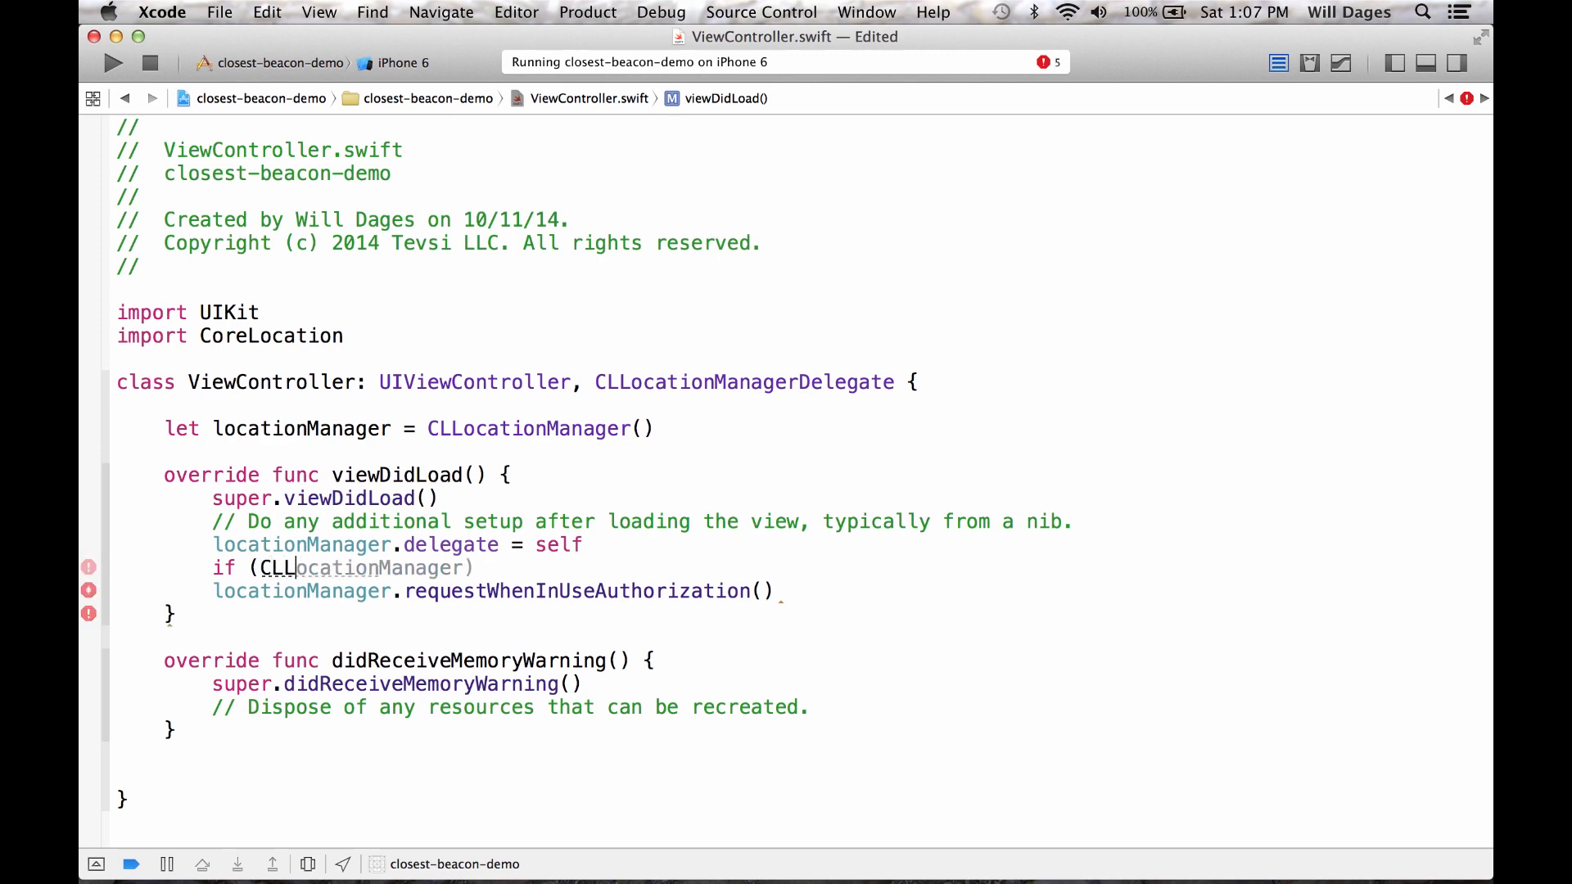
type("oc")
key("Tab")
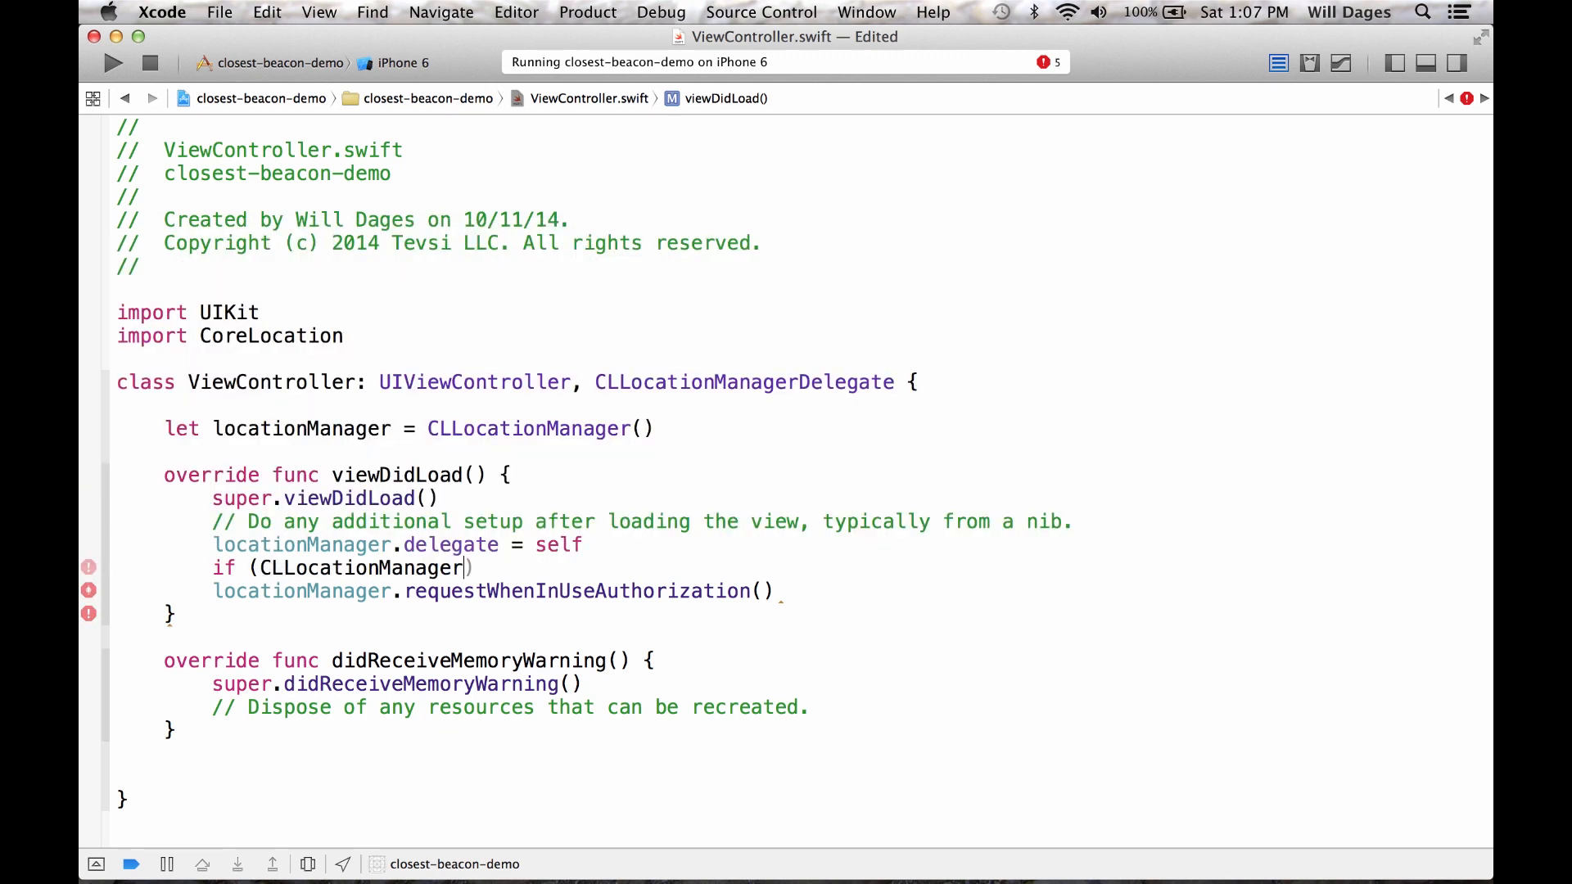
double_click(417, 565)
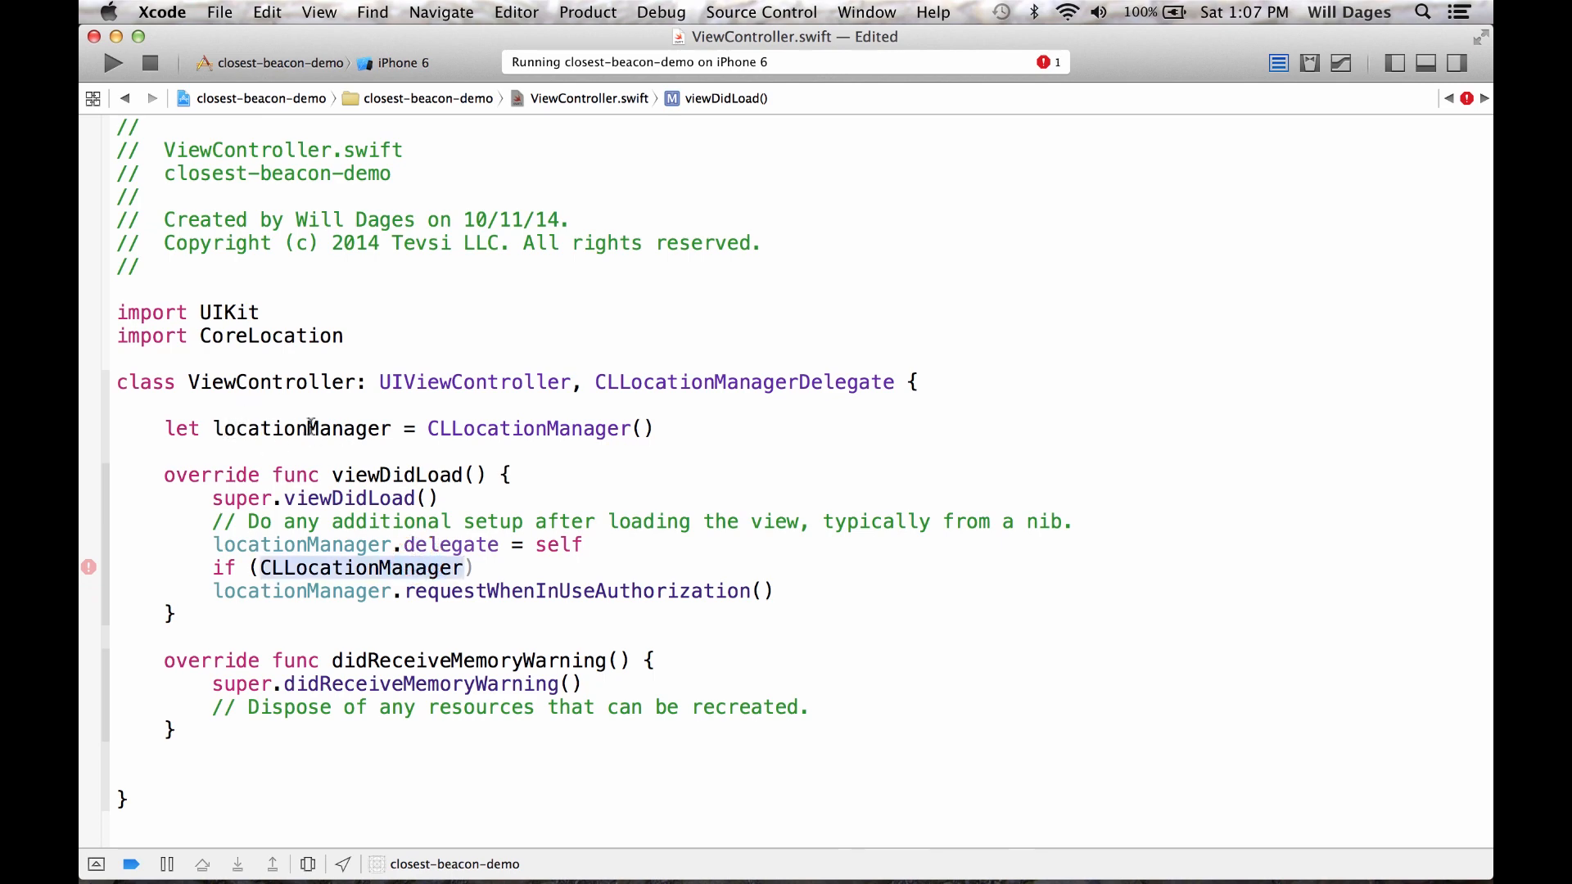
left_click(464, 568)
type(".")
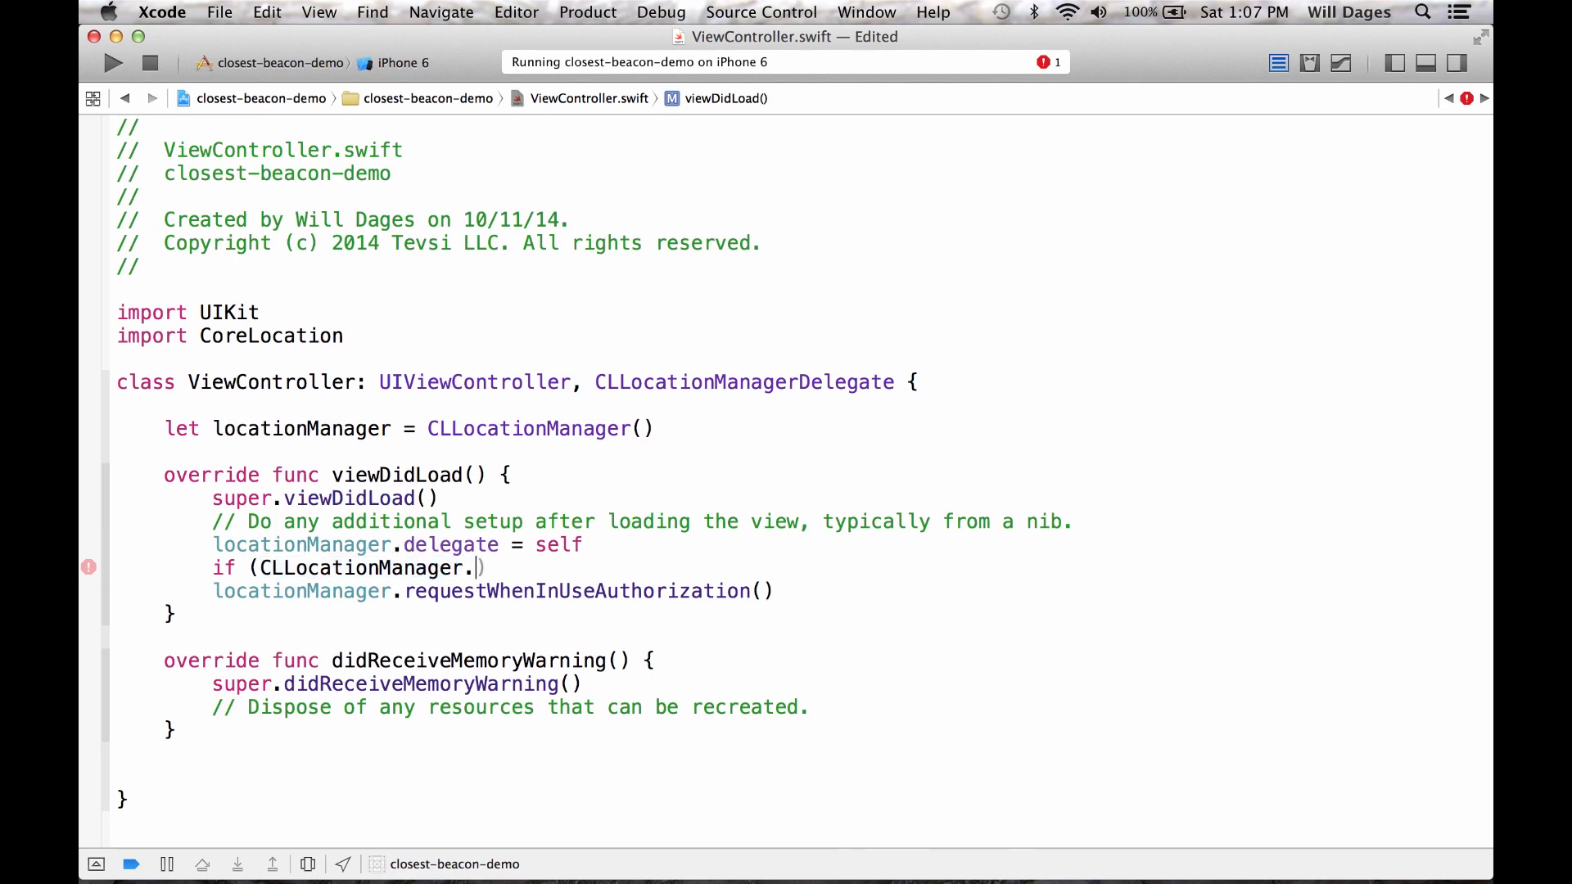
type("aut")
key("Tab")
key("Return")
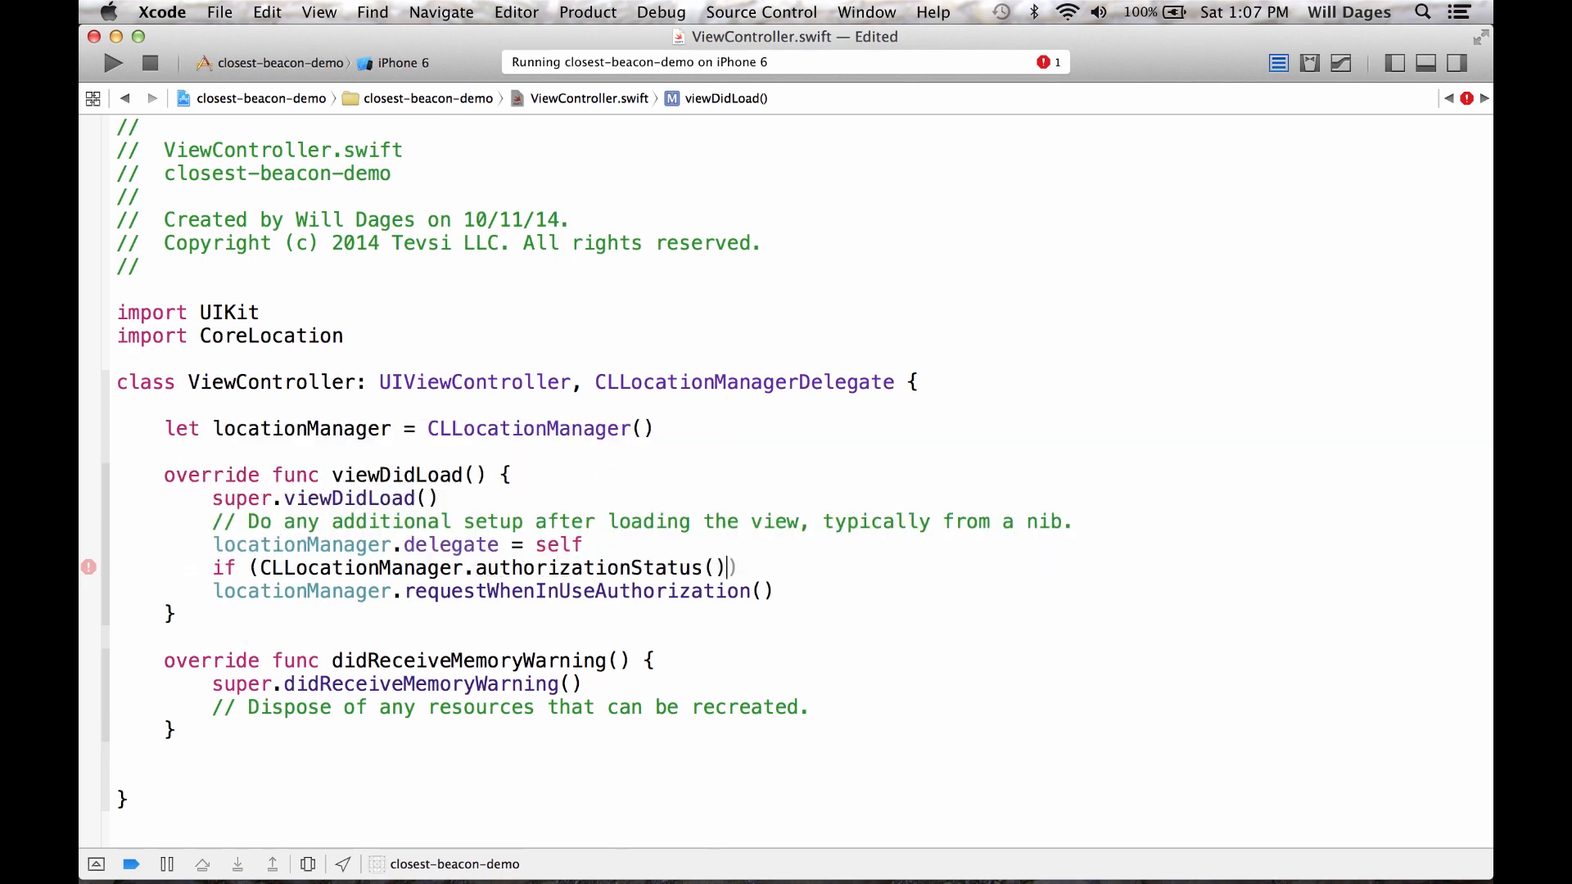
type("!= ")
type("CLA")
Complete the condition as != CLAuthorizationStatus.AuthorizedWhenInUse and open the if block body
key("Tab")
type(".")
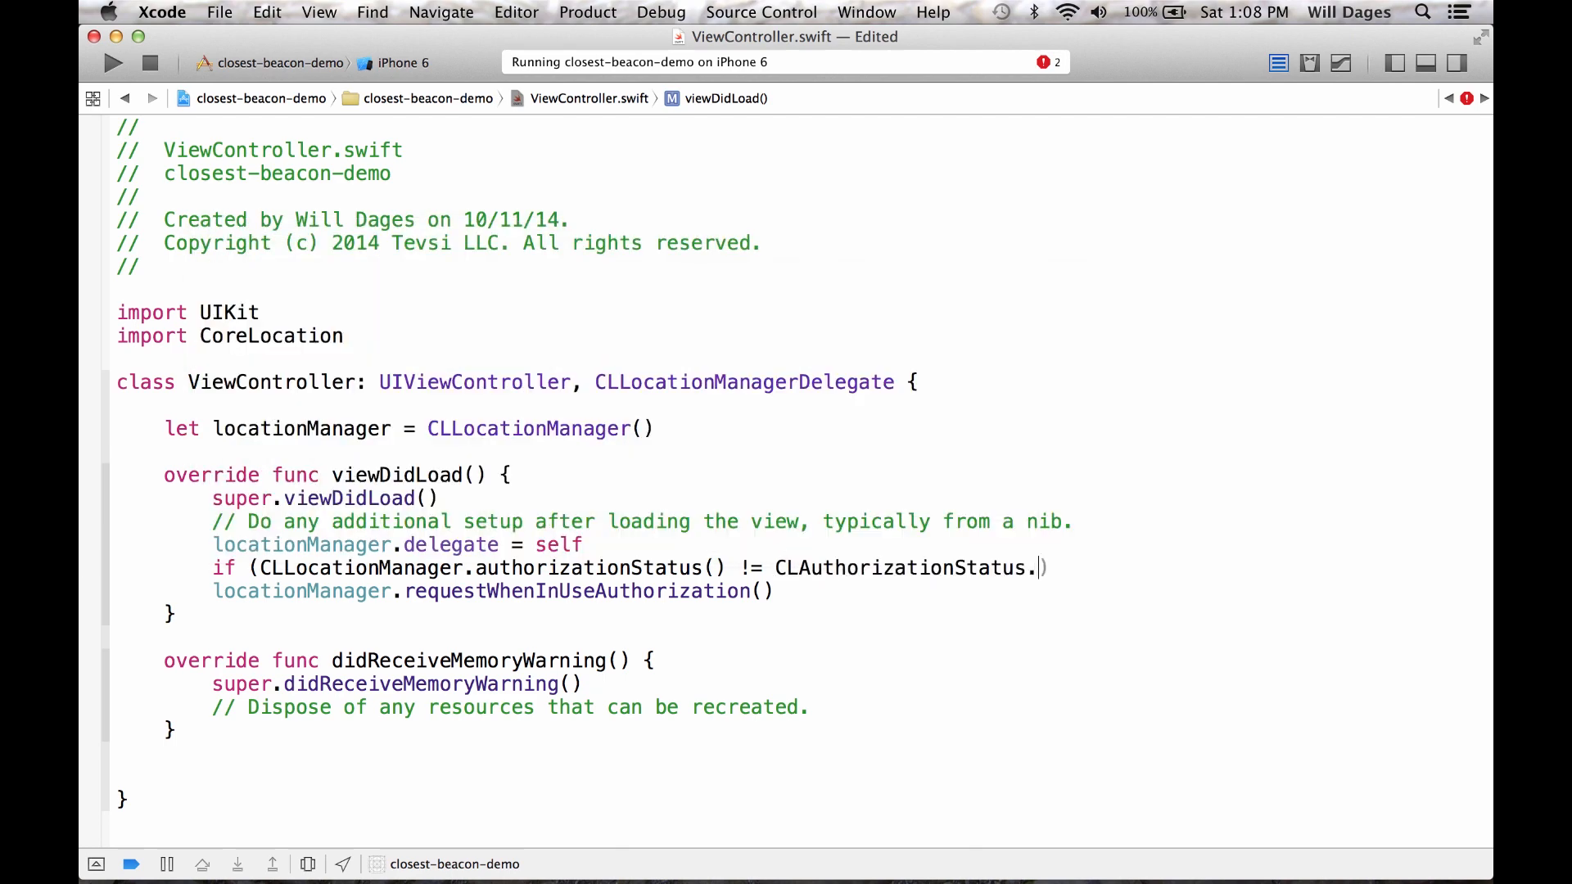
type("Aut")
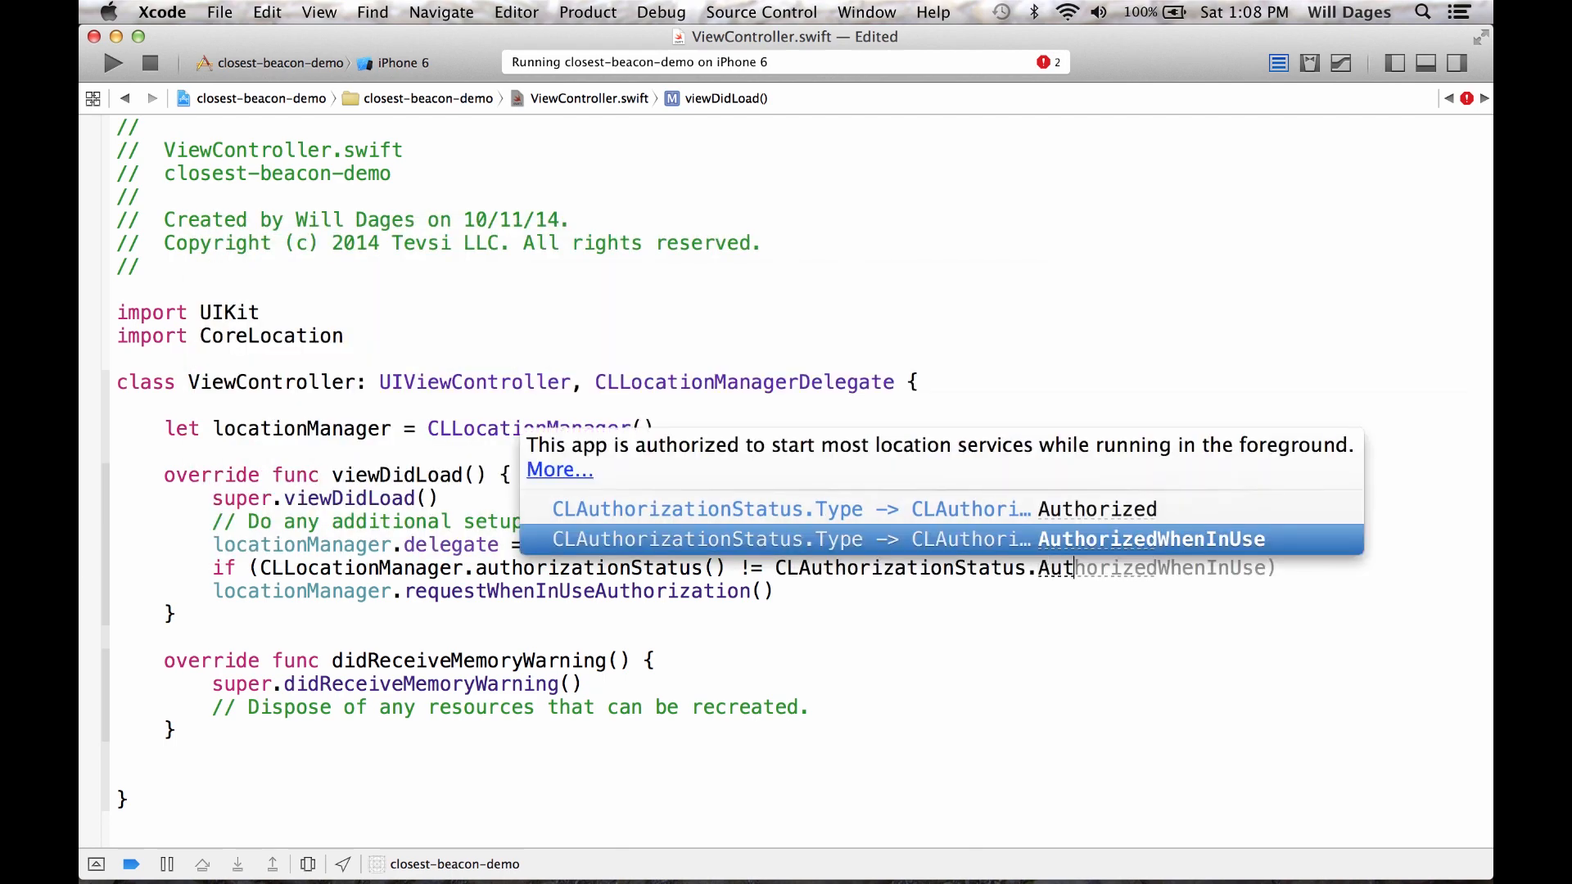
type("horizedWhen")
key("Tab")
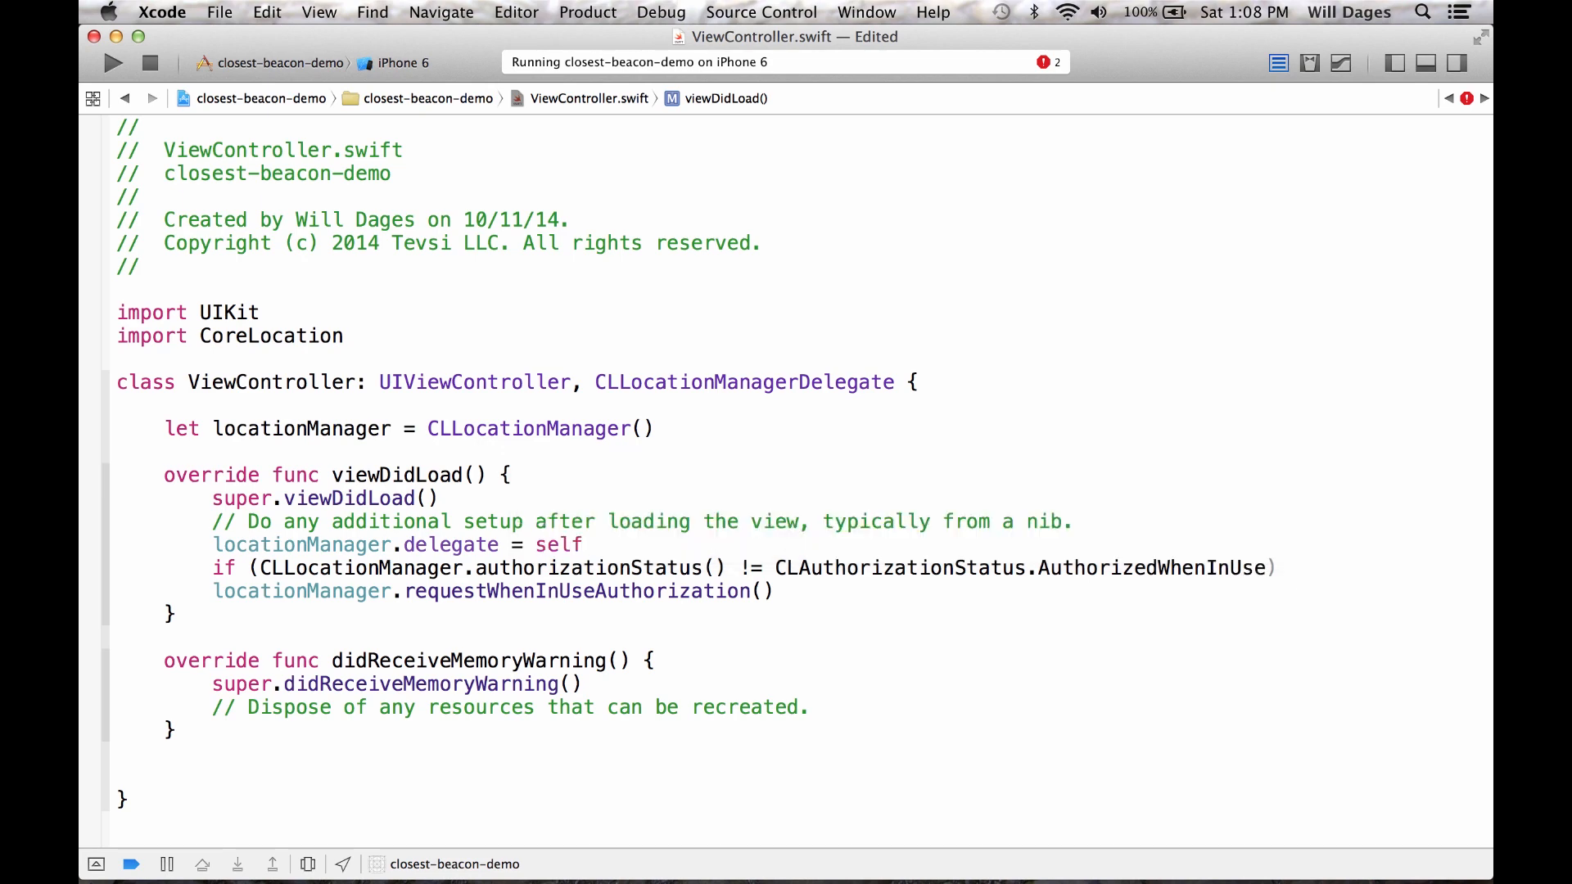
type(")")
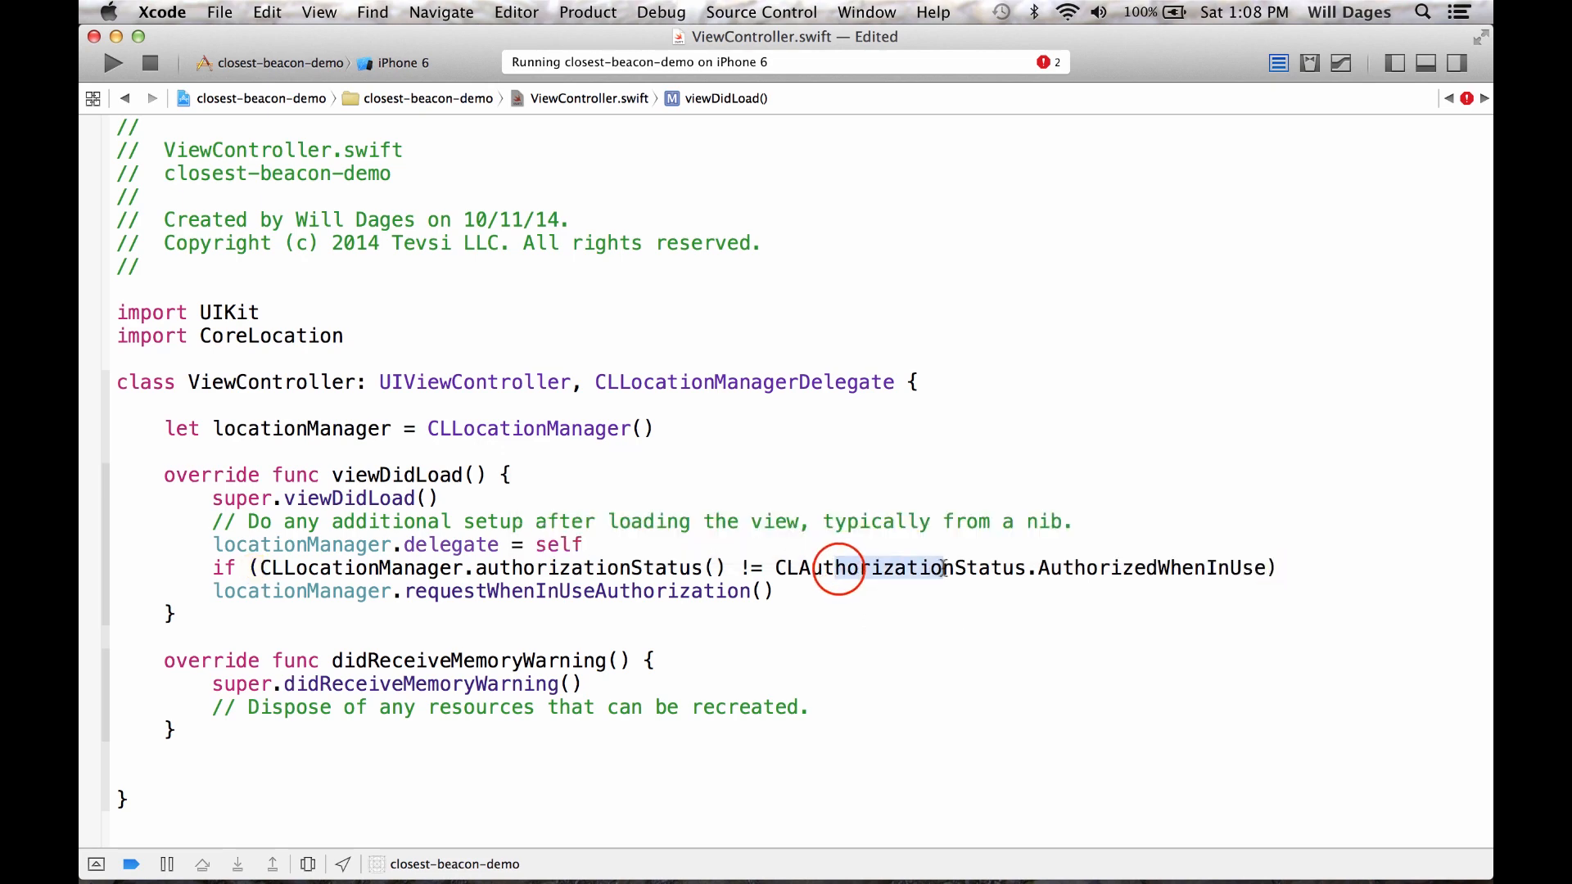
double_click(749, 568)
left_click(1302, 559)
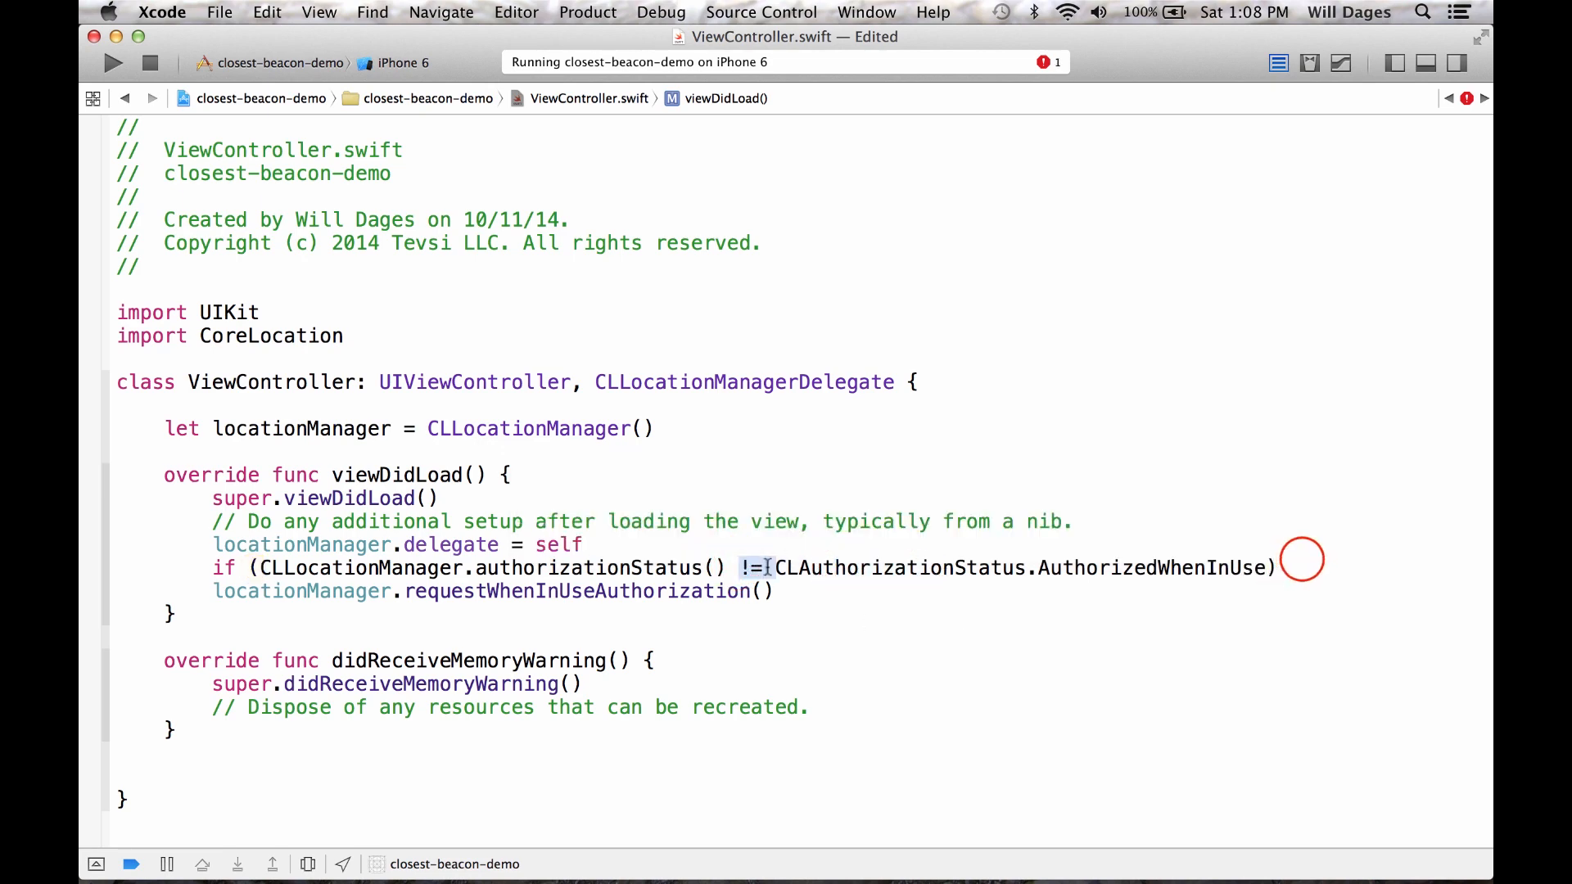
type("{")
key("Return")
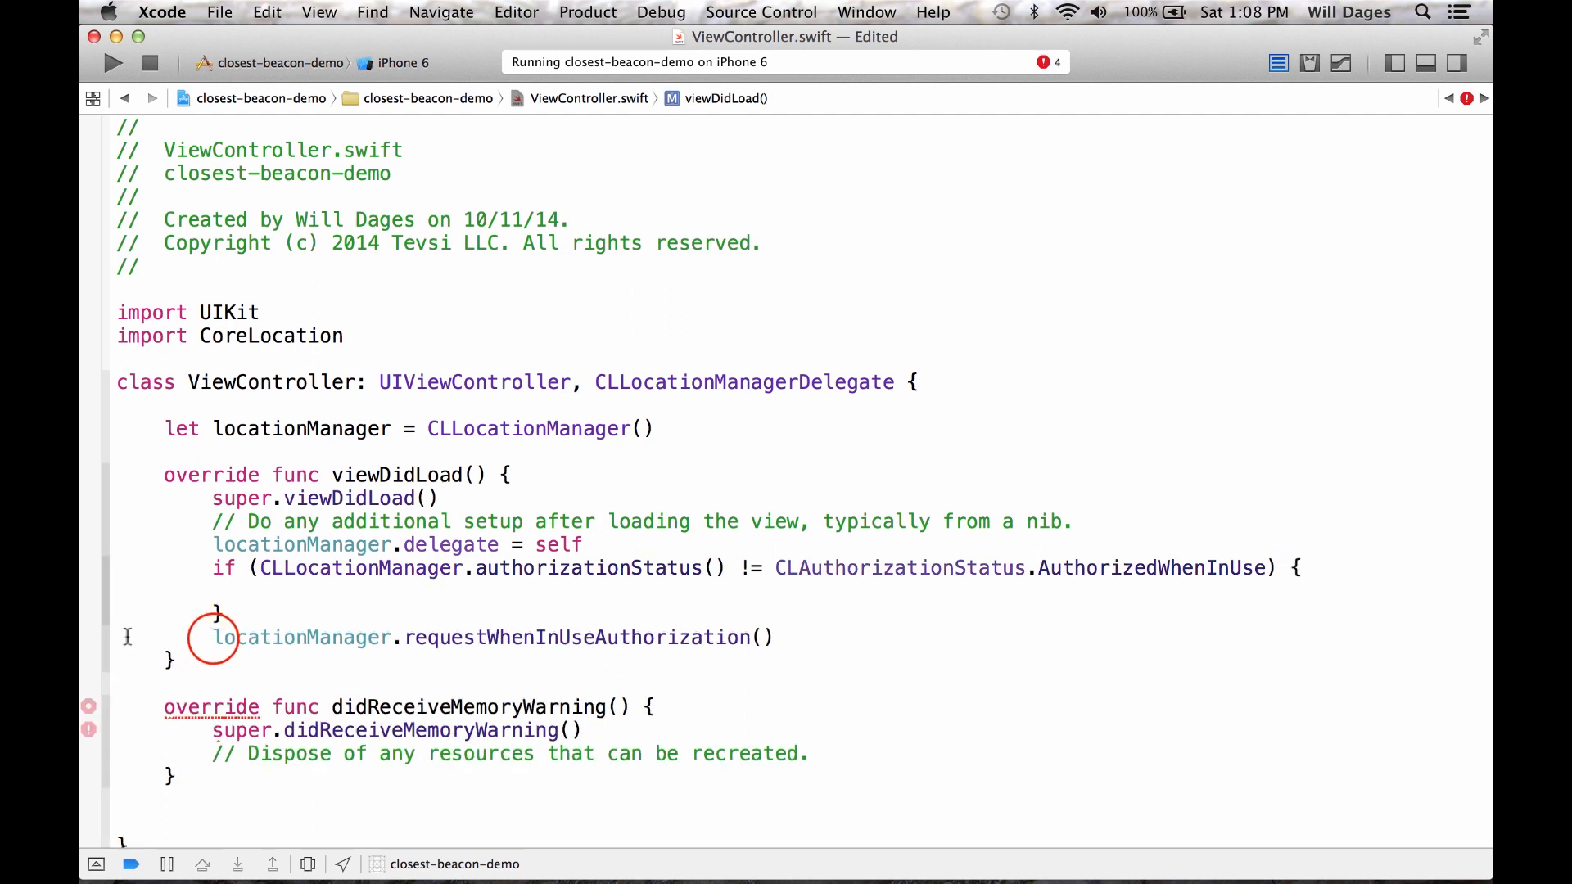
Move the requestWhenInUseAuthorization call inside the if block and save the file
mouse_move(214, 637)
left_mouse_down()
mouse_move(764, 637)
mouse_move(682, 598)
left_mouse_up()
left_click(681, 616)
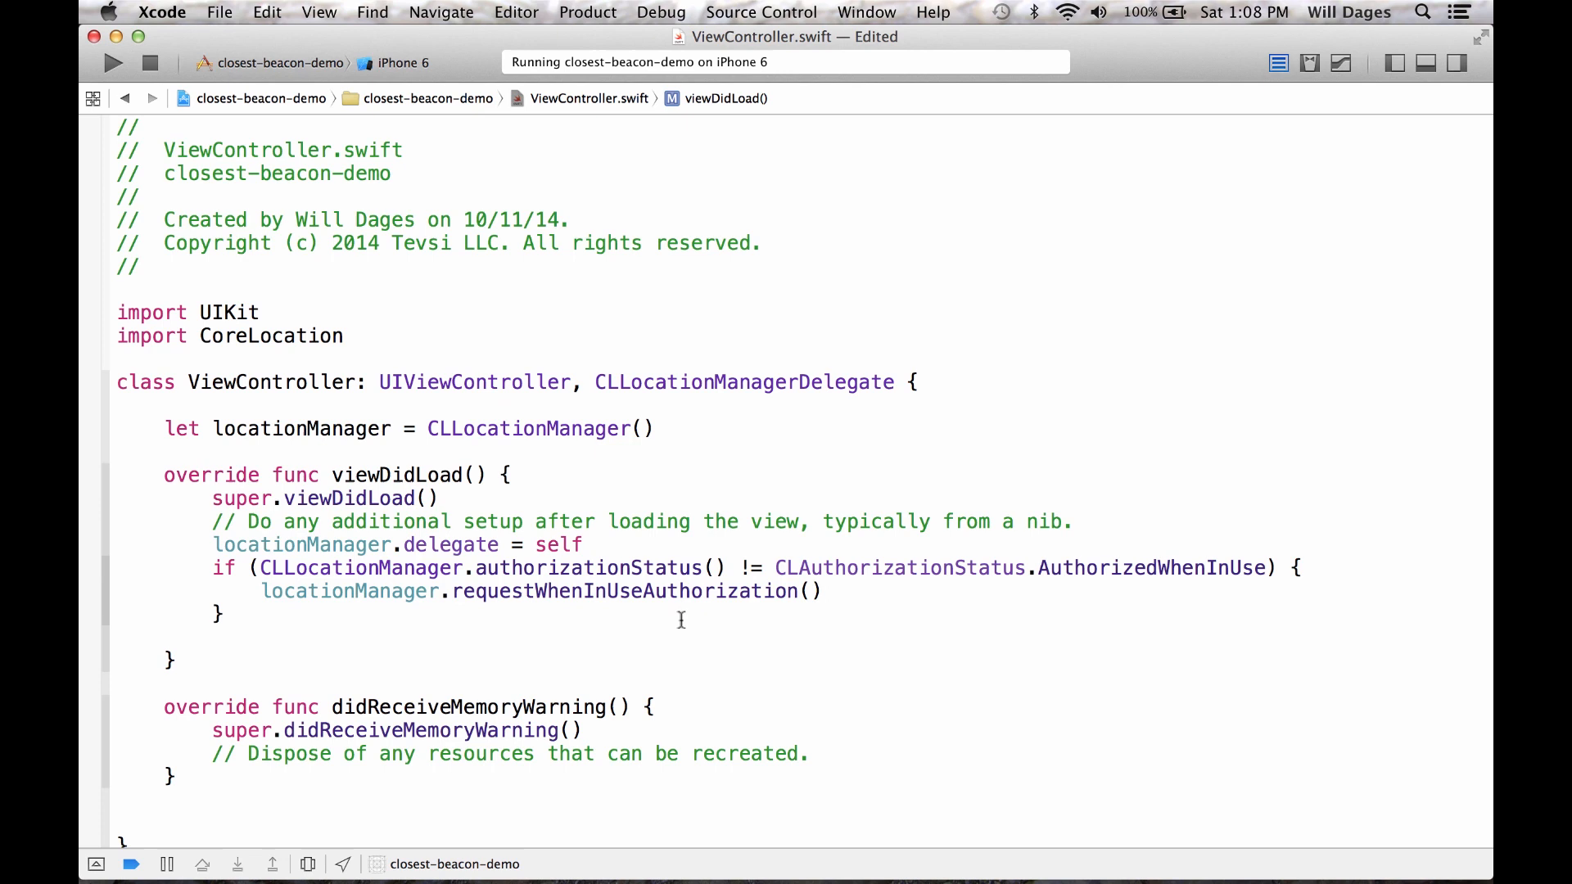
key("super+s")
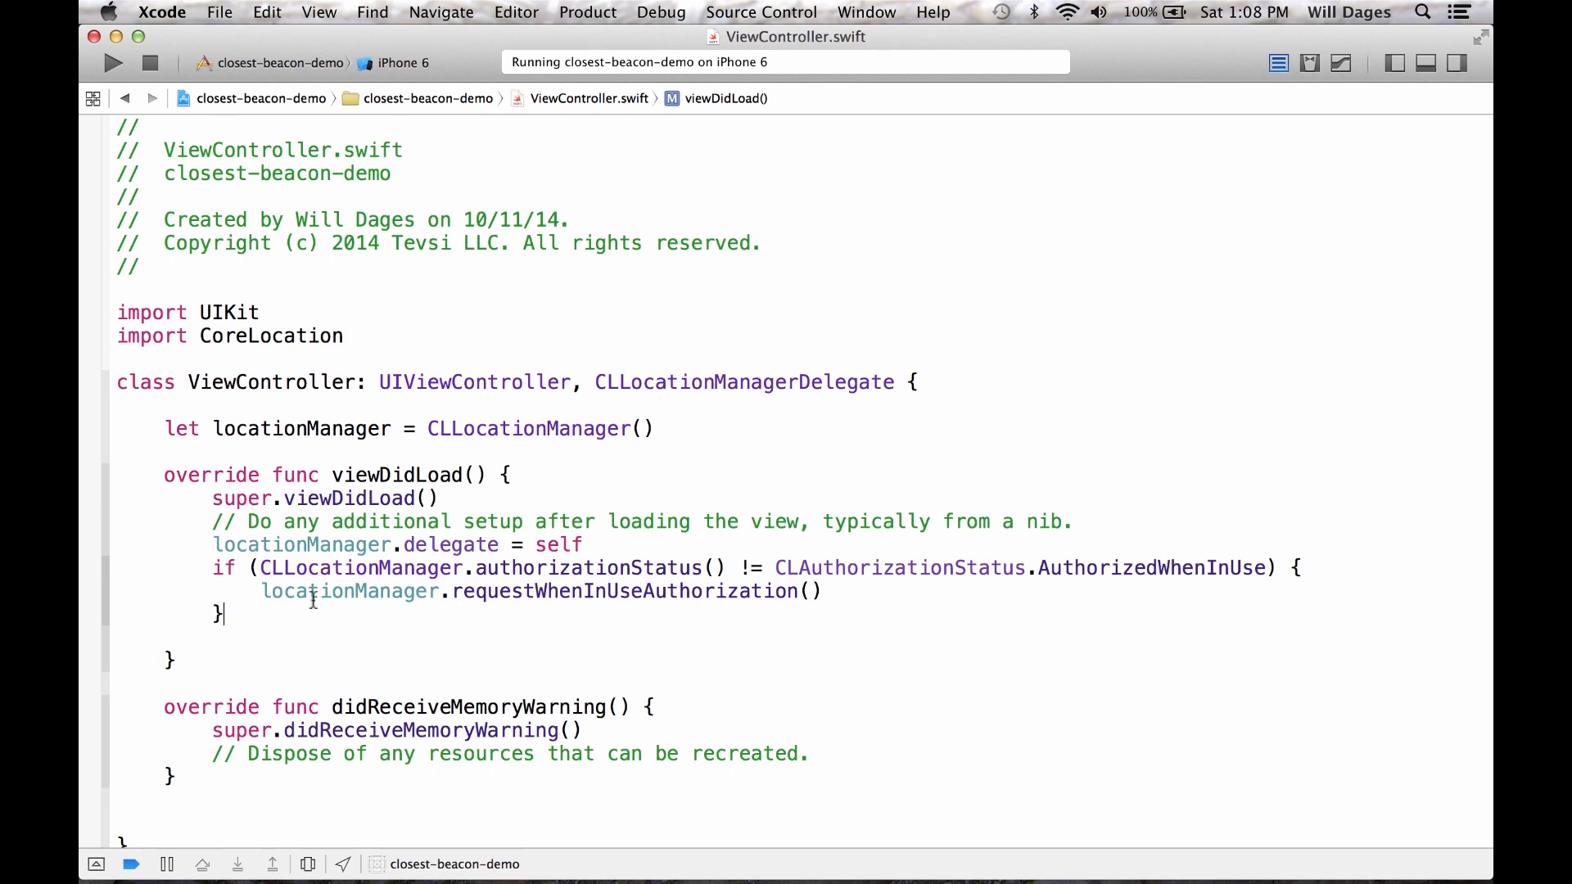
Run the app, see the blank white simulator screen, and return to the Xcode editor
left_click(110, 62)
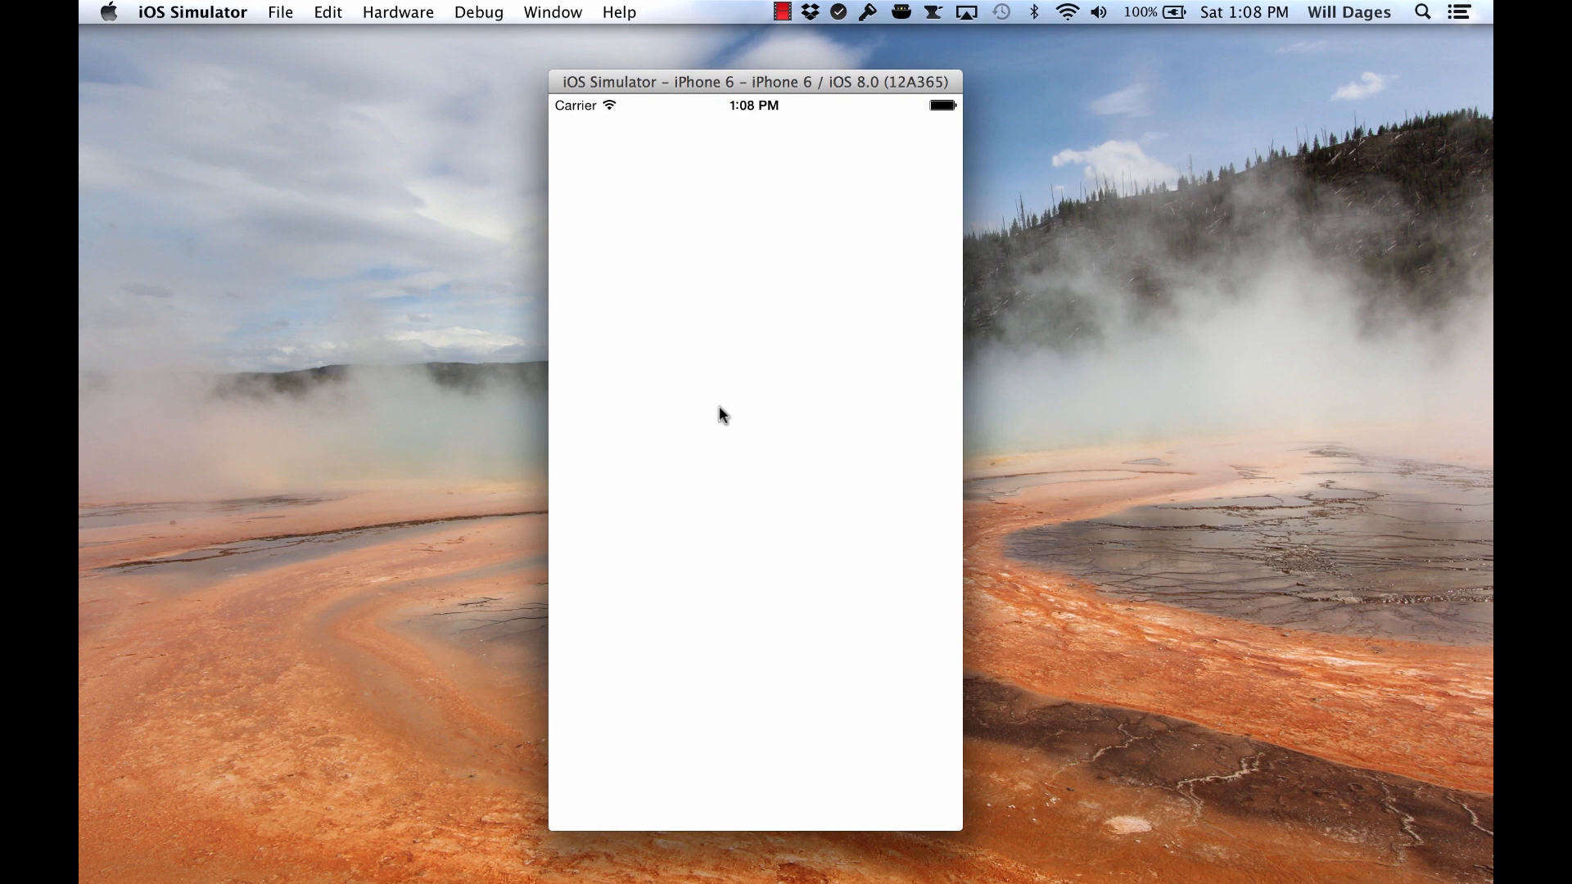
key("super+Tab")
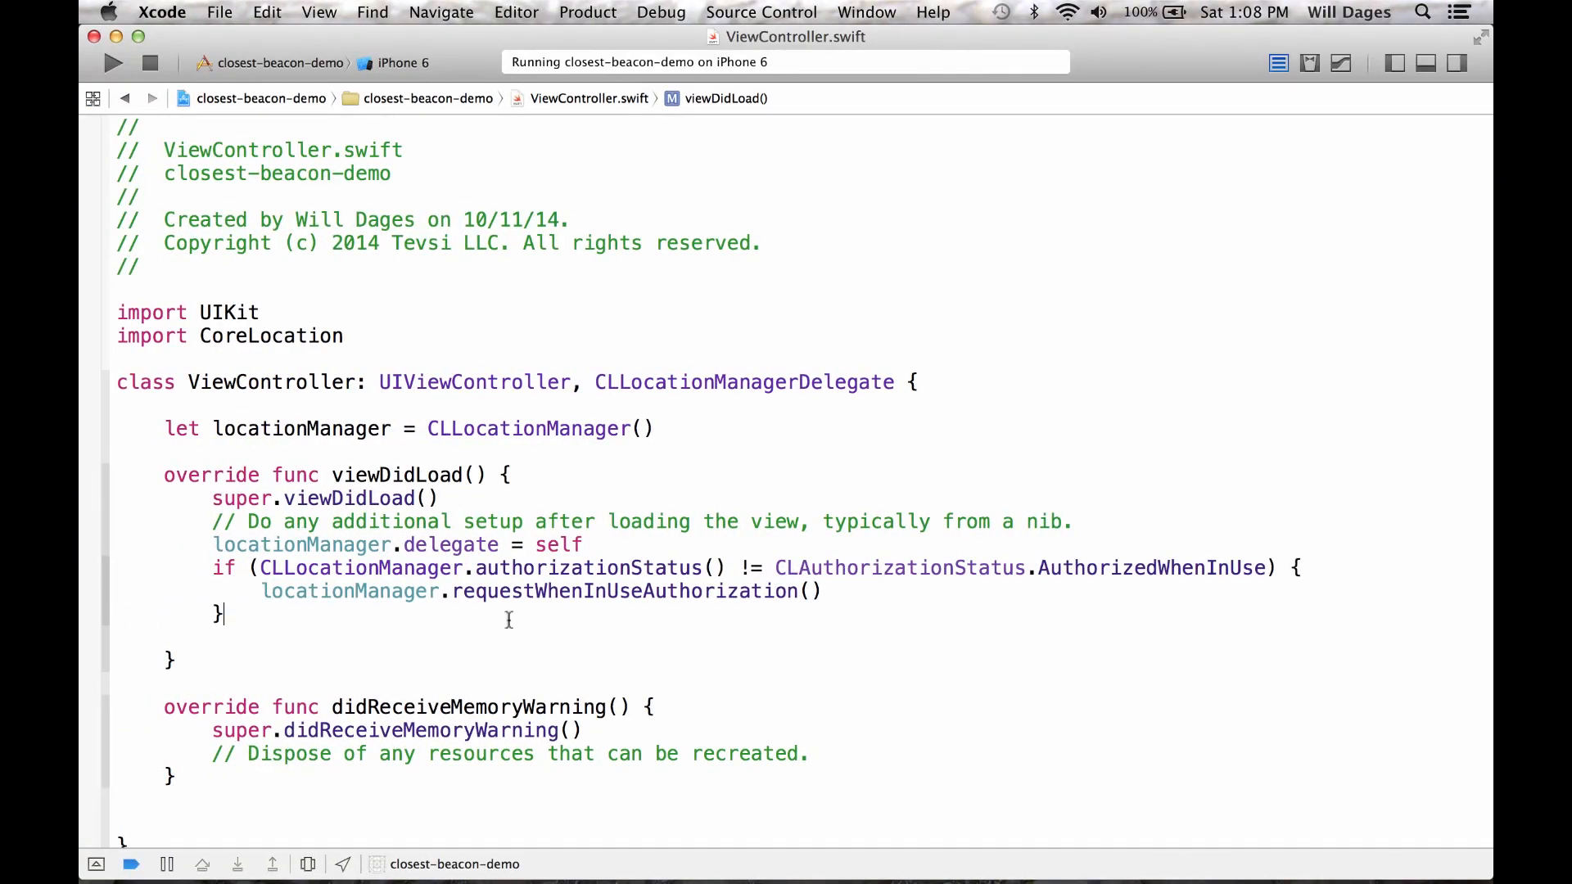
Show the Project Navigator and open Supporting Files' Info.plist in its own window moved to the right
left_click(1394, 63)
left_click(121, 279)
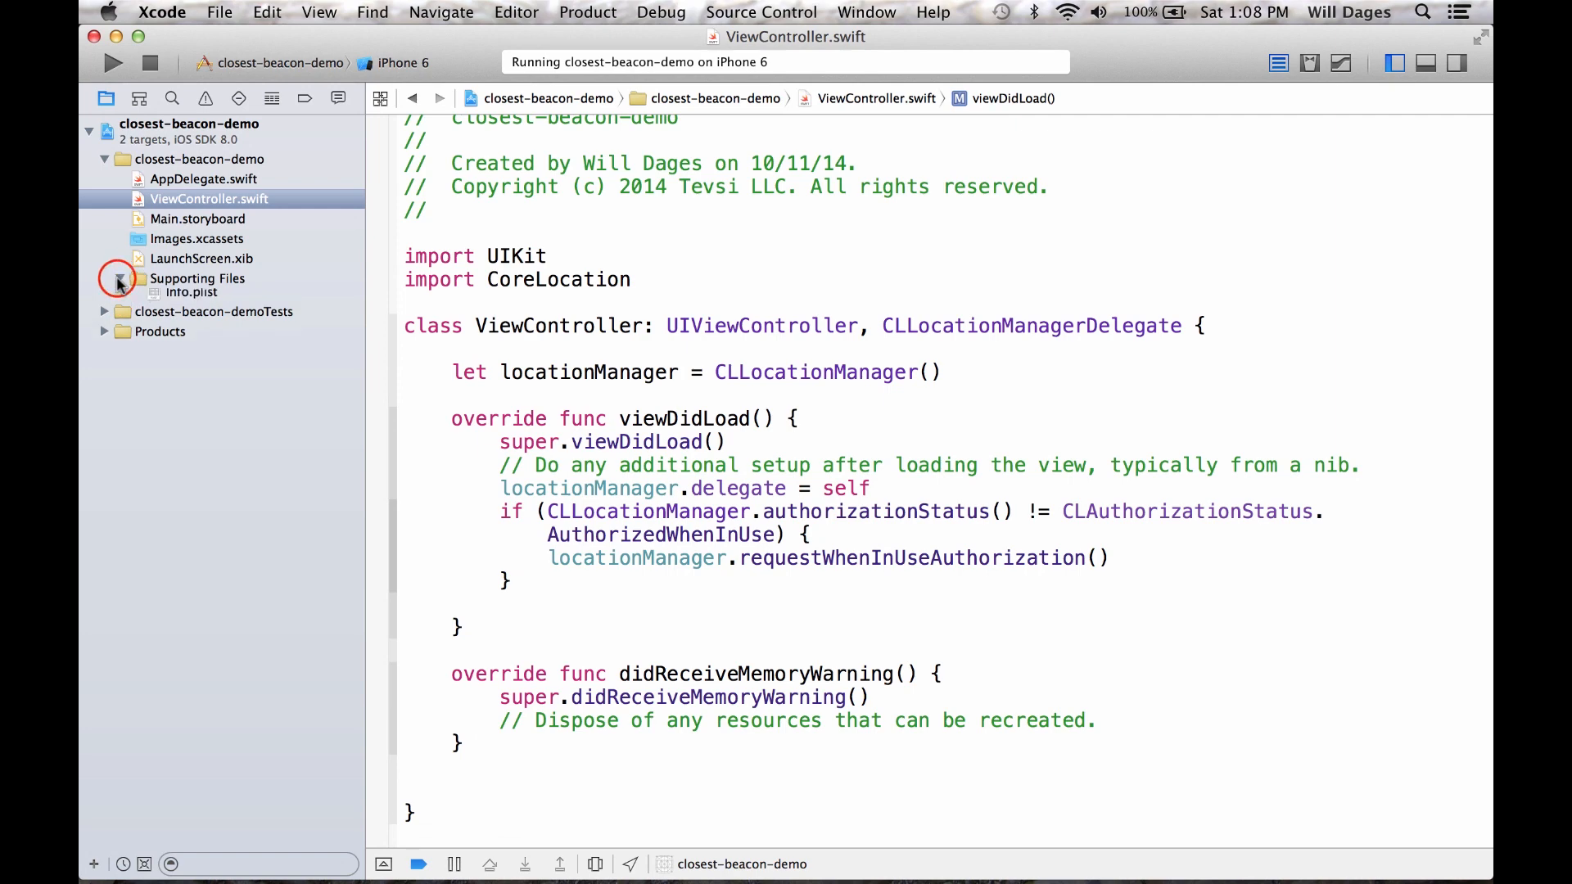
left_click(159, 299)
double_click(159, 300)
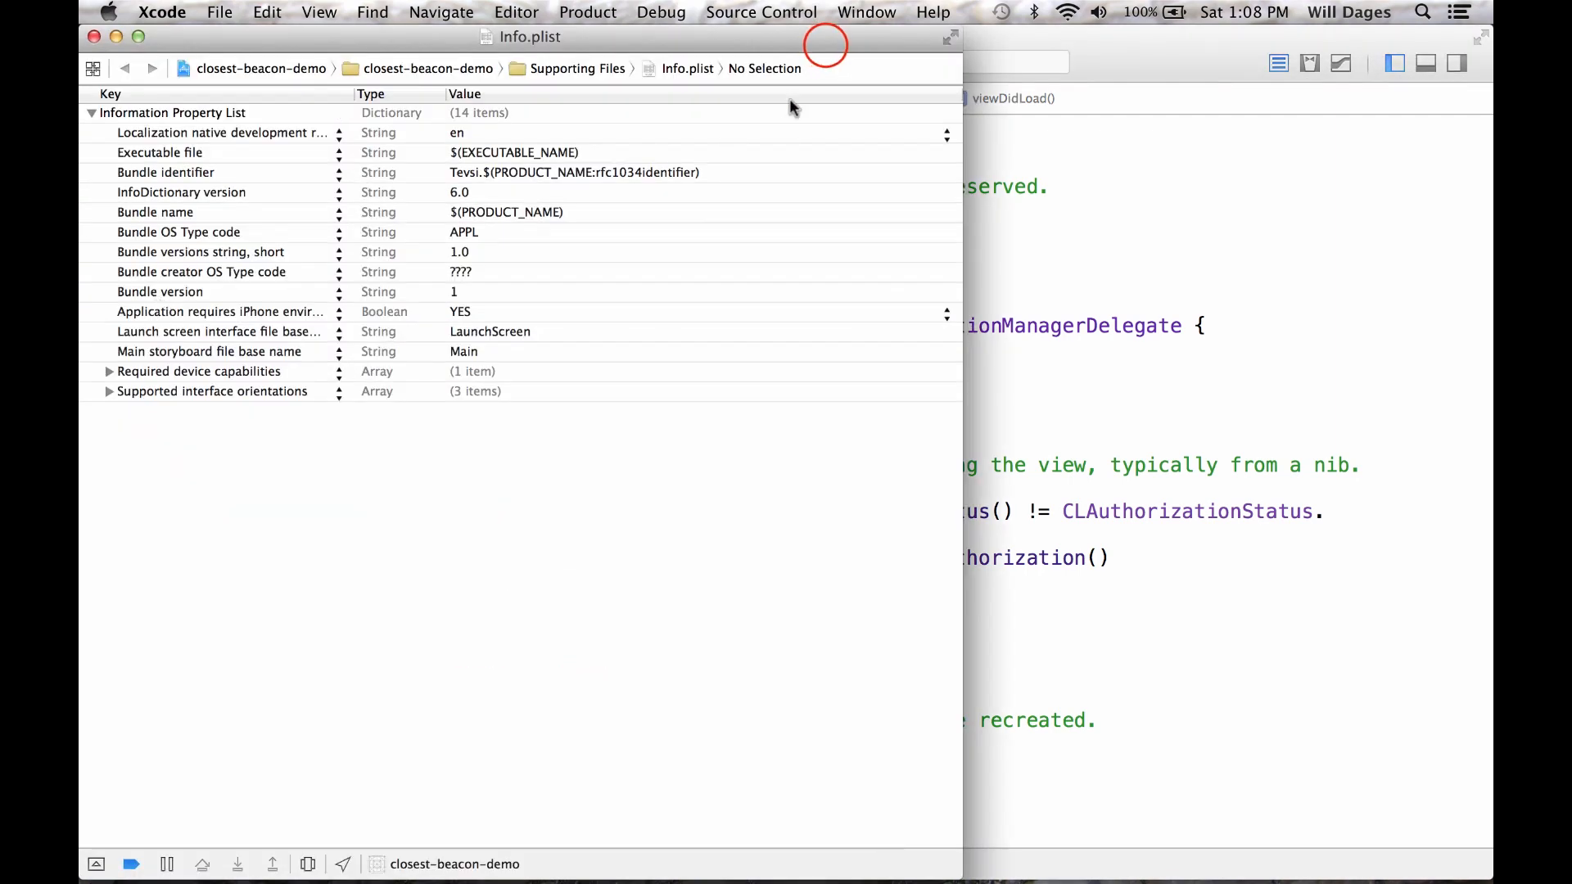
left_click_drag(826, 47, 1139, 47)
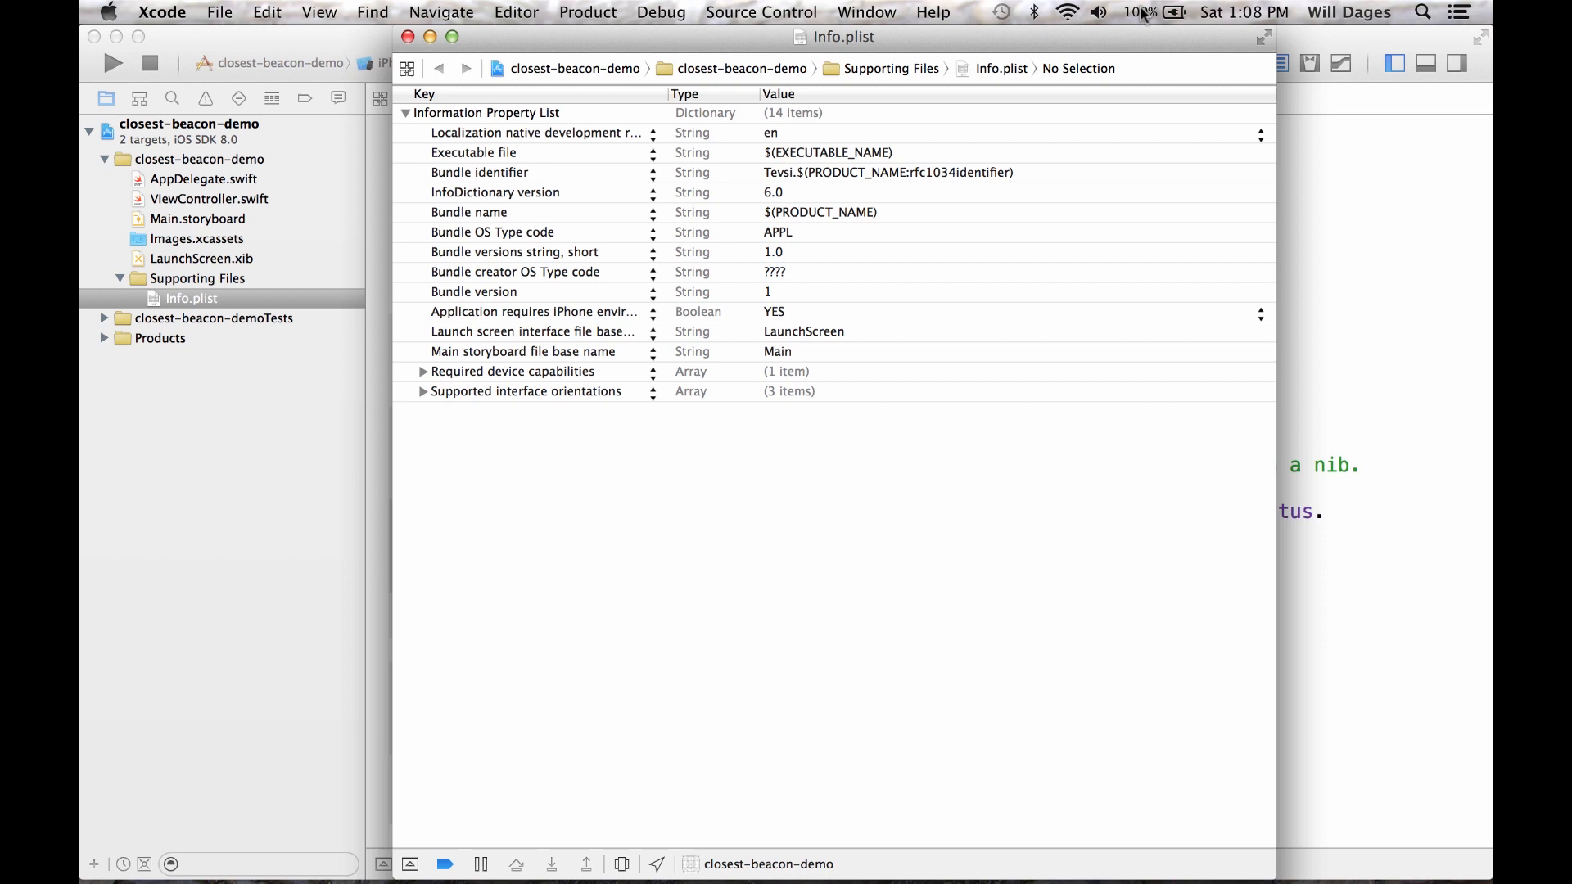
Add an NSLocationWhenInUseUsageDescription entry reading "Detect beacons and display the color of the closest one"
left_click(638, 391)
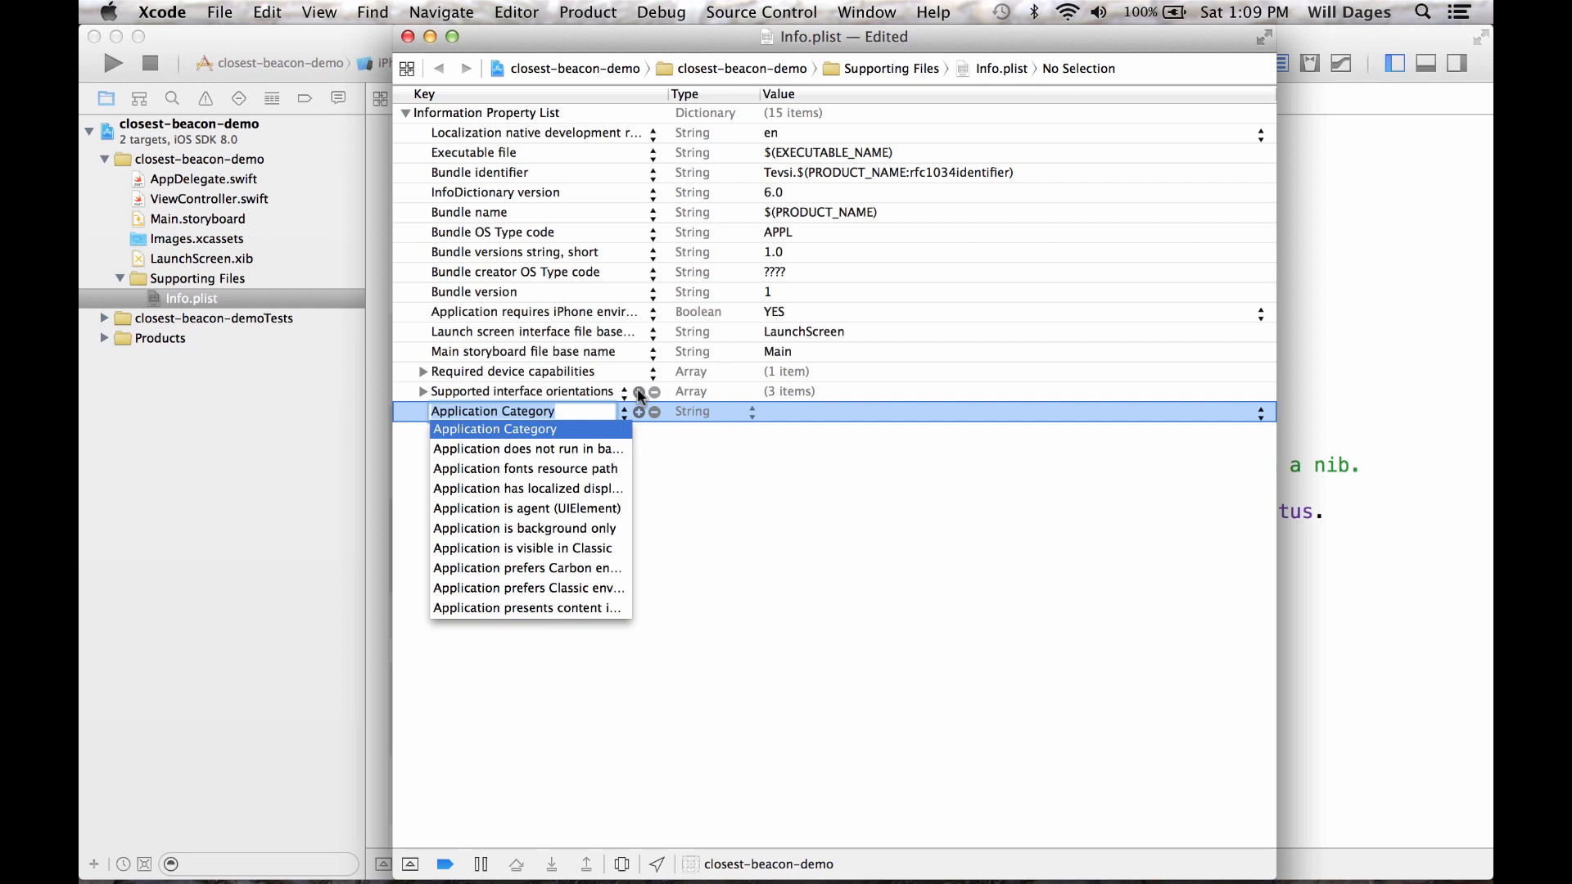
type("NSLocation")
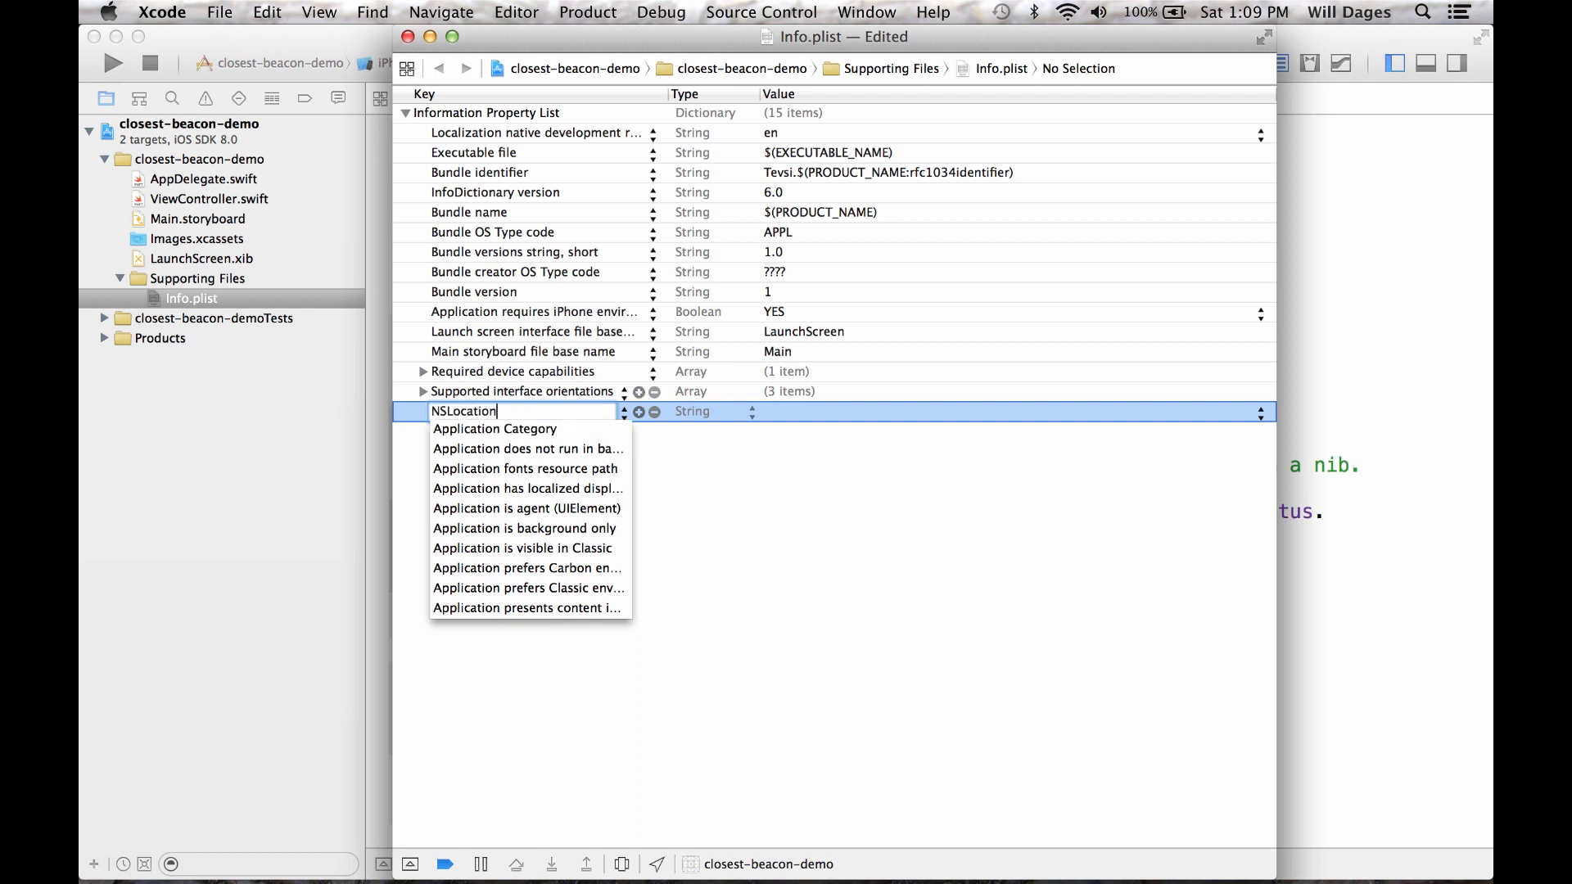
type("WhenInUse")
type("UsageDescription")
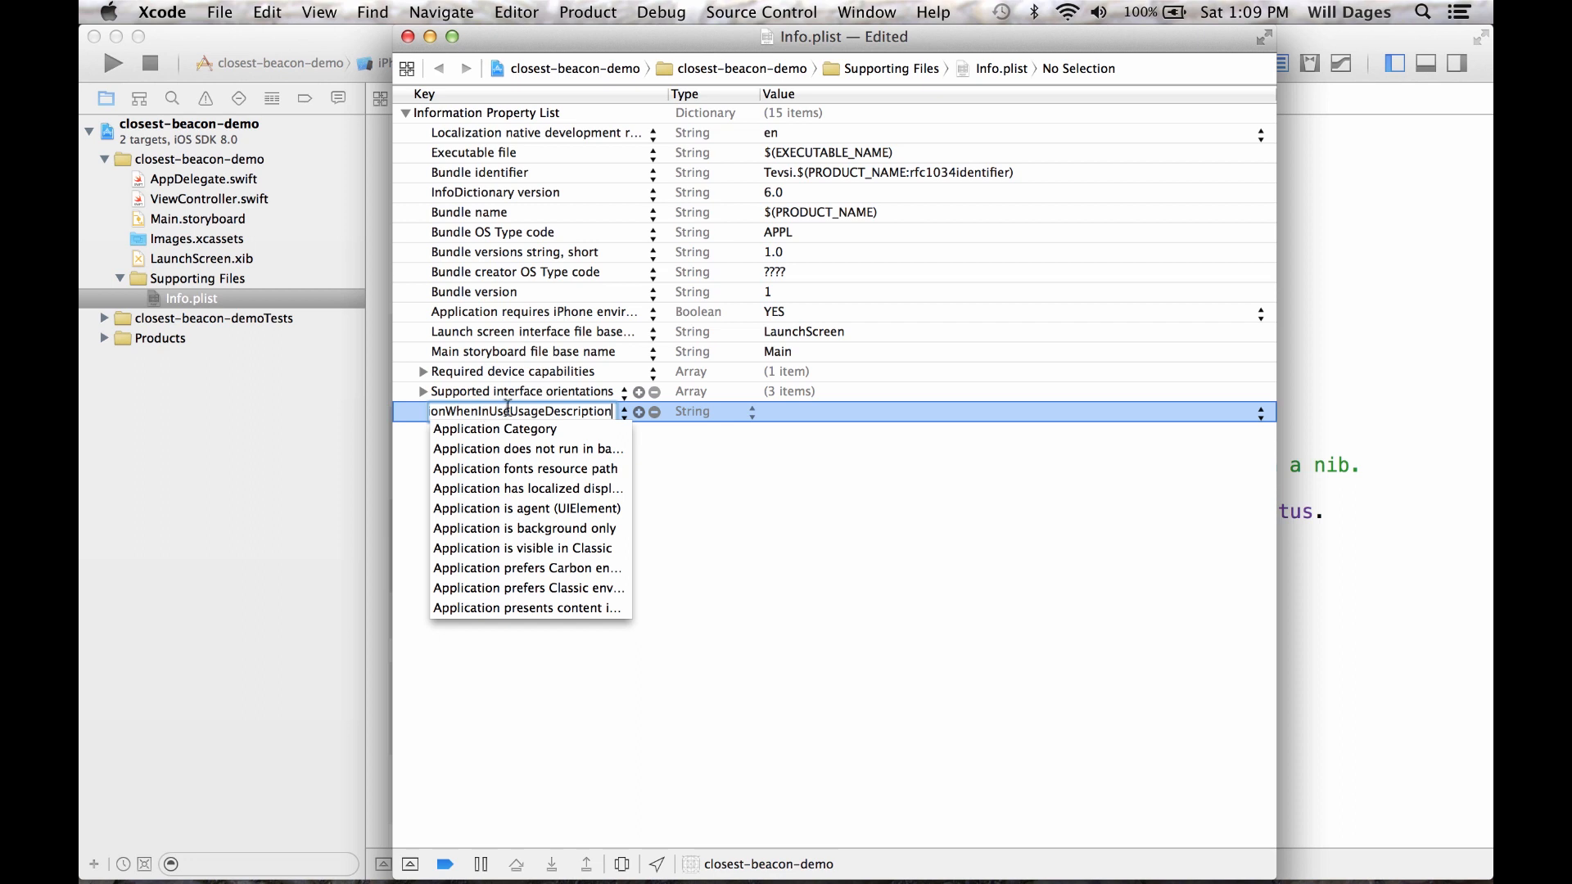
left_click(802, 417)
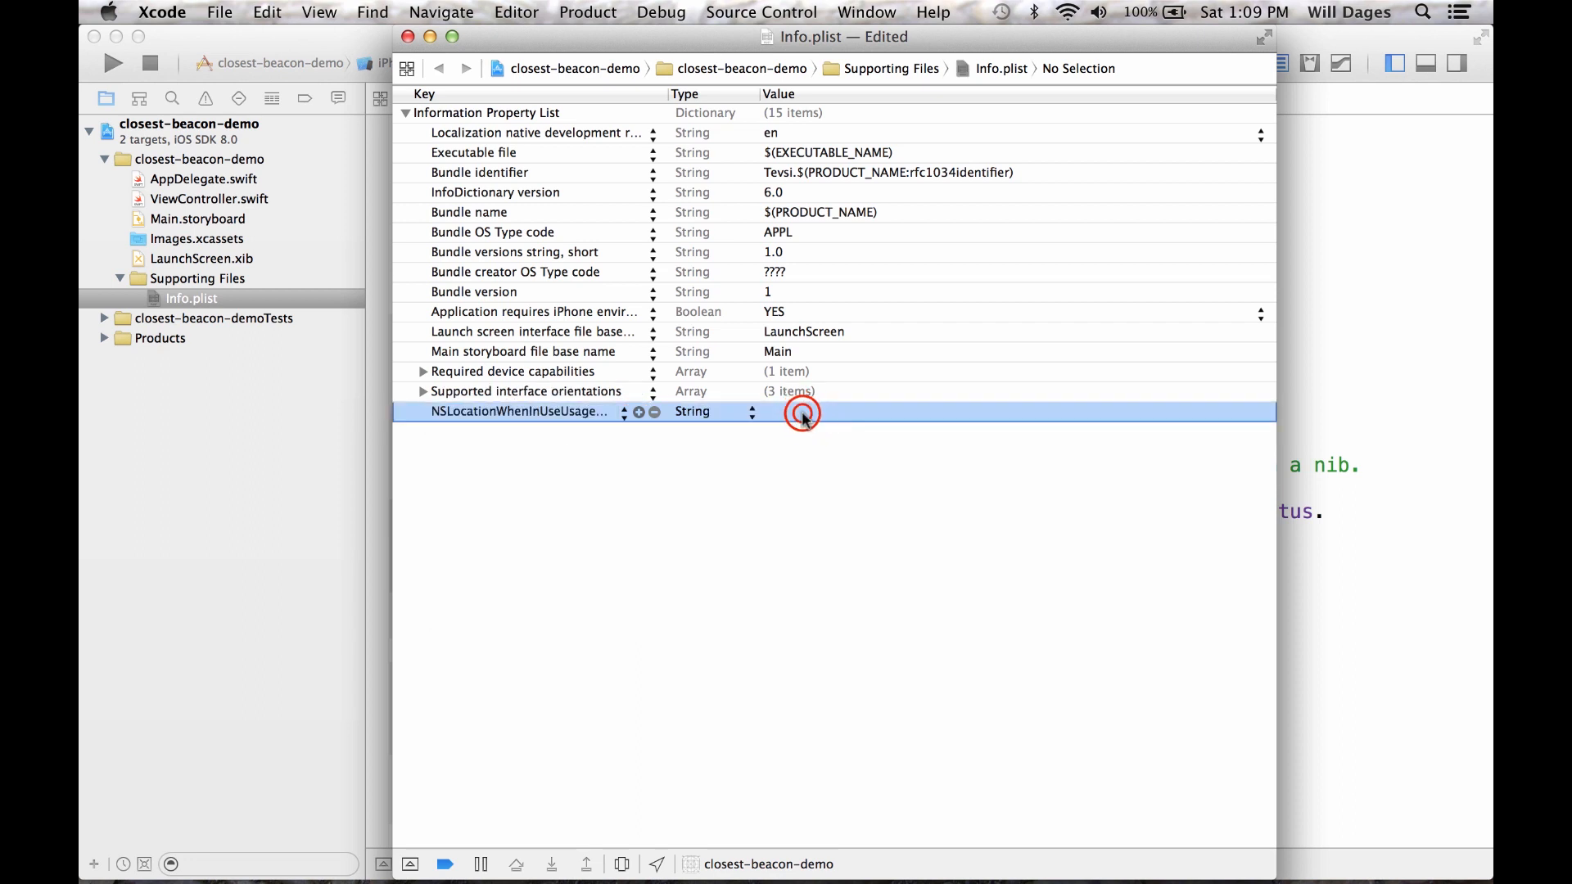
left_click(802, 416)
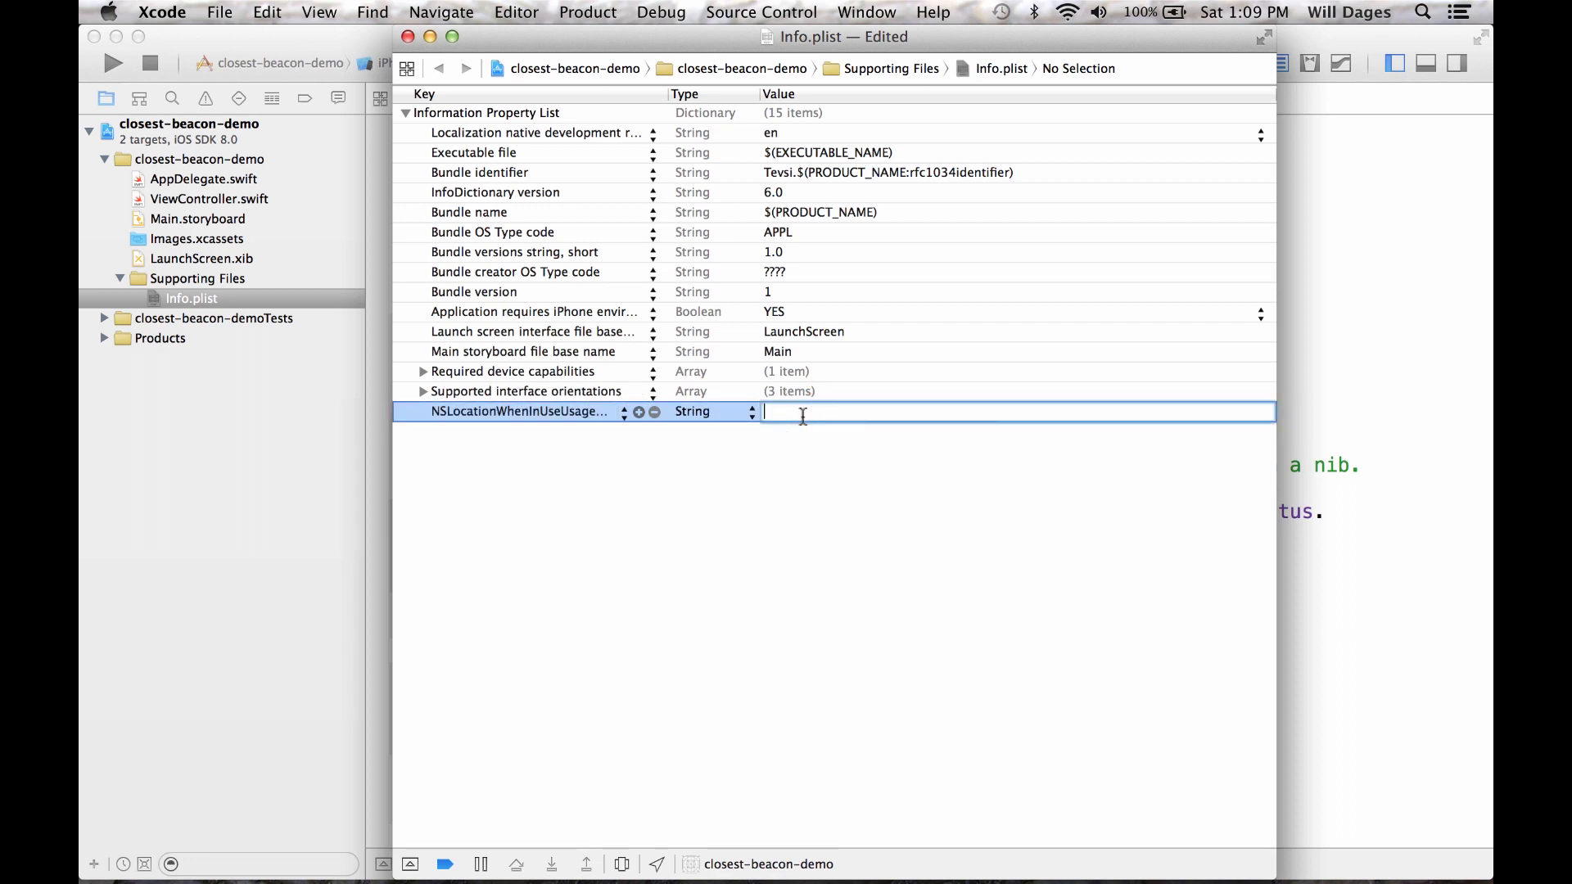
type("Detect beacons ")
type("and display t")
type("he c")
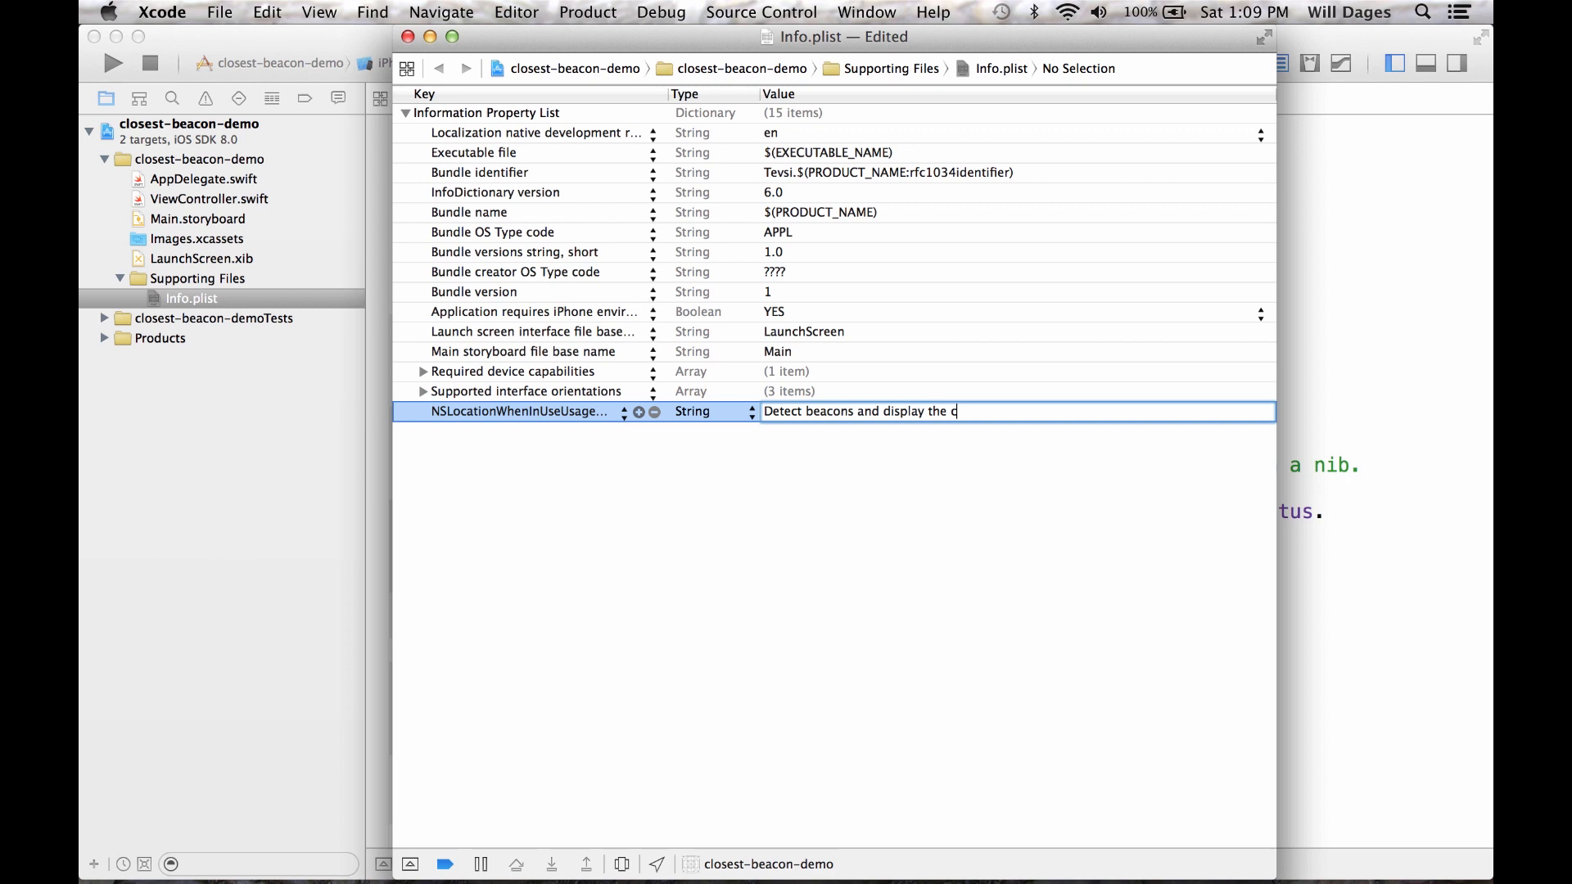
type("olor of the closest one")
left_click(884, 526)
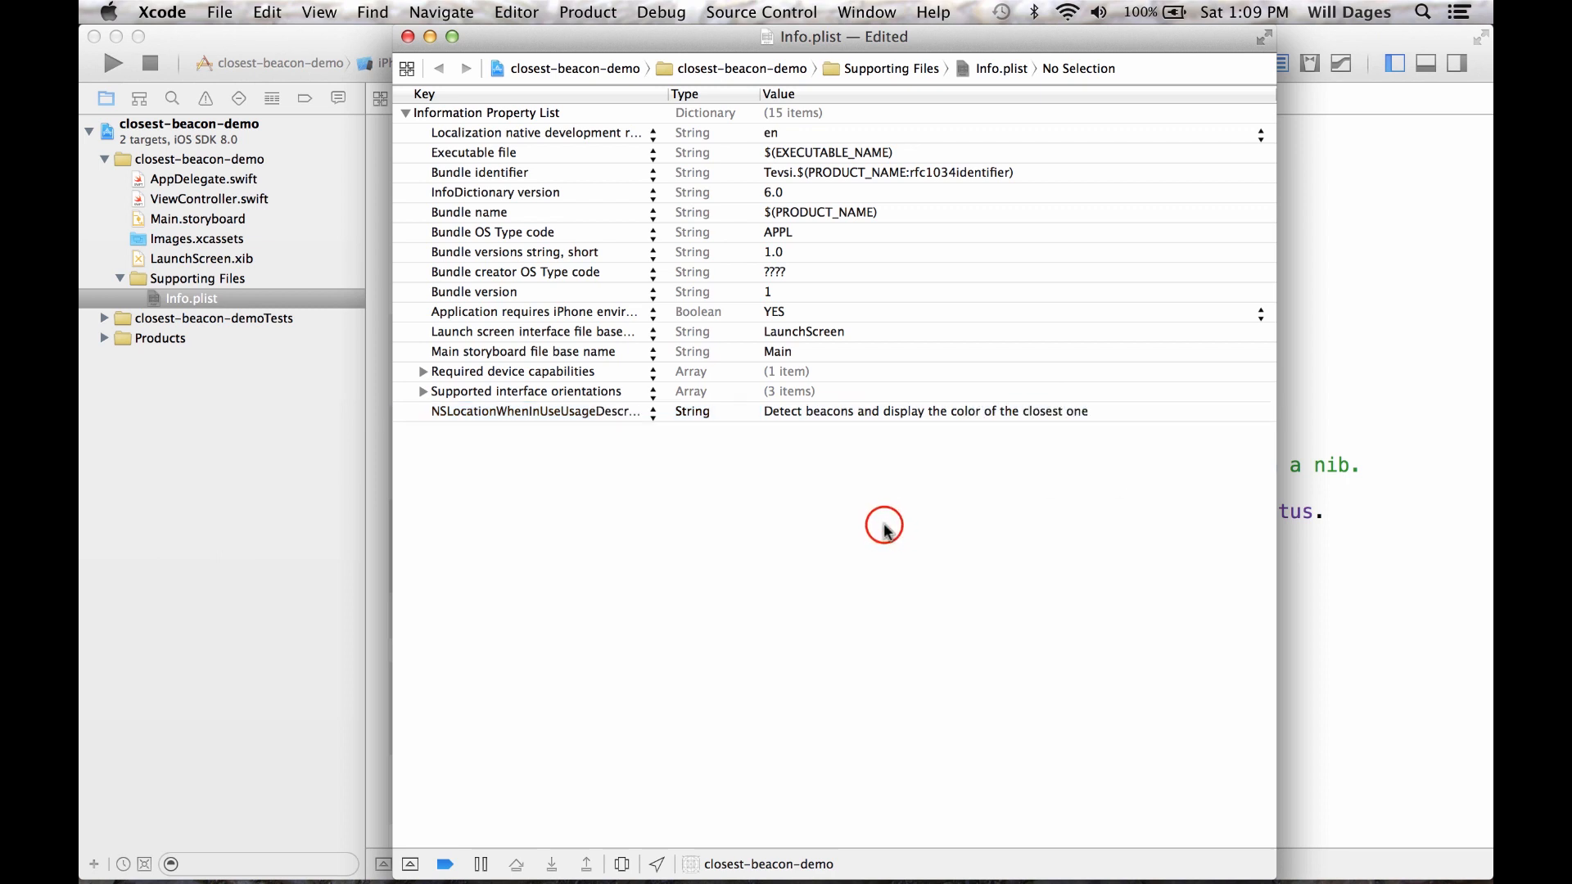
left_click(409, 37)
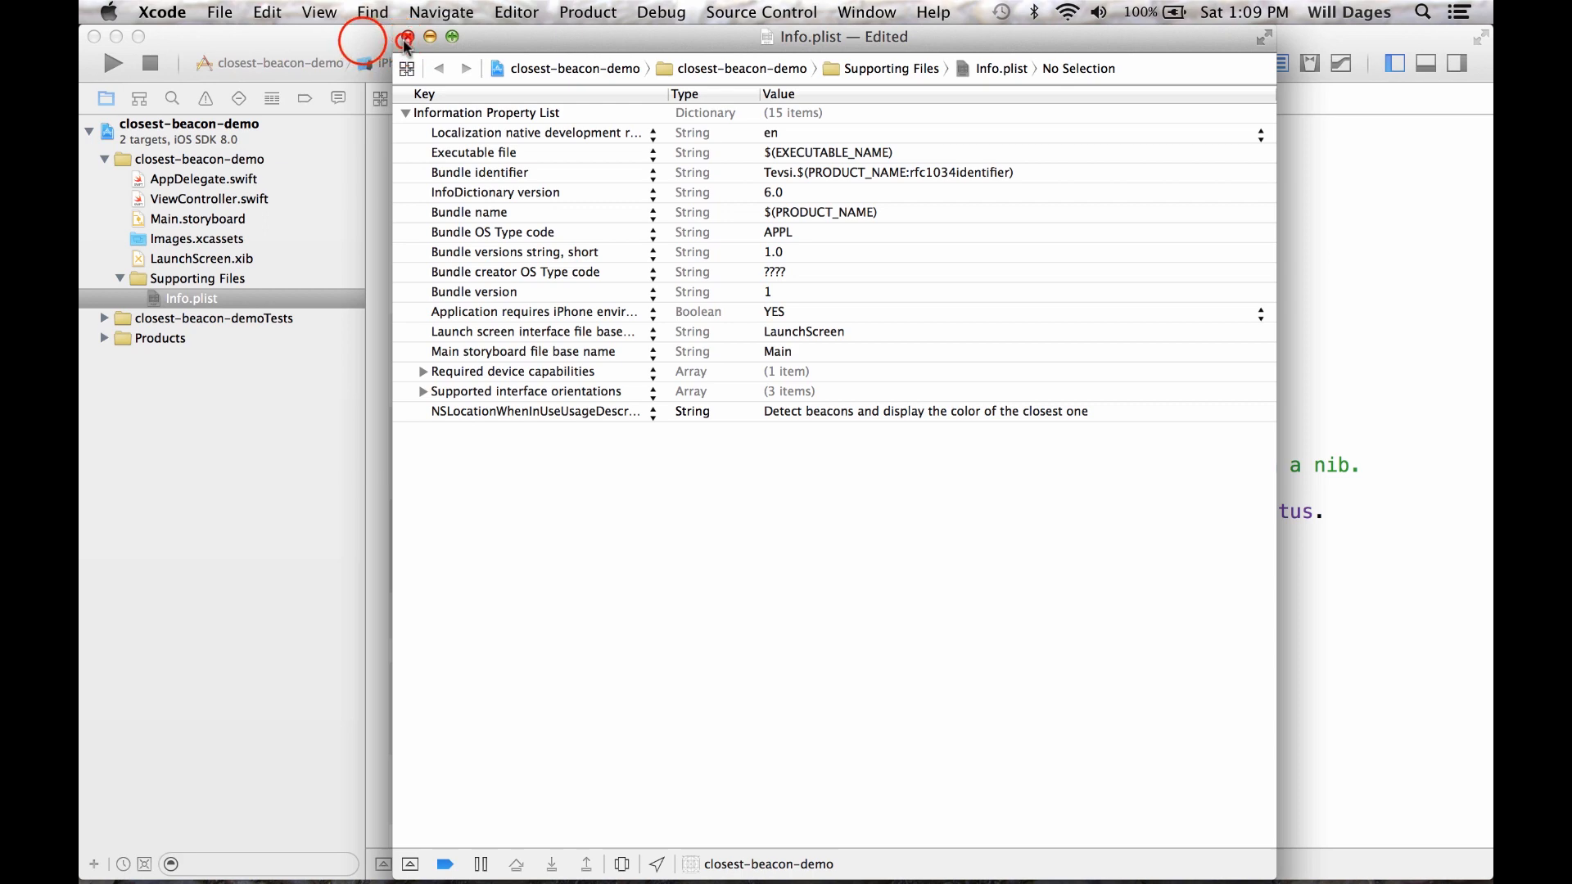
Close the Info.plist window, rerun the app, and allow location access in the simulator
left_click(408, 37)
left_click(113, 64)
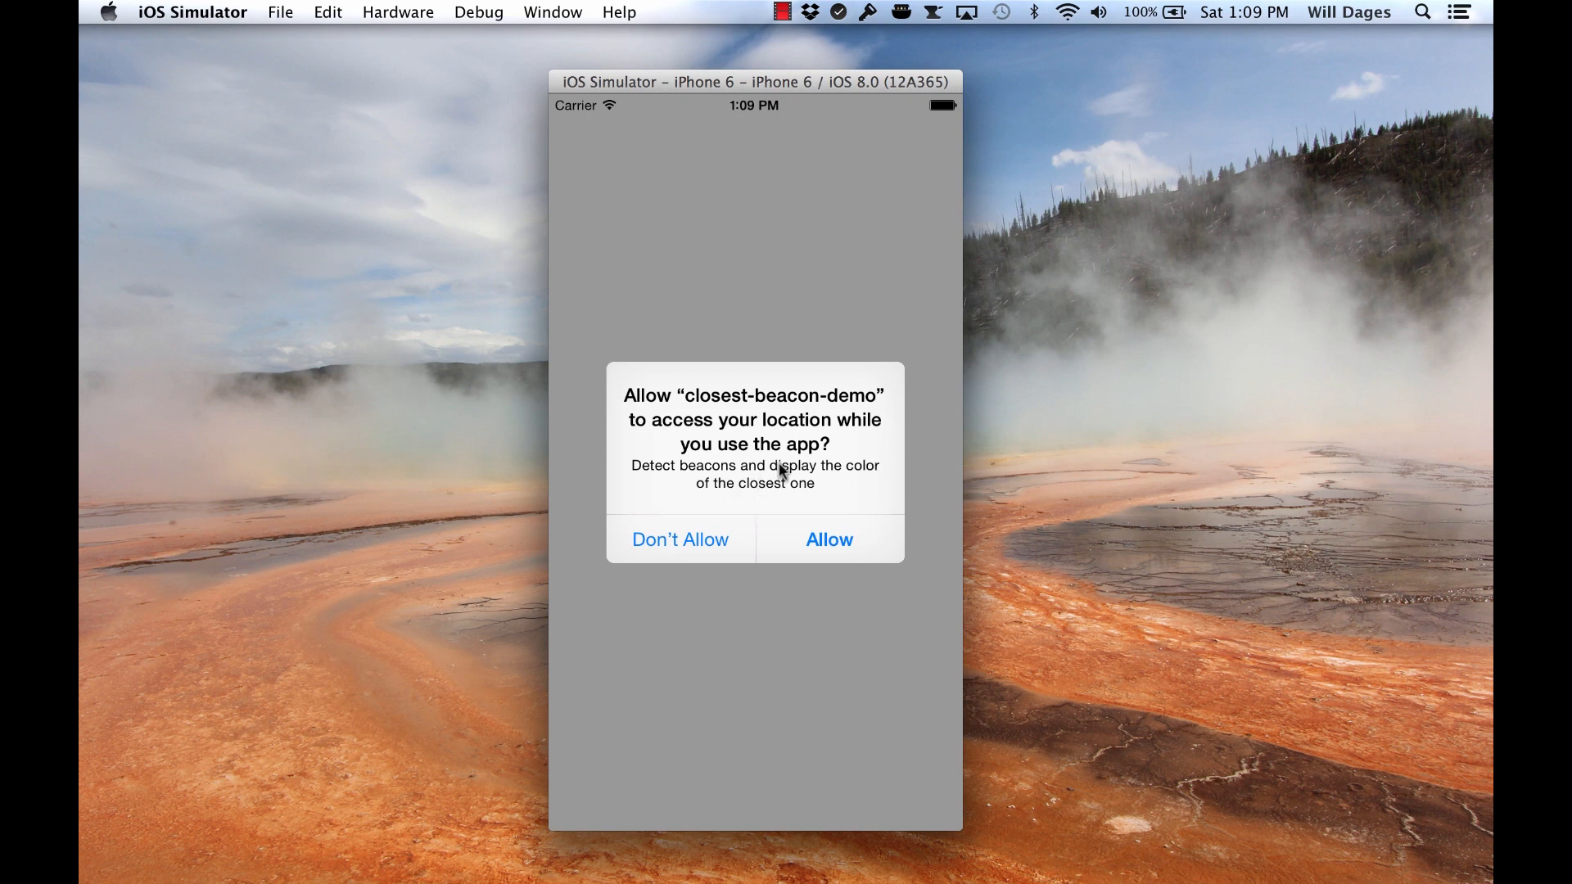
left_click(848, 536)
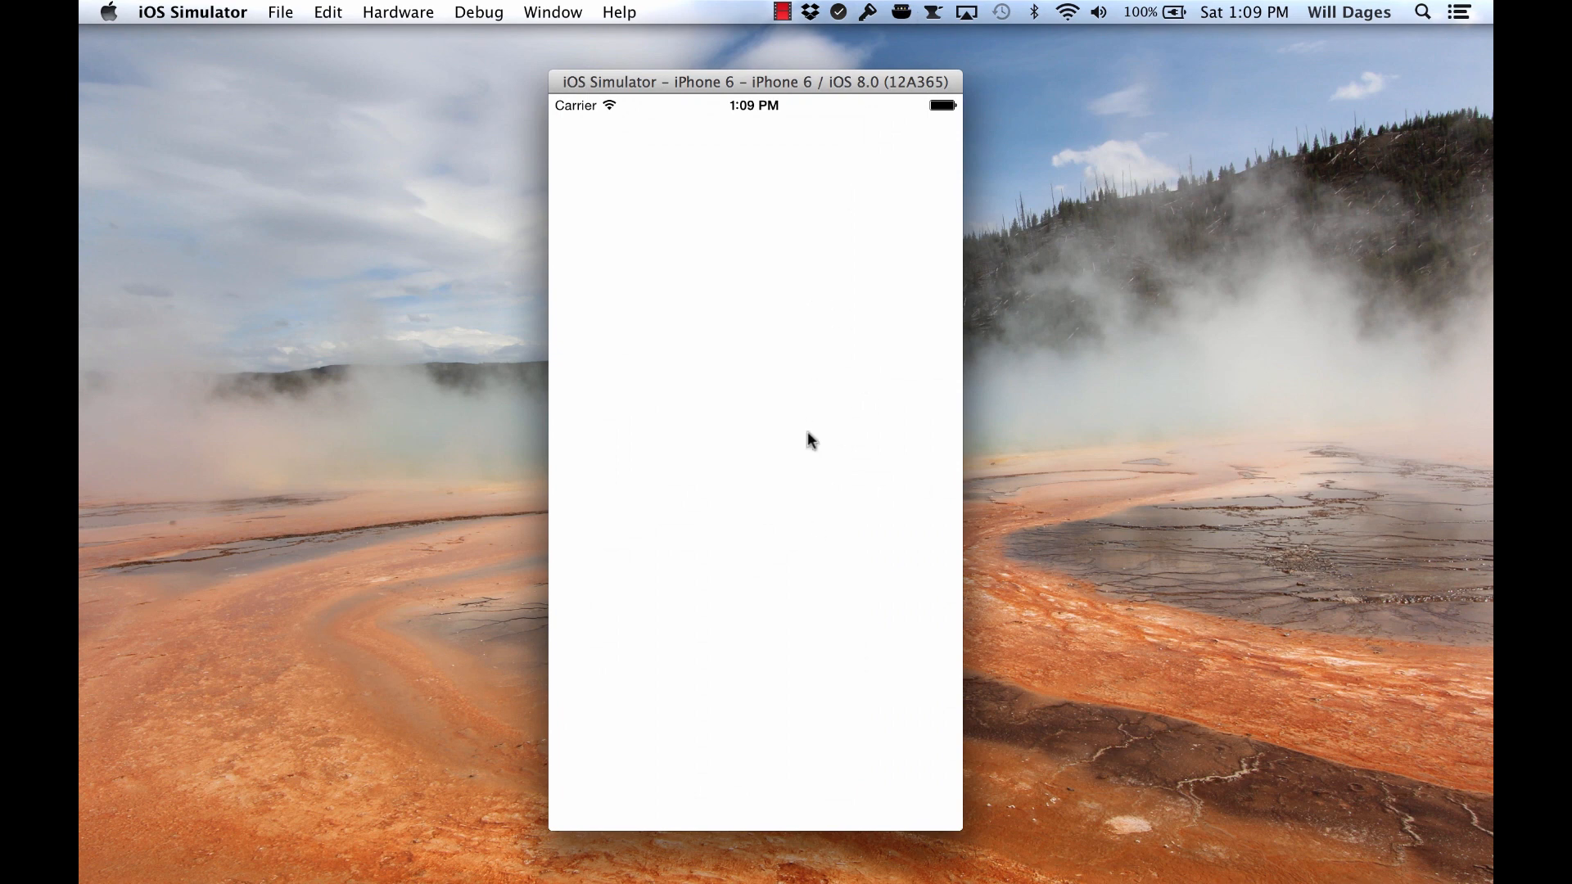
Back in Xcode, declare a region constant as a CLBeaconRegion with proximity UUID and identifier initializer
key("super+Tab")
left_click(513, 379)
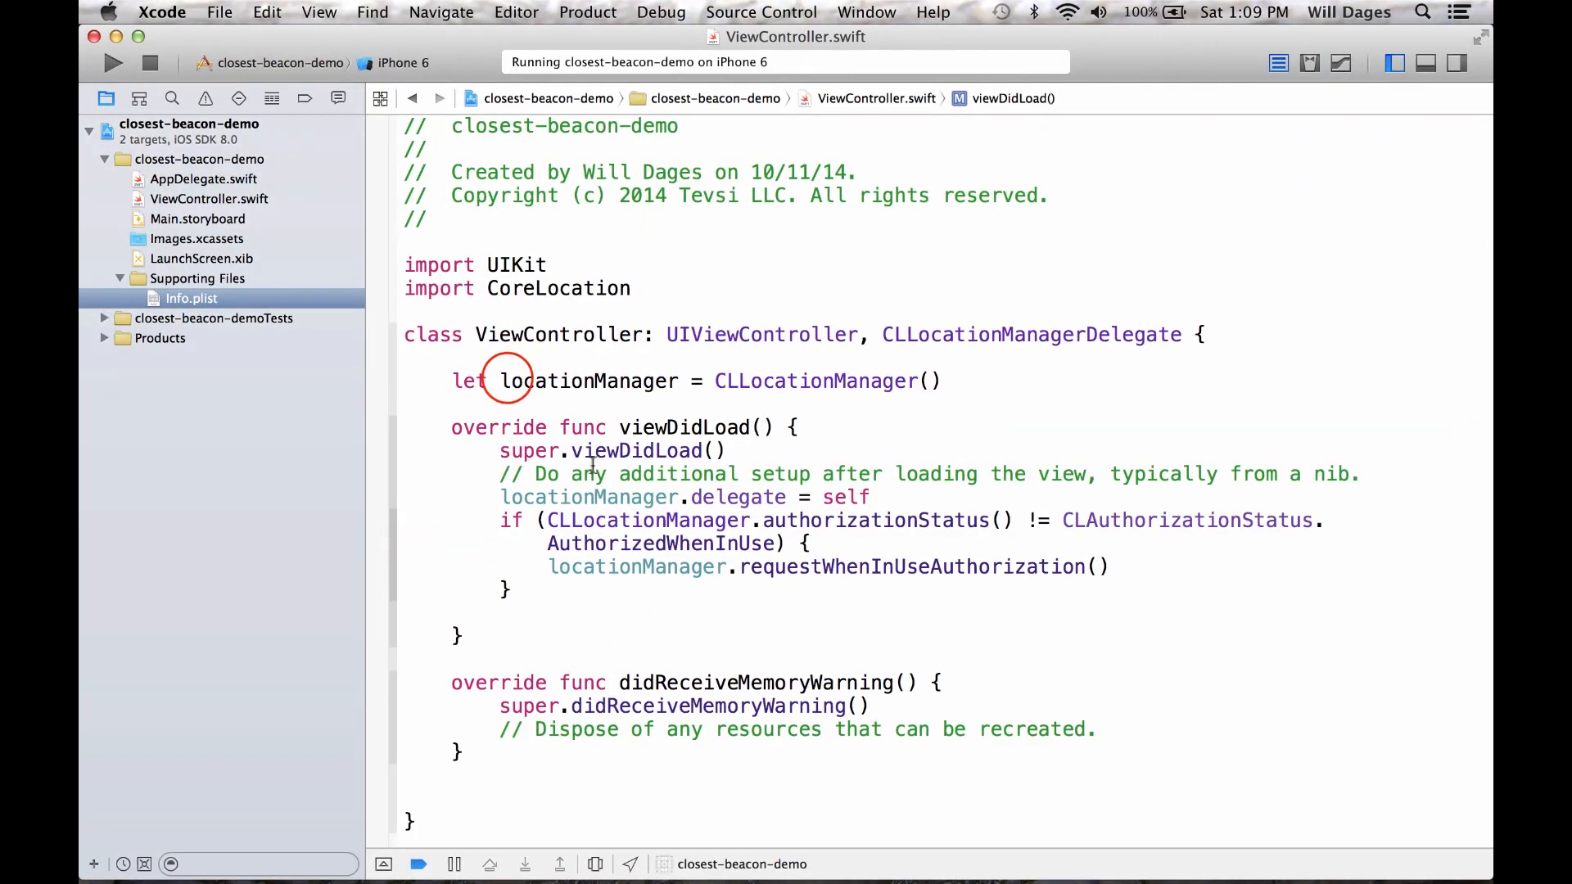
left_click(623, 382)
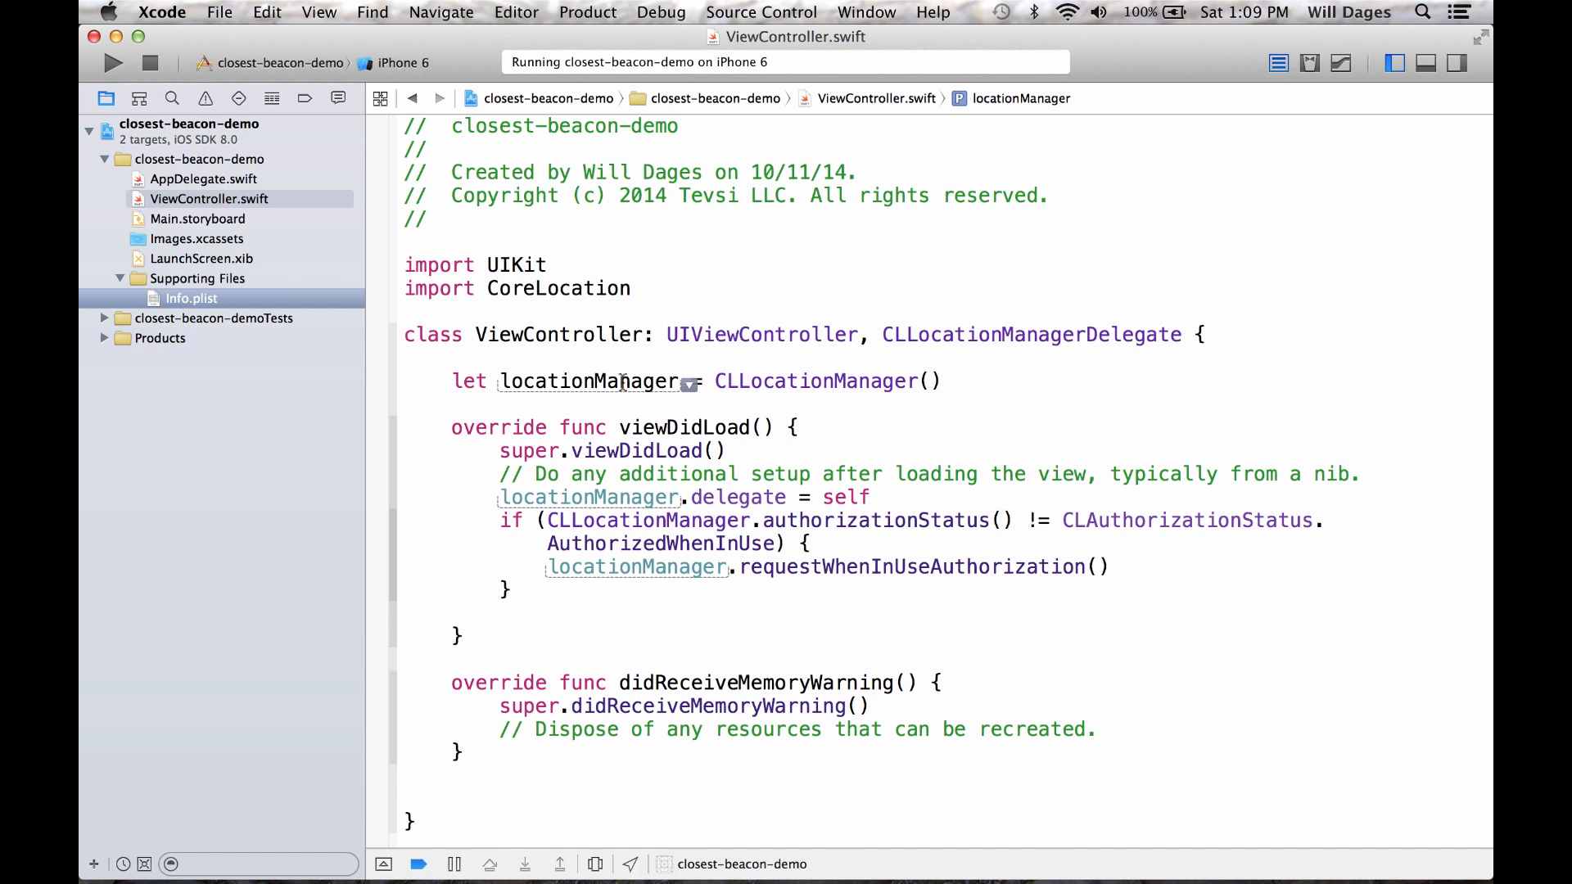
left_click(731, 590)
scroll(731, 590, "down", 1)
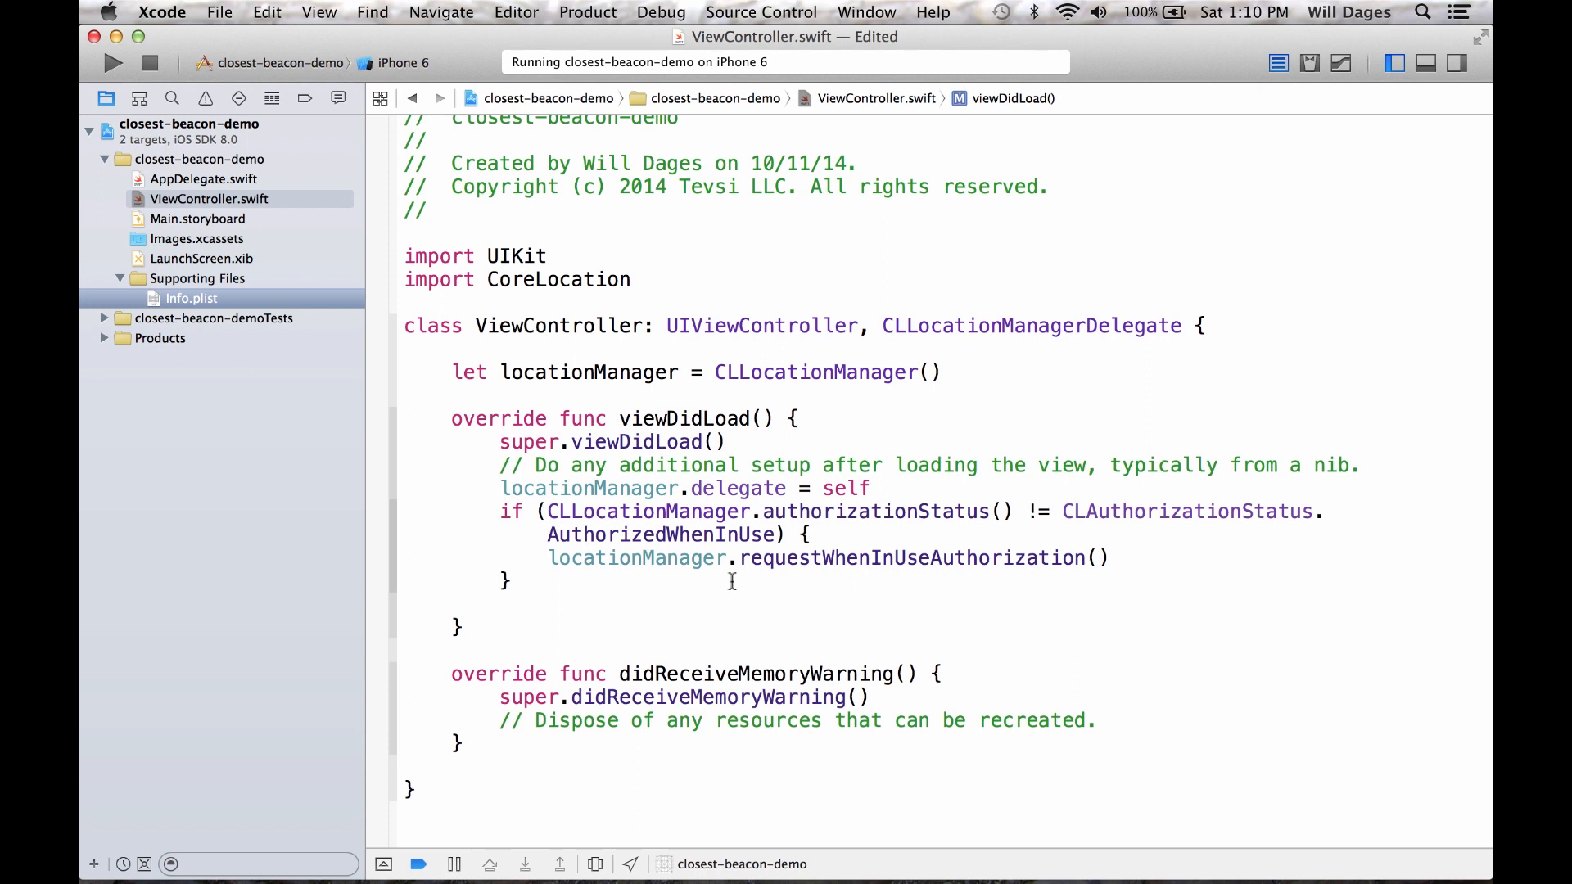
left_click(984, 373)
key("Return")
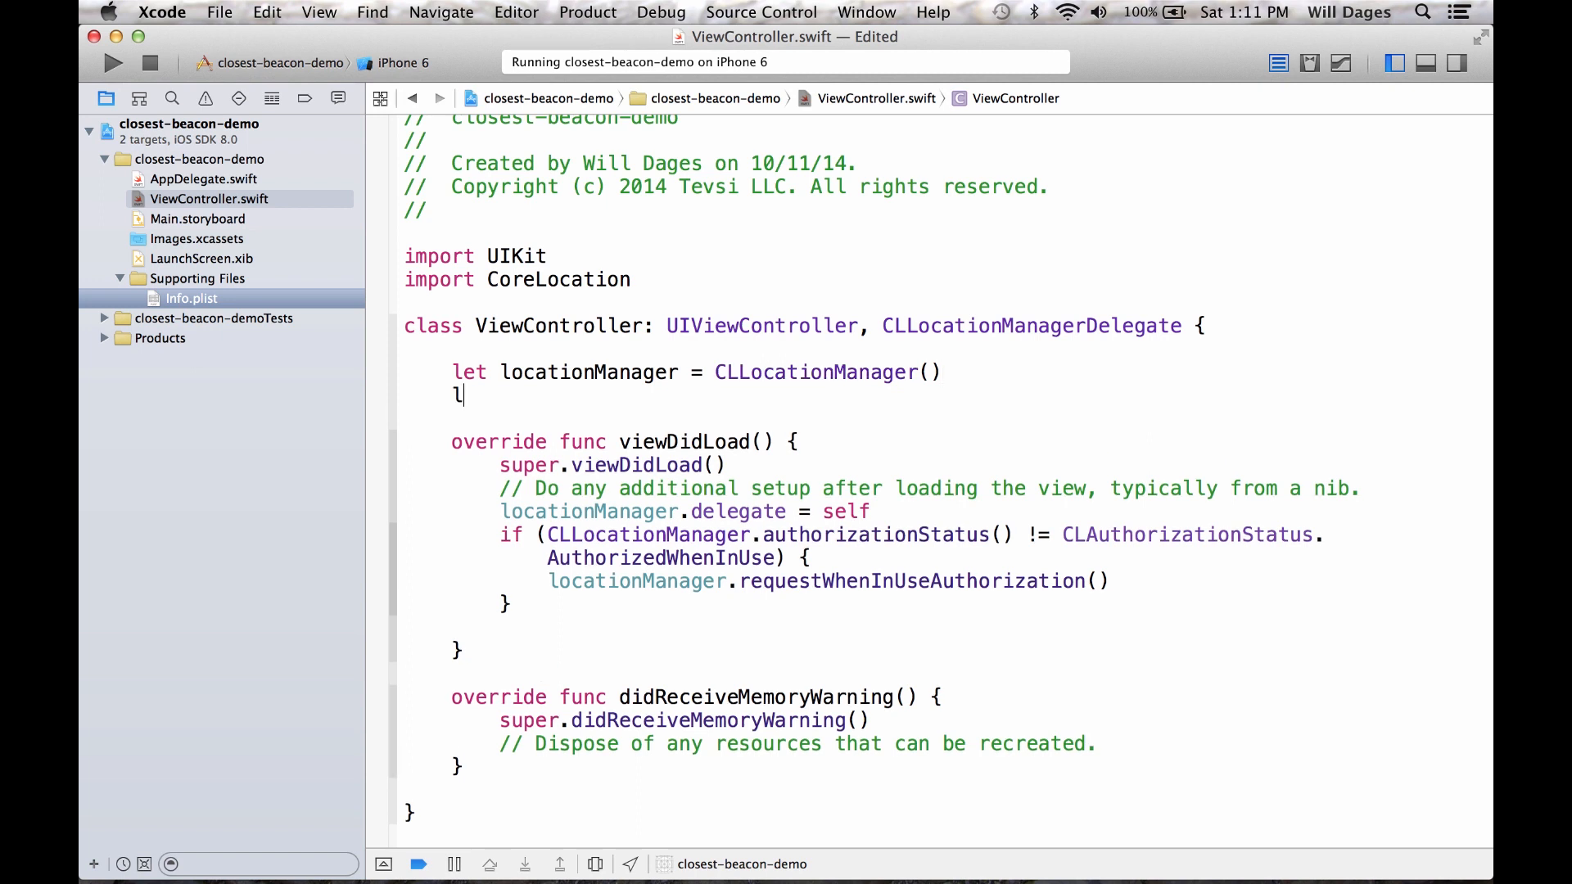
type("let region")
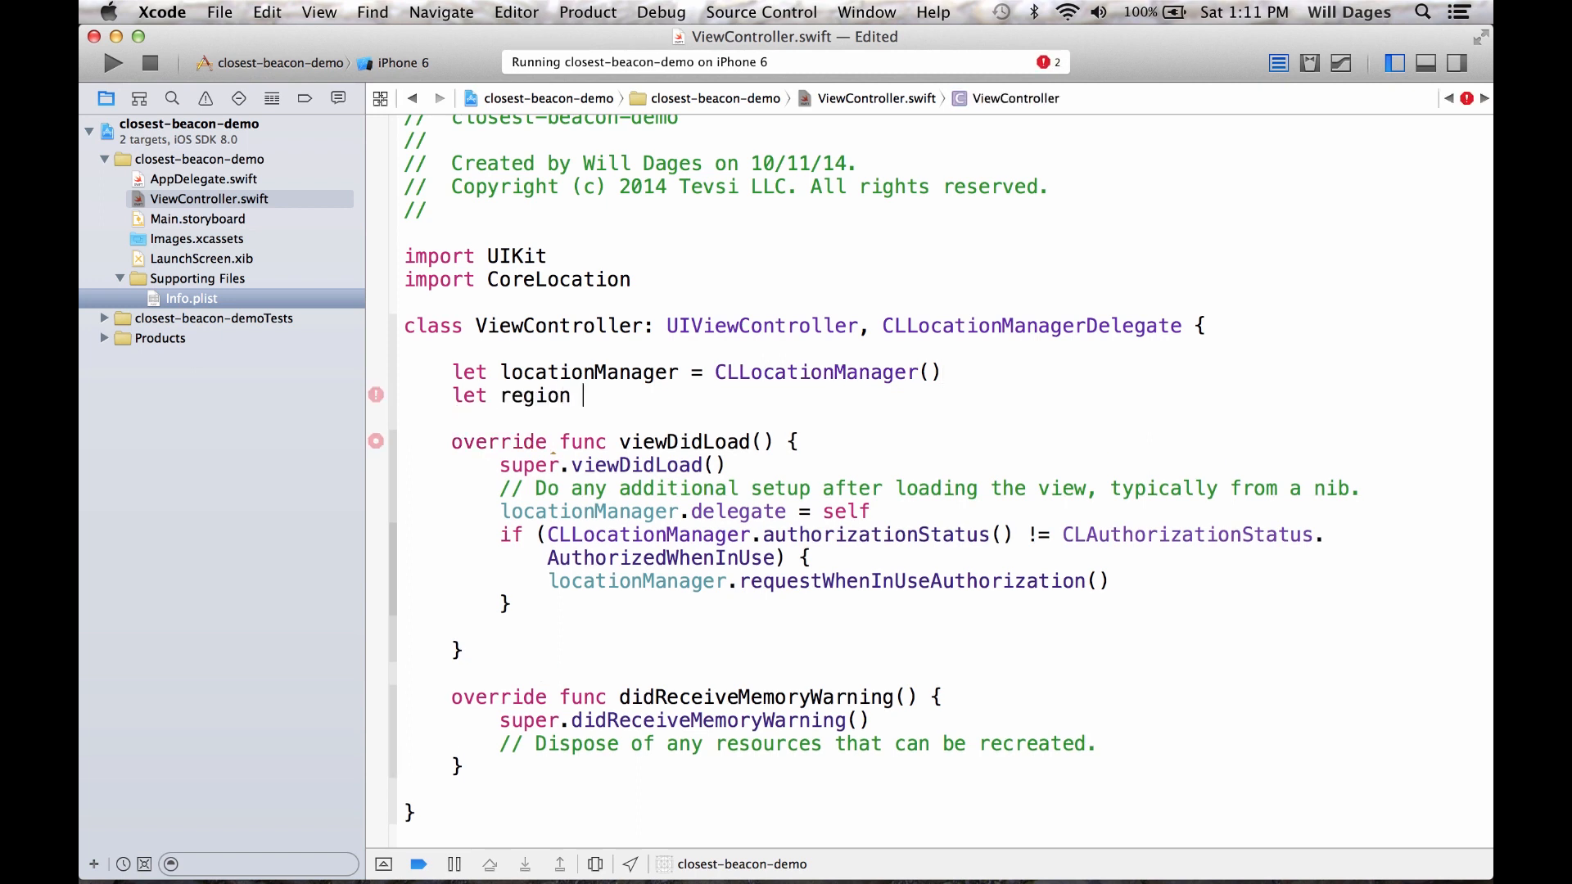
type("=")
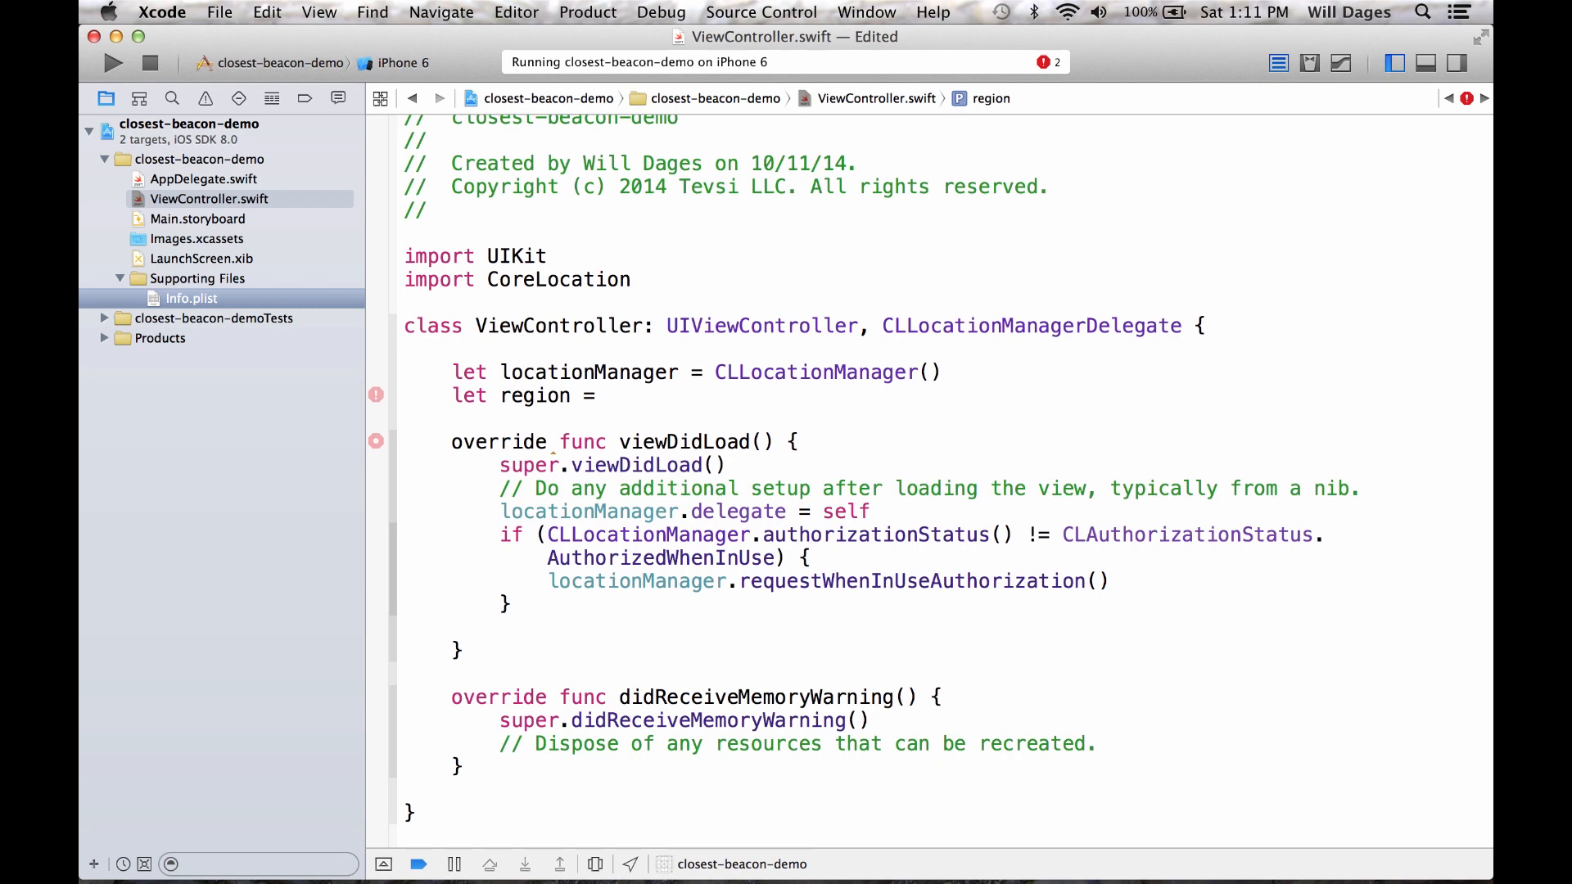
type(" CLBeaconRegion")
key("Tab")
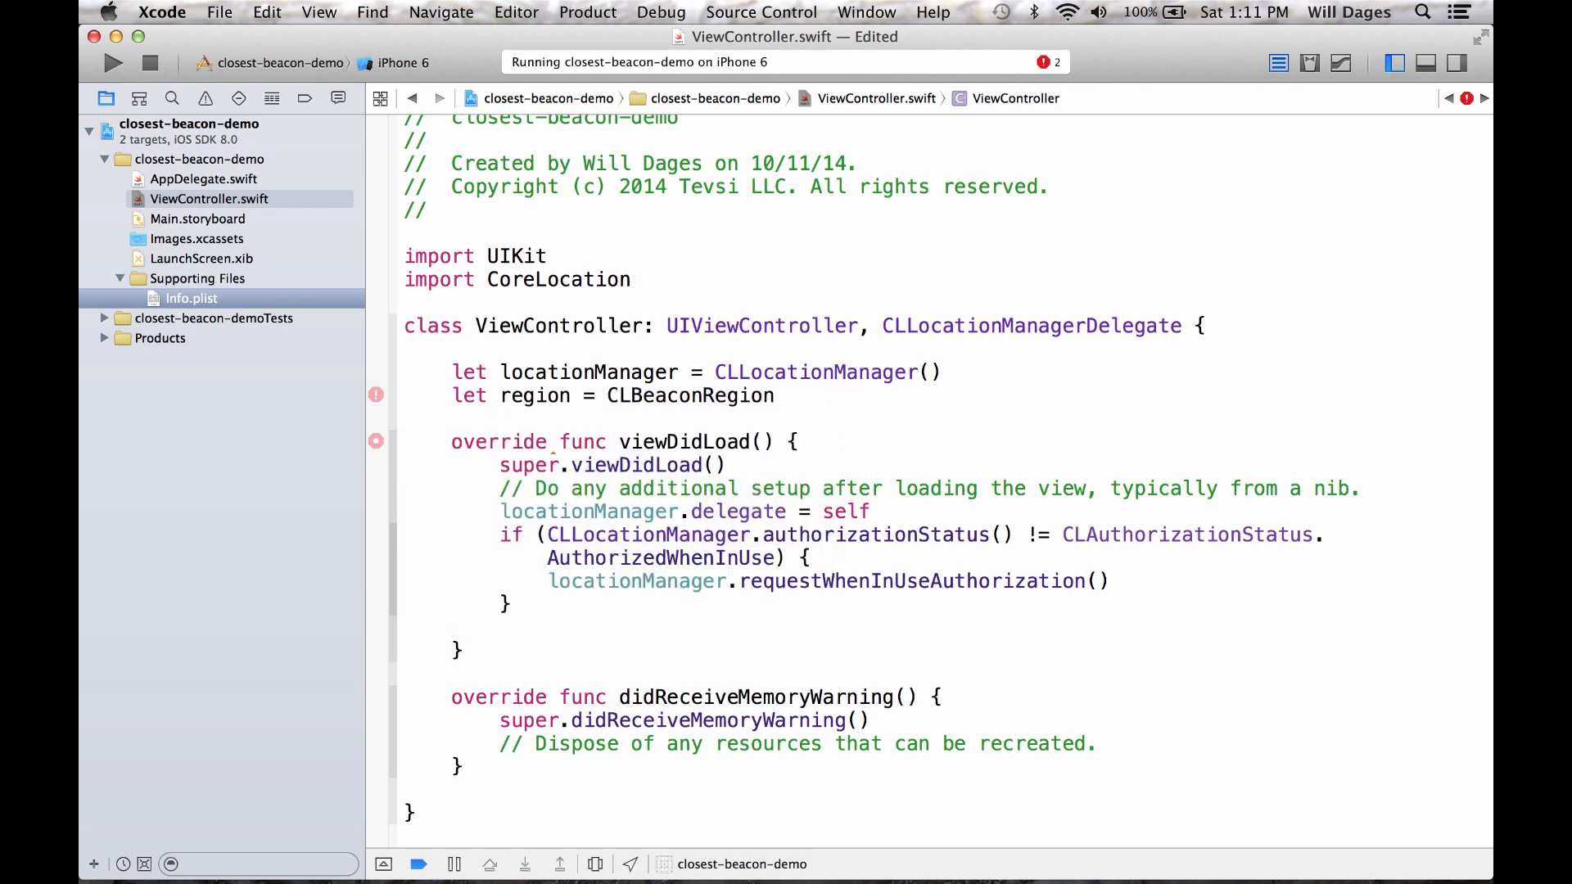
type("(")
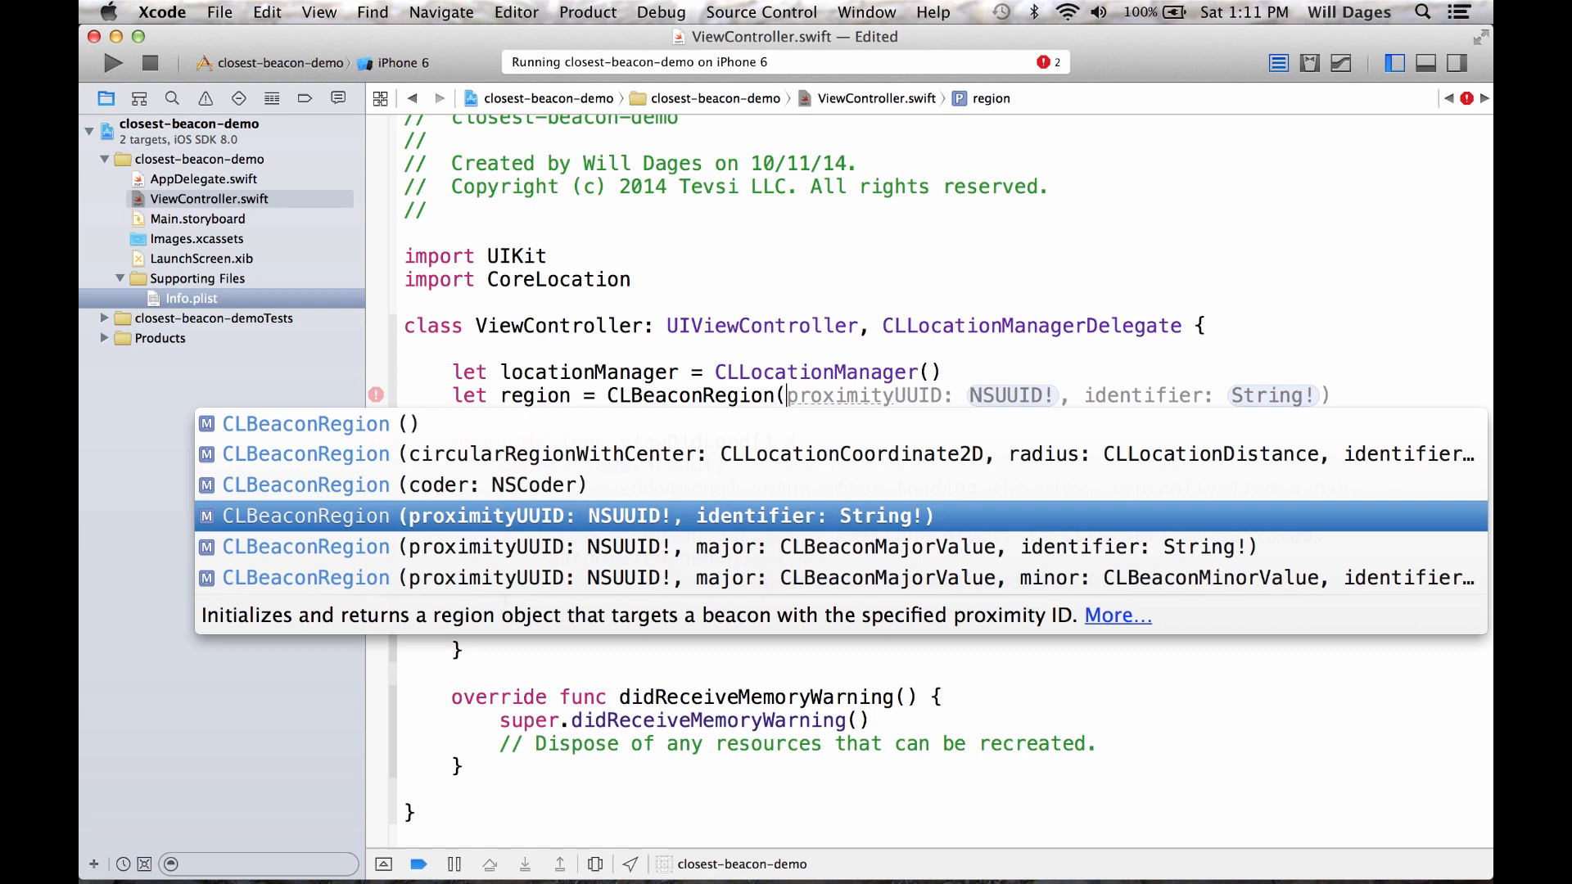
key("Return")
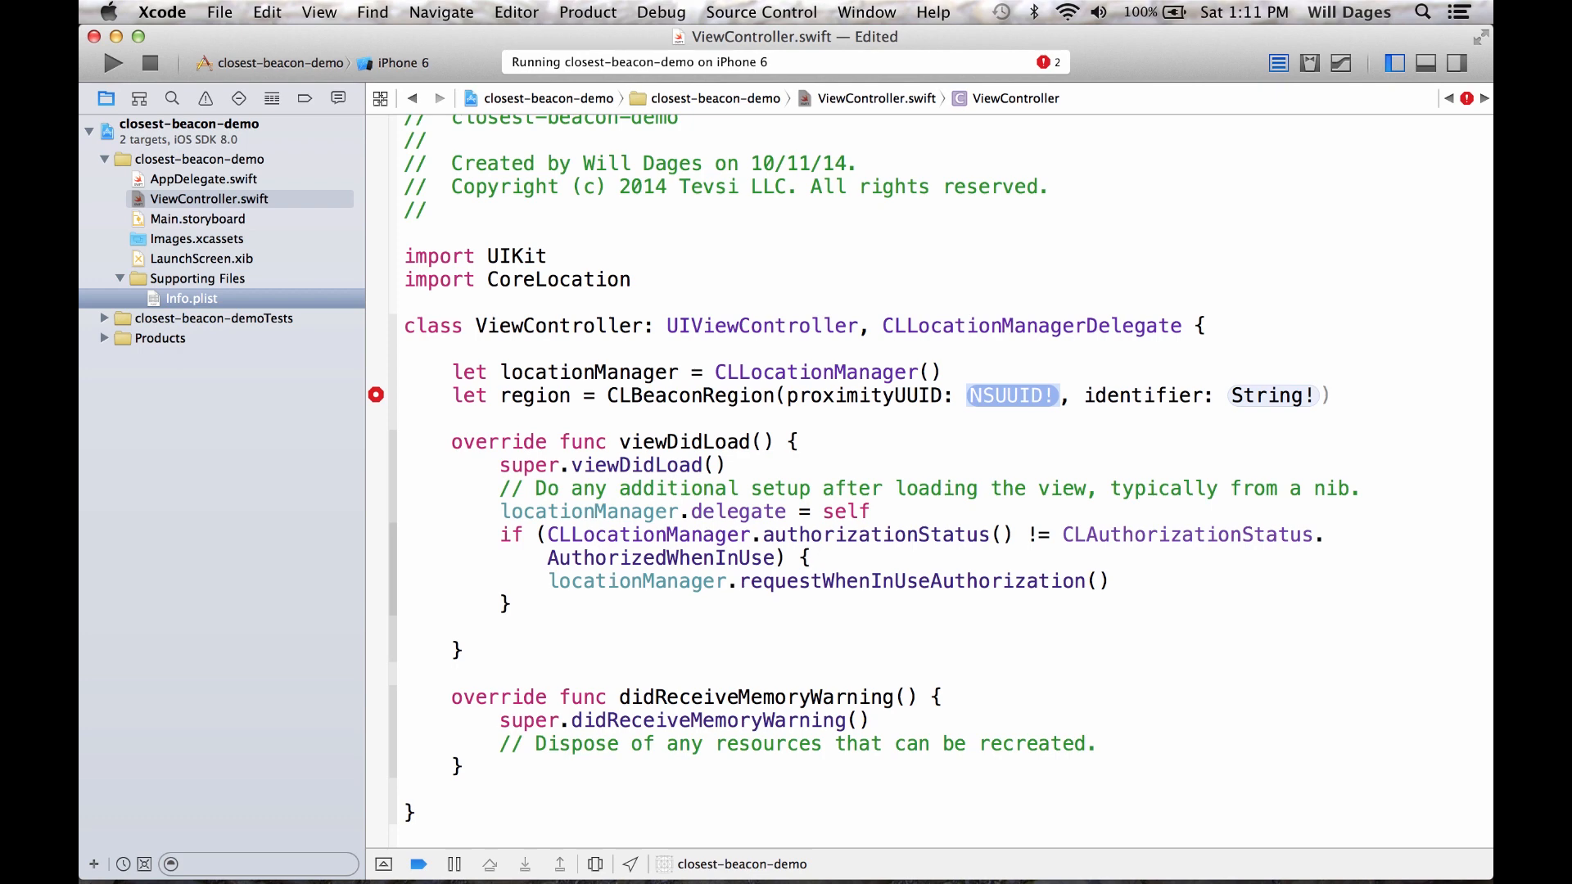
type("uu")
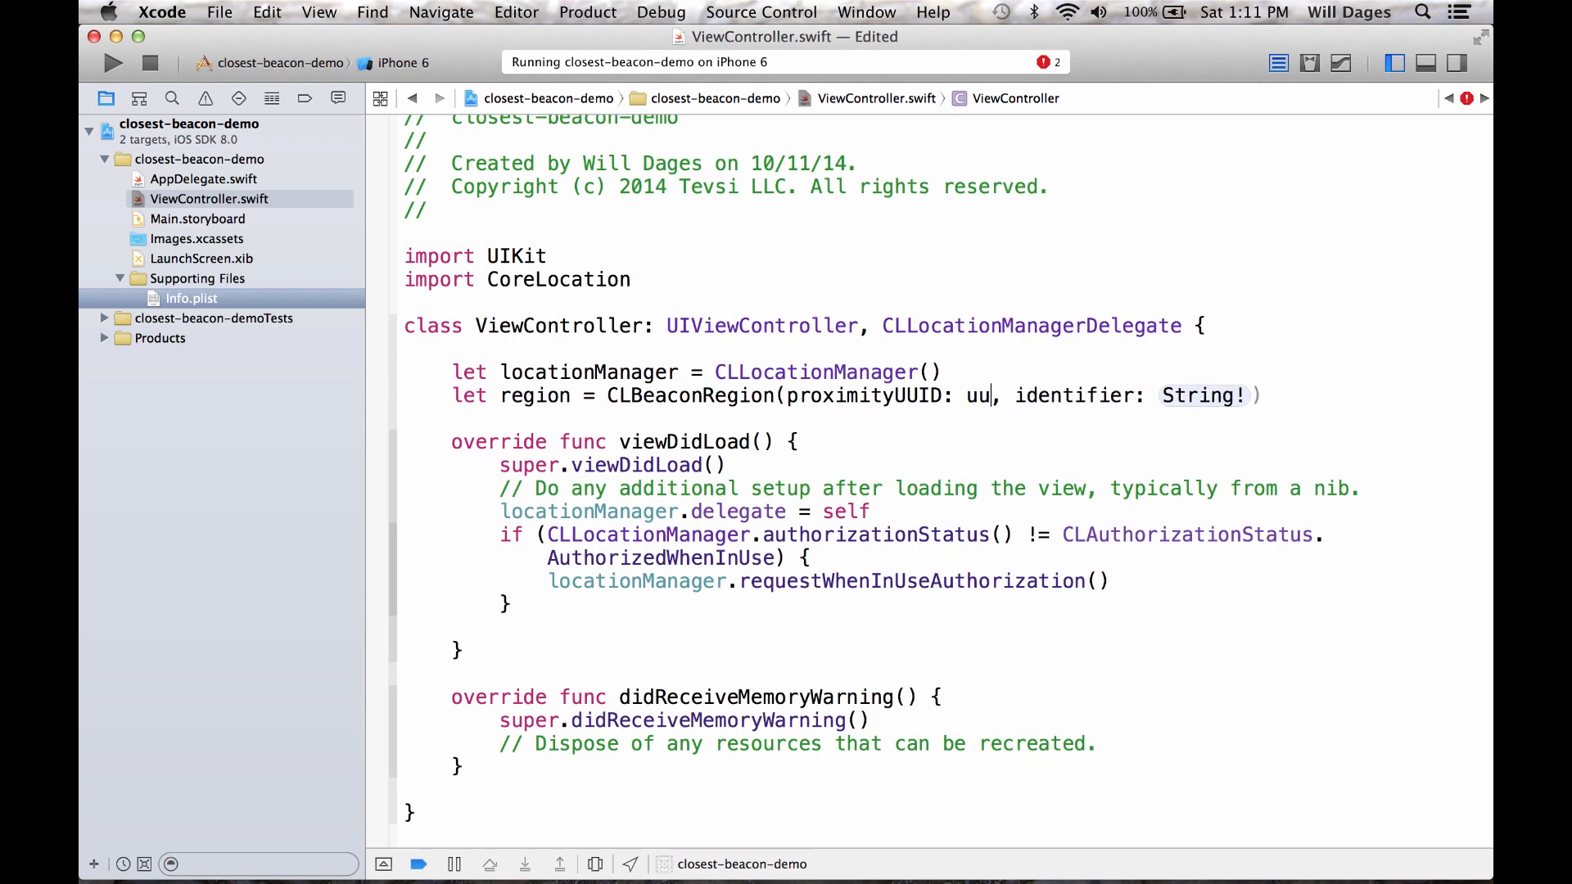
type("idNSUUID(UUIDString: \"B9407F30-F5F8-466E-AFF9-25556B57FE6D\")")
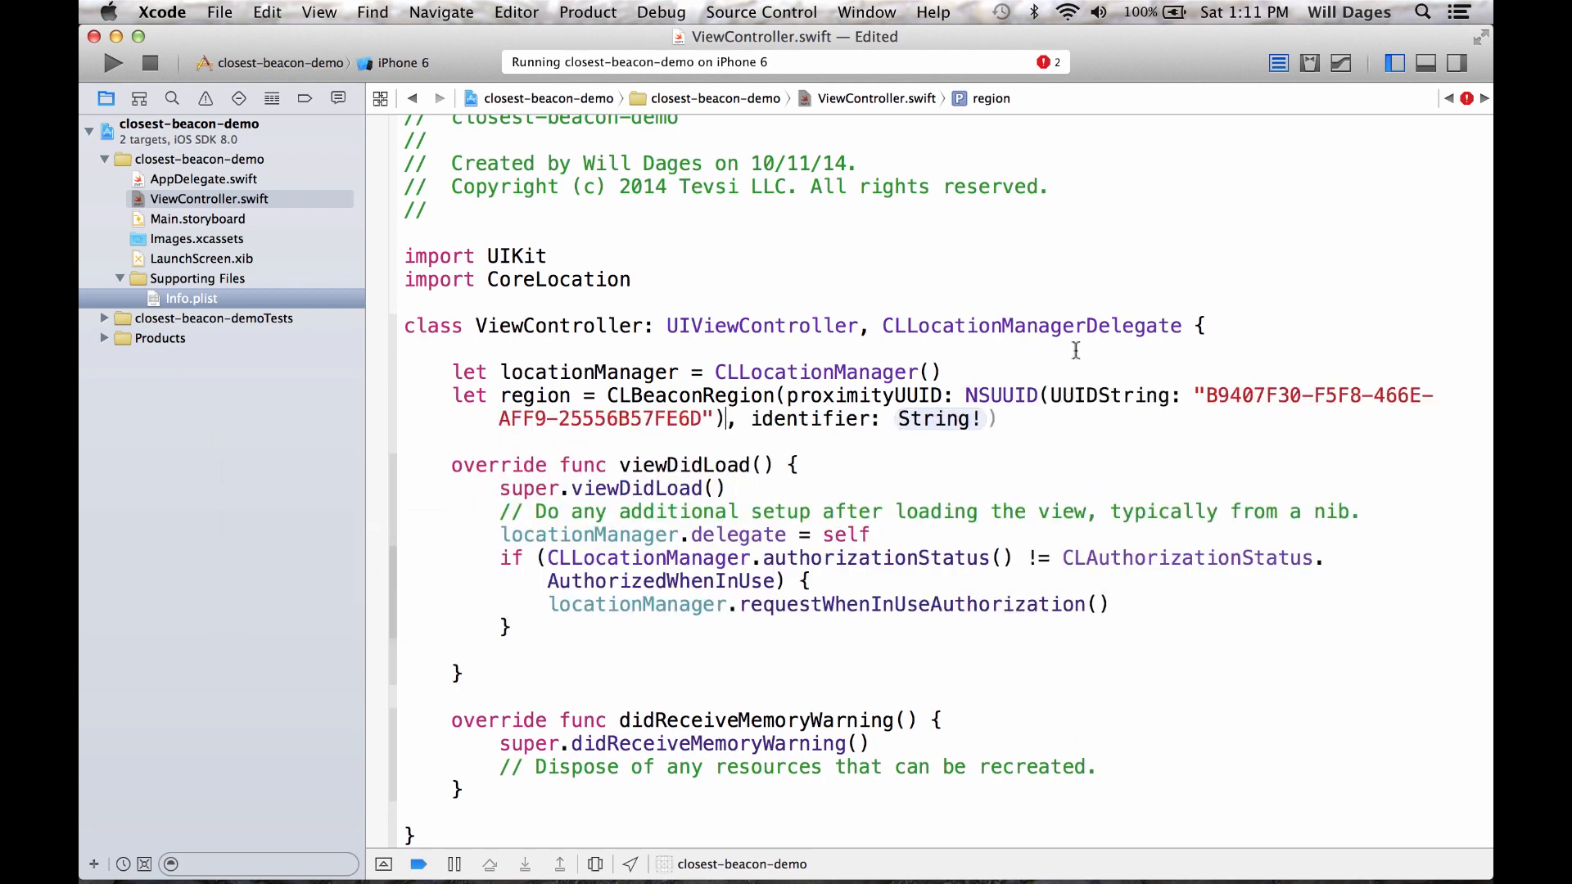
Fill the region with NSUUID for B9407F30-F5F8-466E-AFF9-25556B57FE6D and identifier "Estimotes"
left_click(963, 394)
mouse_move(963, 395)
left_mouse_down()
mouse_move(1165, 394)
mouse_move(704, 419)
left_mouse_up()
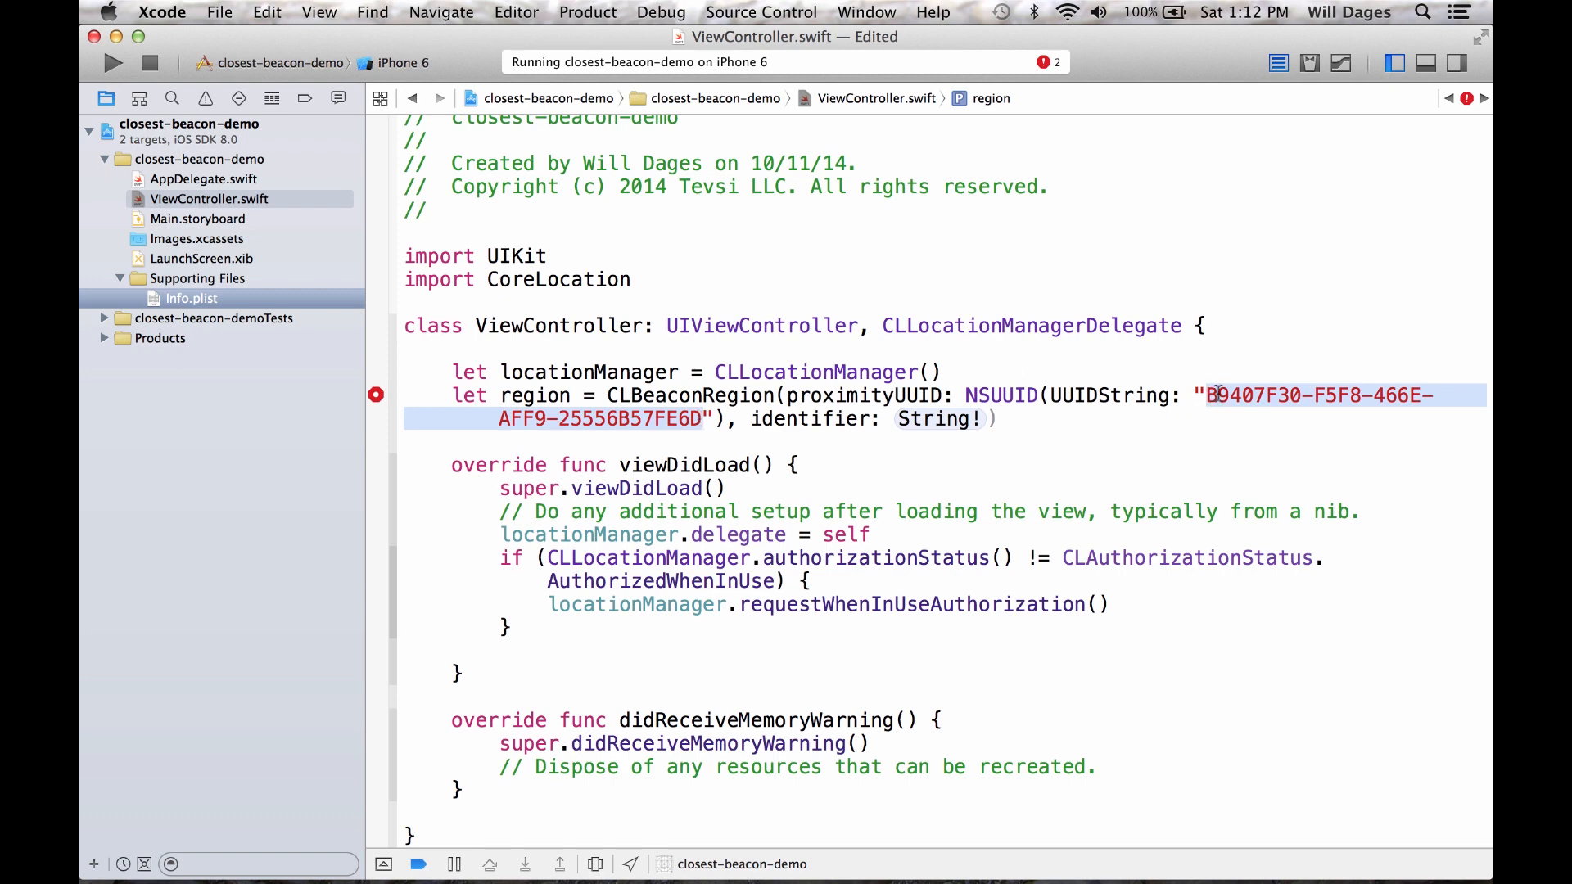
left_click(934, 419)
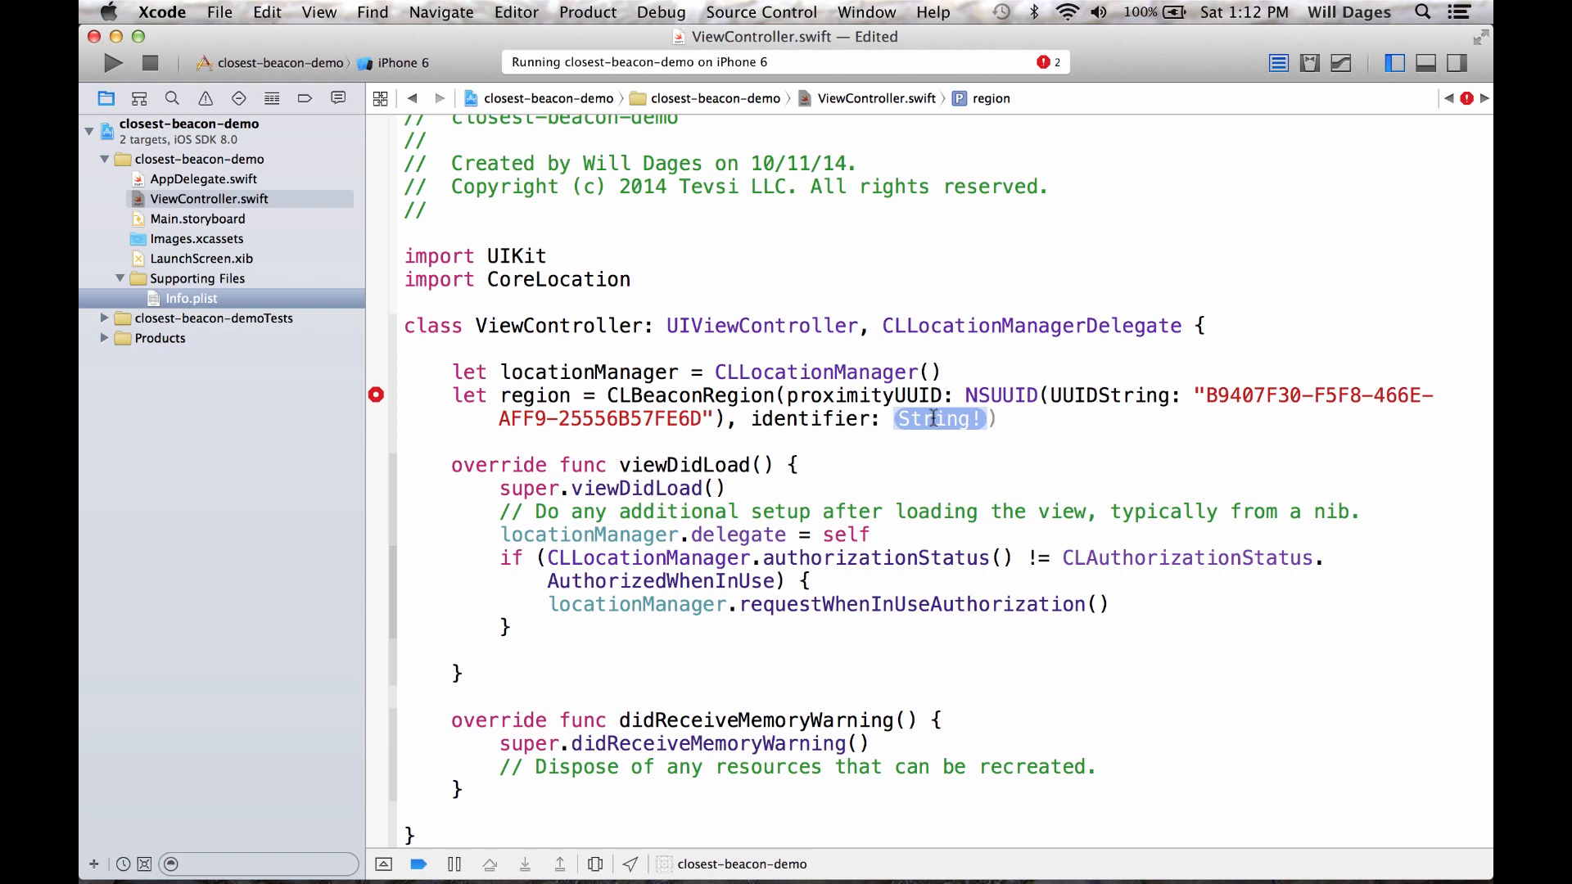
type("\"Estimotes\"")
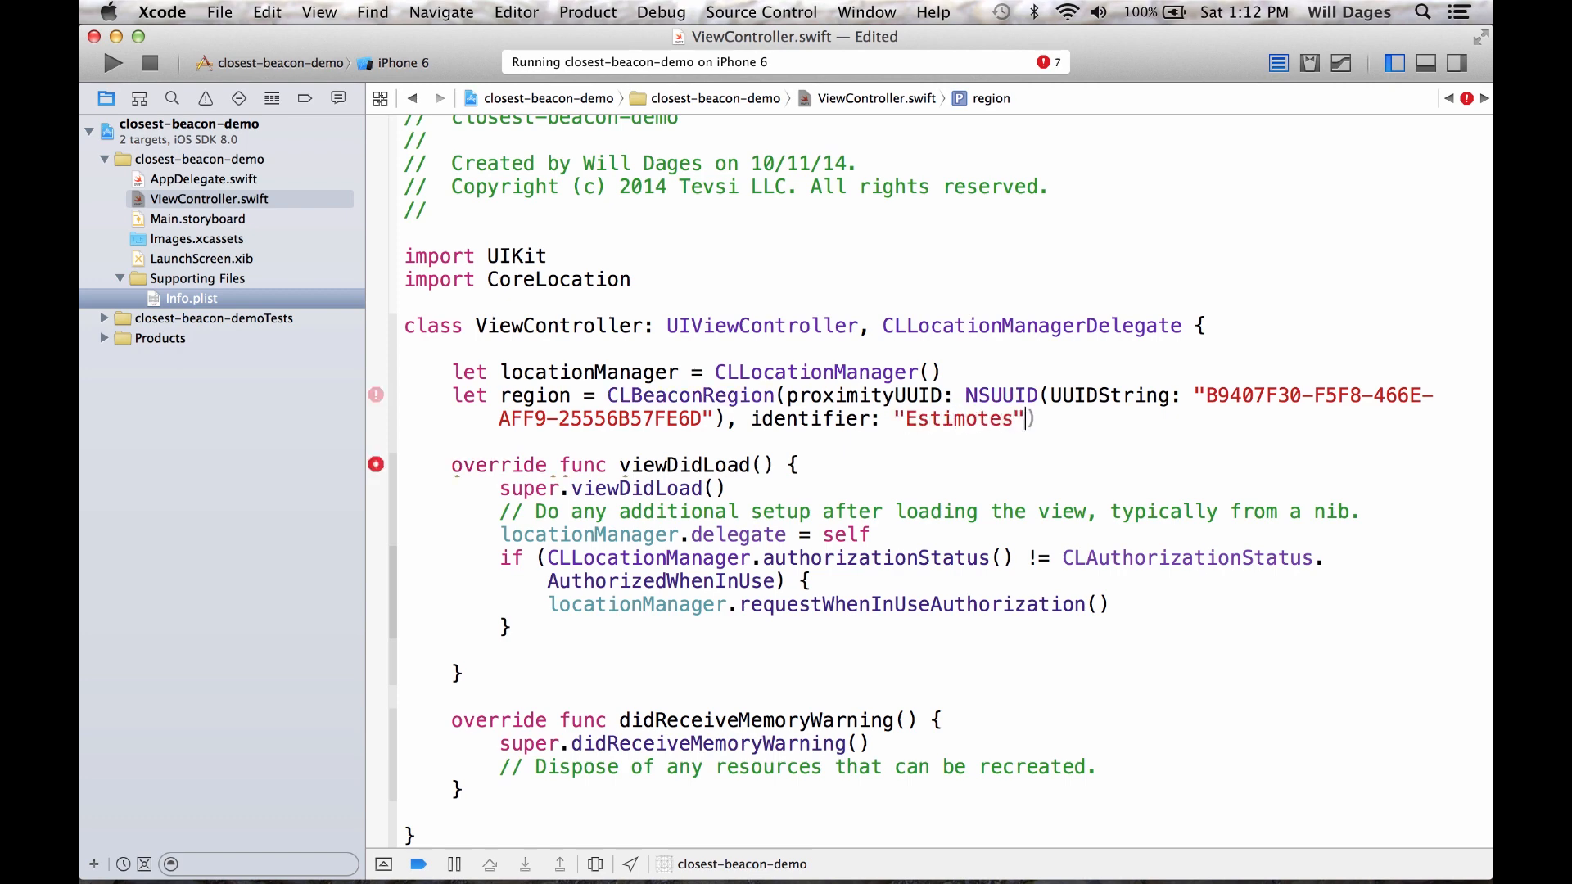
type(")")
Call locationManager.startRangingBeaconsInRegion(region) after the authorization check in viewDidLoad and save
left_click(665, 623)
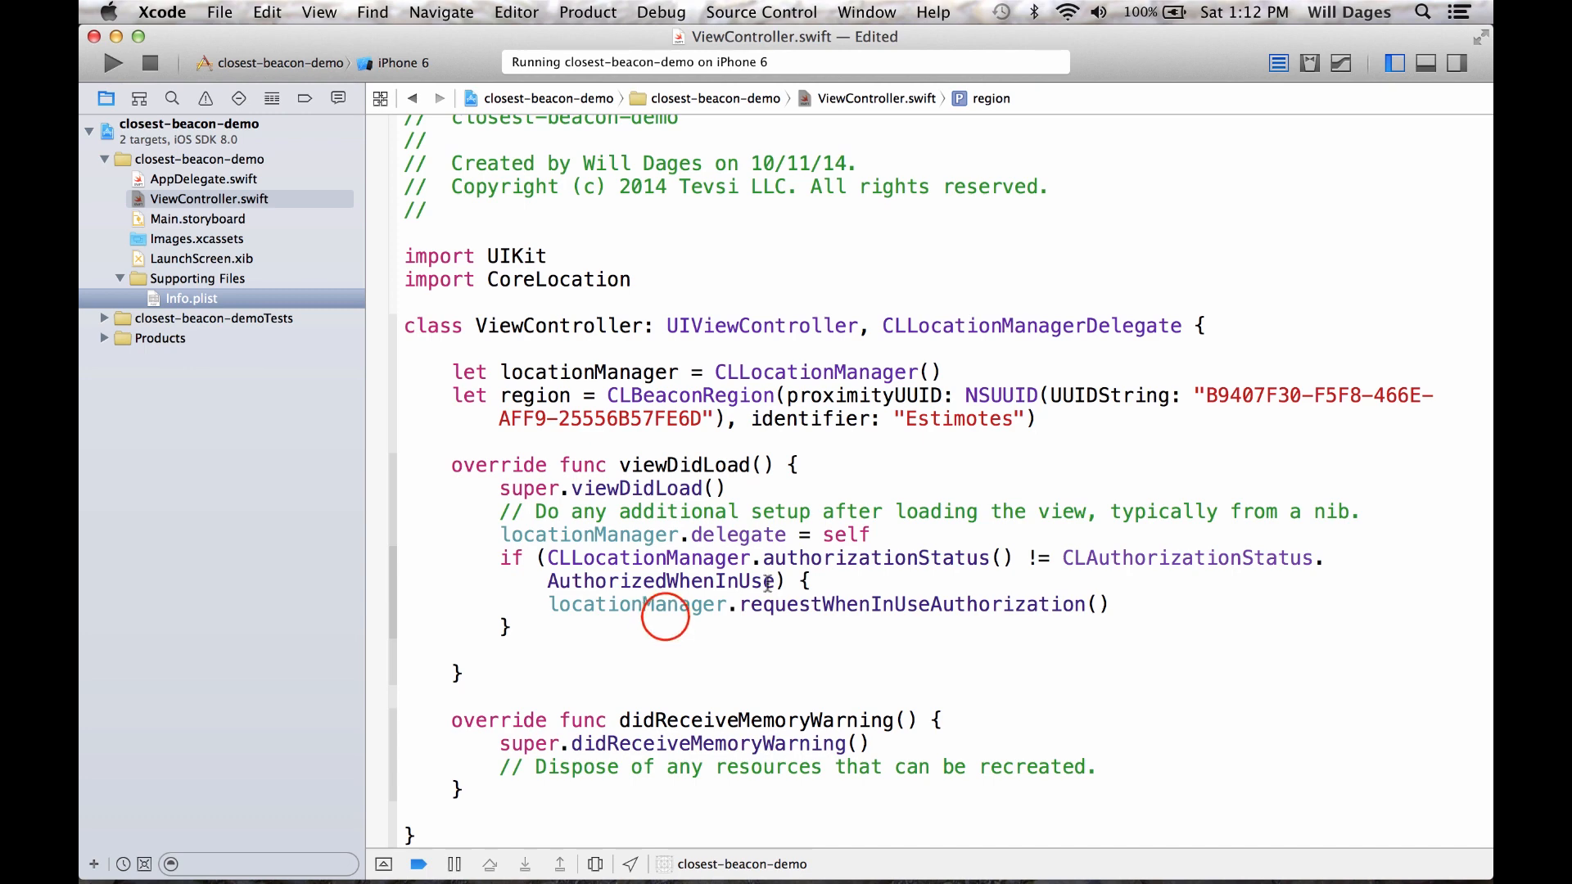
key("Return")
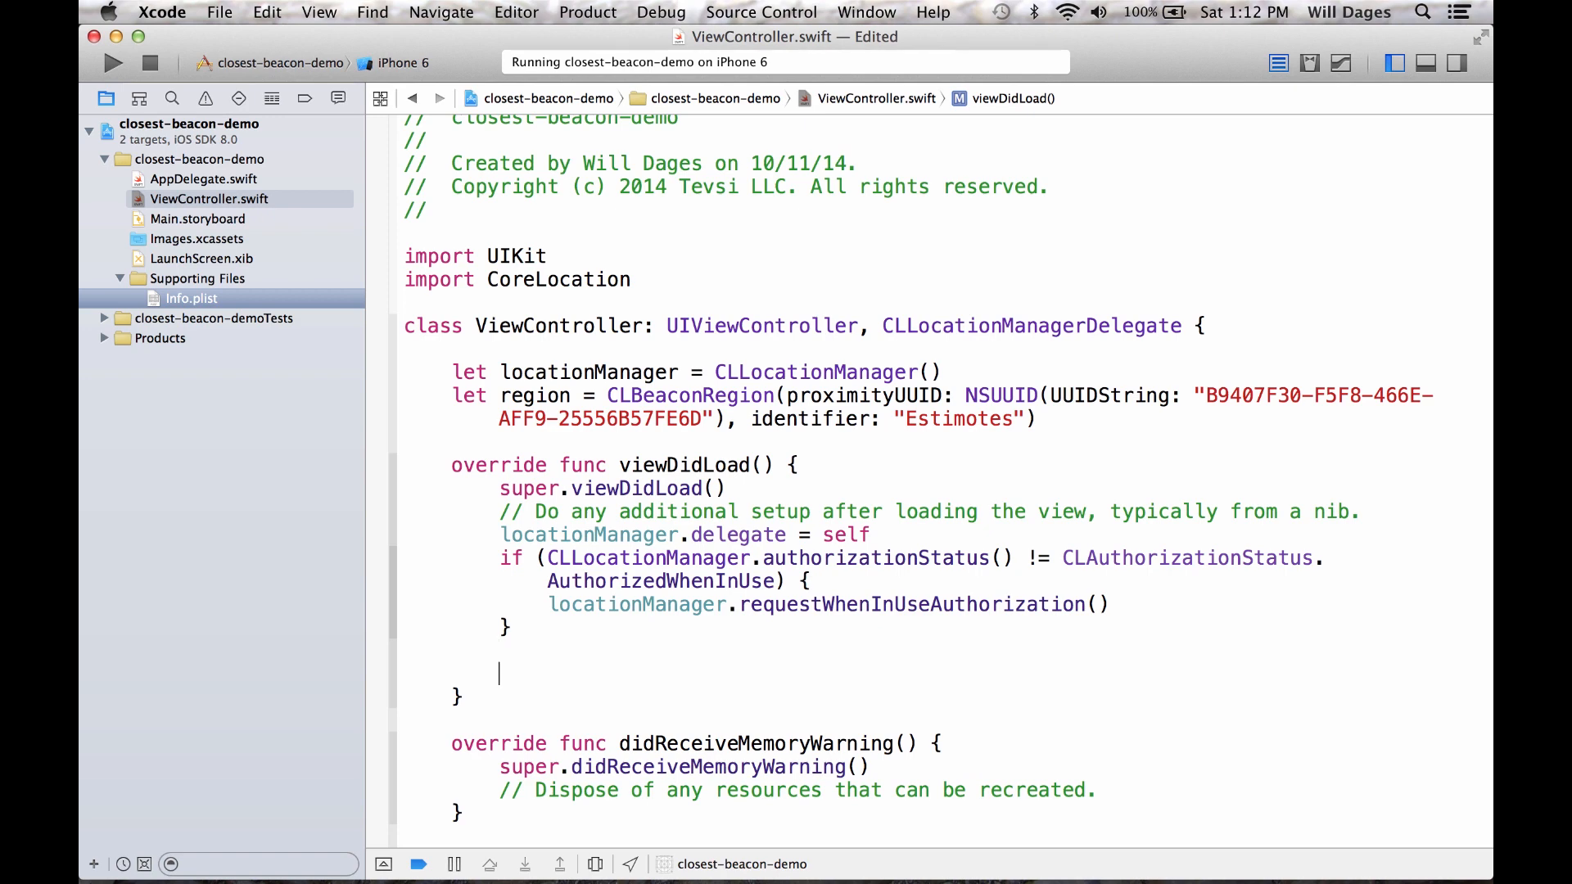
key("BackSpace")
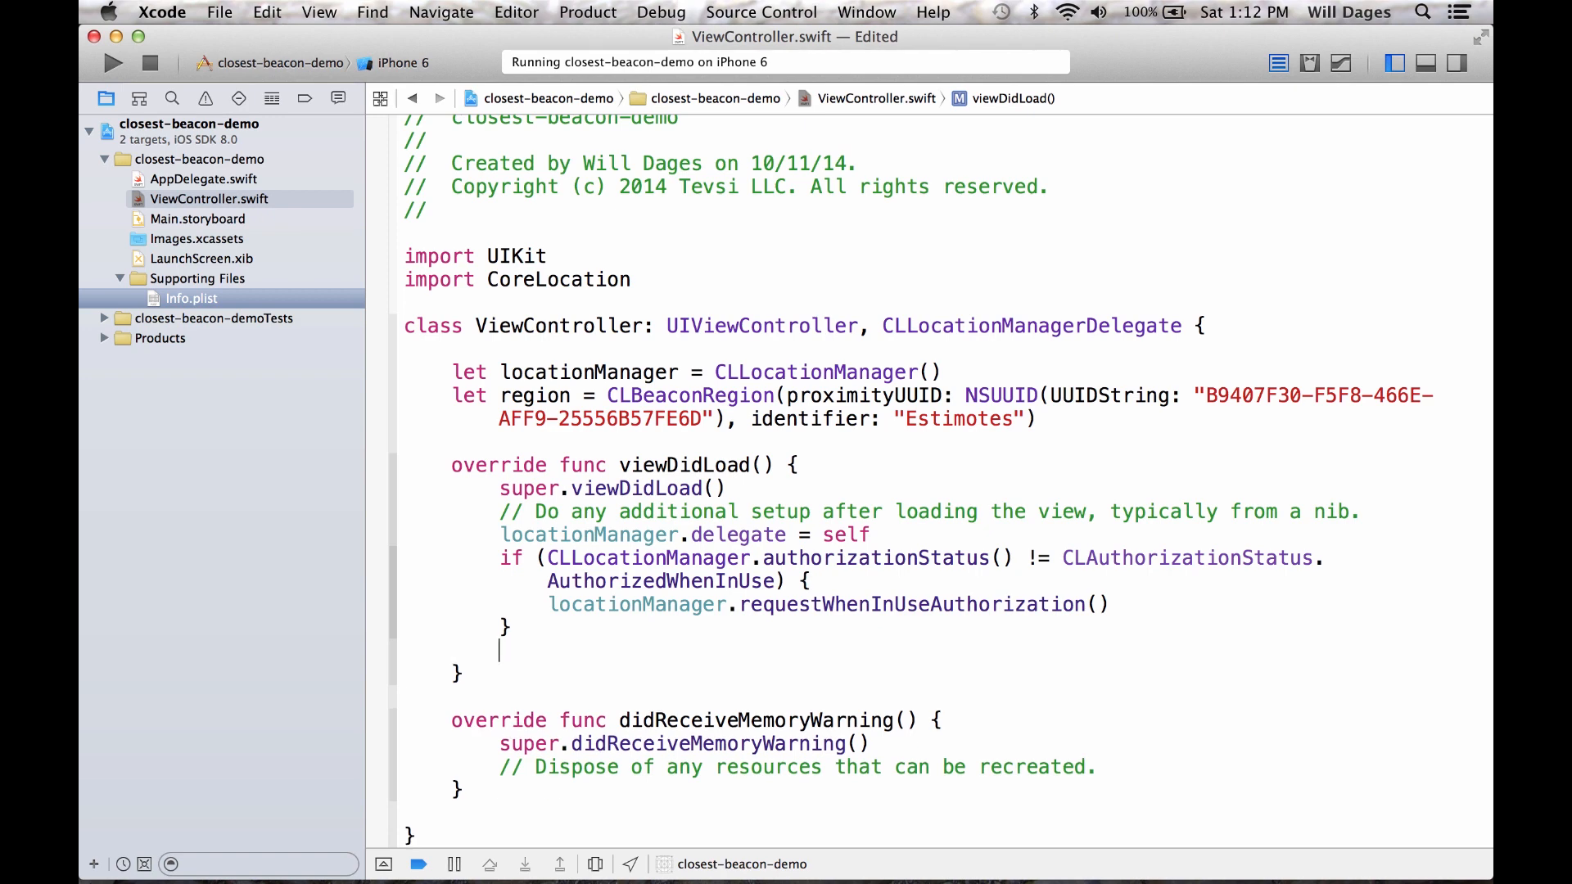
type("loc")
type("ationManager")
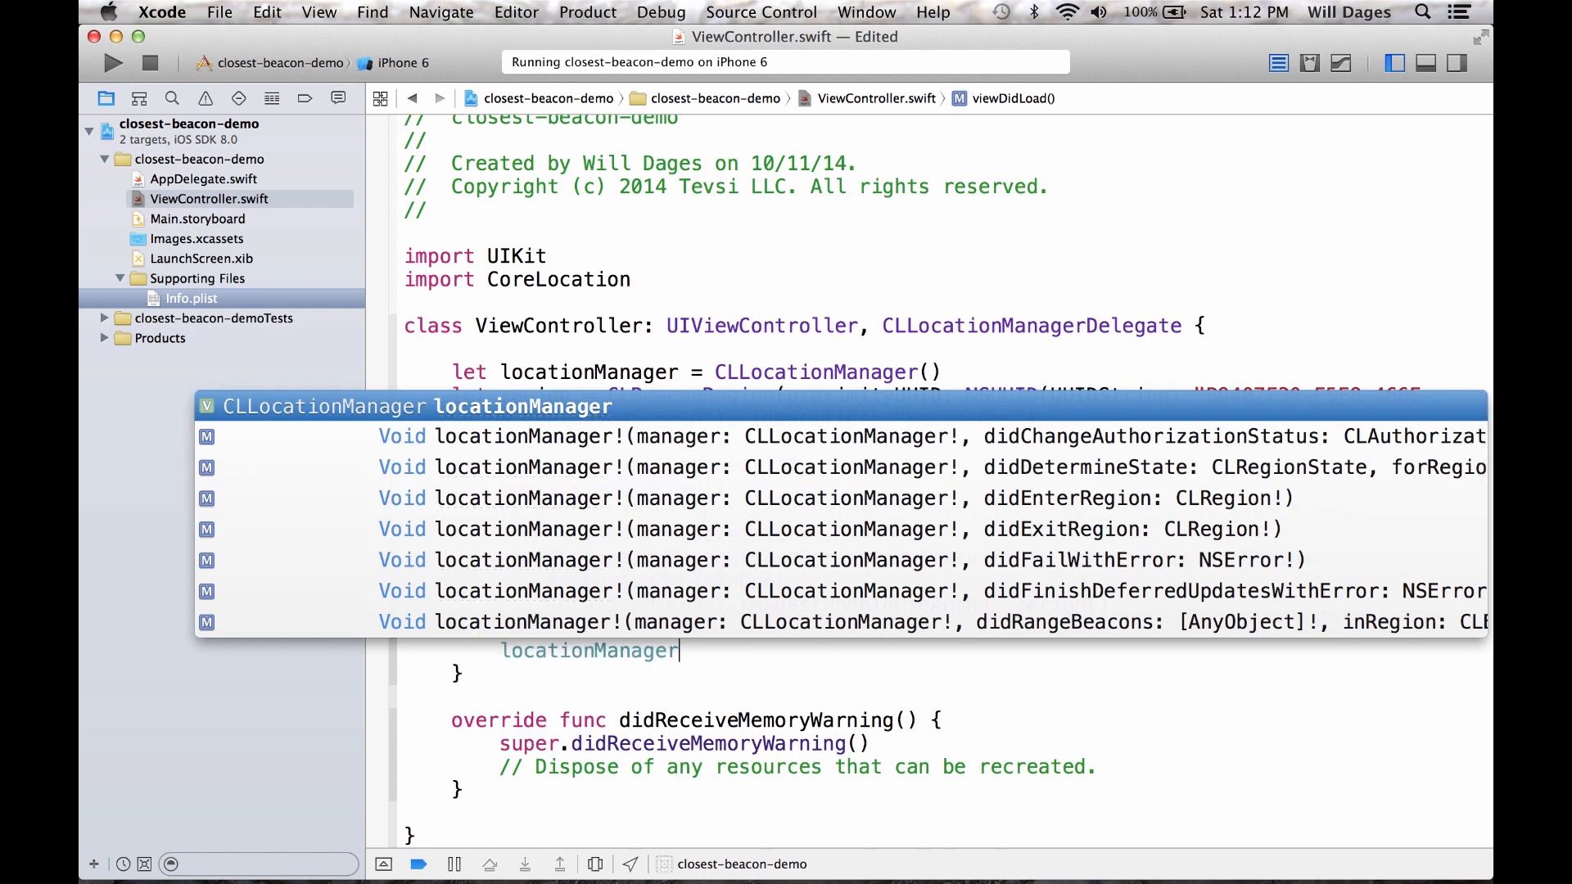
type(".star")
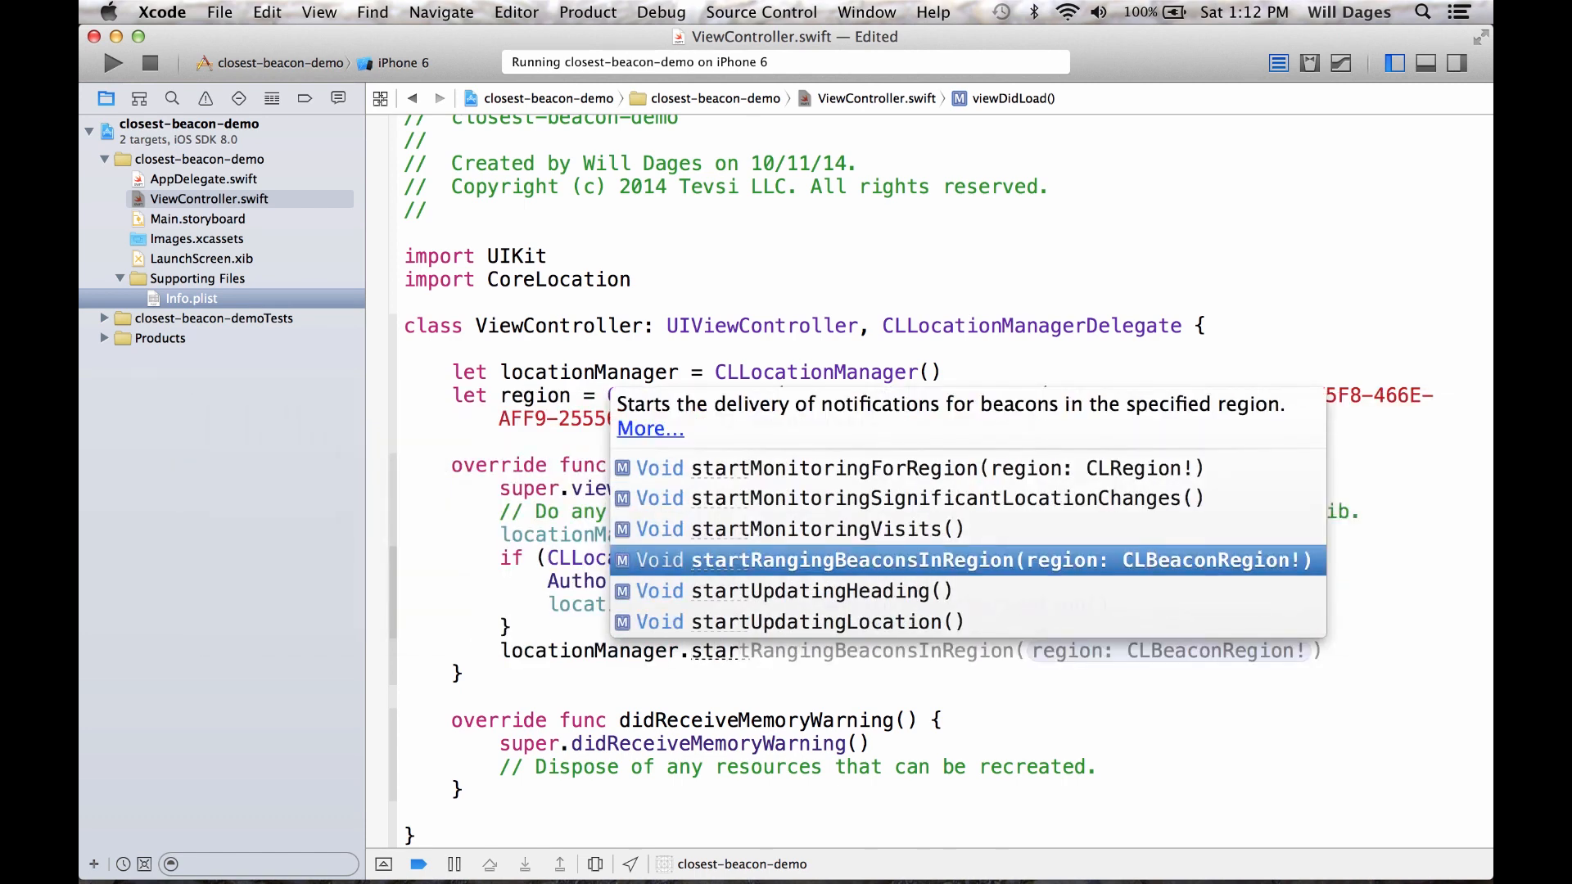
type("t")
key("Tab")
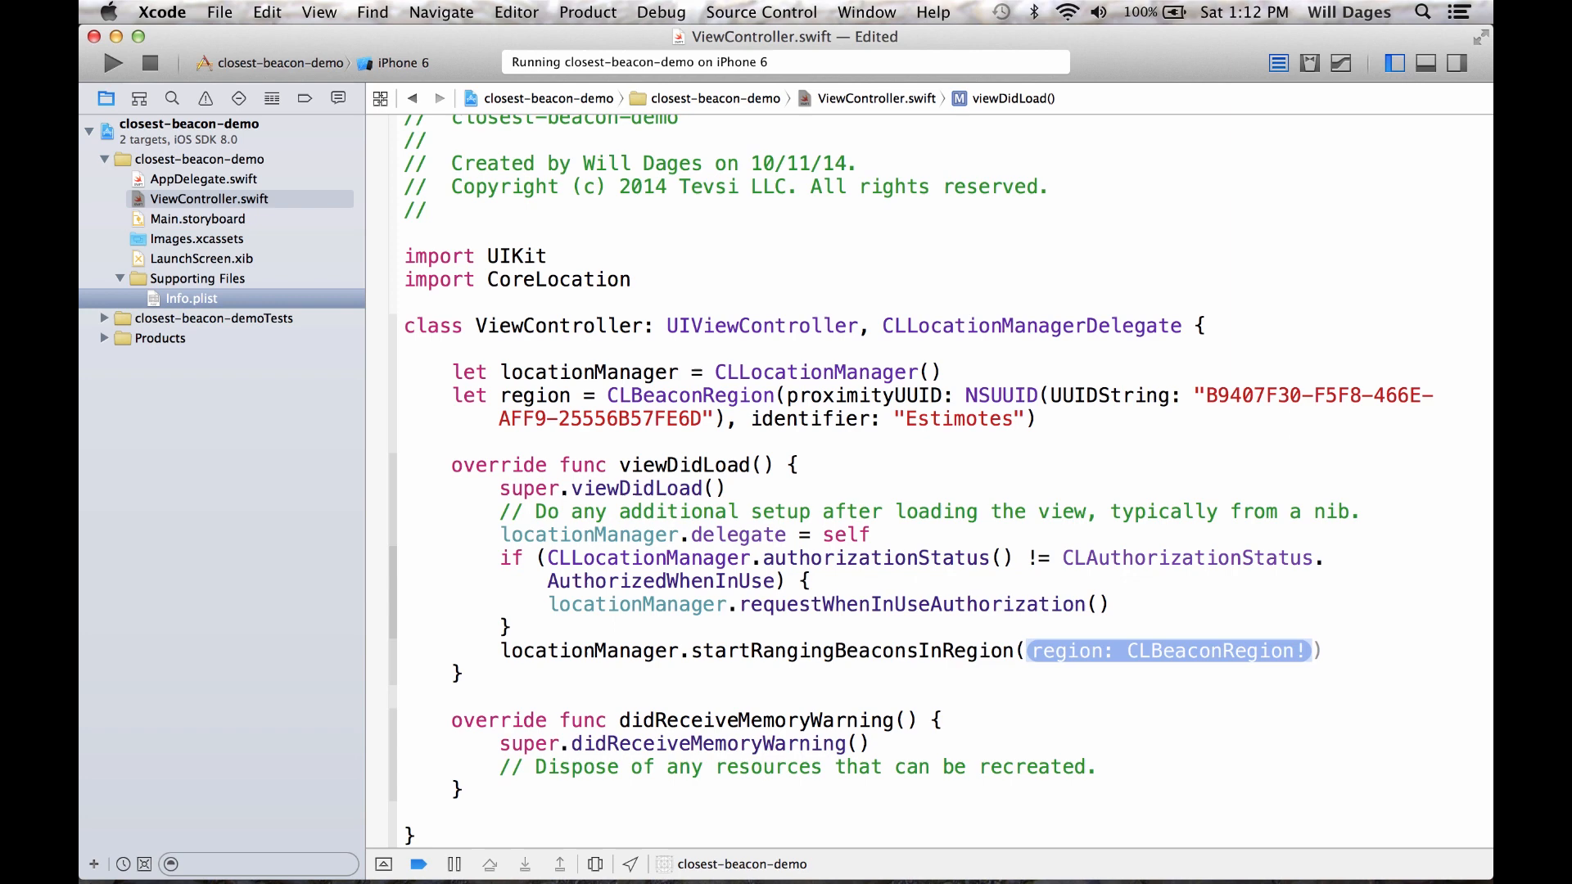
type("region")
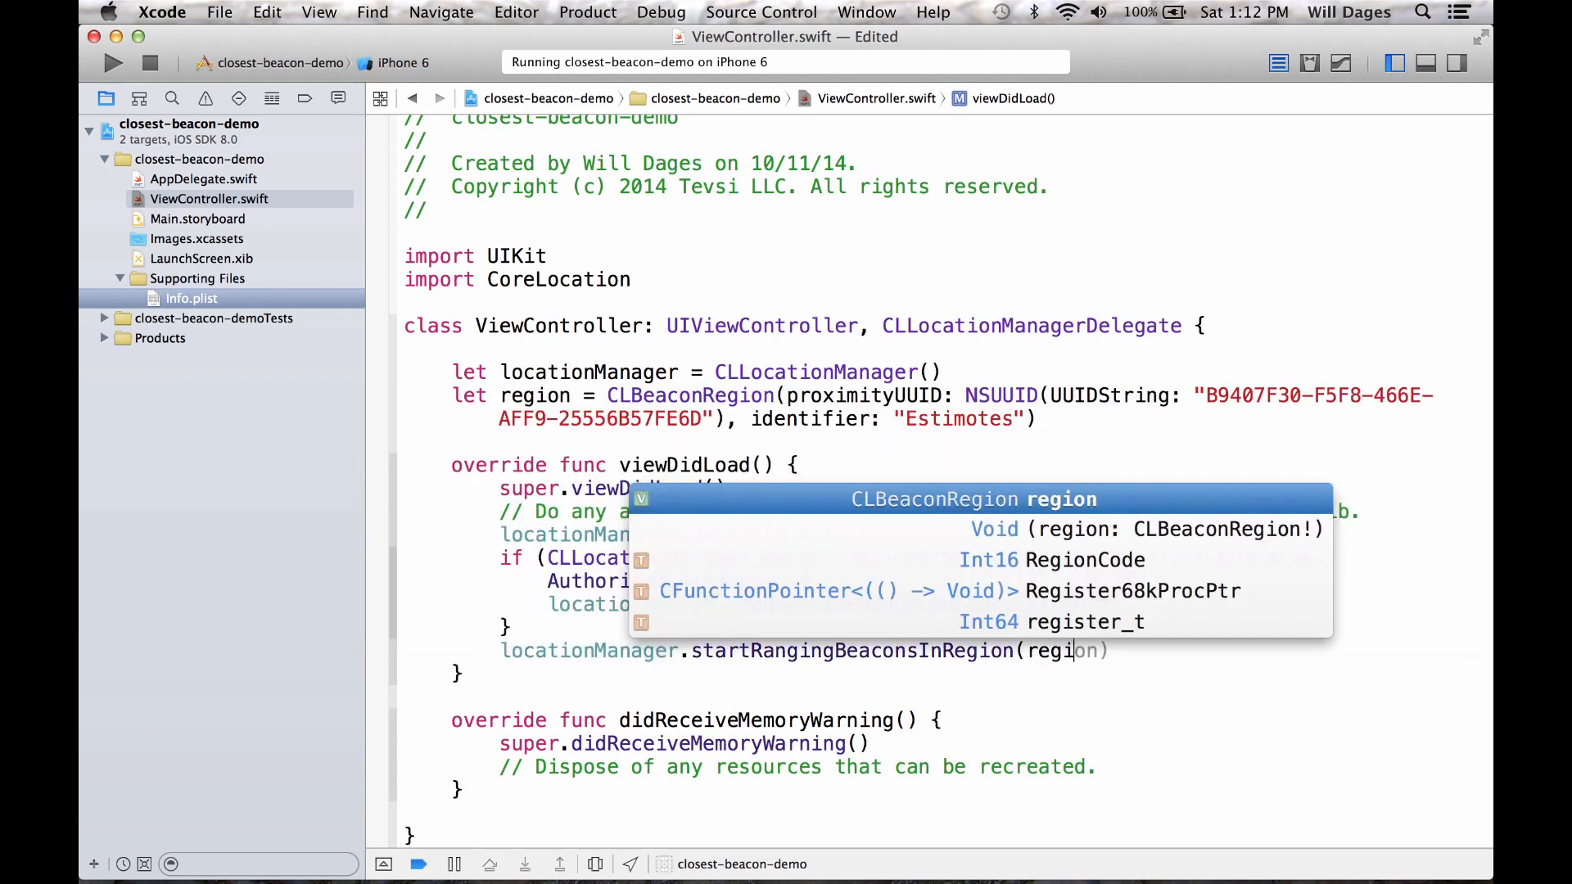
key("Right")
key("super+s")
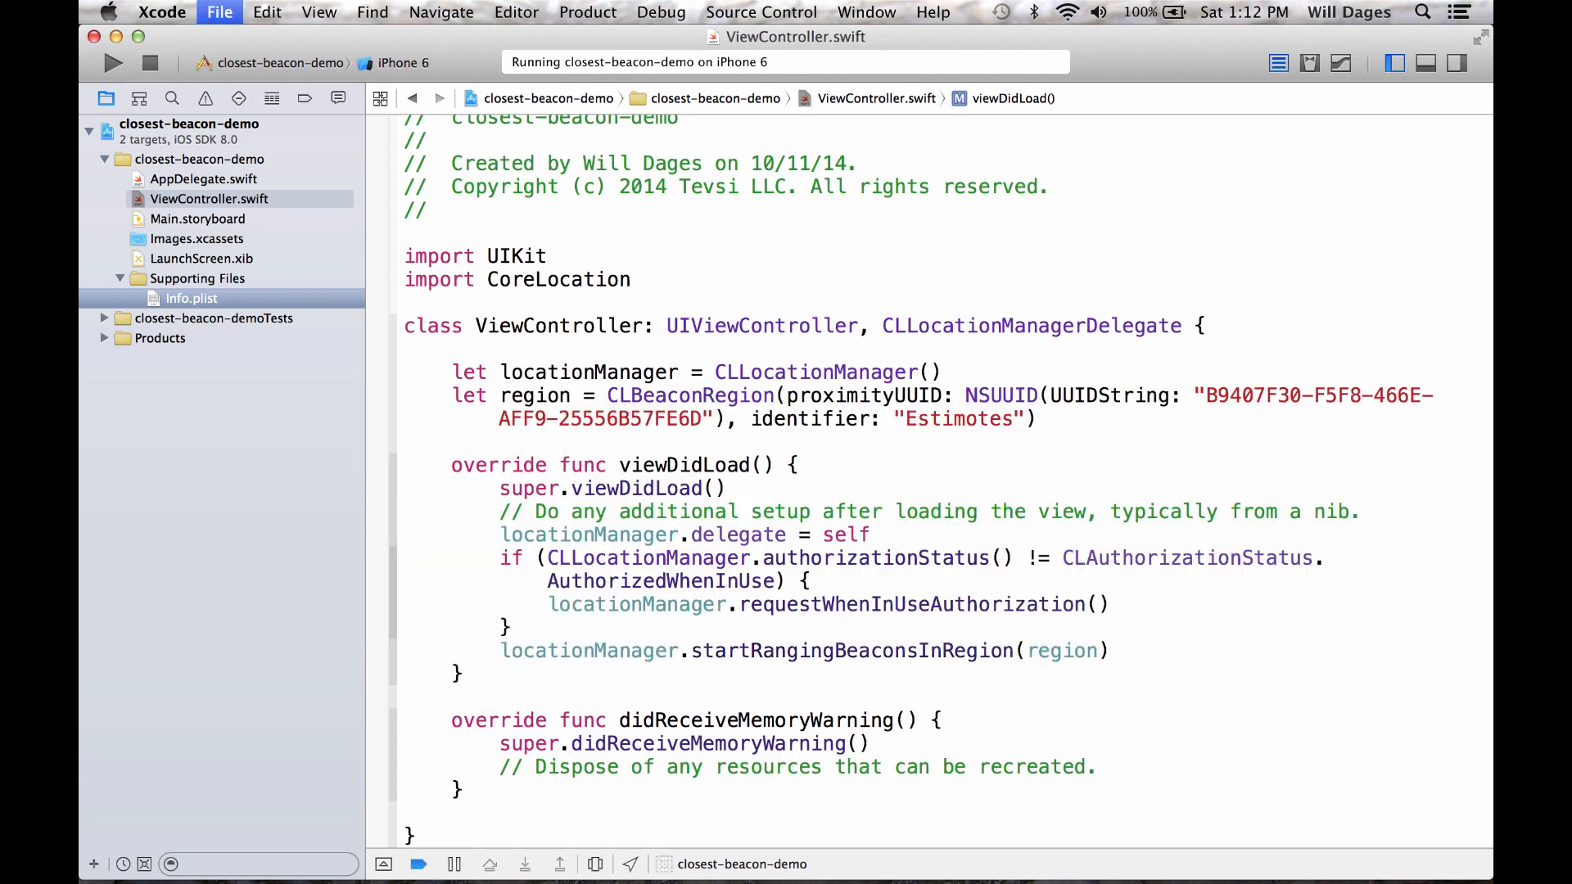
scroll(496, 495, "down", 1)
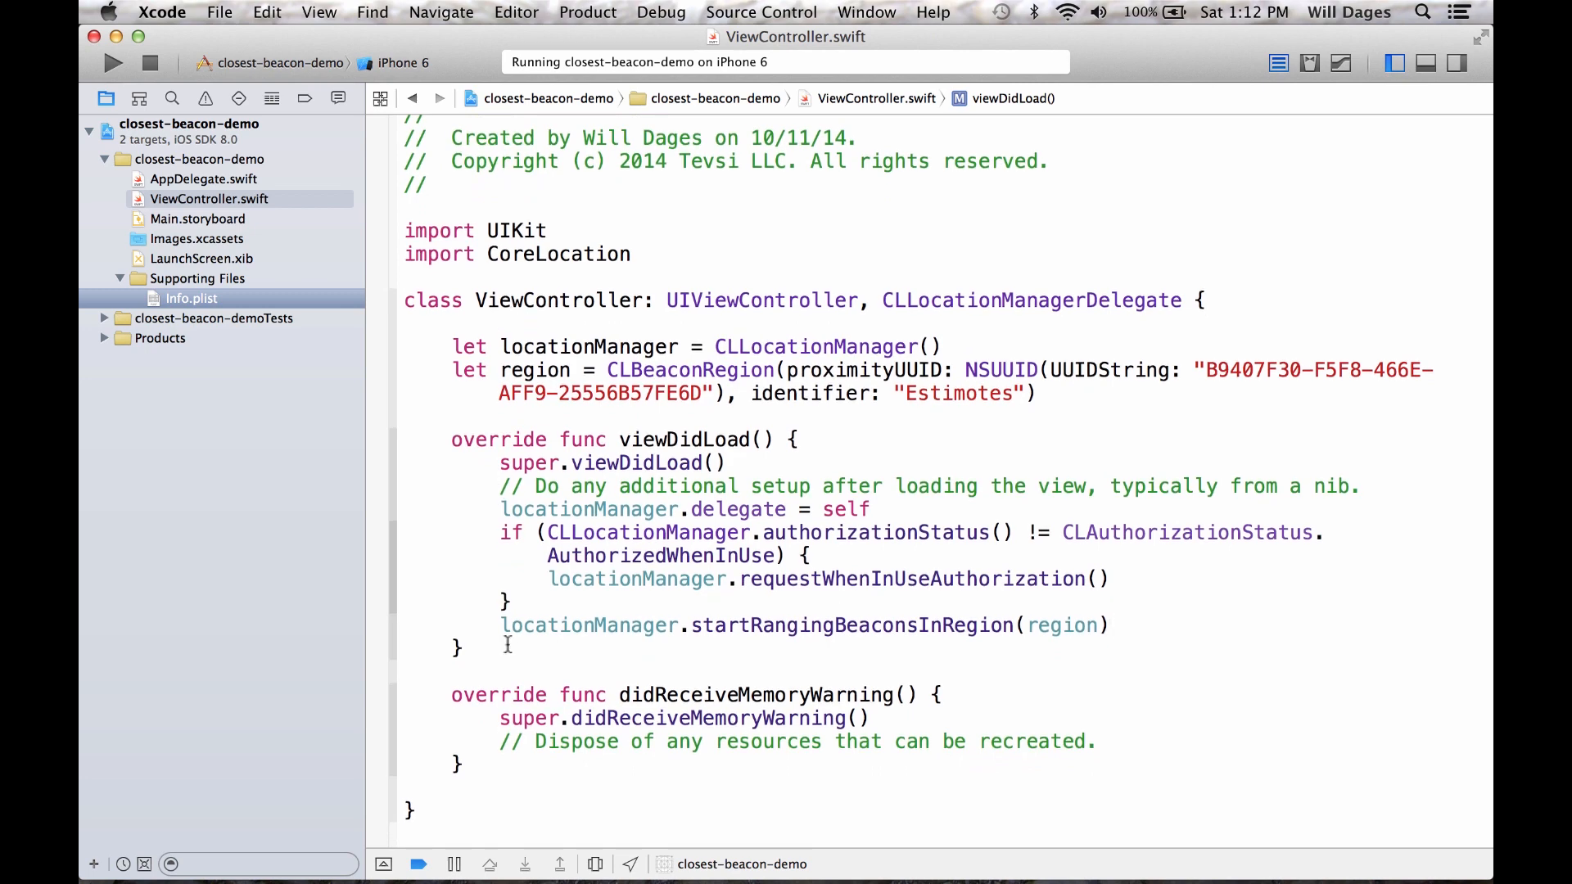
left_click(501, 763)
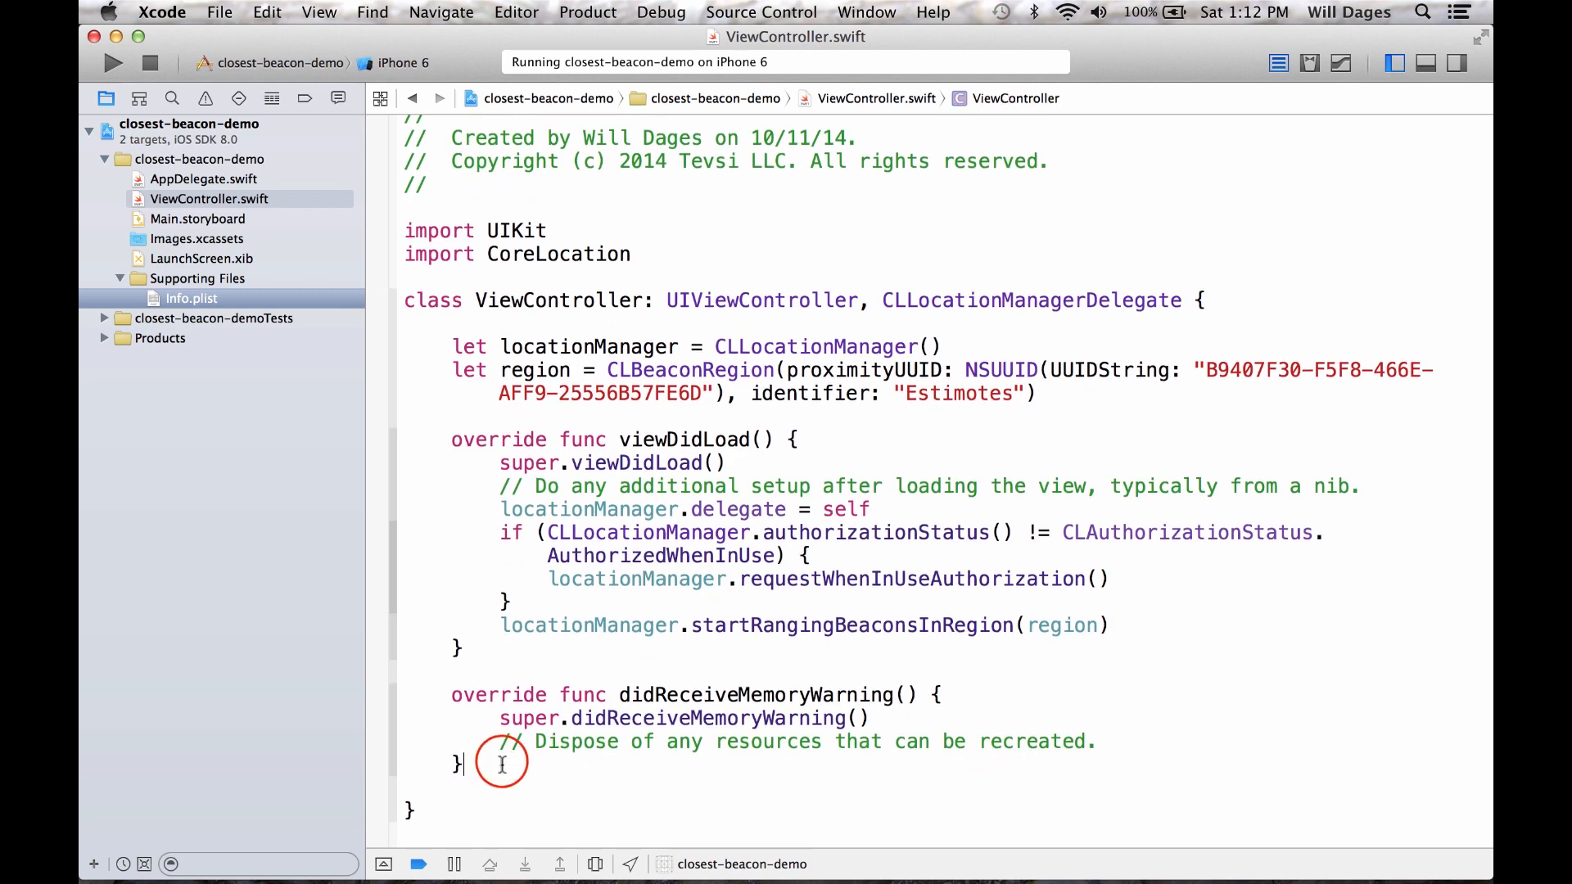
Add a locationManager(_:didRangeBeacons:inRegion:) delegate method whose body is println(beacons), and save
key("Return")
key("Return")
key("Return")
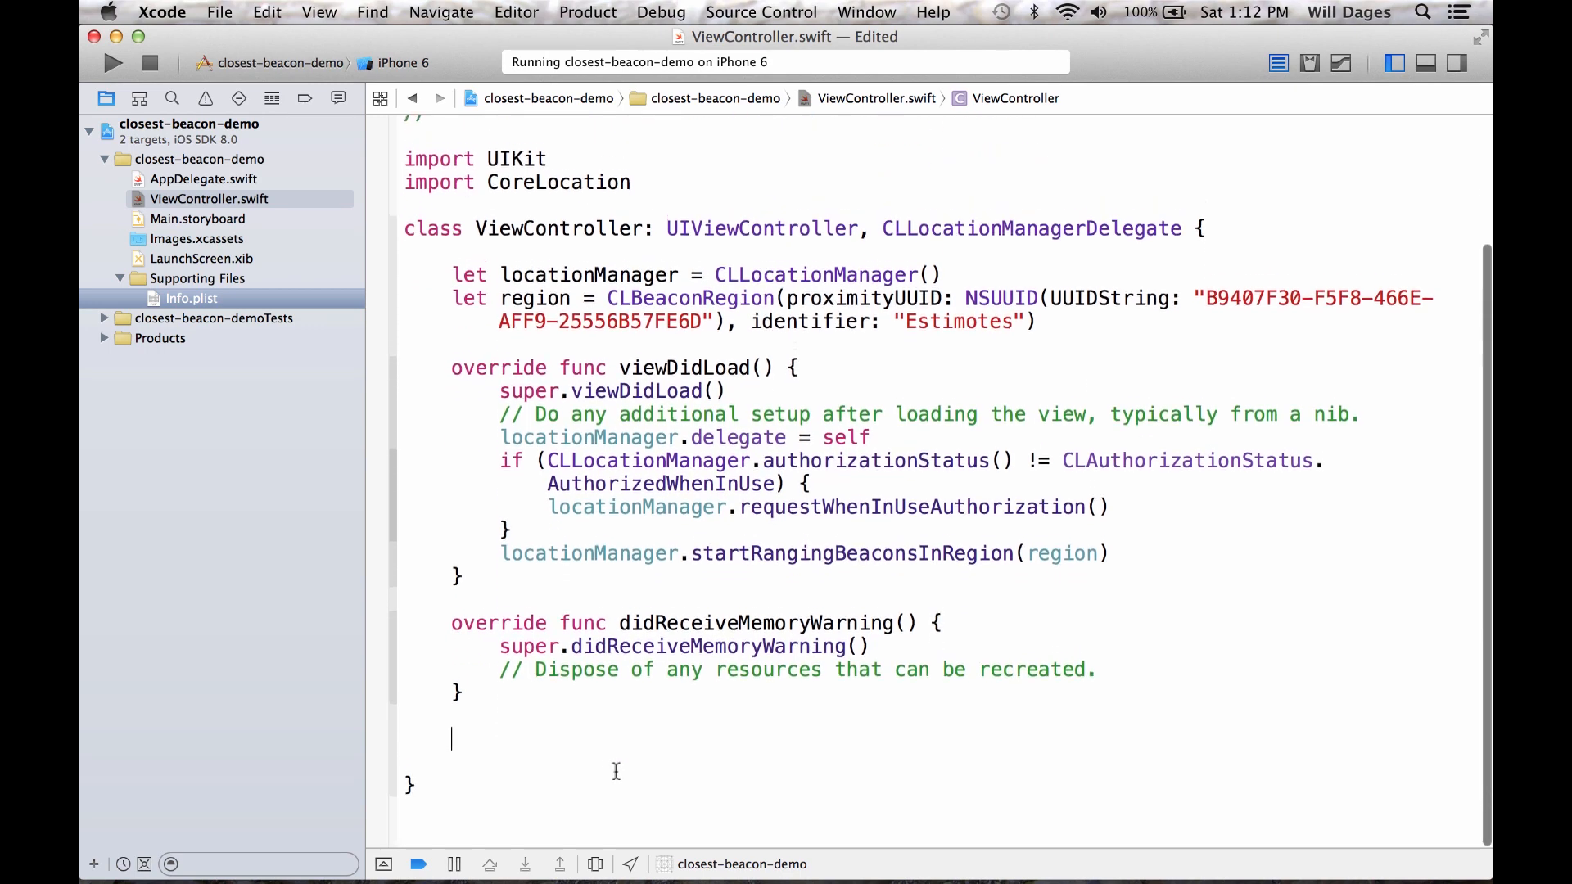
type("location")
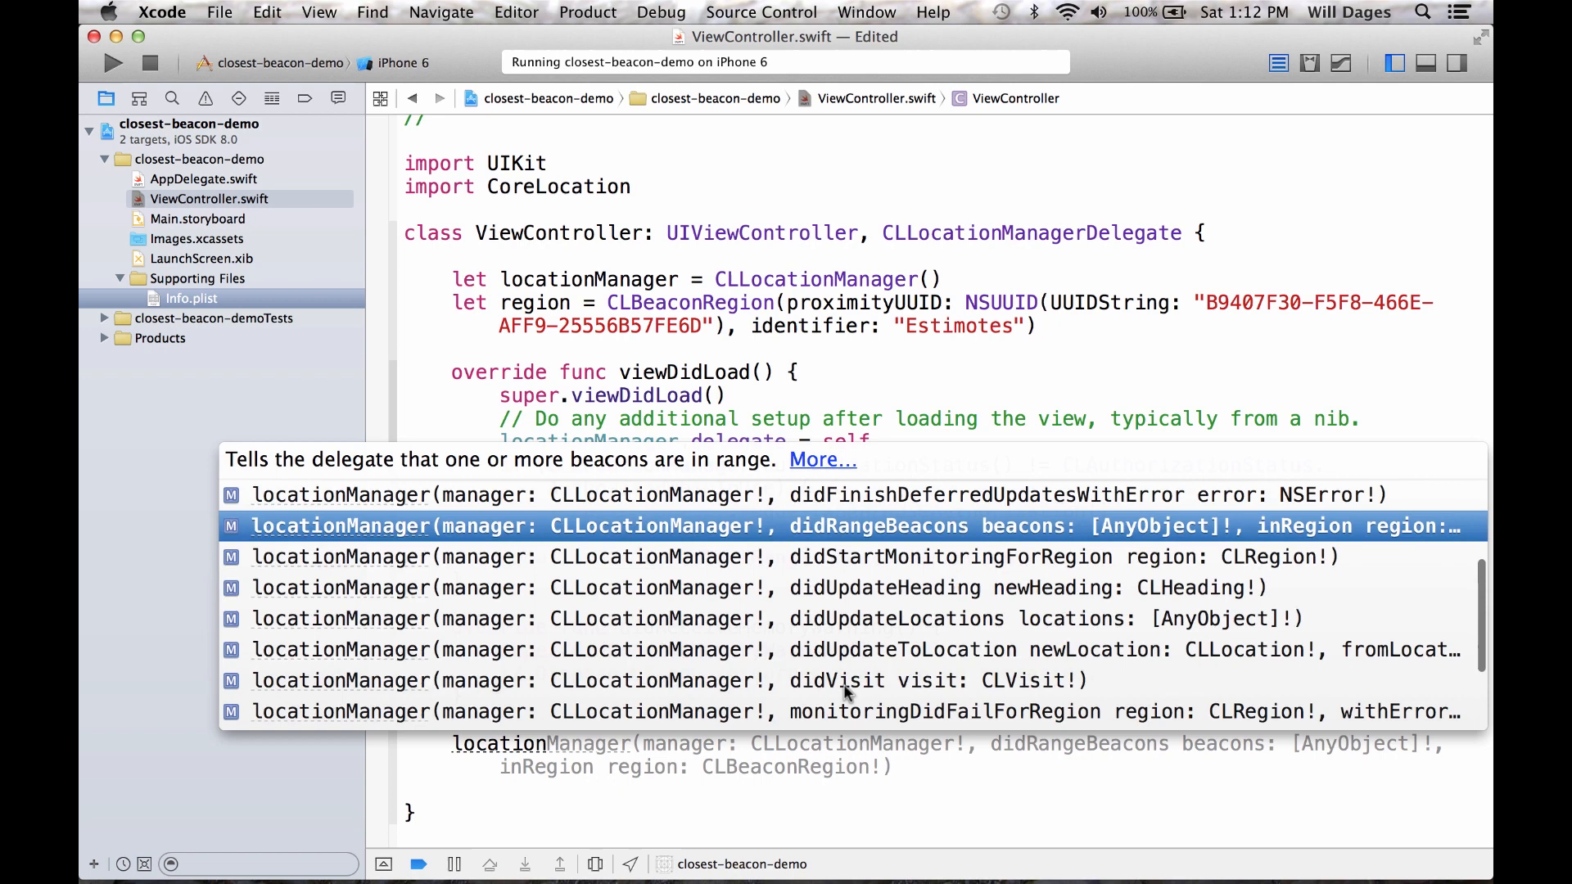
scroll(848, 693, "down", 3)
scroll(847, 693, "up", 4)
scroll(846, 693, "up", 3)
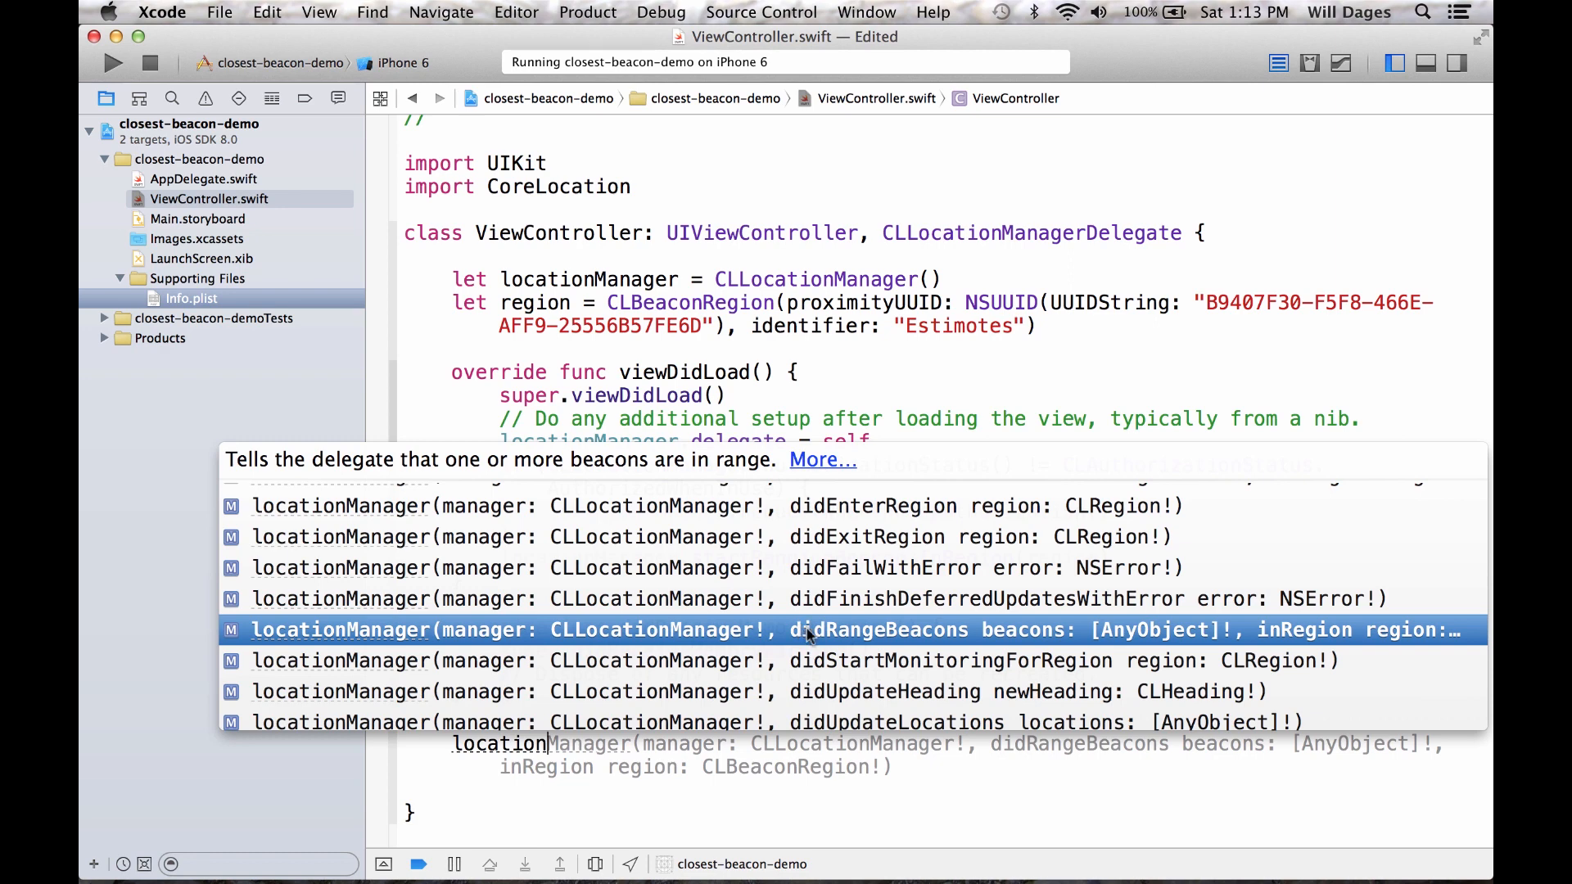
double_click(1299, 636)
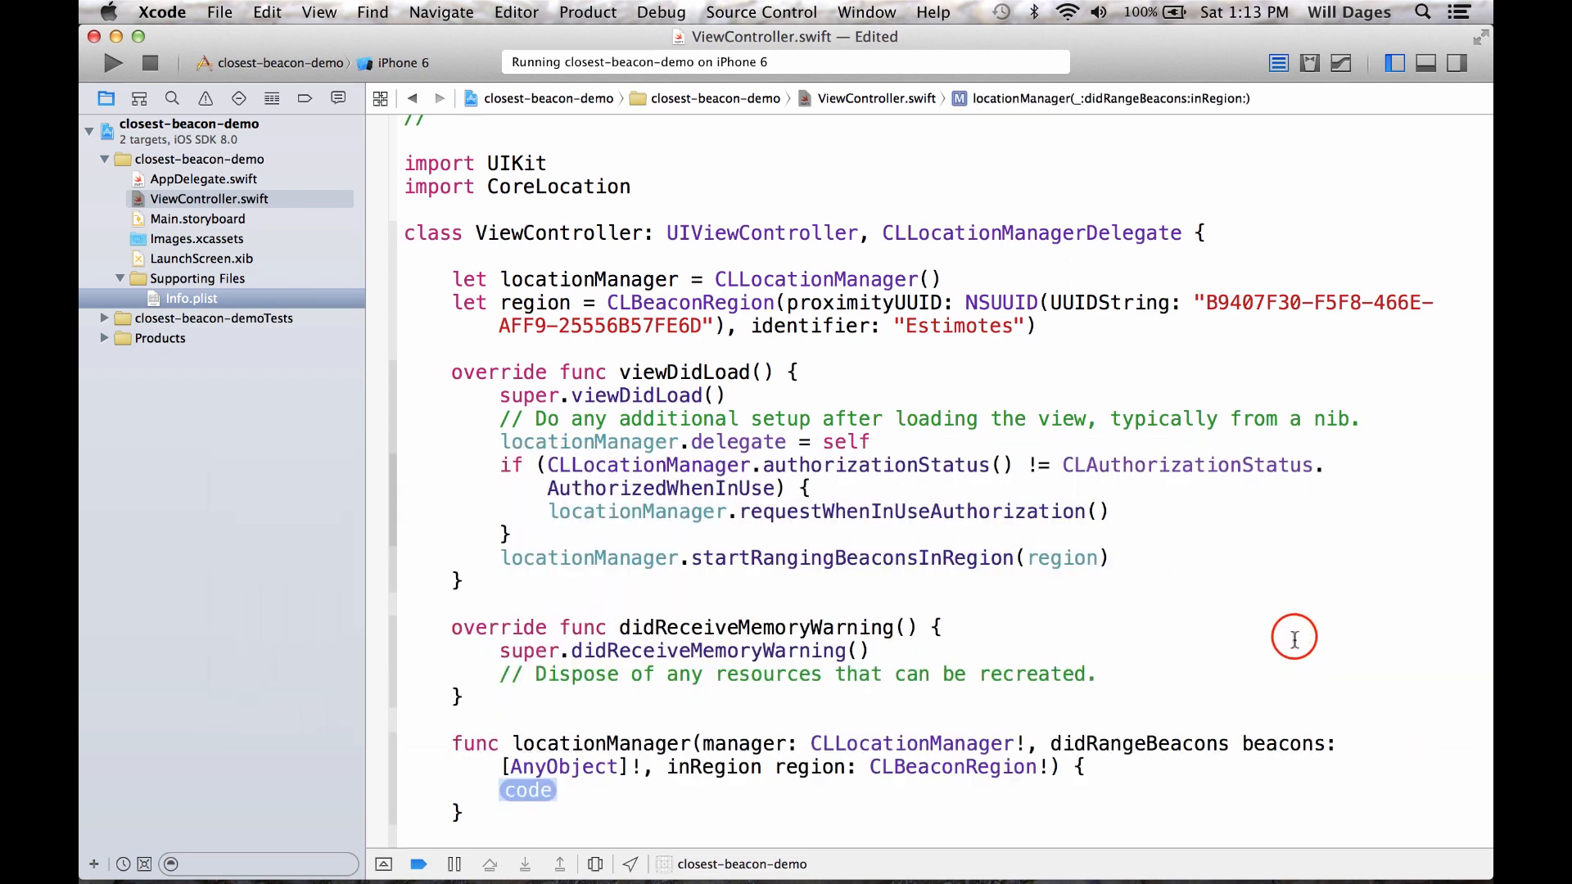
scroll(1066, 710, "down", 2)
scroll(1067, 709, "down", 1)
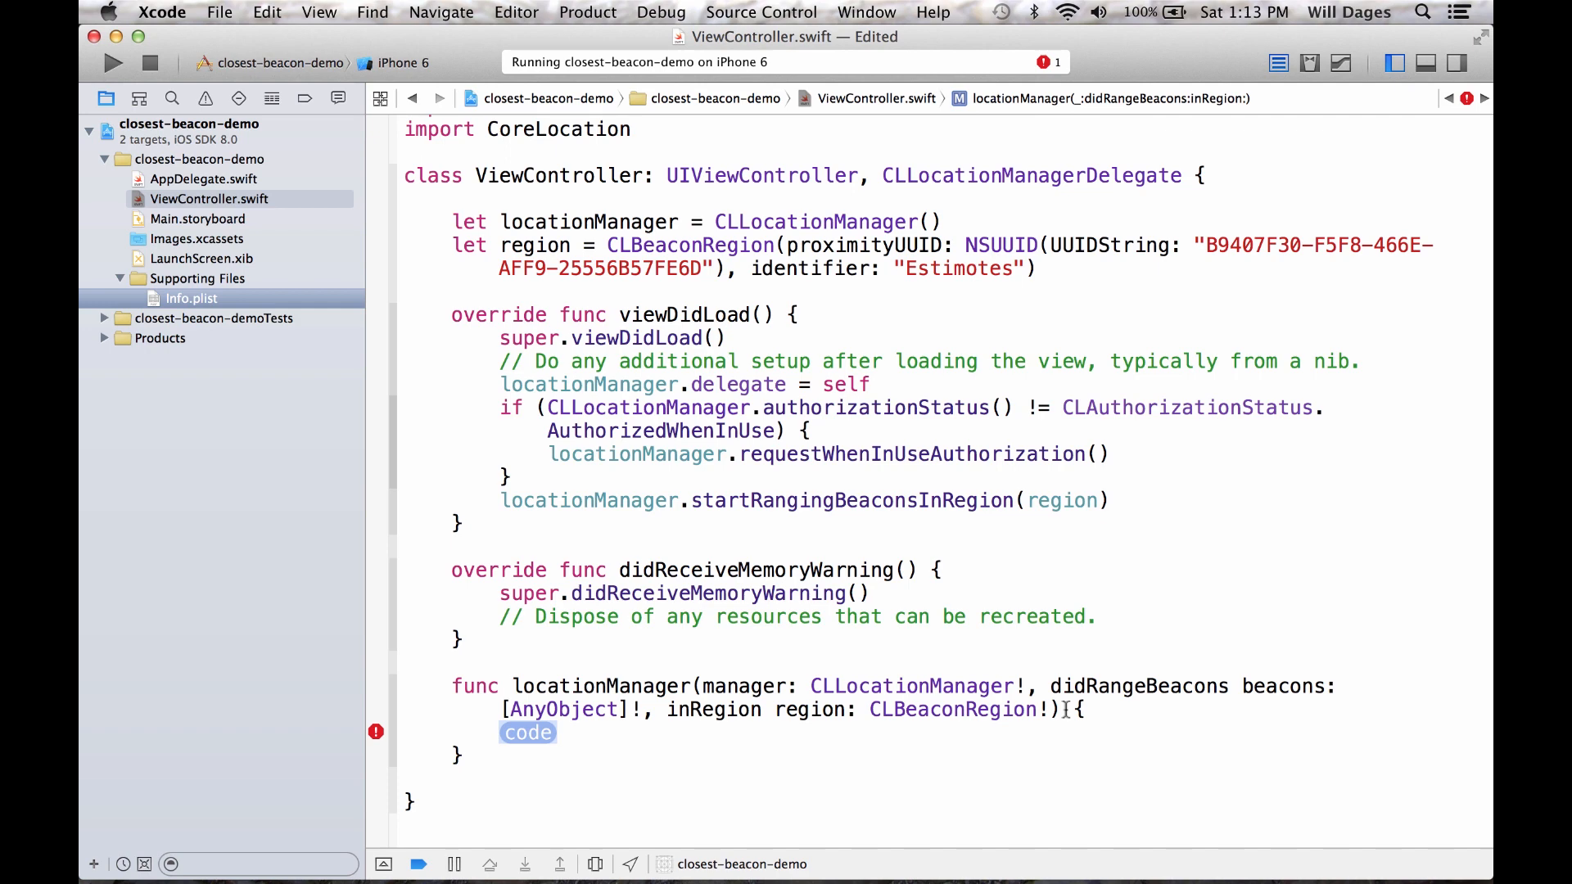
type("println(")
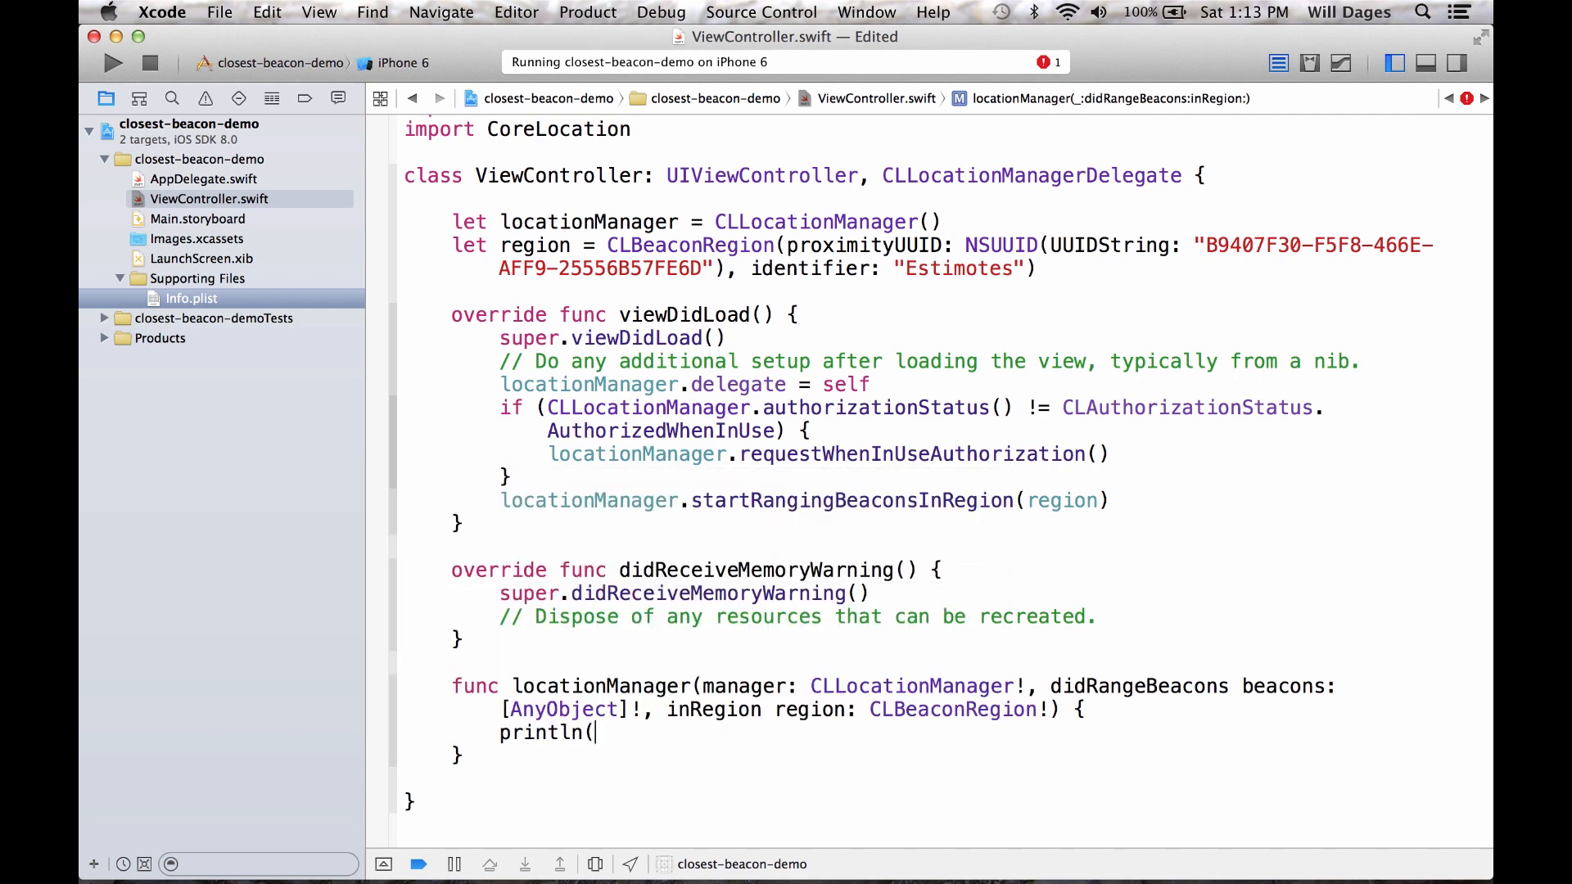
type("beacons)")
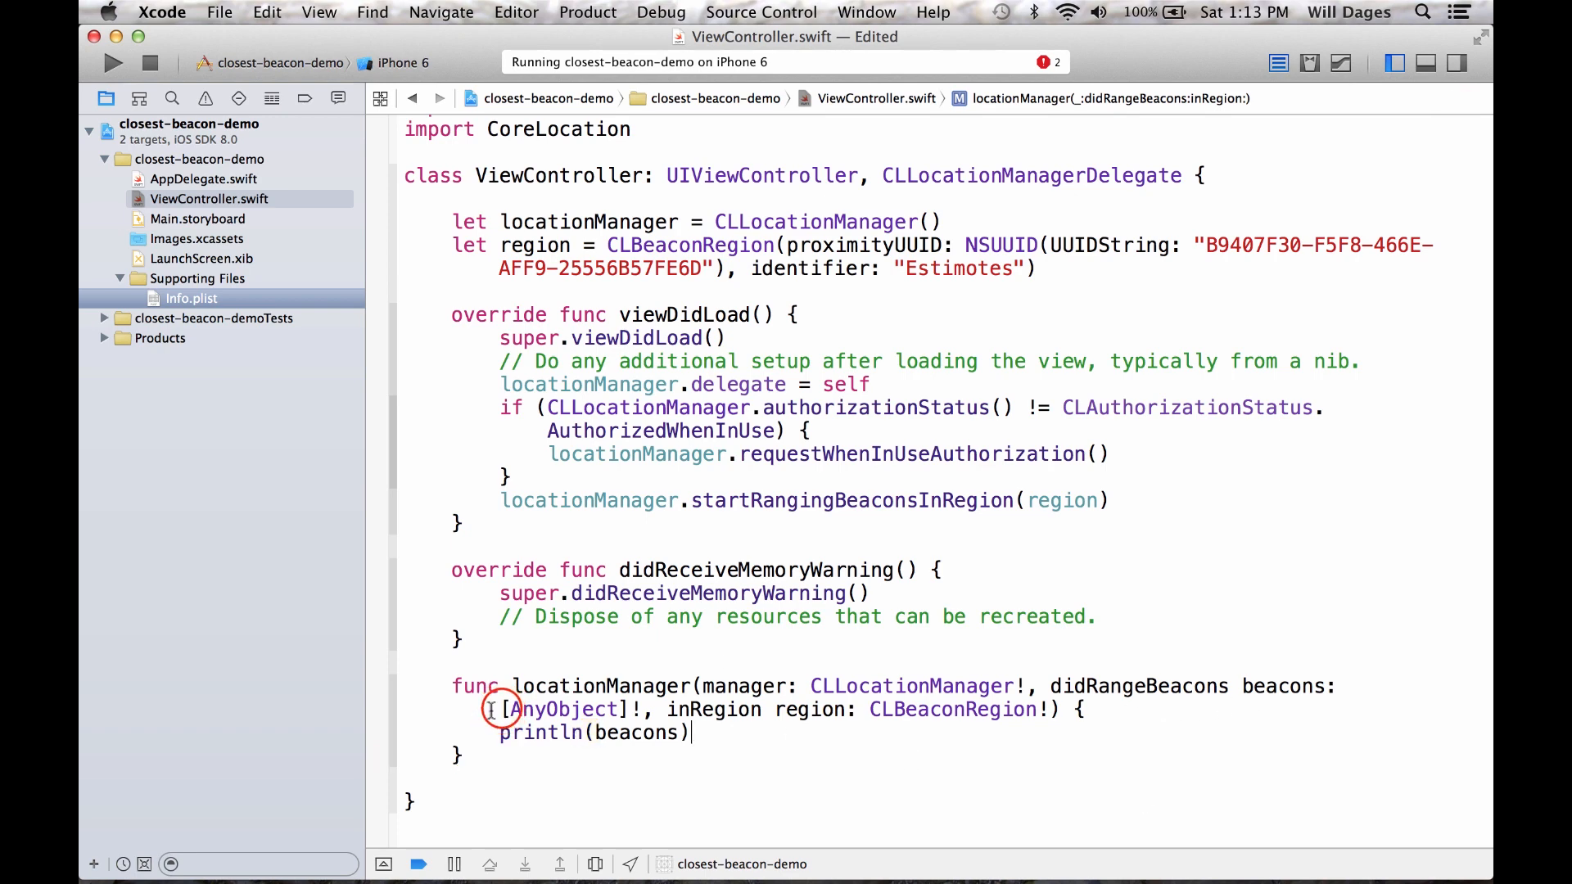
left_click_drag(501, 711, 642, 709)
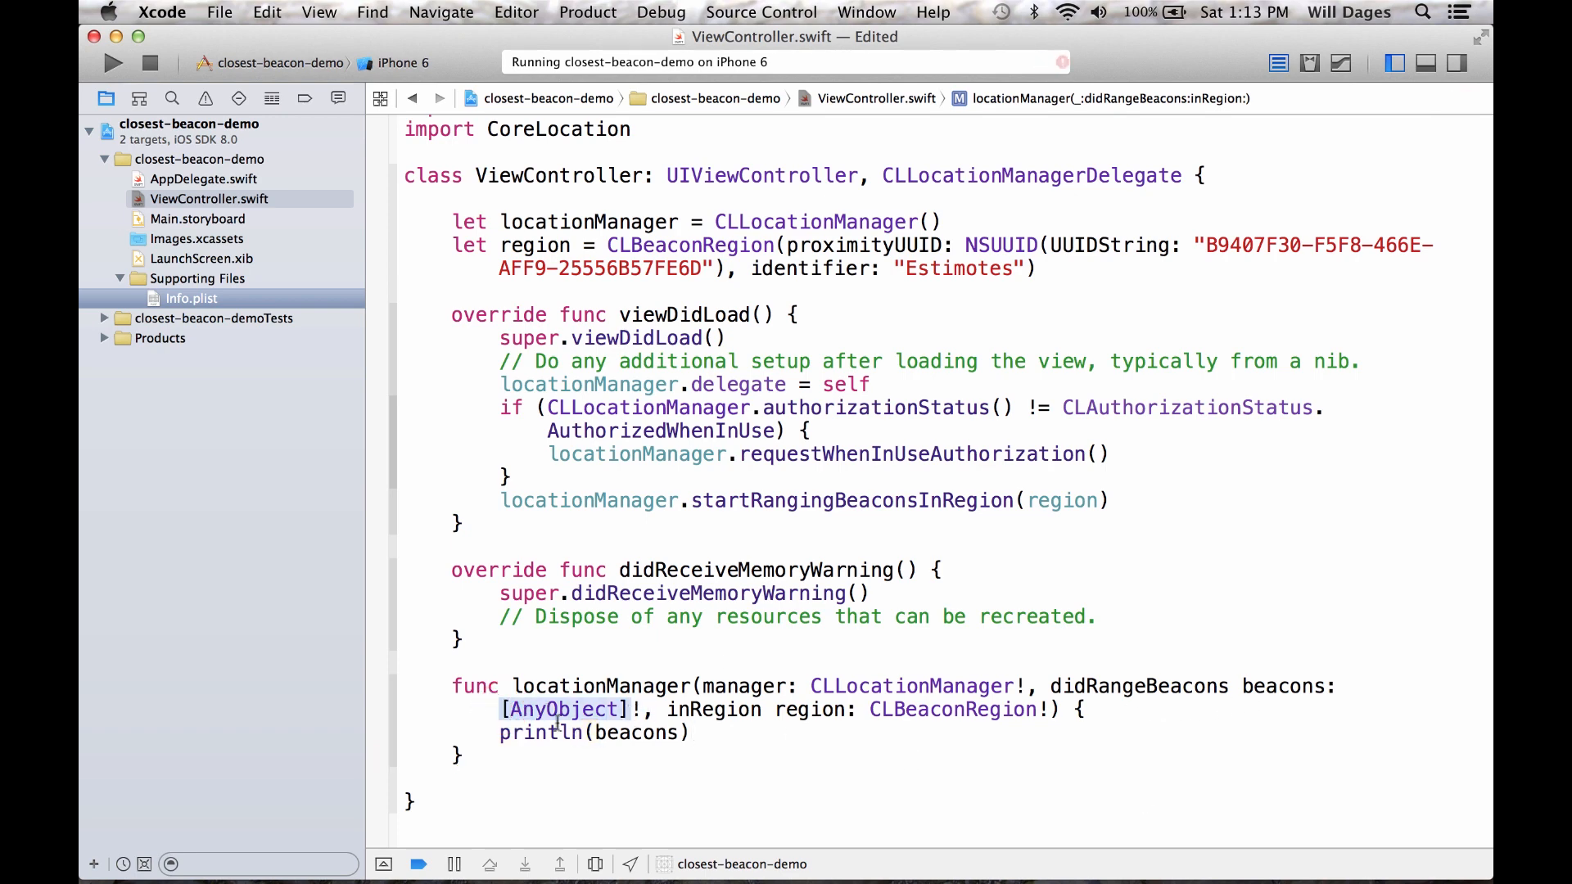
left_click(691, 733)
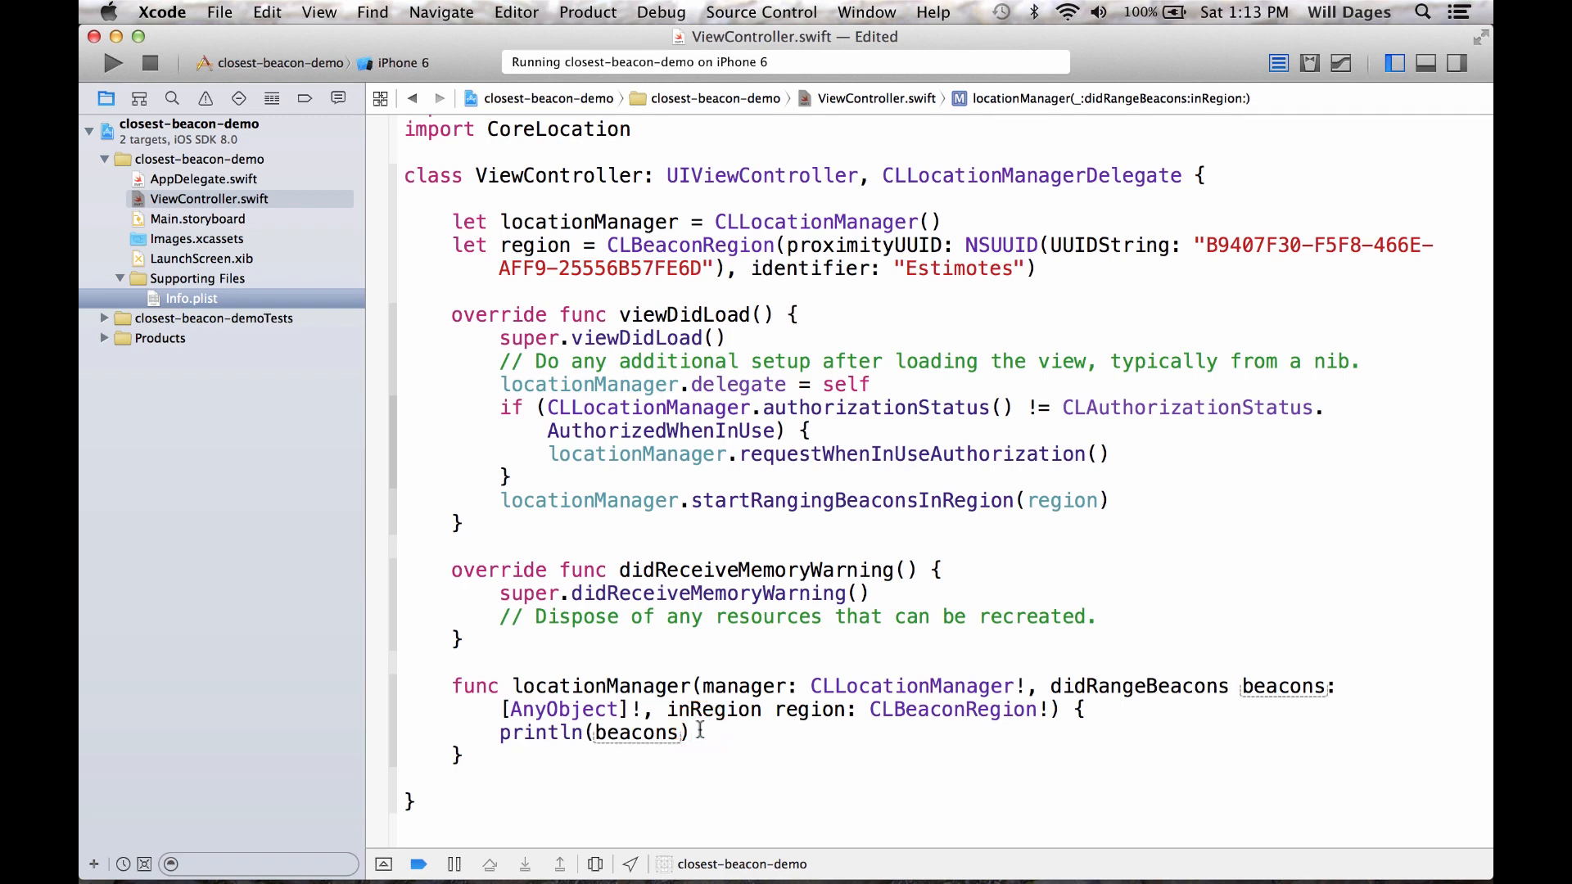
key("super+s")
left_click(396, 62)
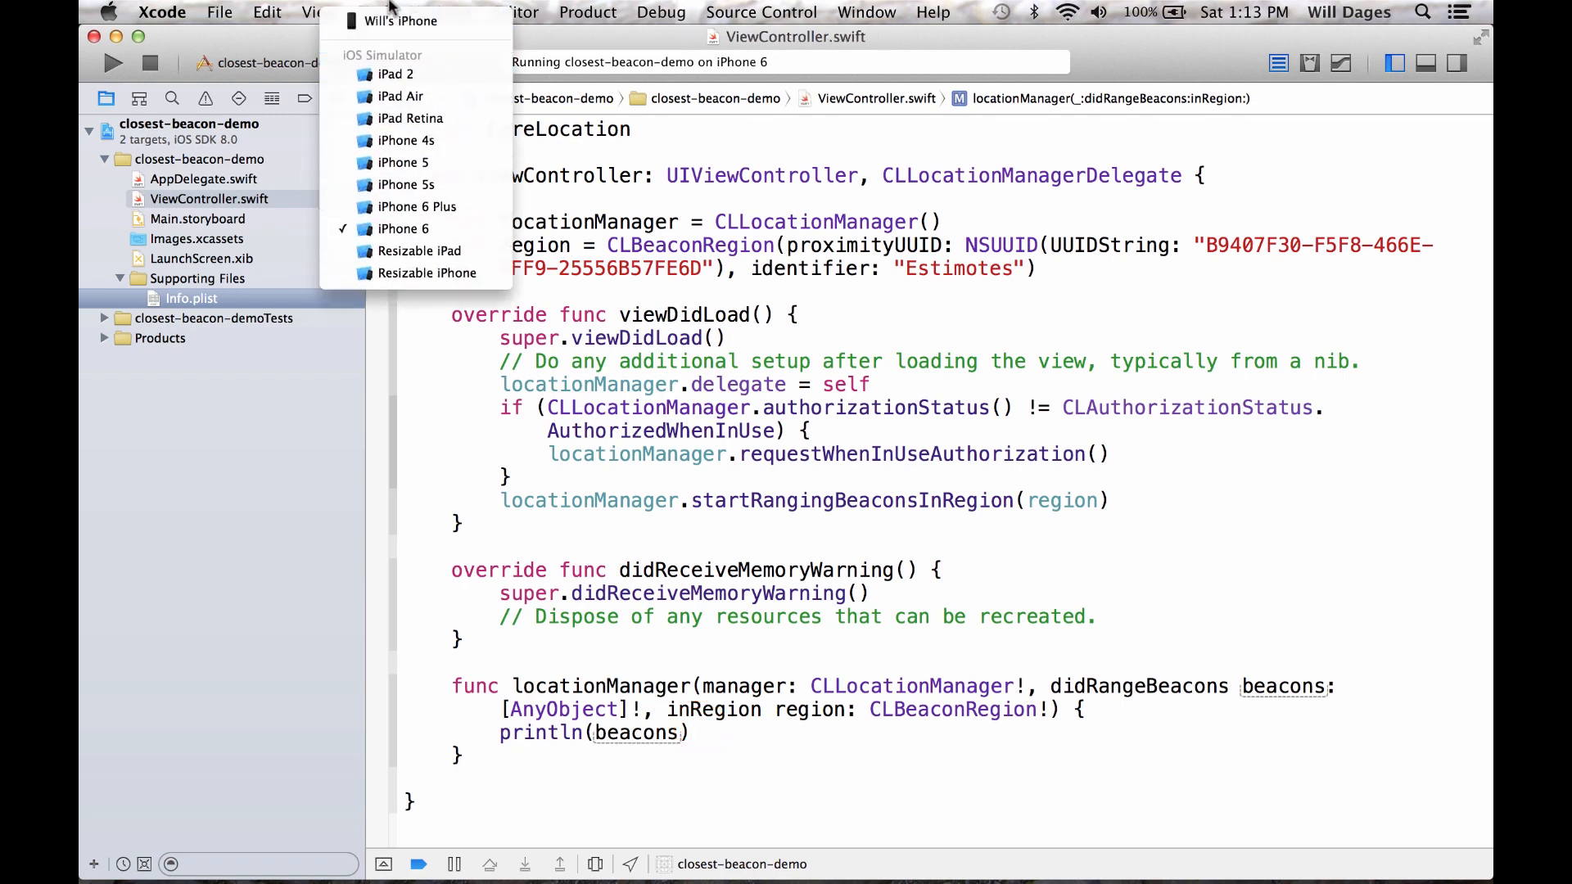
left_click(395, 22)
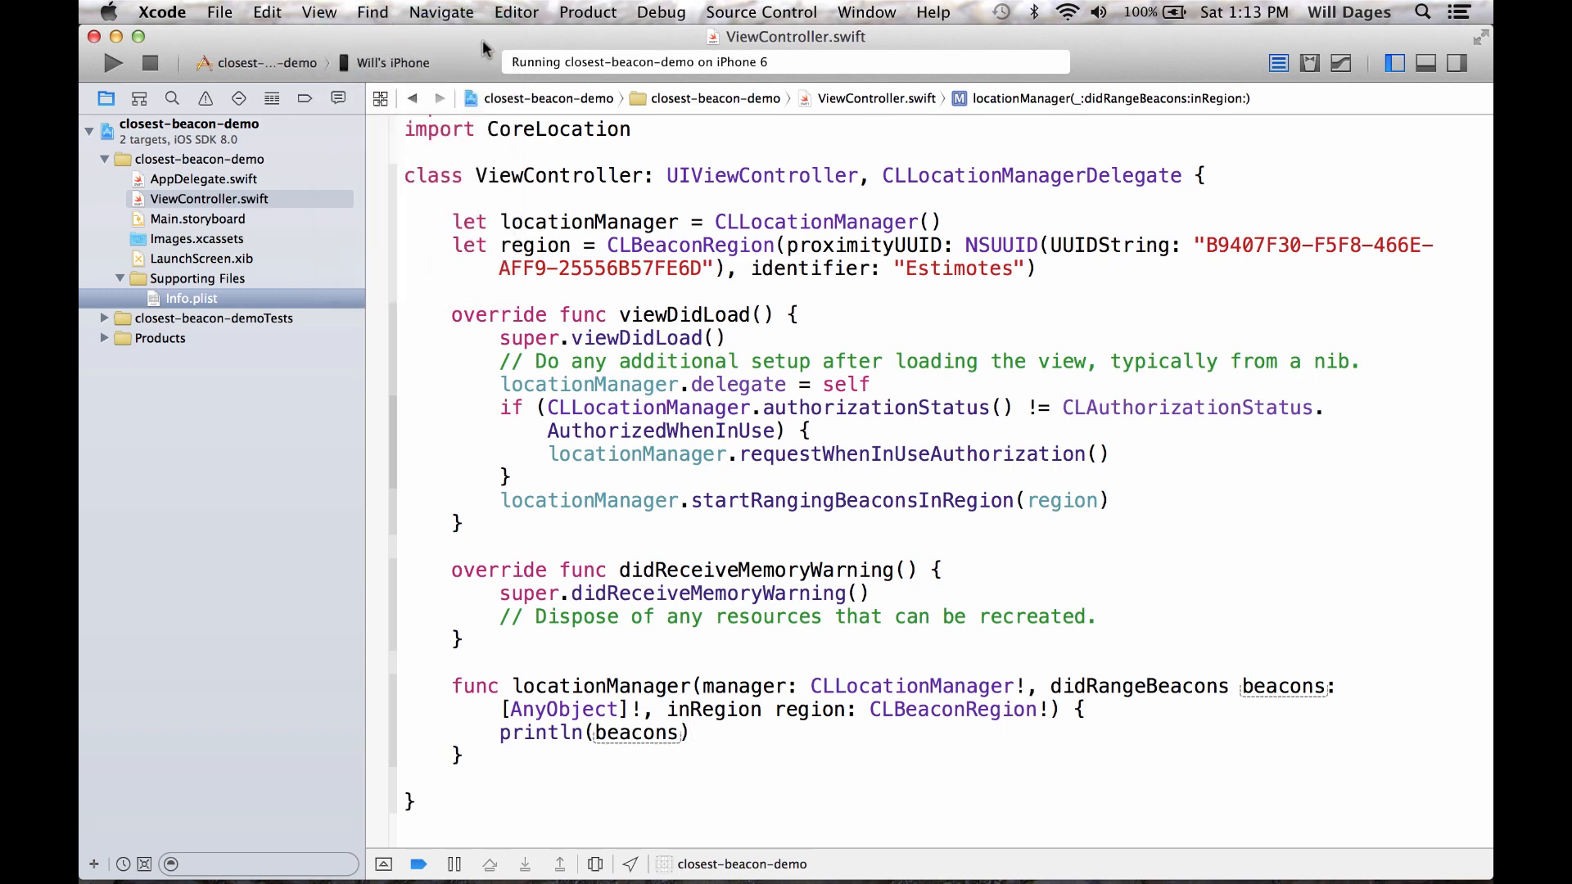
left_click(115, 63)
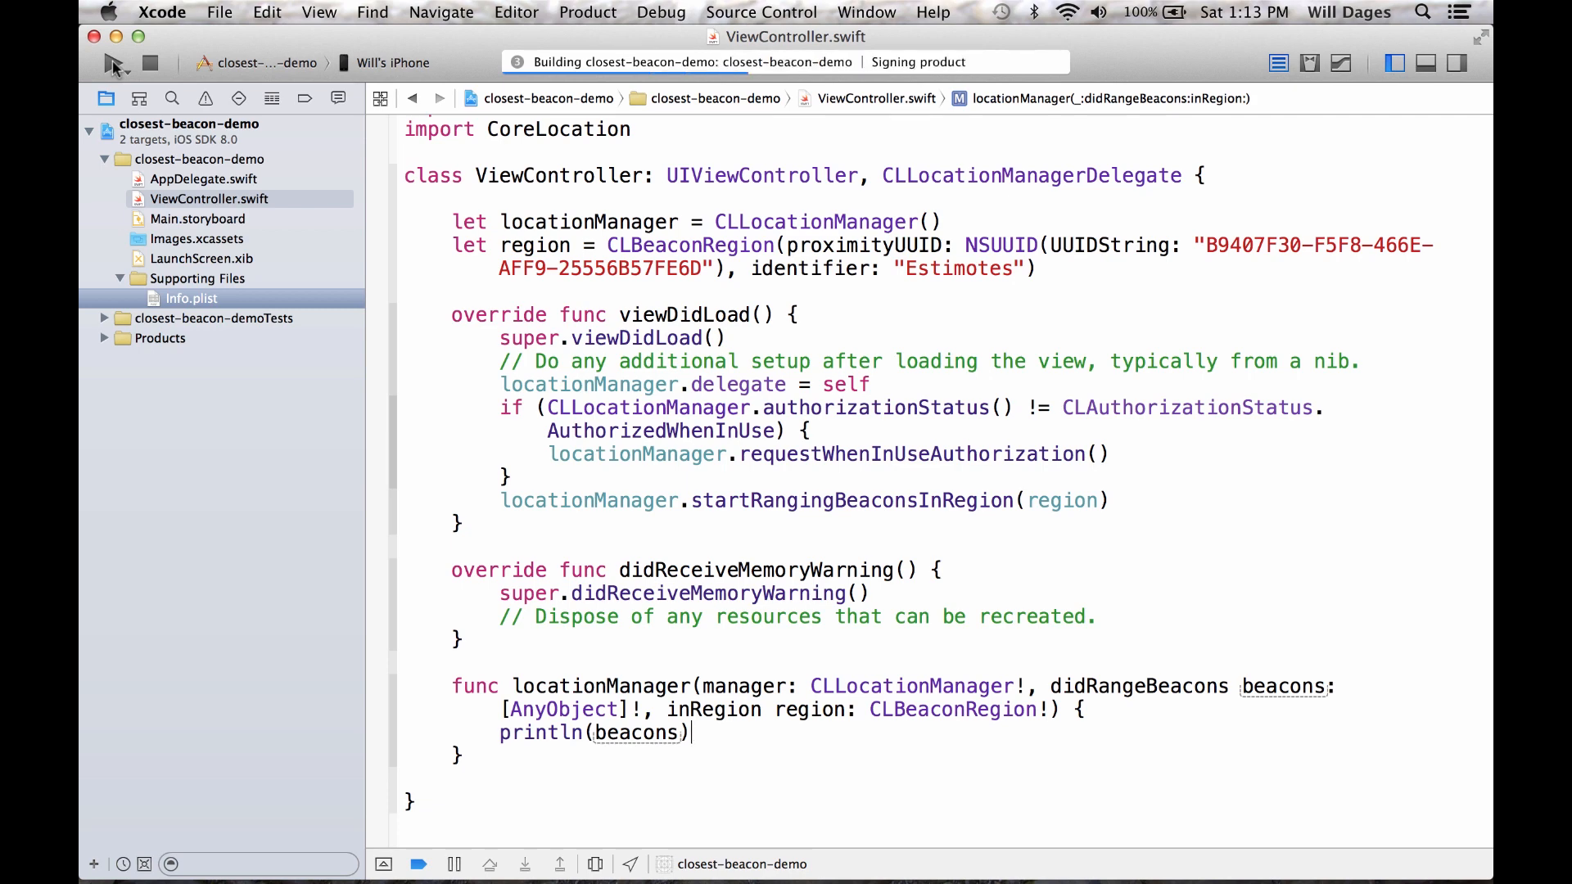
Enlarge the console over the editor so the printed CLBeacon arrays are readable
left_click(1424, 64)
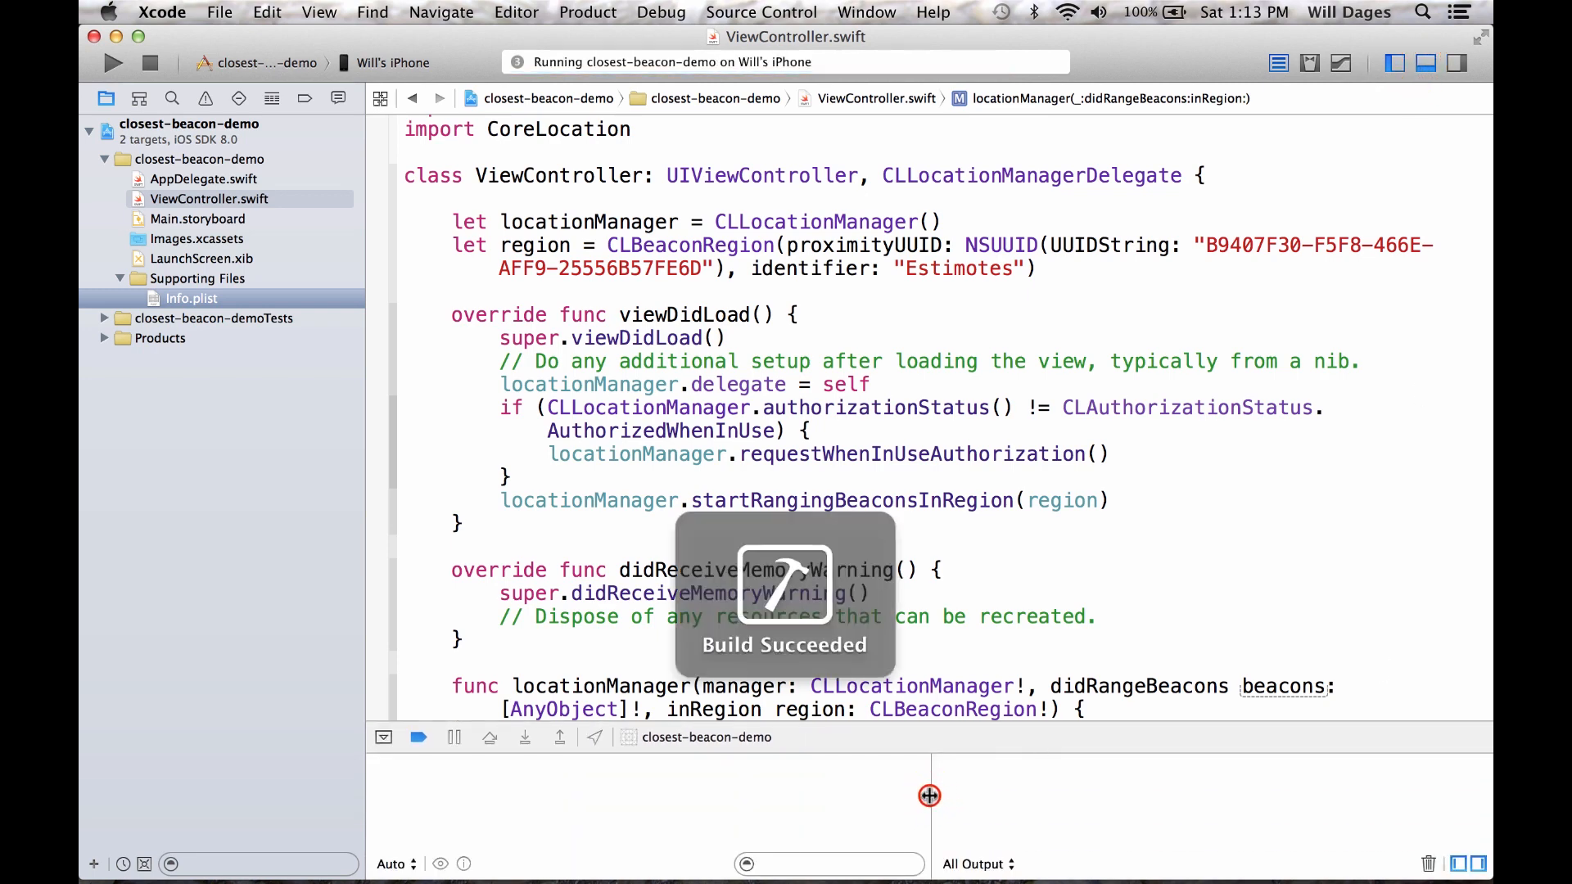
double_click(931, 796)
left_click_drag(892, 737, 901, 288)
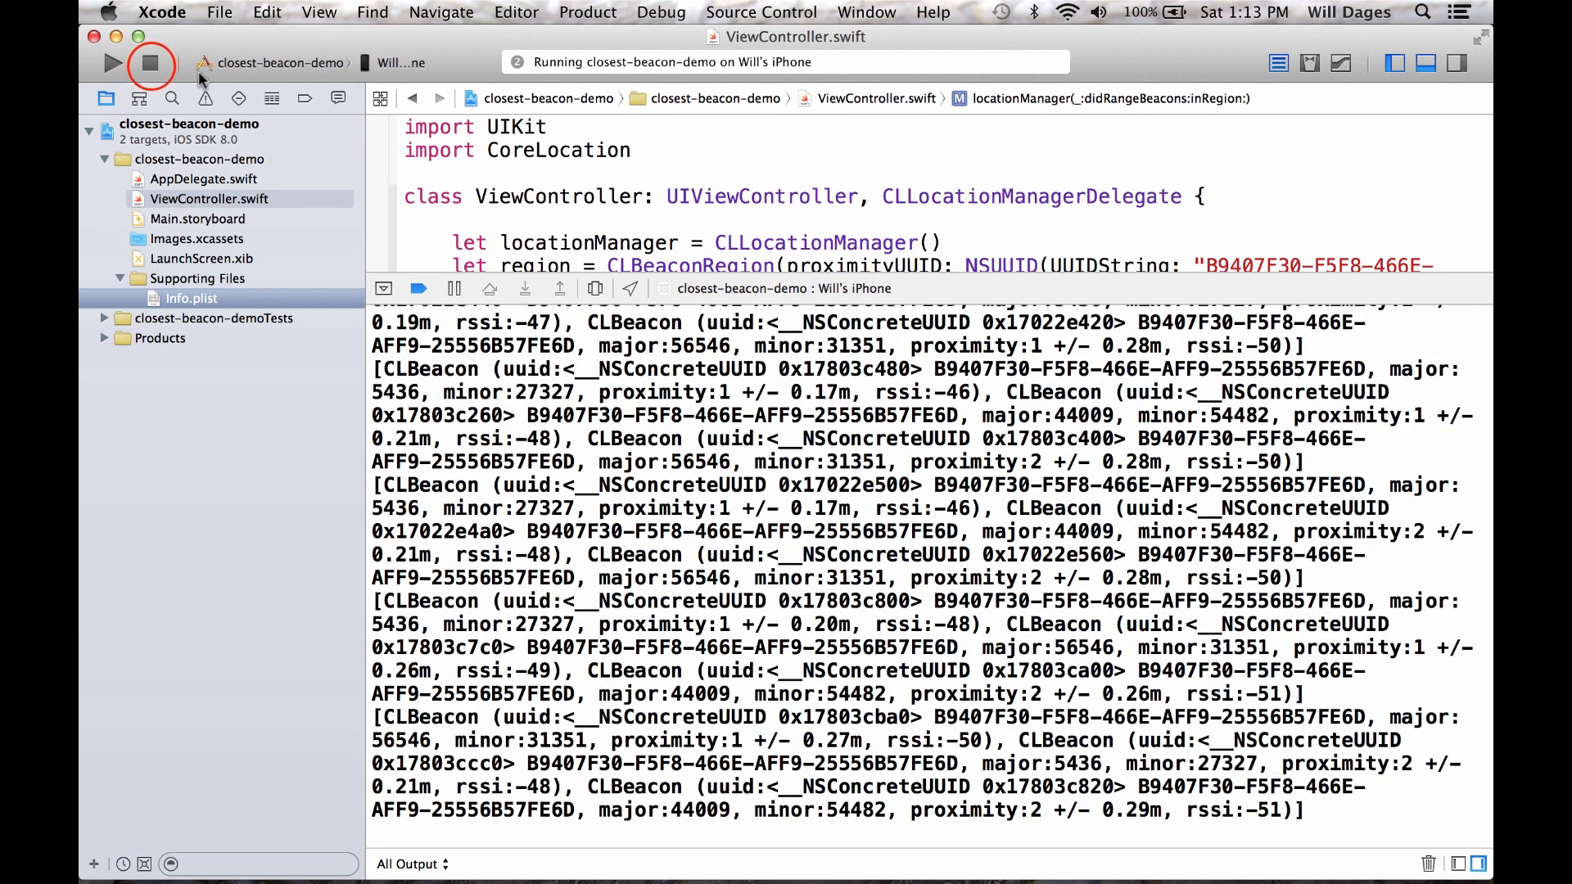
Stop the iPhone run, hide the Navigator and let the console log fill the window
left_click(151, 64)
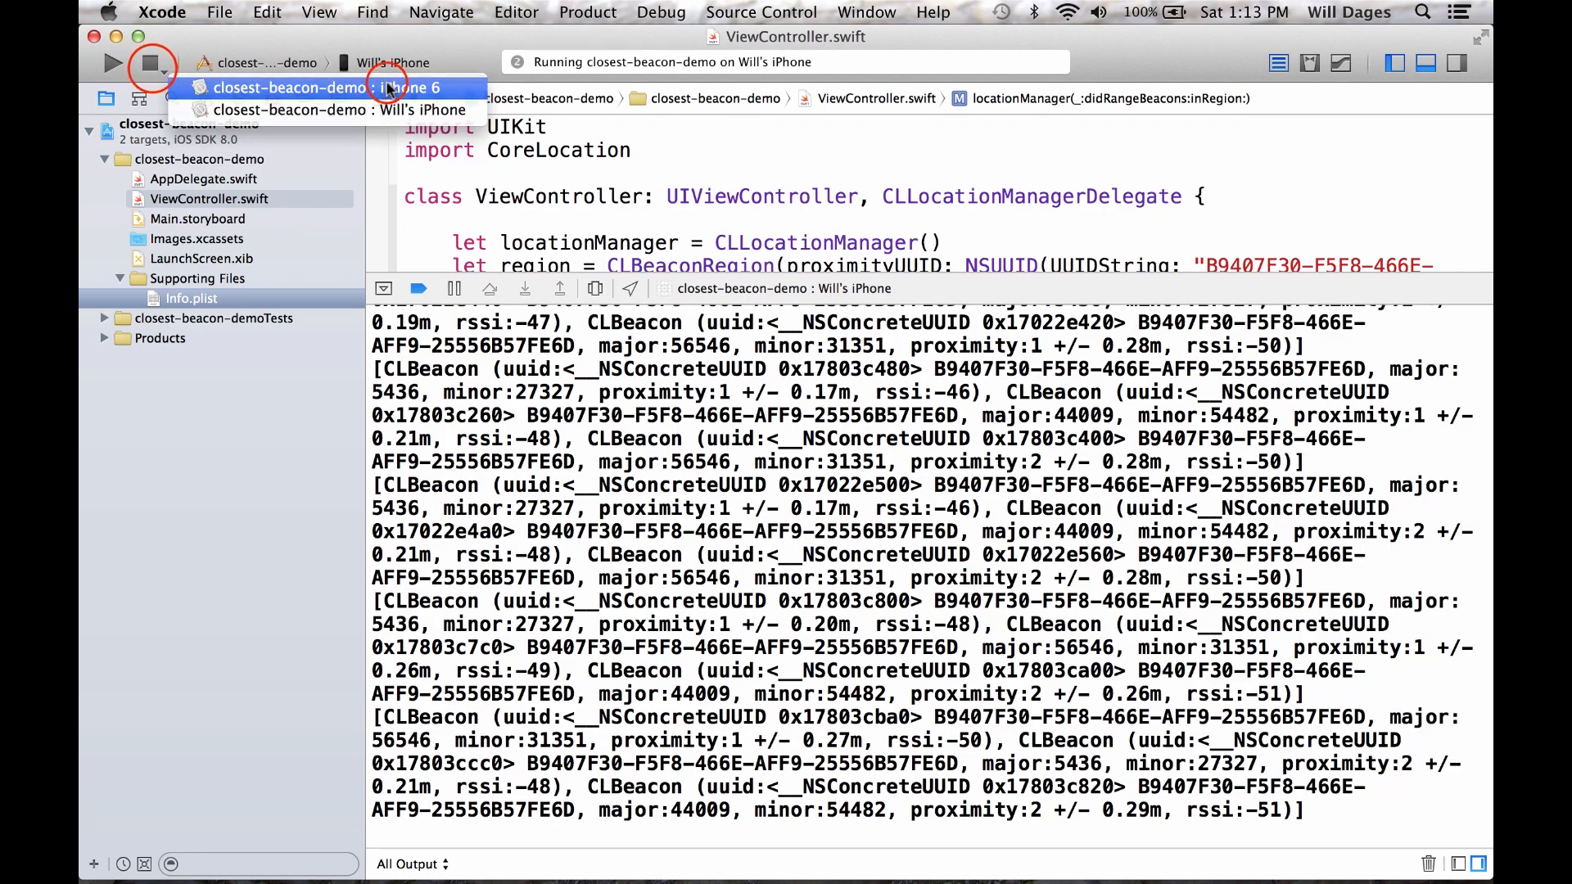
left_click(1396, 63)
left_click_drag(1177, 286, 1176, 99)
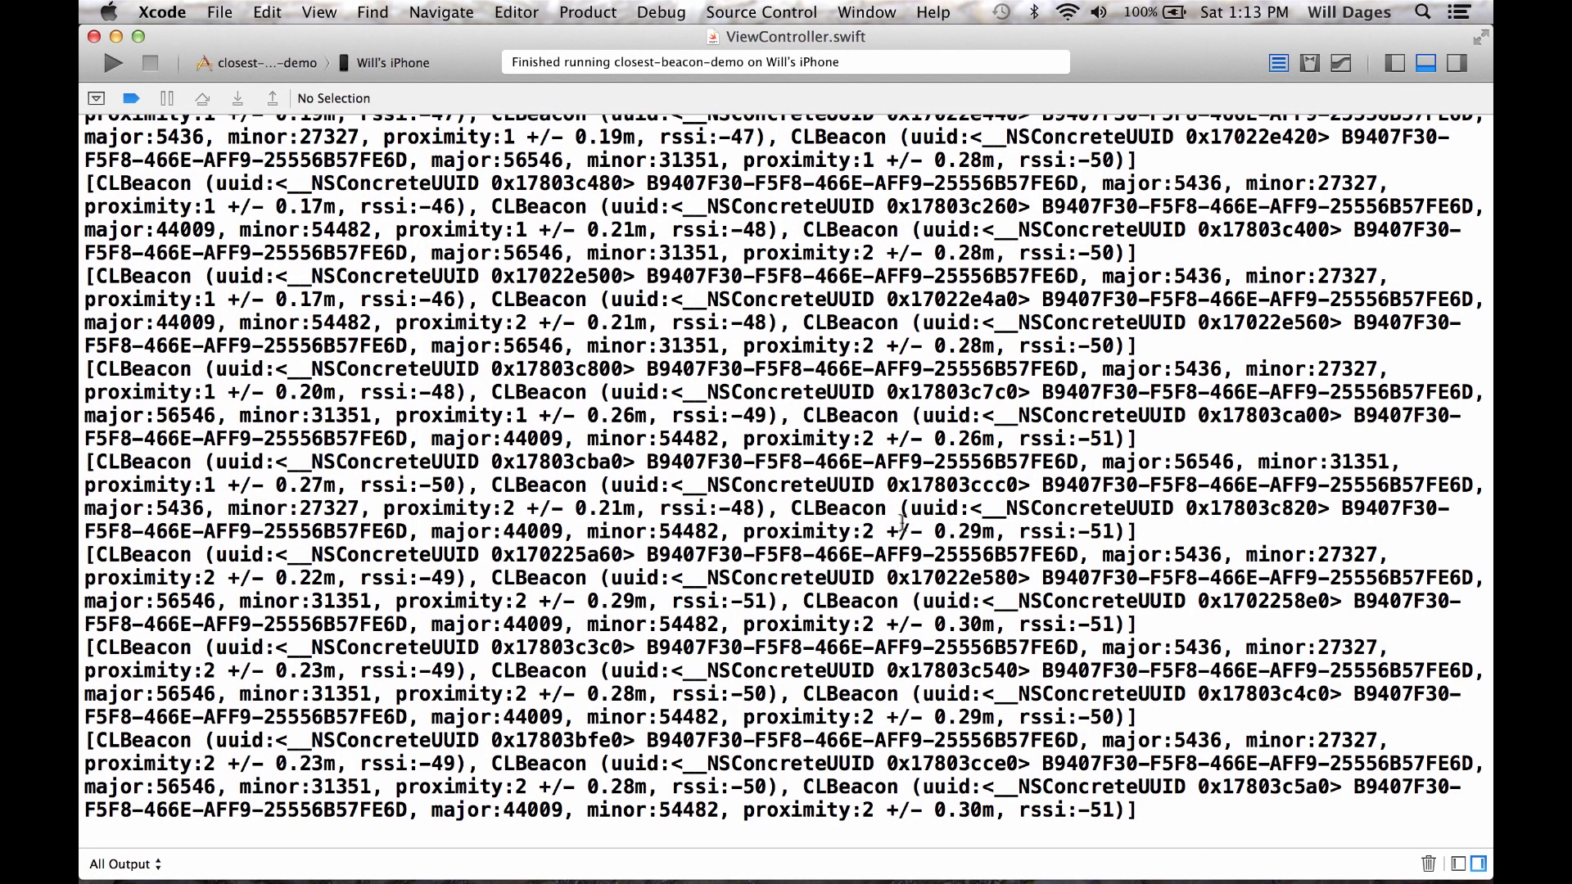
Highlight a beacon entry's UUID, minor value 27327, signal details and the second beacon's entry in the log
left_click(89, 554)
left_click_drag(307, 554, 536, 554)
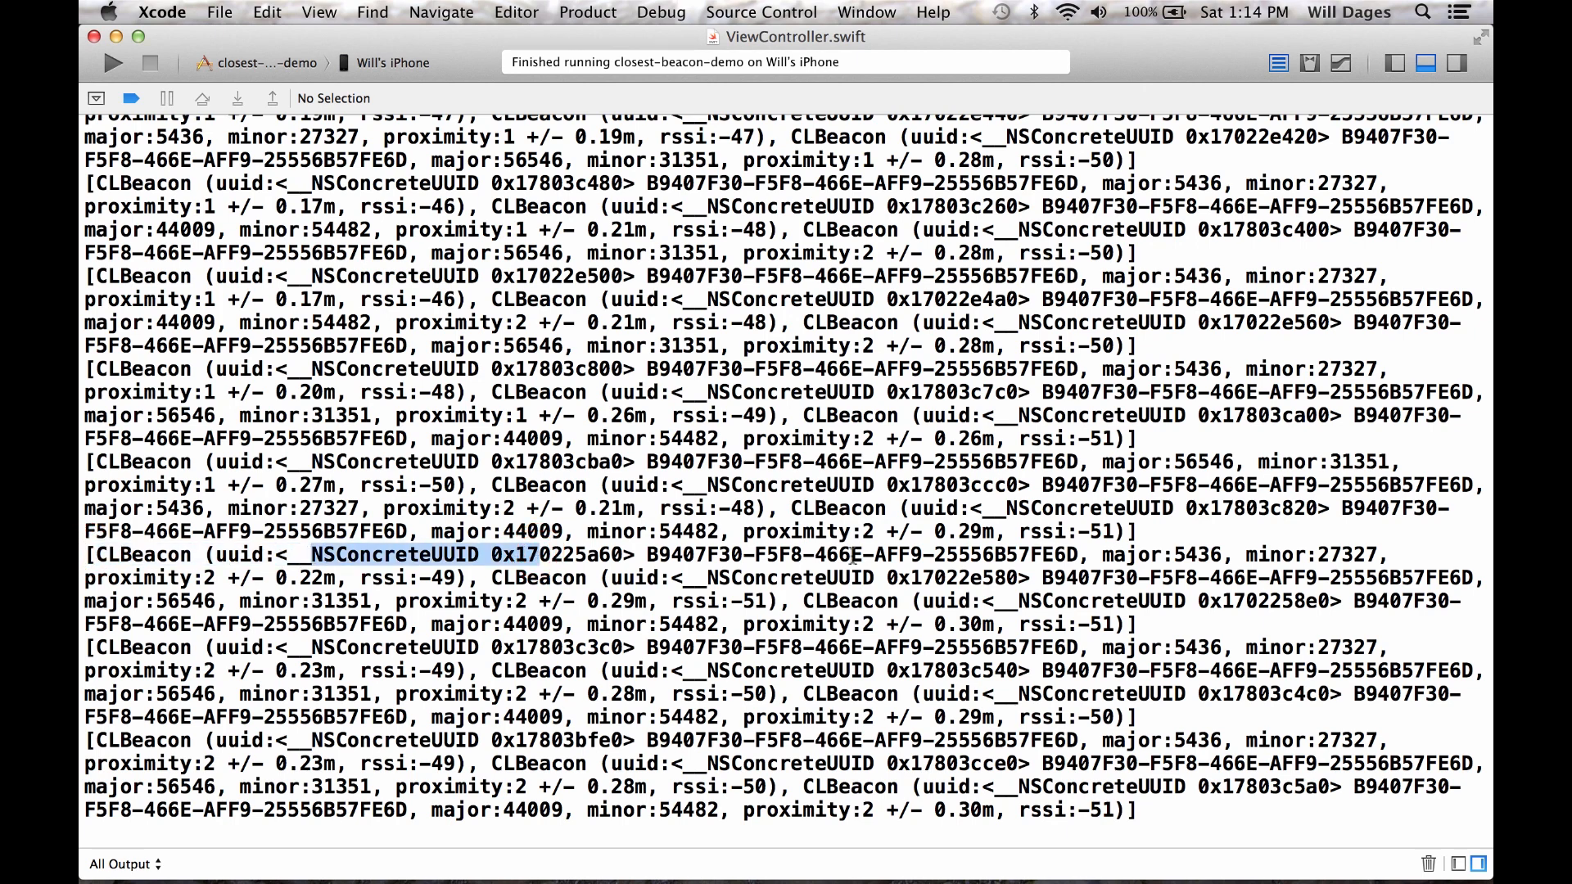
left_click(1101, 555)
left_click(1255, 554)
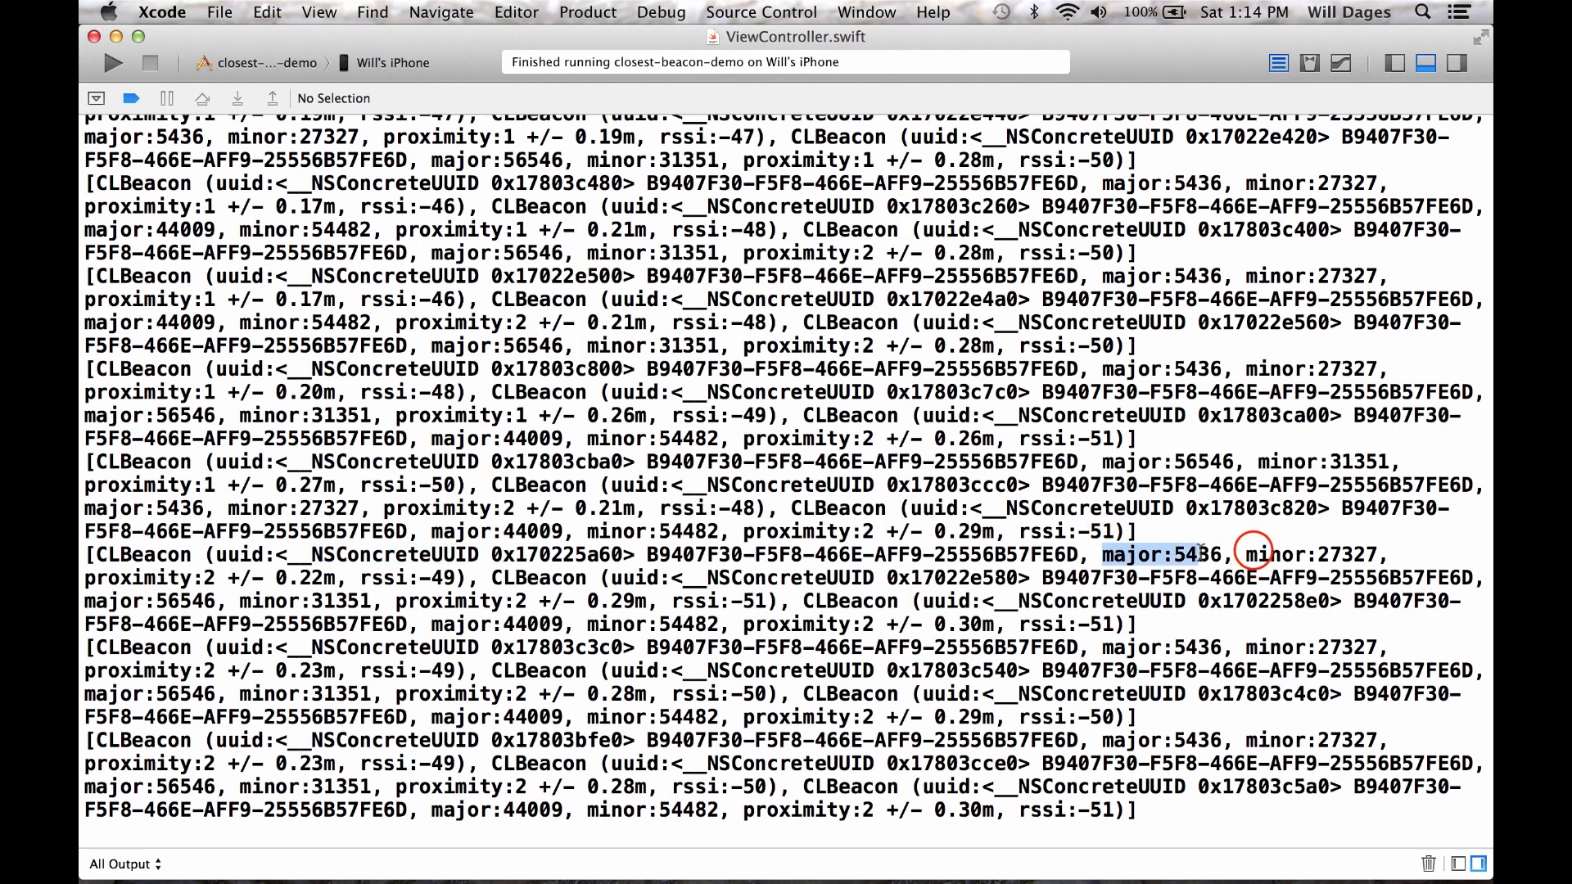
left_click_drag(1249, 554, 1375, 555)
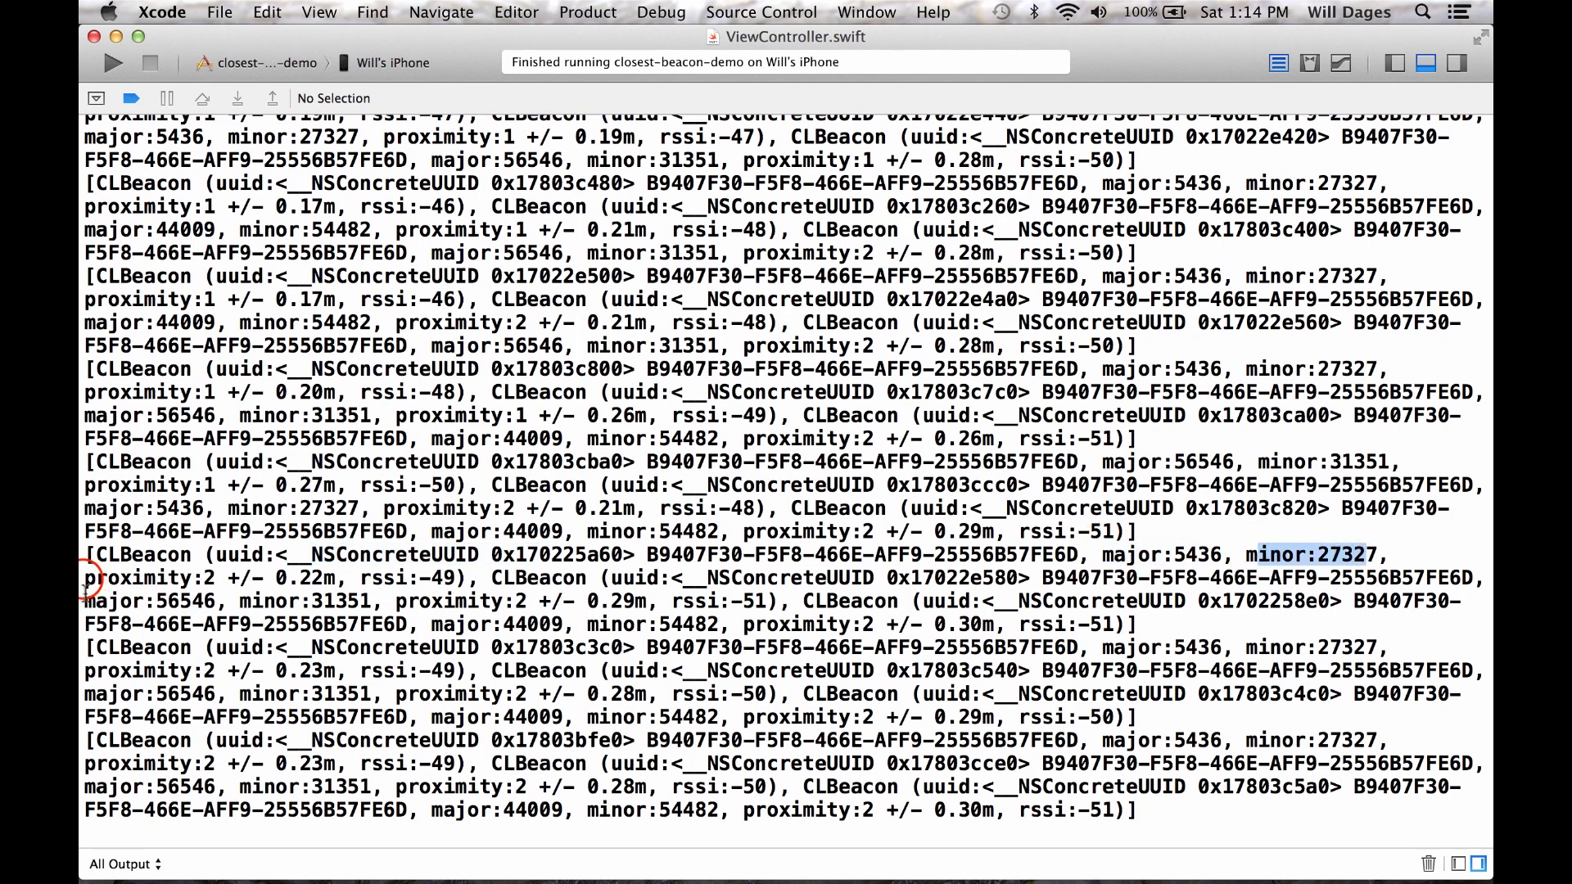
left_click_drag(87, 578, 468, 577)
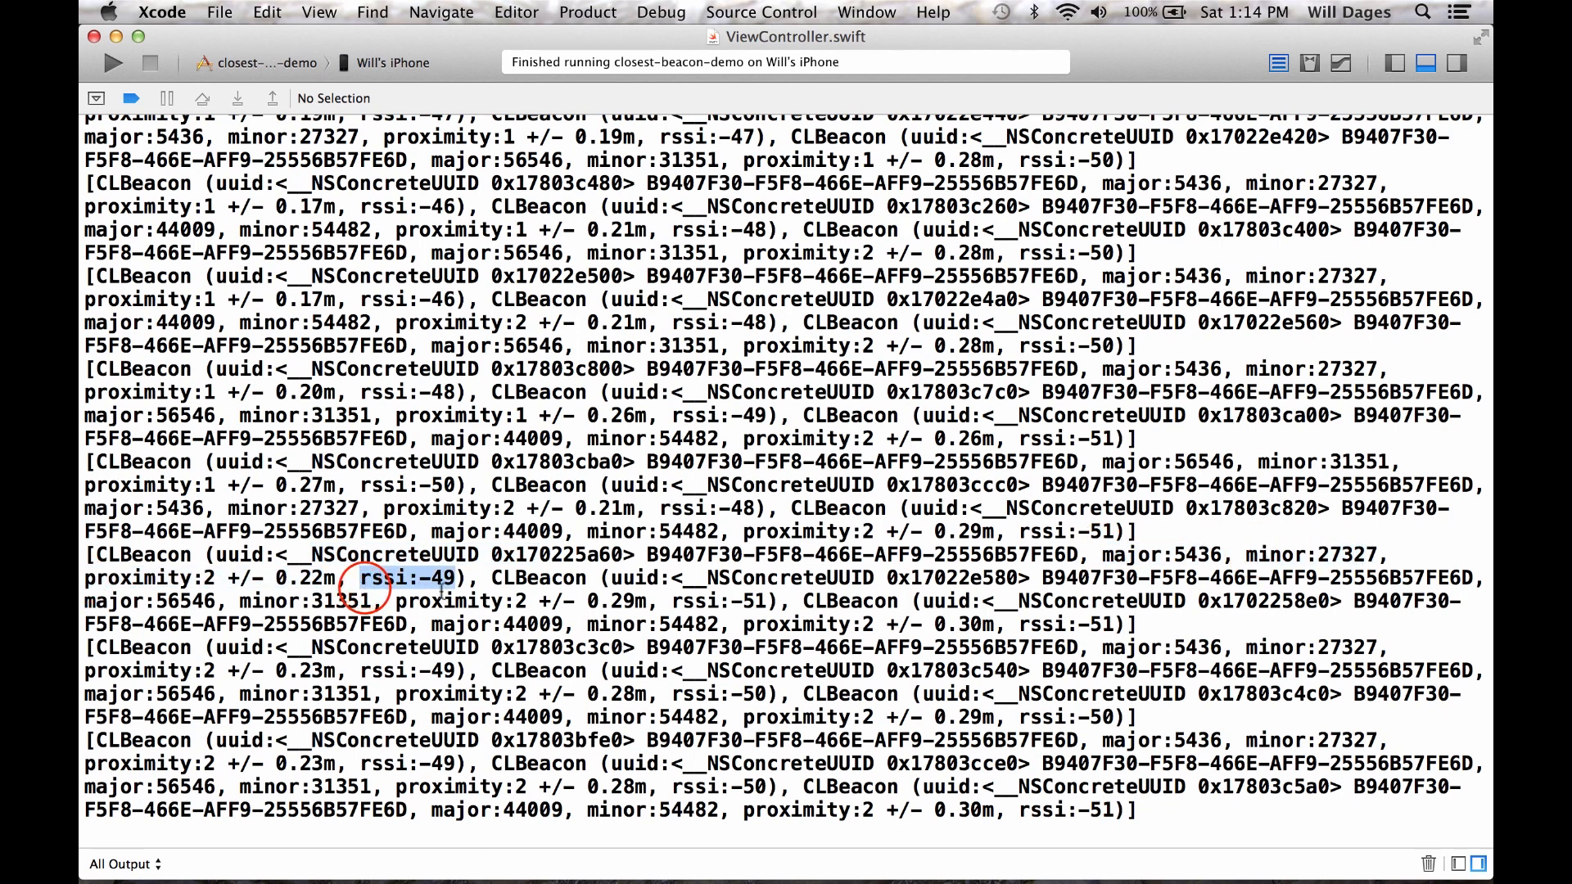
left_click(492, 578)
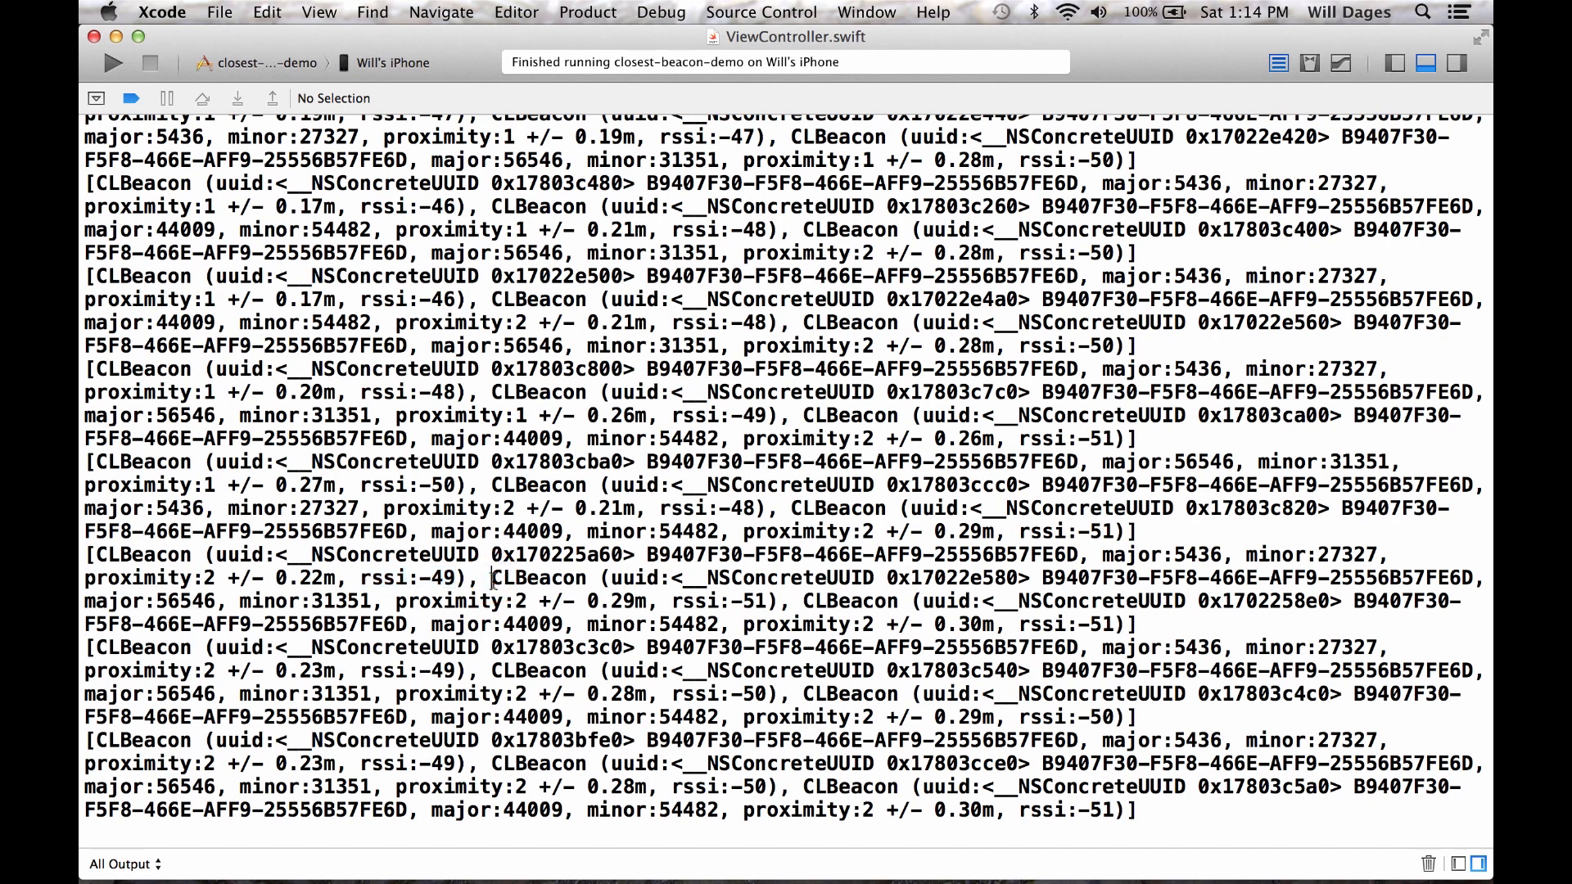
left_click_drag(491, 578, 1124, 624)
left_click(798, 600)
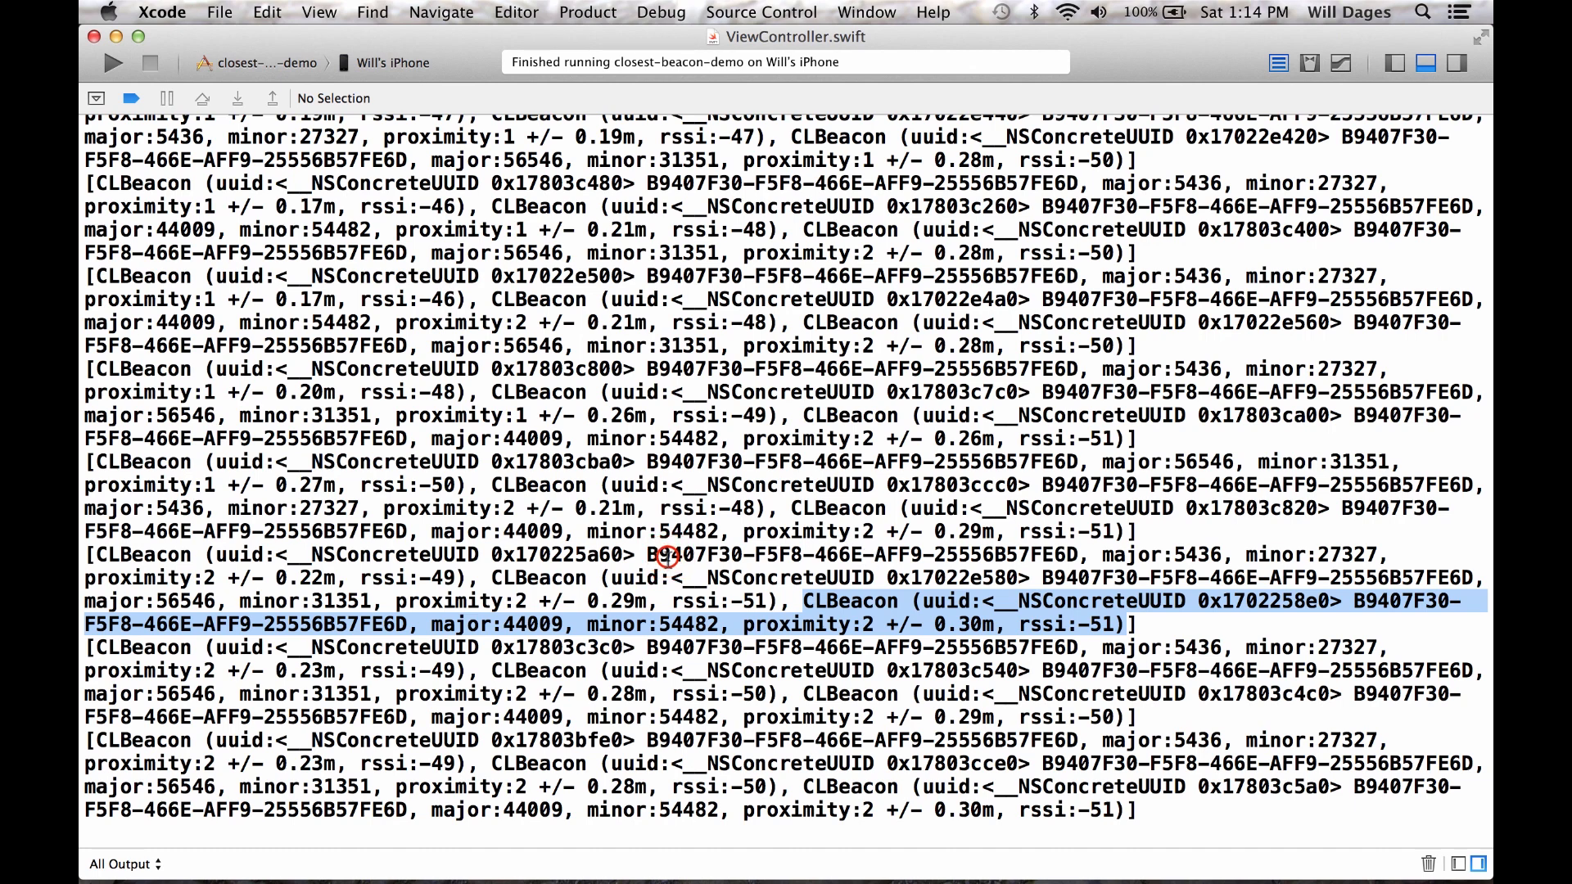
Highlight the proximity UUID, proximity value 2 and the rssi values -49, -51 and -51 of the three beacons
left_click_drag(670, 555, 1081, 557)
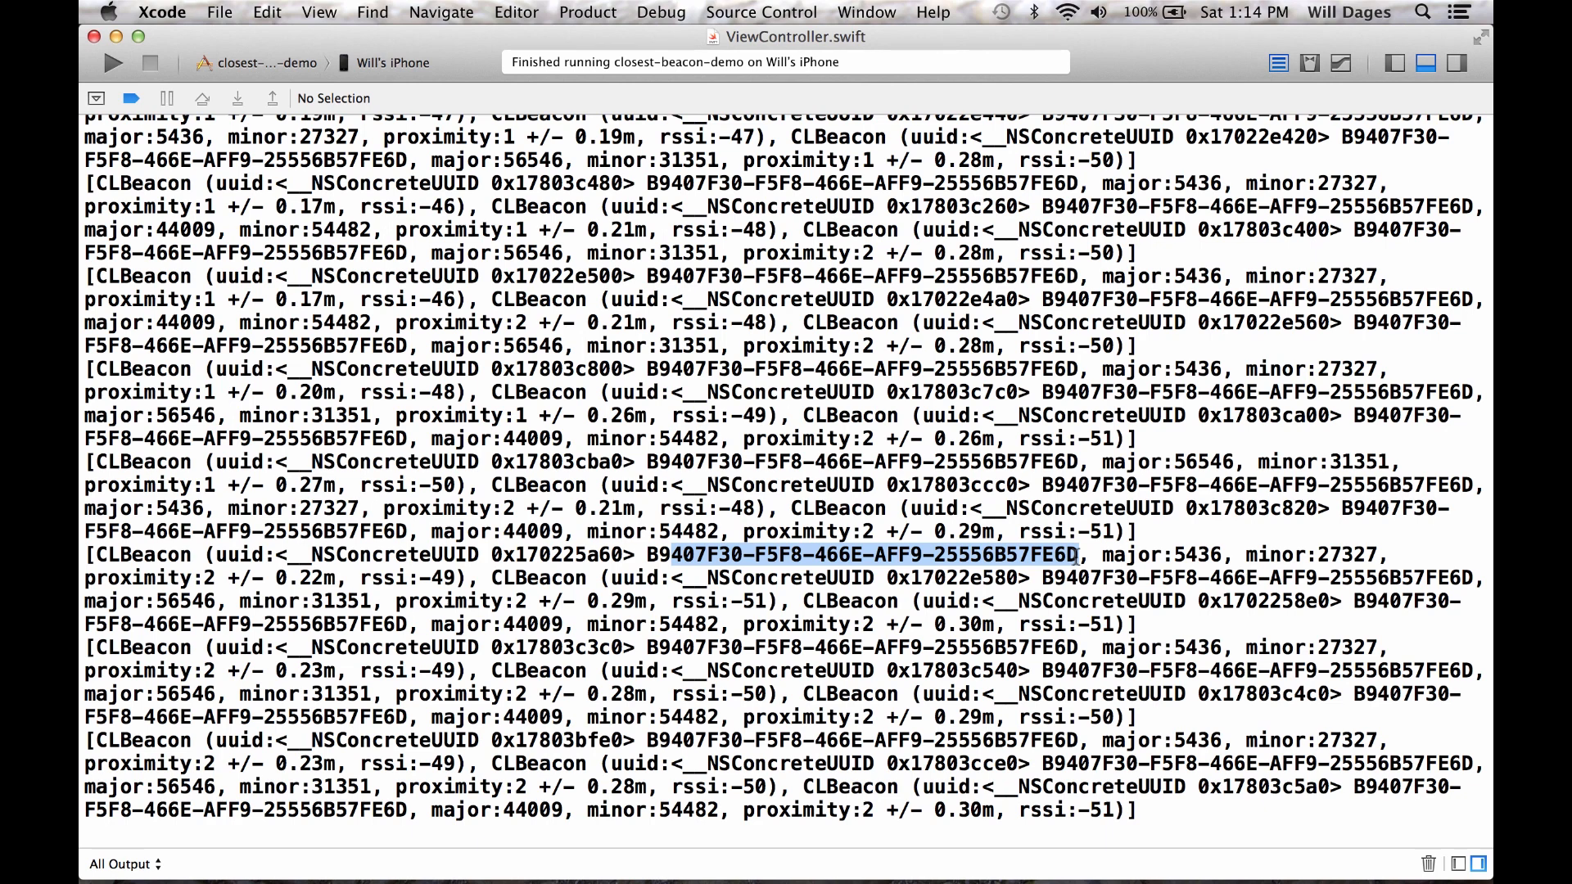
left_click_drag(87, 578, 214, 578)
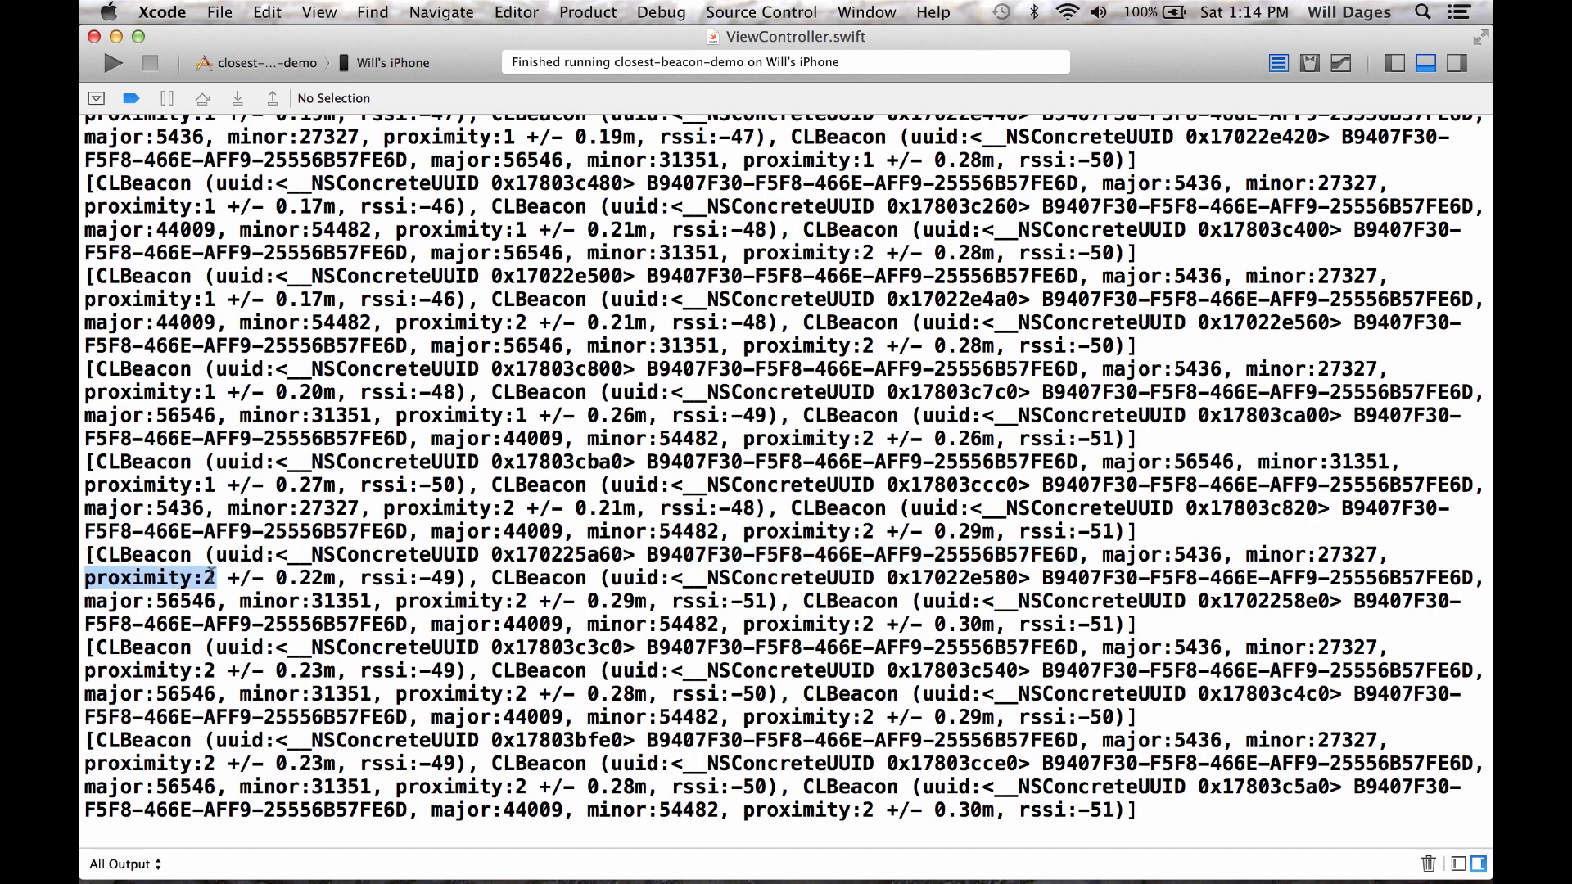
left_click(208, 575)
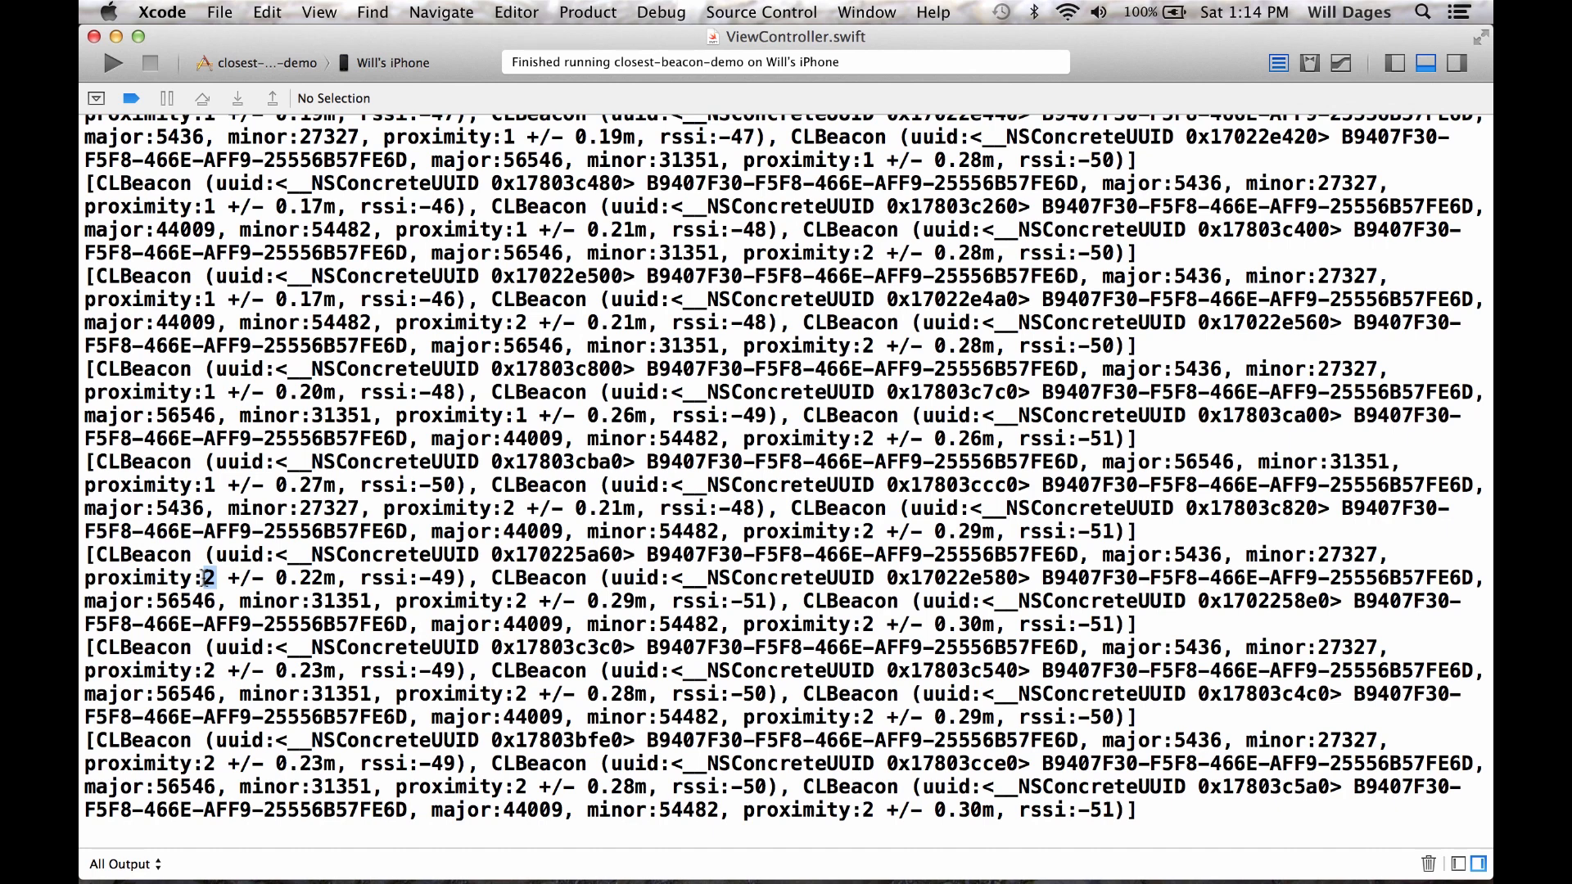
left_click(209, 577)
double_click(209, 578)
left_click_drag(359, 577, 464, 577)
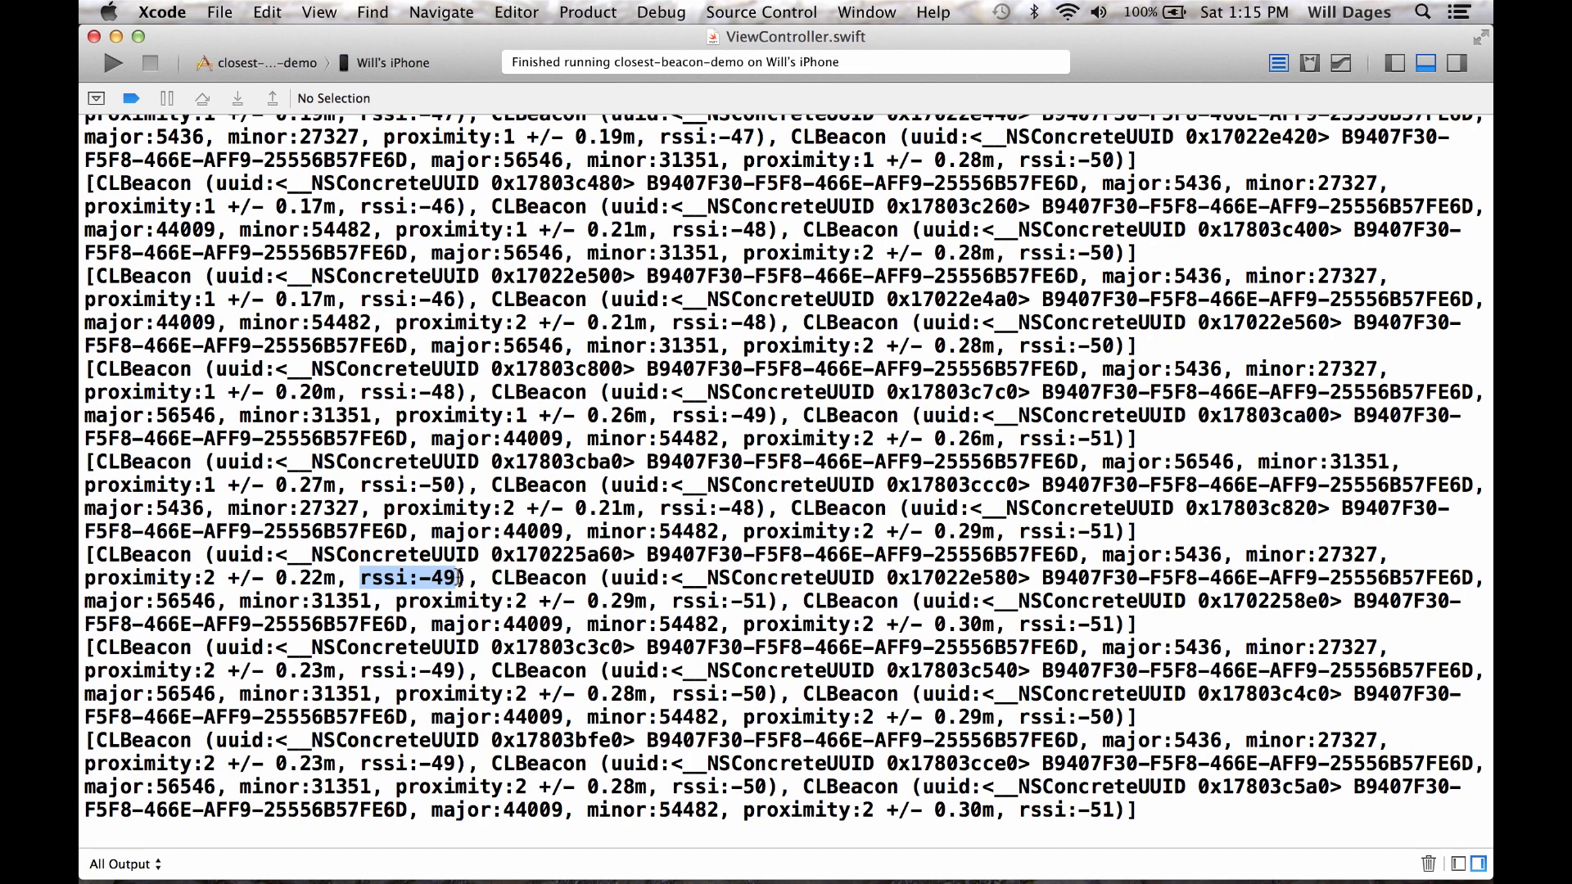
left_click(463, 577)
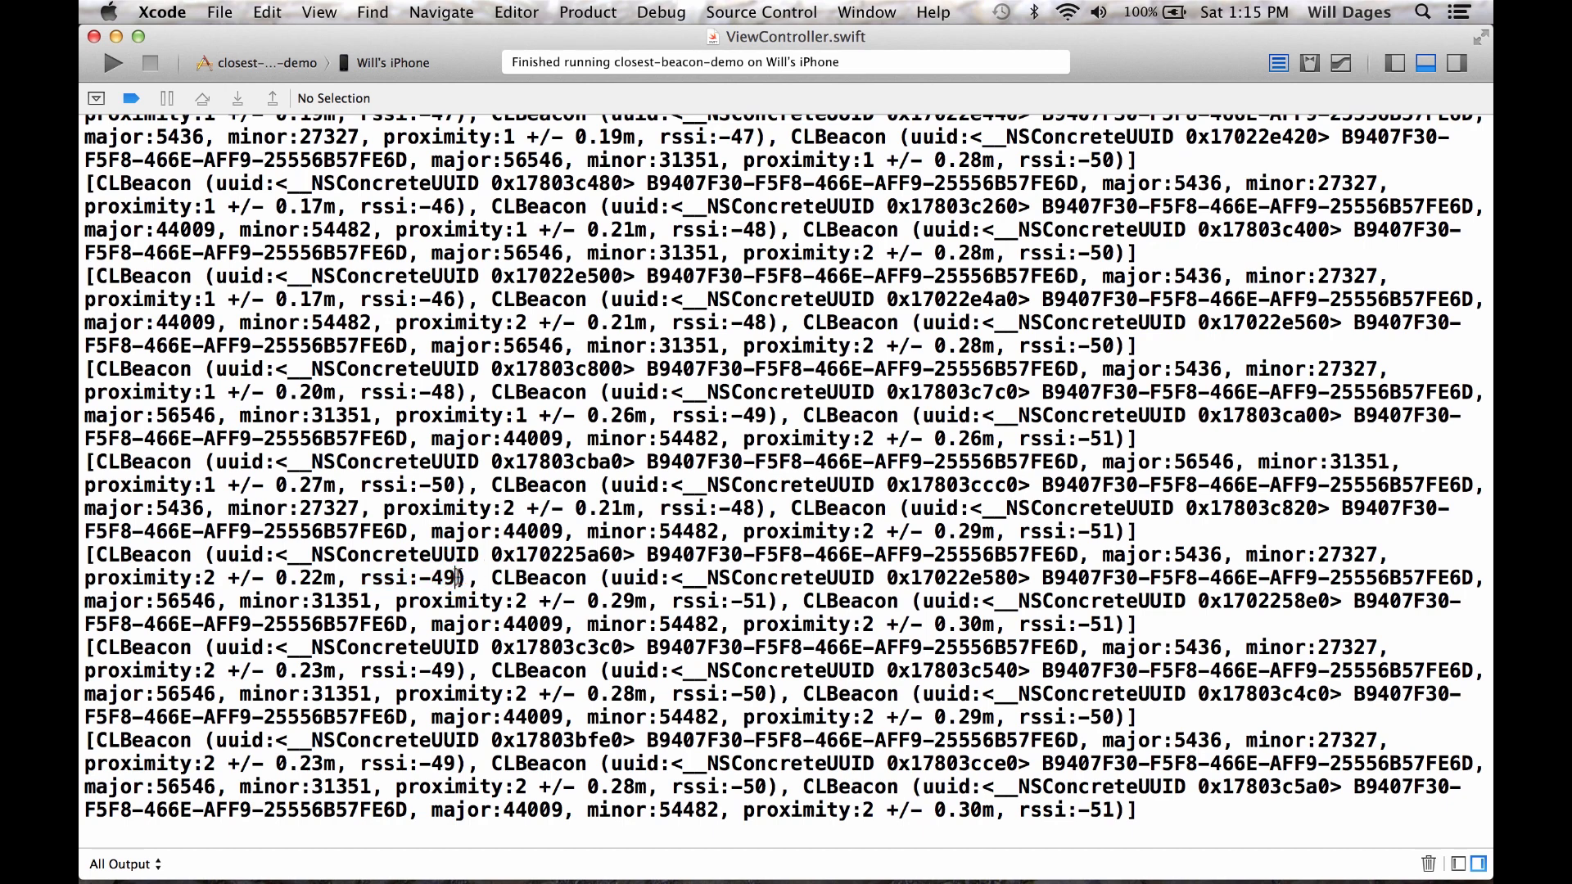
left_click_drag(359, 577, 462, 577)
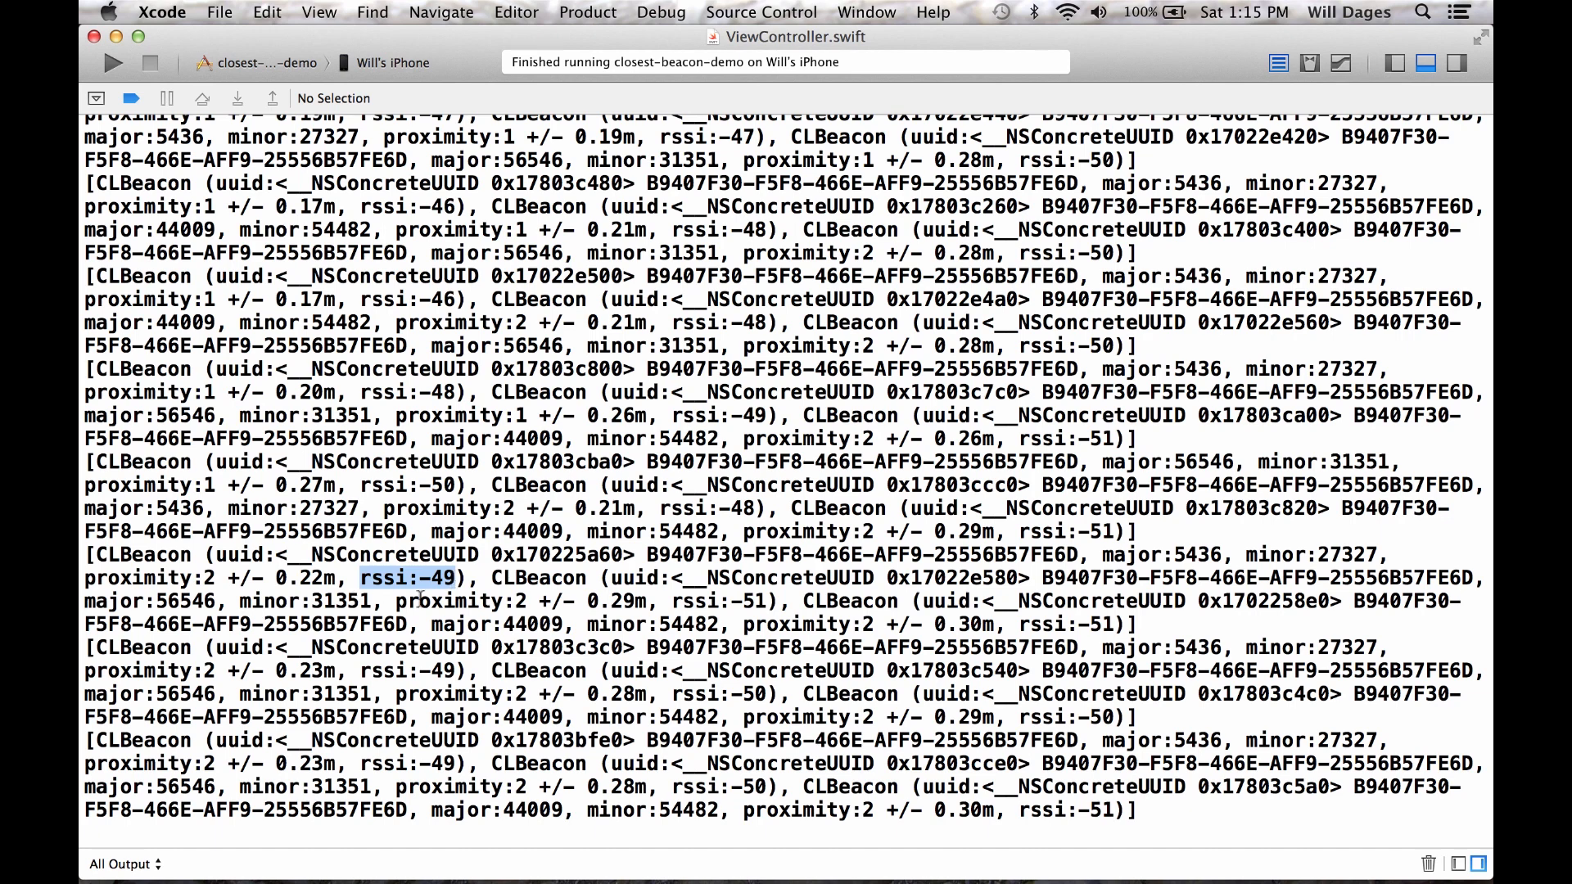
left_click_drag(673, 601, 767, 600)
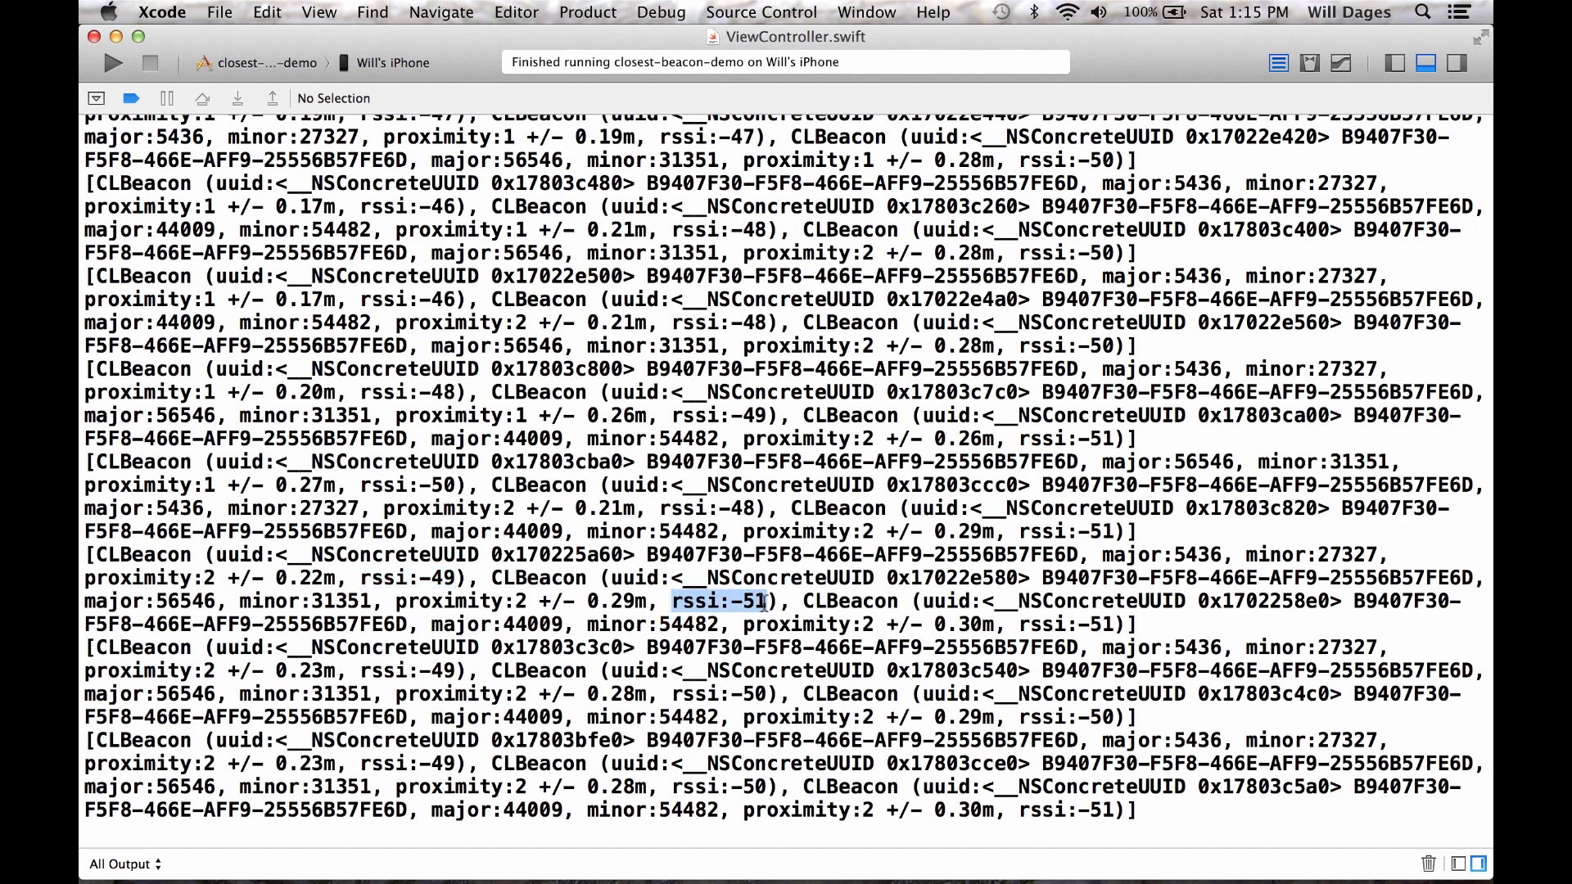
left_click_drag(1020, 626, 1112, 625)
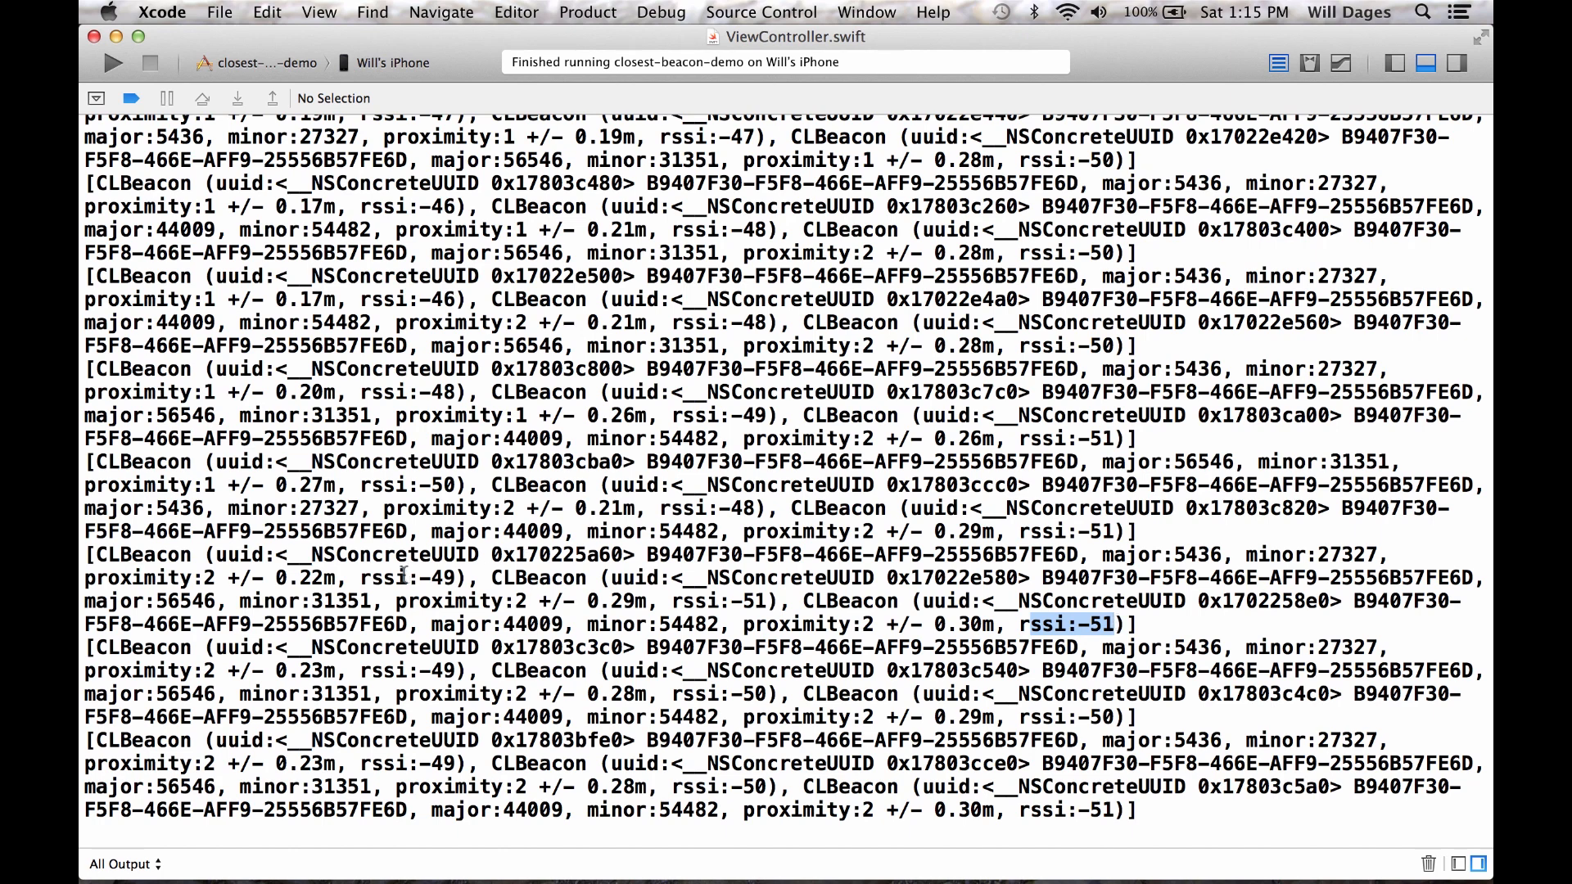
Compare the three beacon entries' proximity and rssi, ending with the whole closest-beacon entry highlighted
mouse_move(362, 578)
left_mouse_down()
mouse_move(1079, 577)
mouse_move(1130, 624)
left_mouse_up()
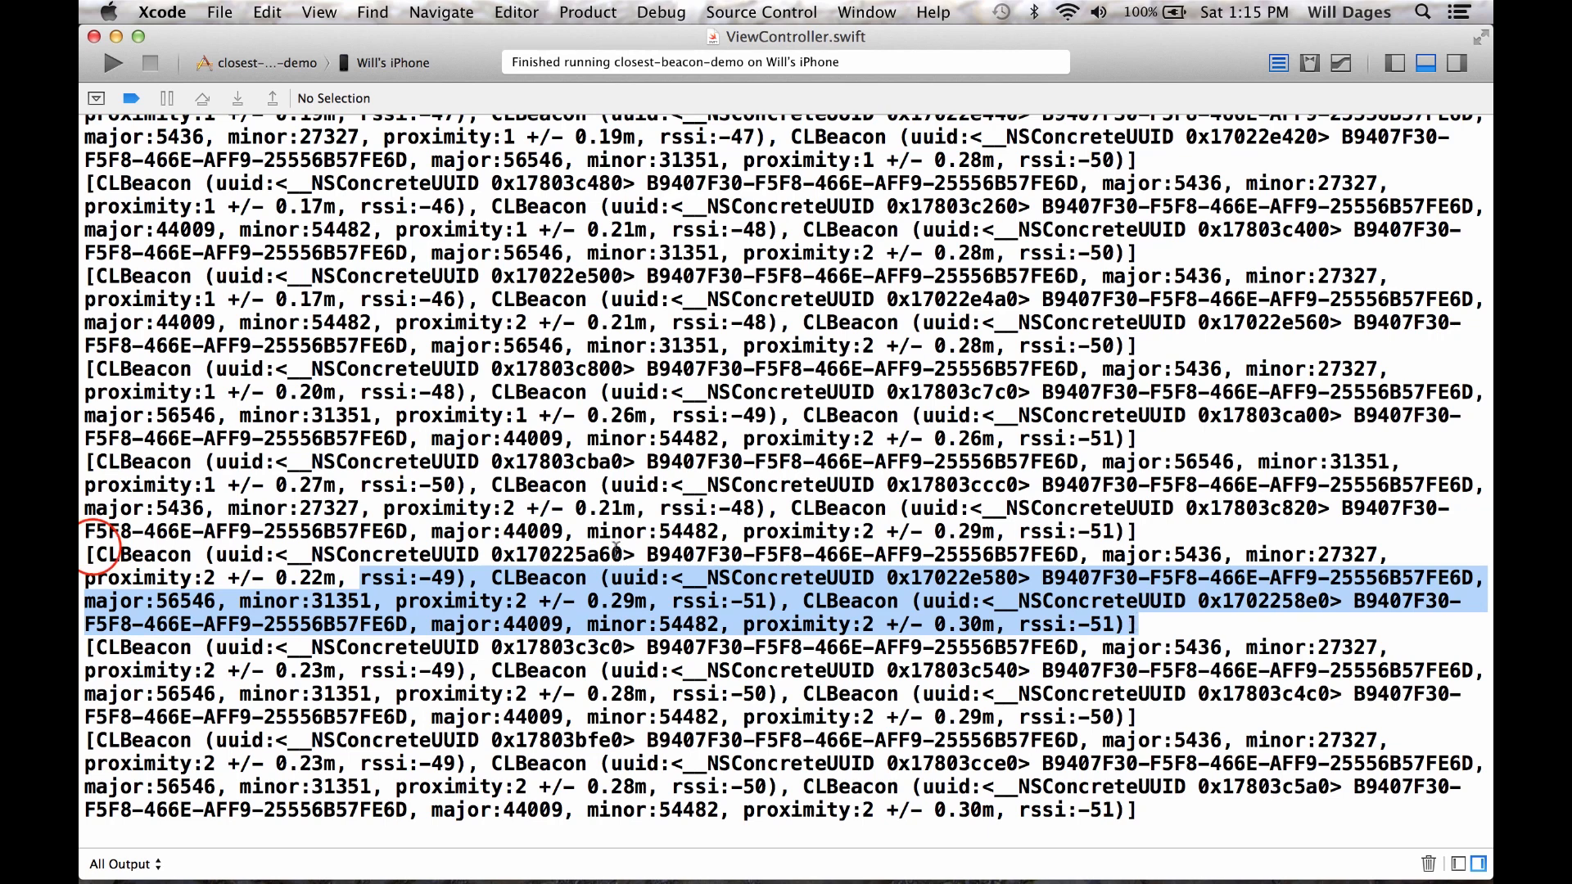
left_click_drag(88, 553, 469, 578)
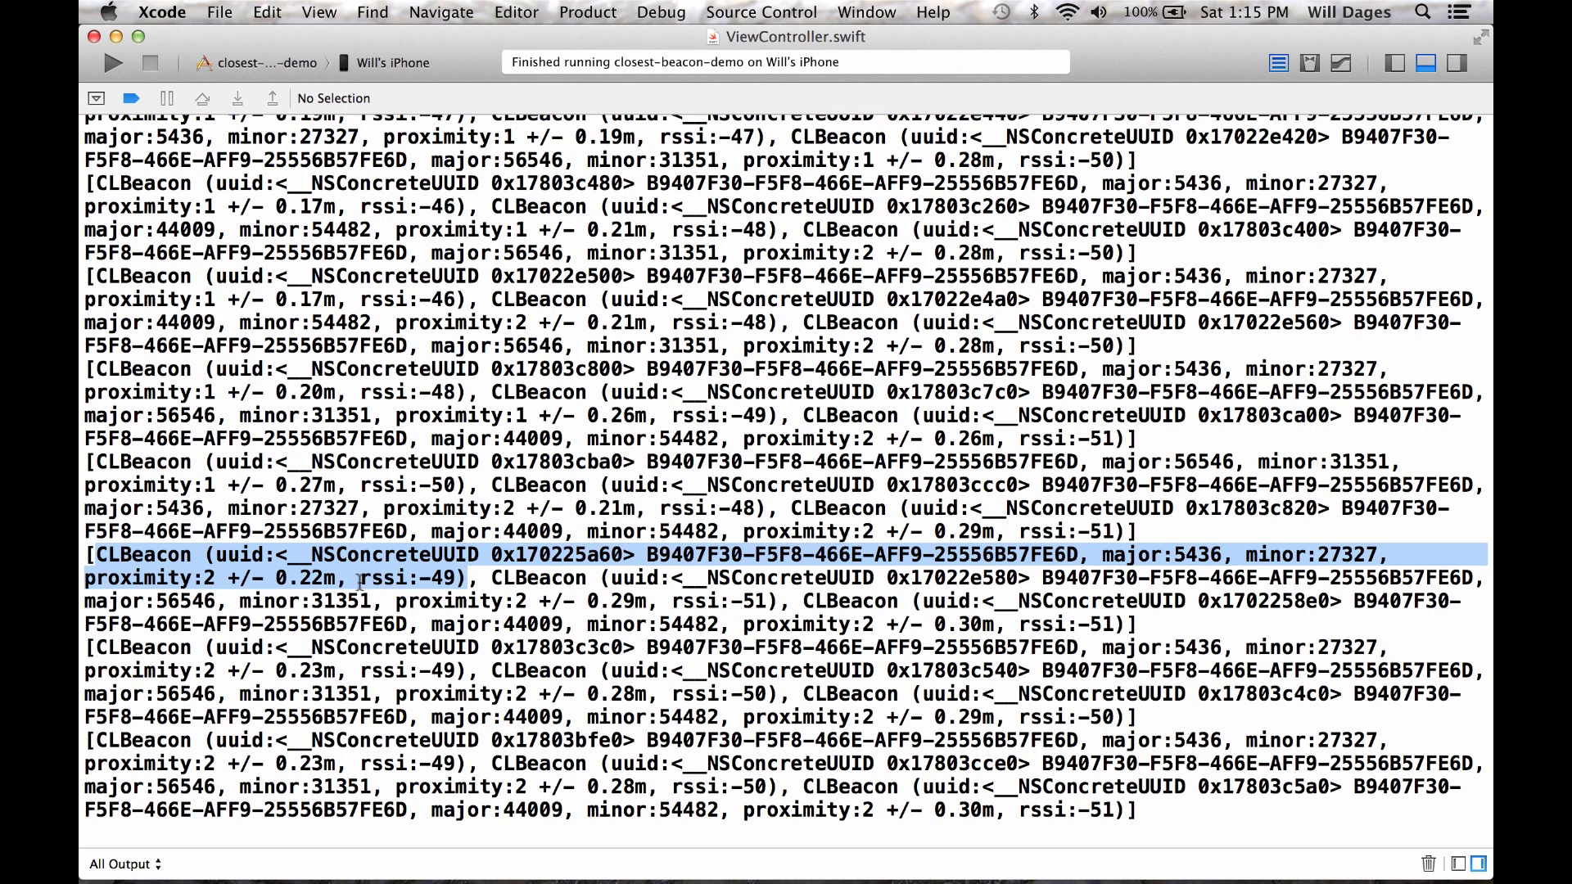
double_click(516, 600)
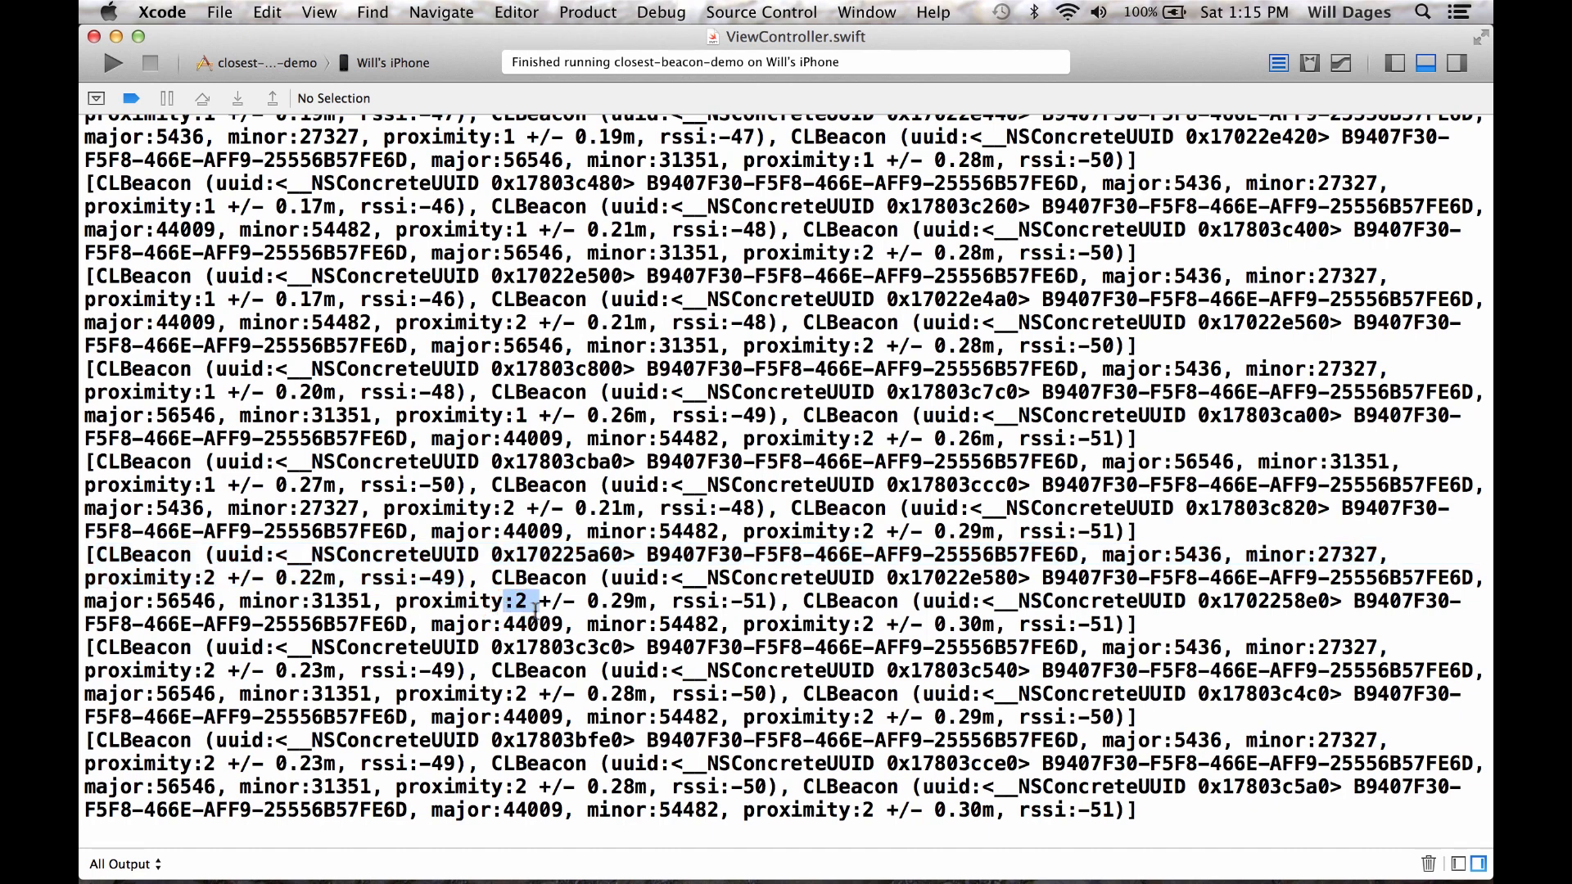
double_click(862, 625)
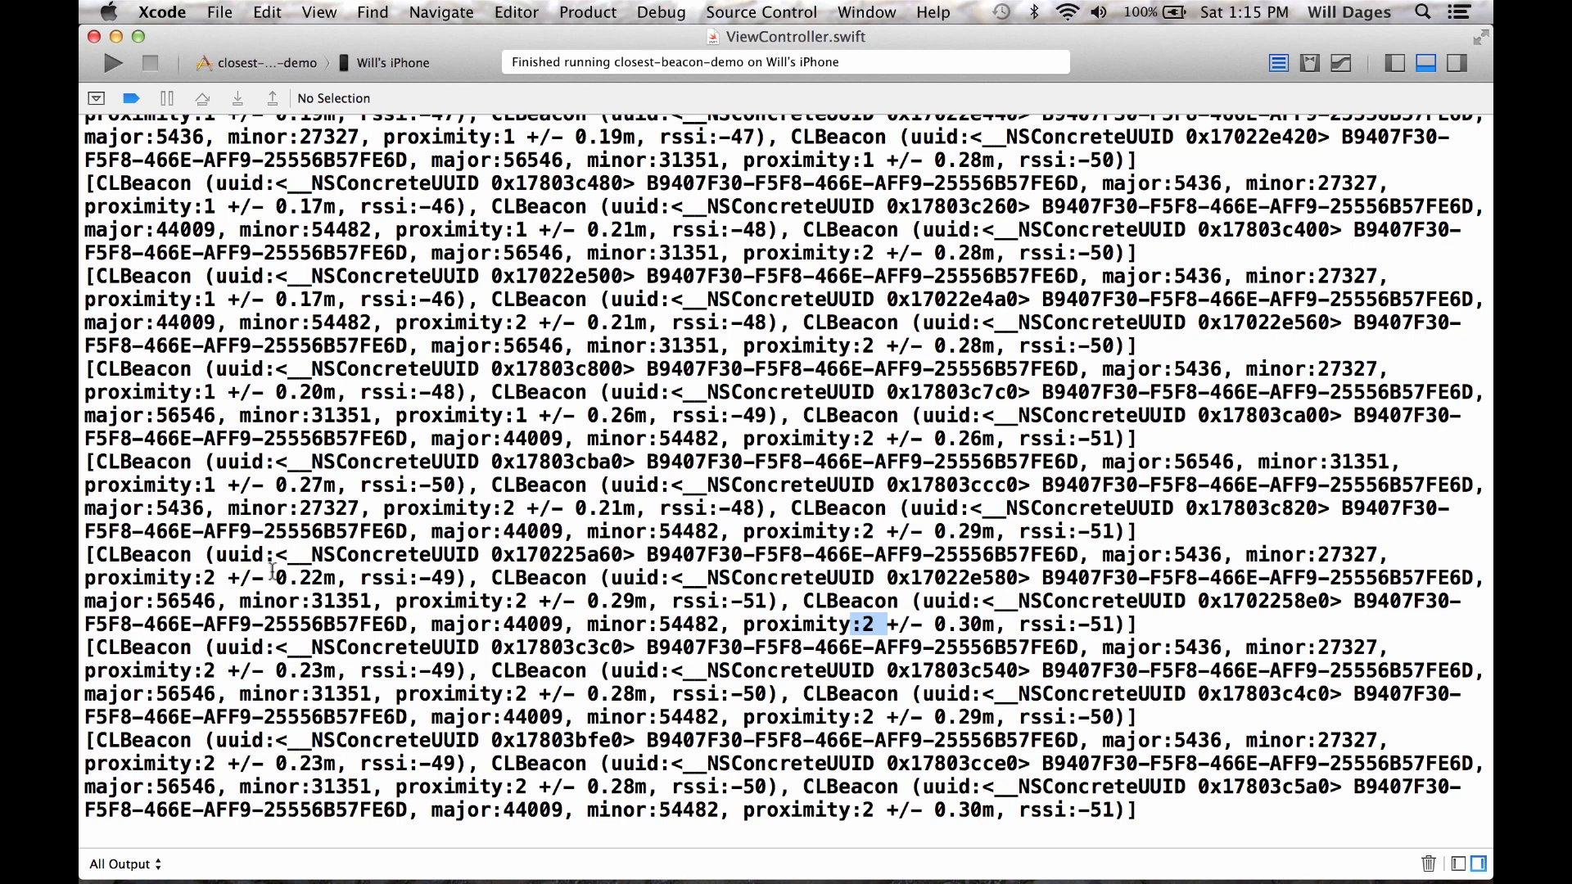
left_click_drag(362, 578, 456, 579)
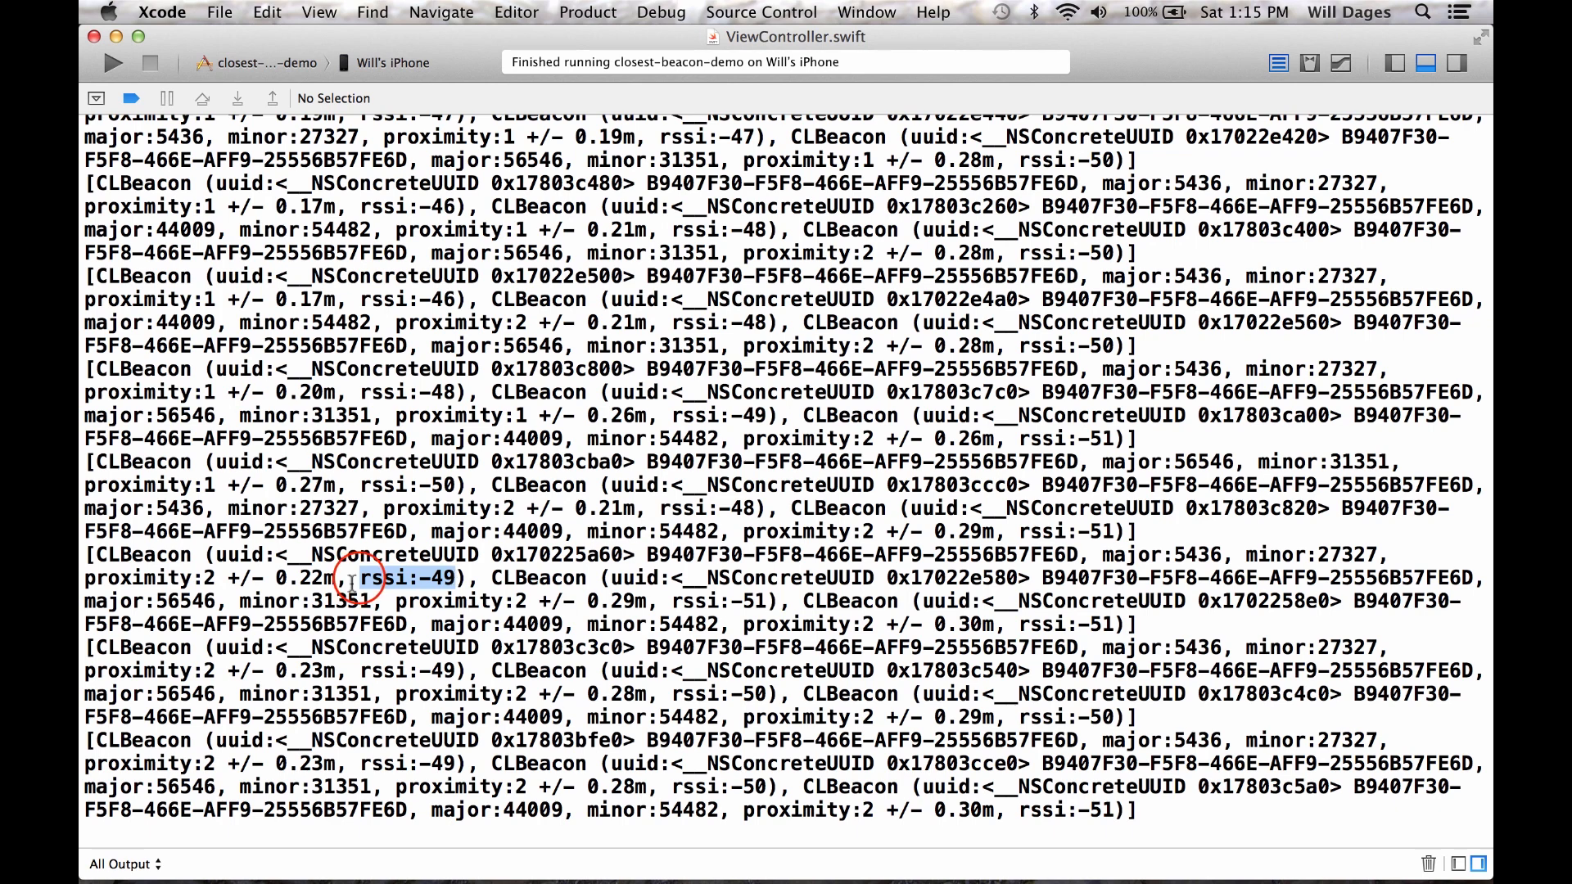
left_click_drag(360, 579, 455, 578)
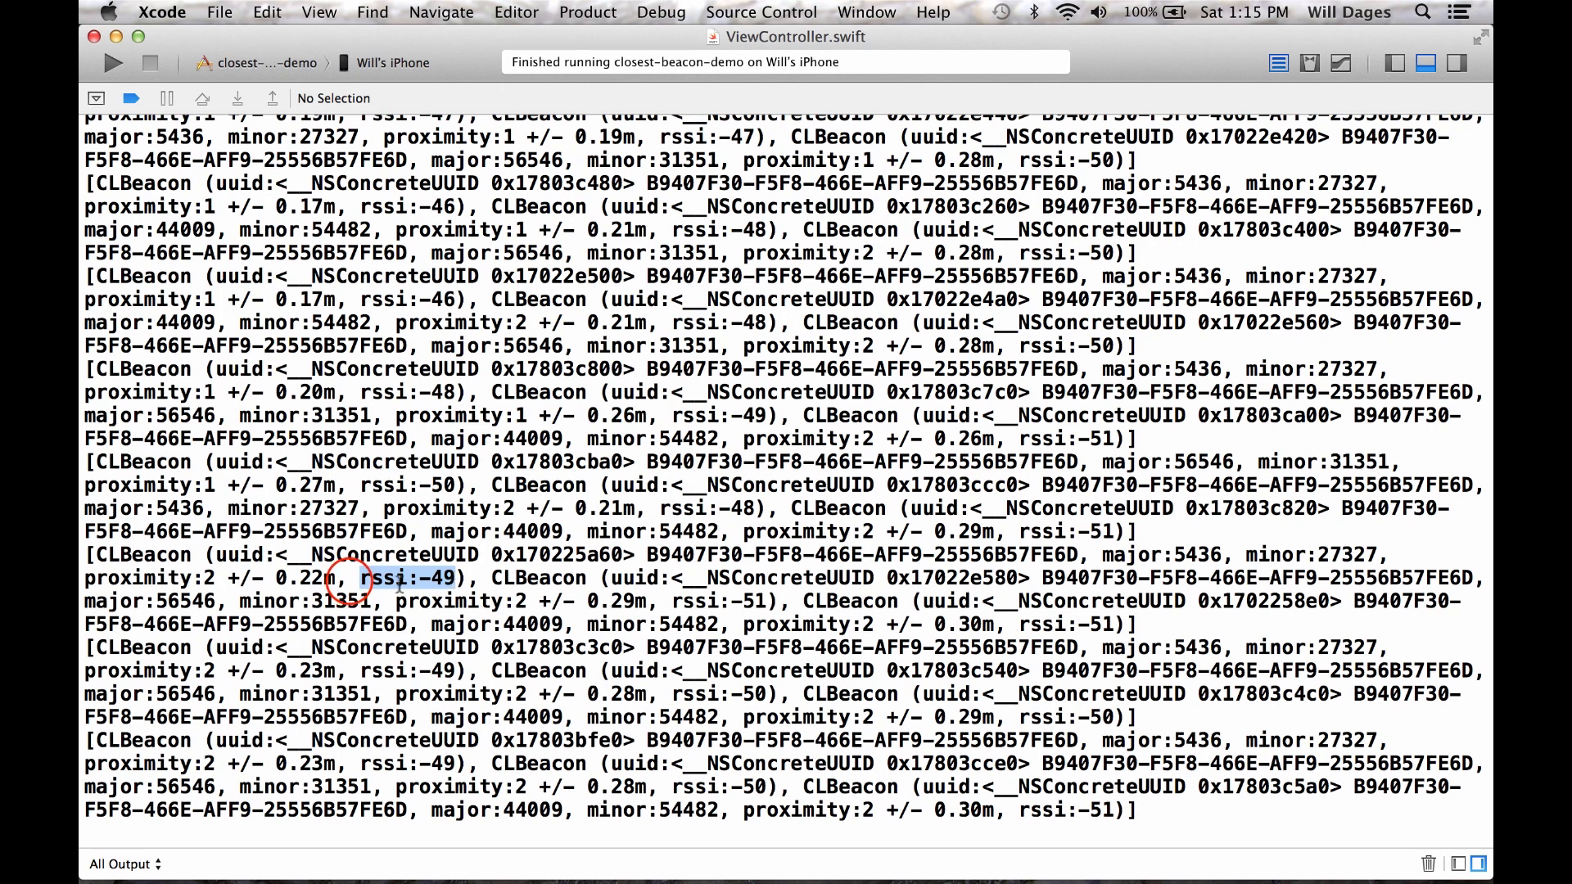
left_click(465, 577)
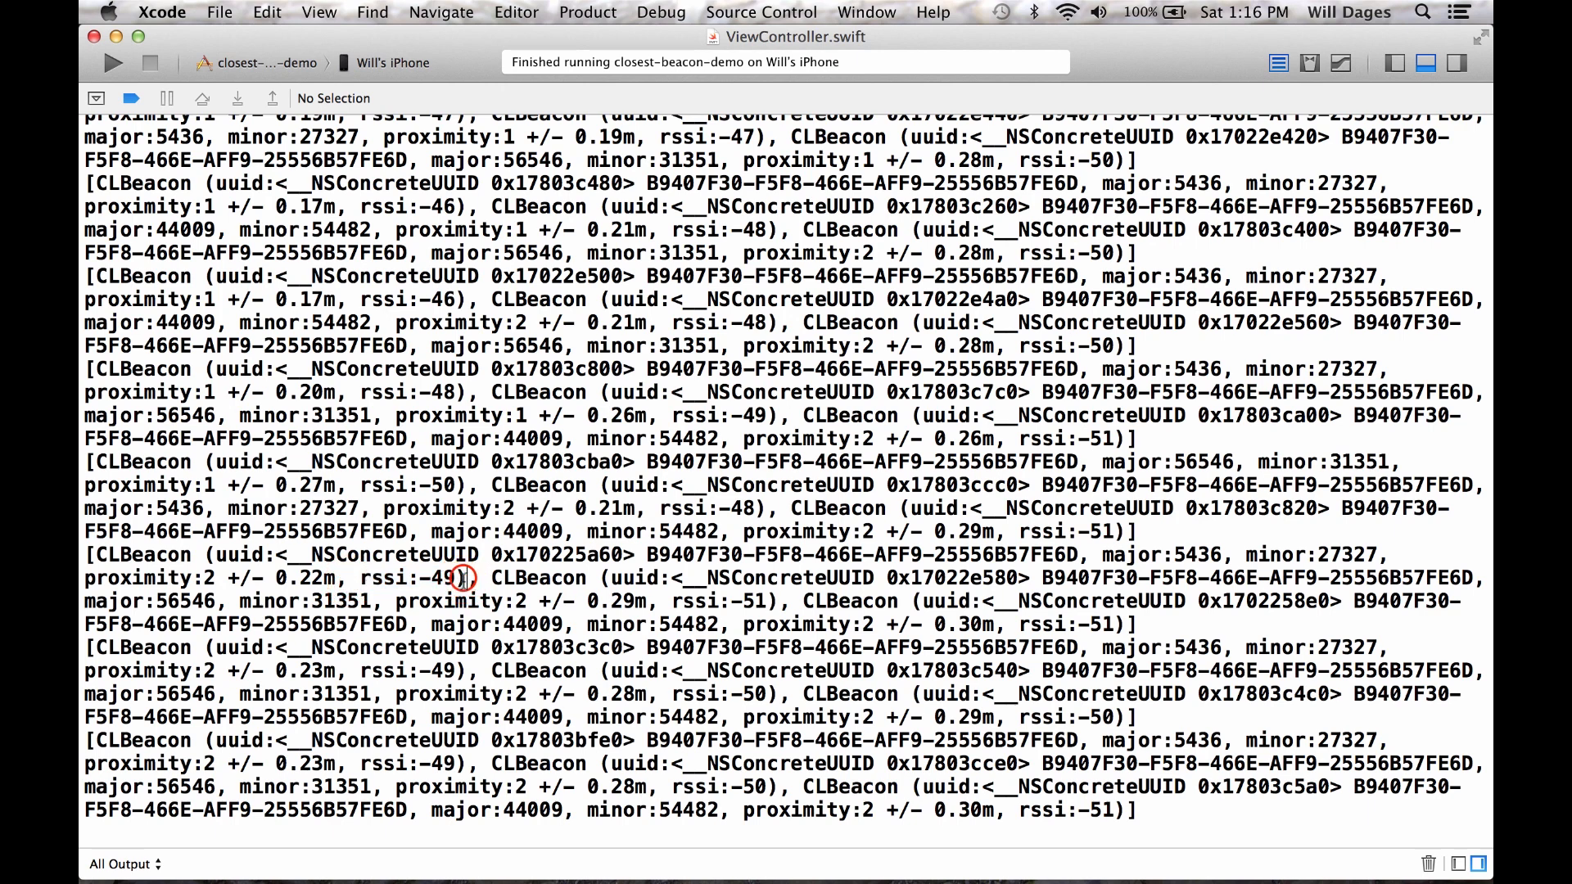
left_click_drag(465, 577, 88, 555)
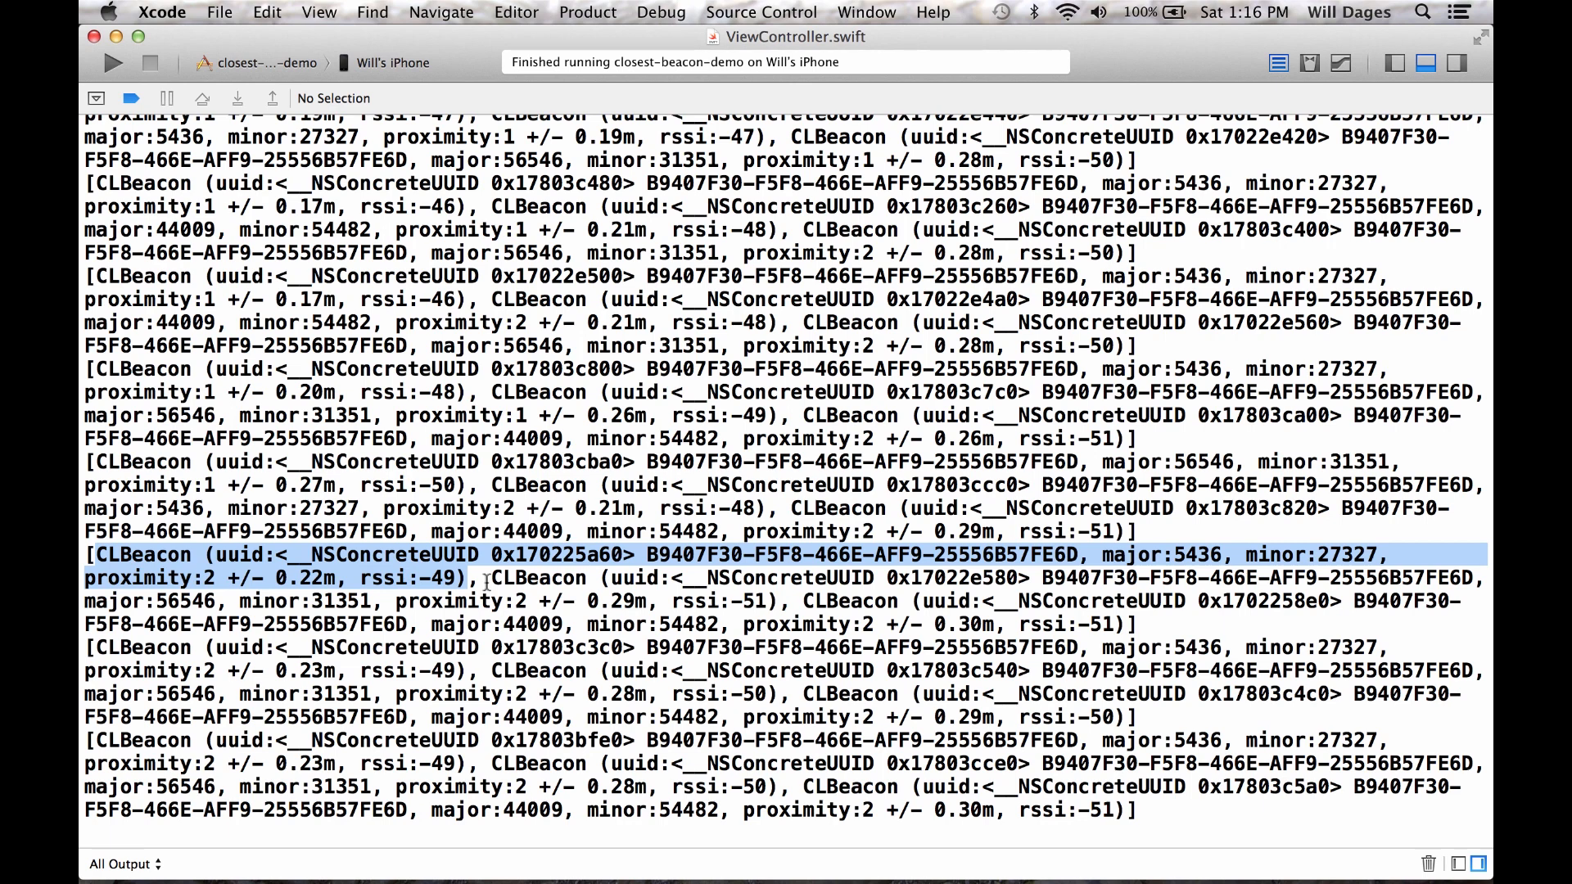
Bring the ViewController.swift source back above the console and highlight one beacon entry in the log
left_click_drag(1256, 98, 1263, 287)
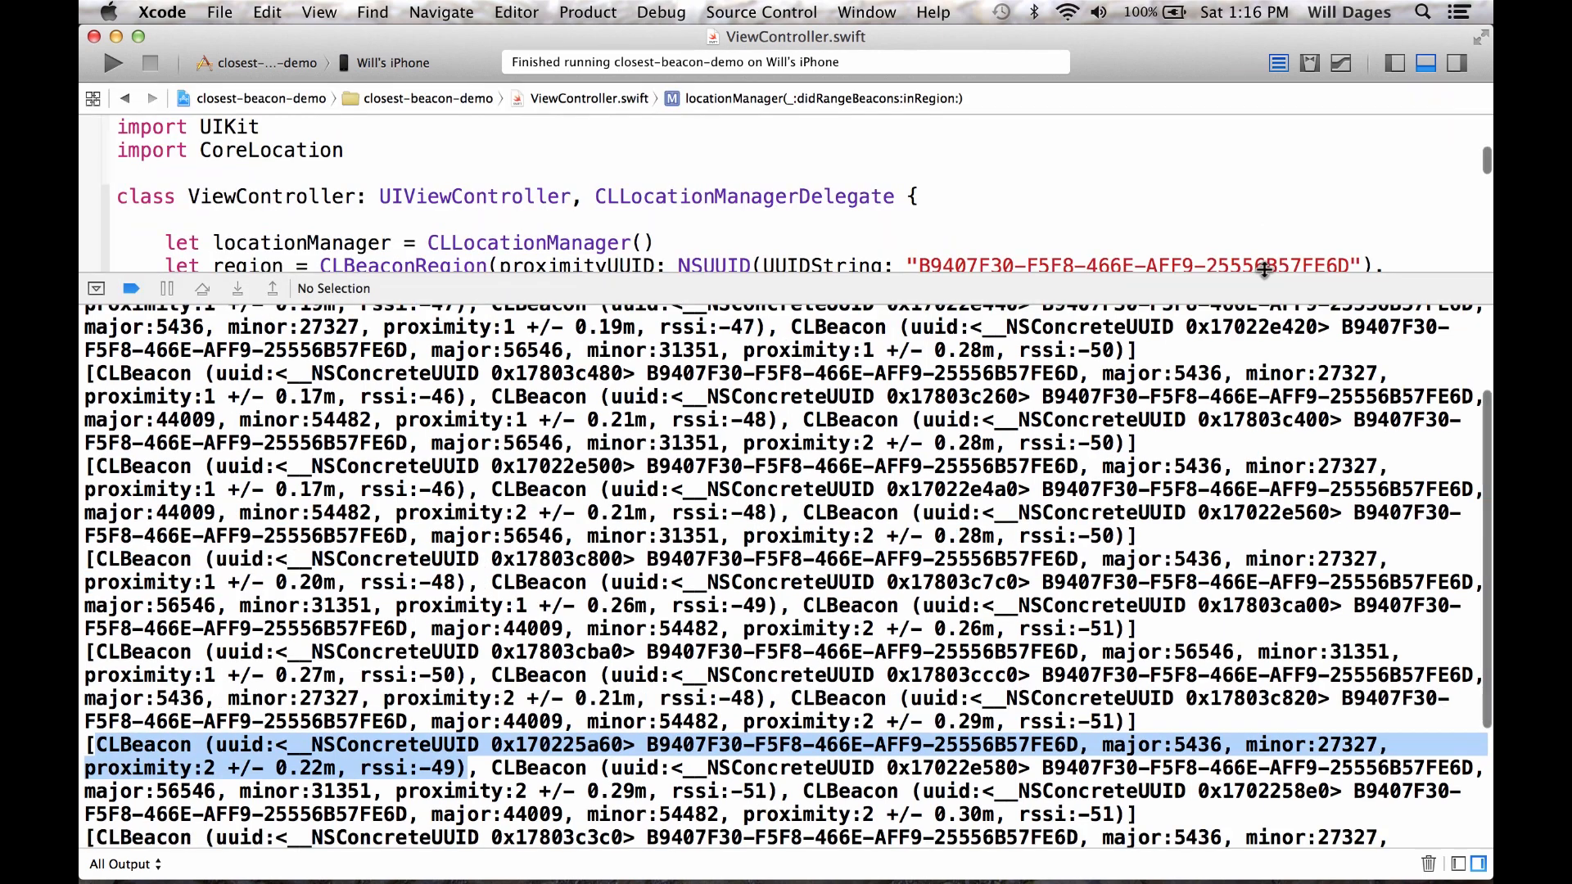
scroll(939, 388, "up", 1)
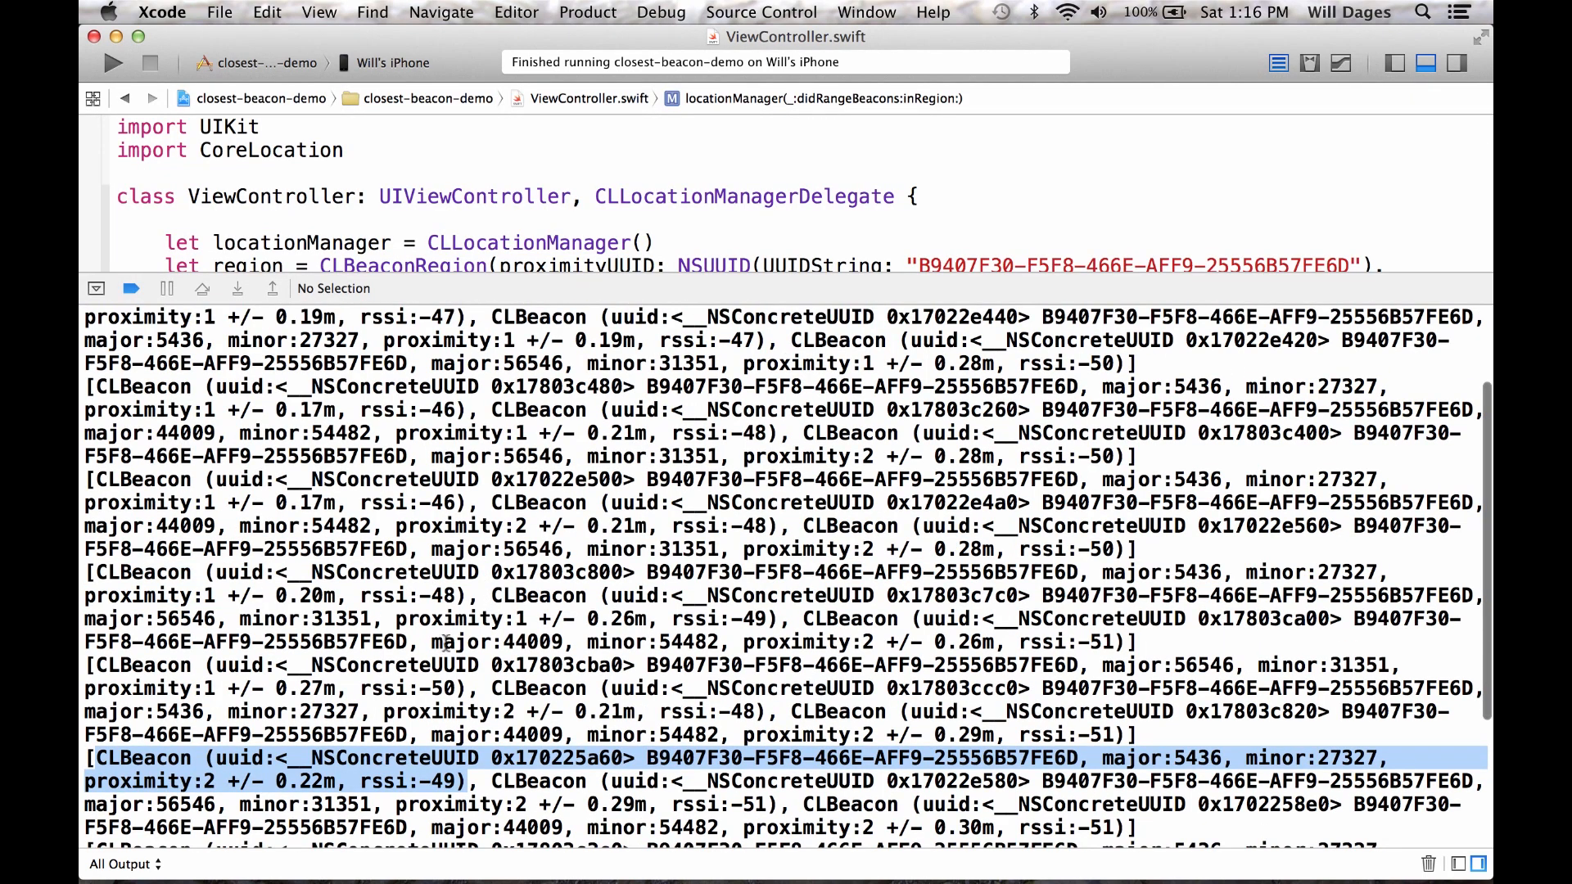
left_click(467, 780)
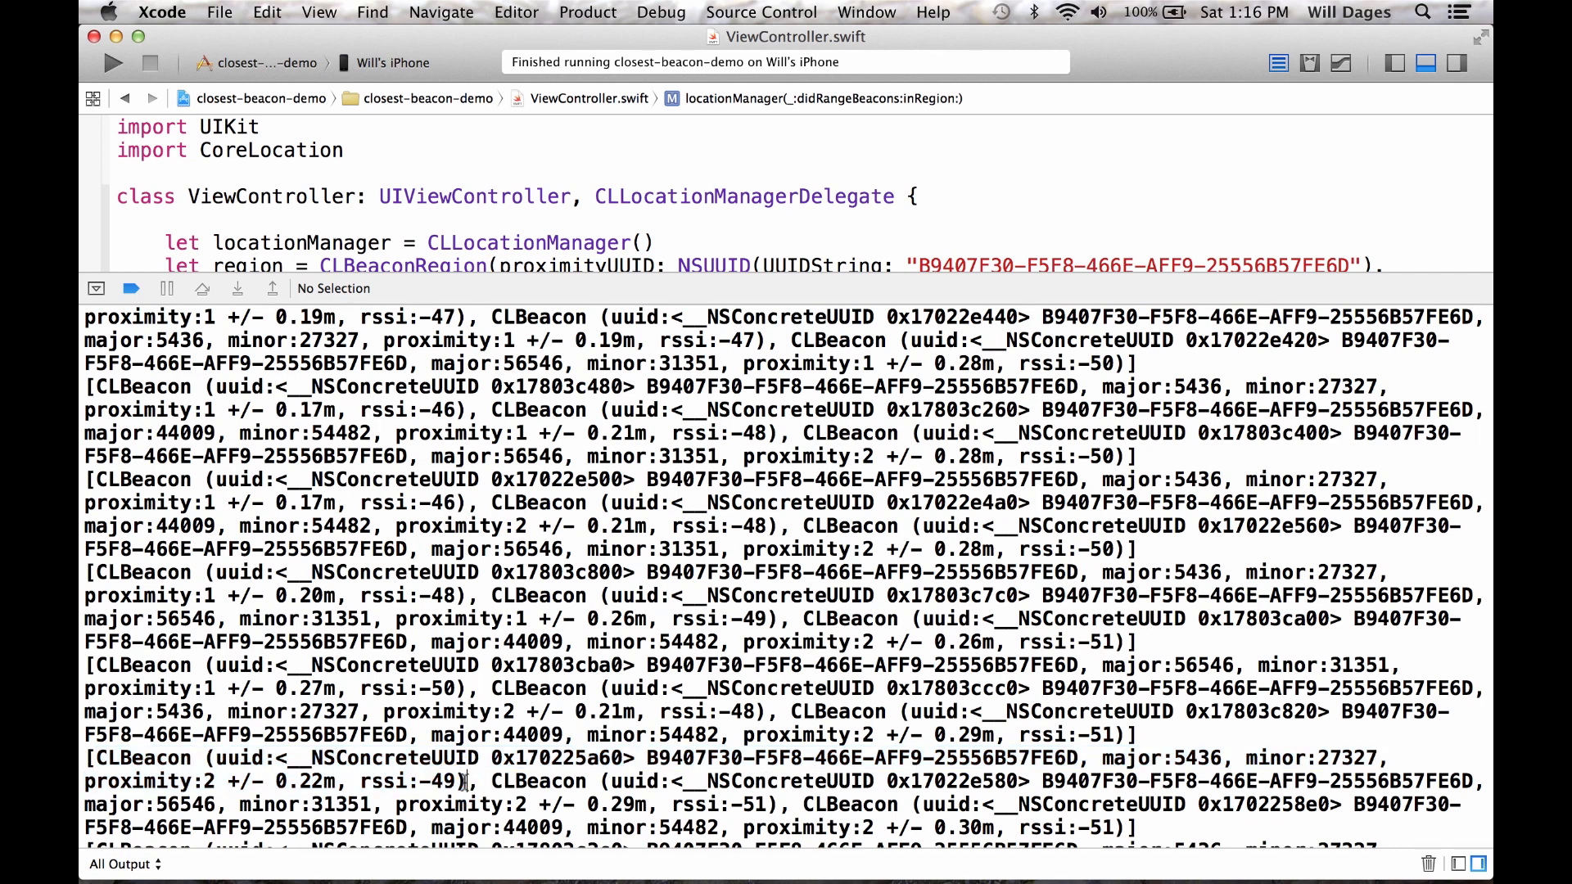
left_click_drag(468, 780, 86, 758)
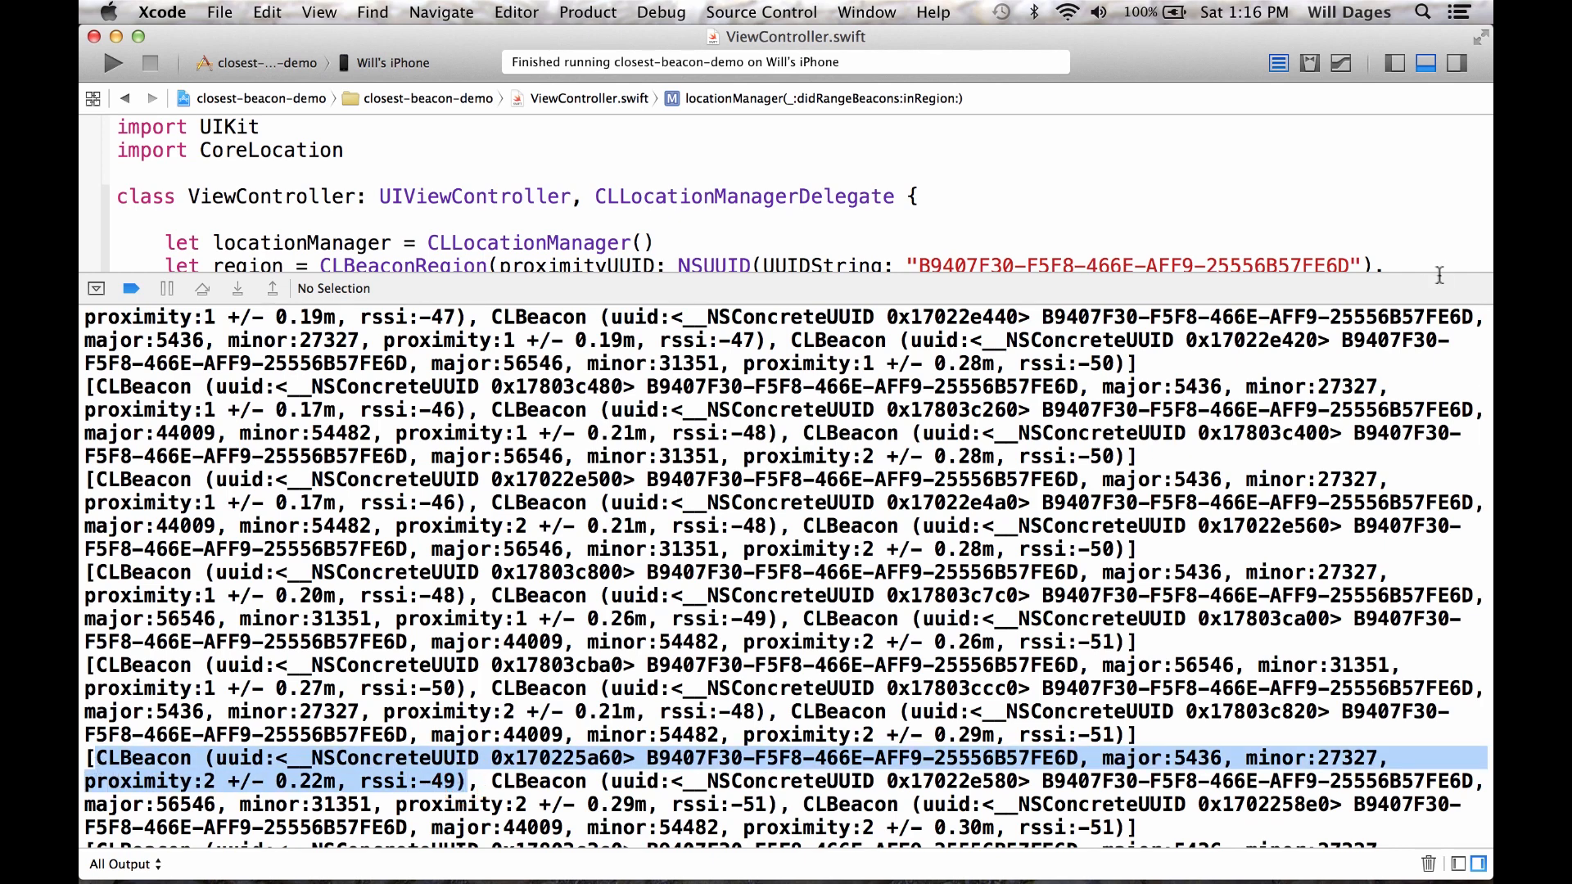
left_click(1426, 63)
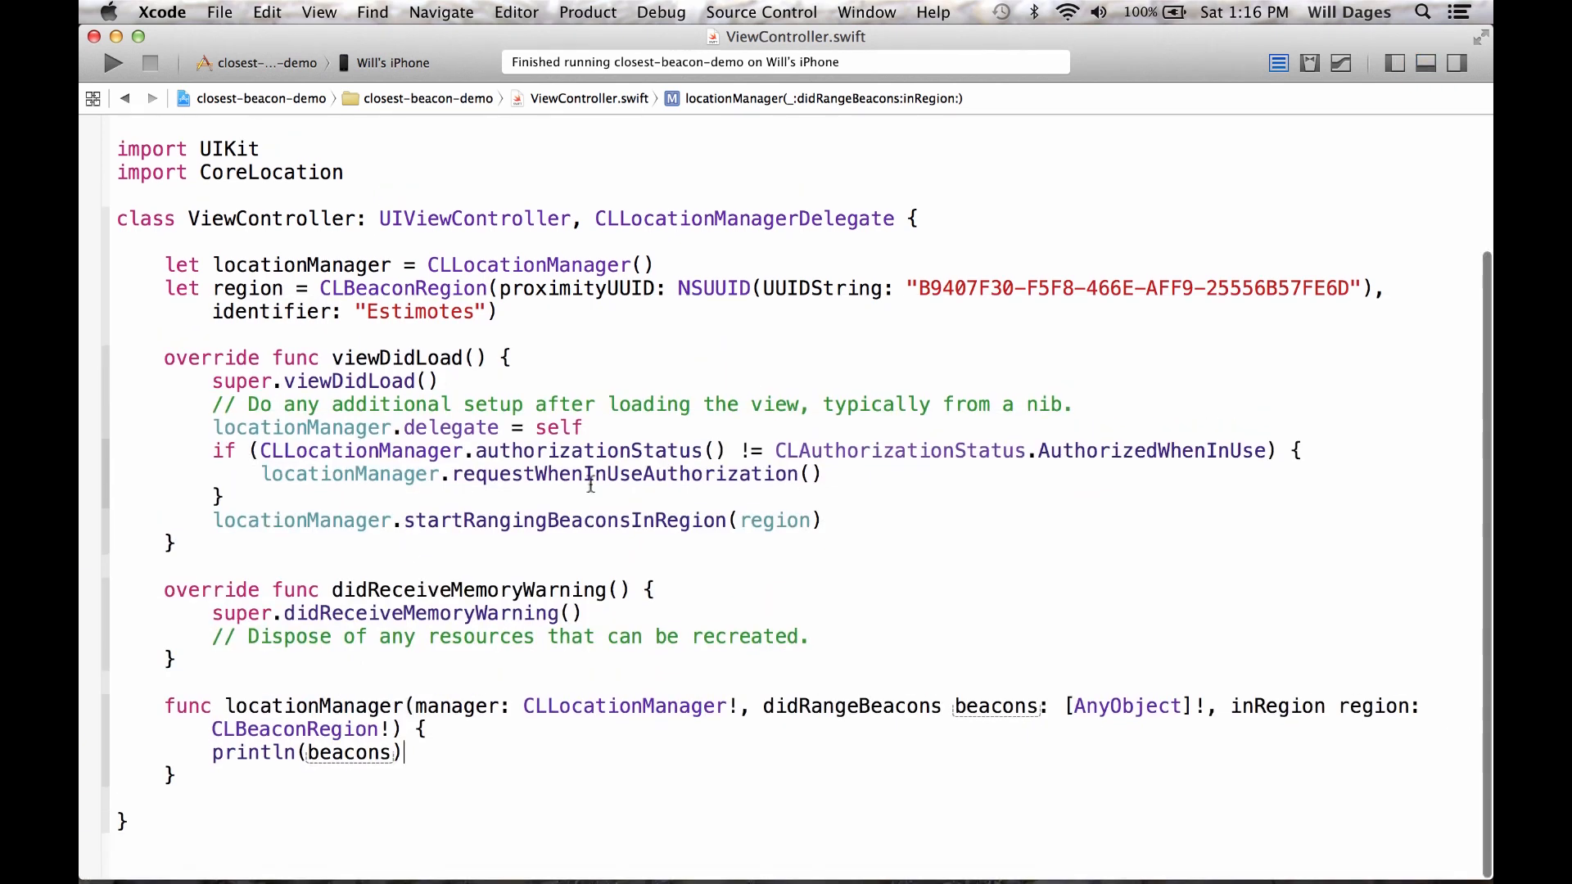
left_click(212, 753)
left_click_drag(211, 752, 416, 753)
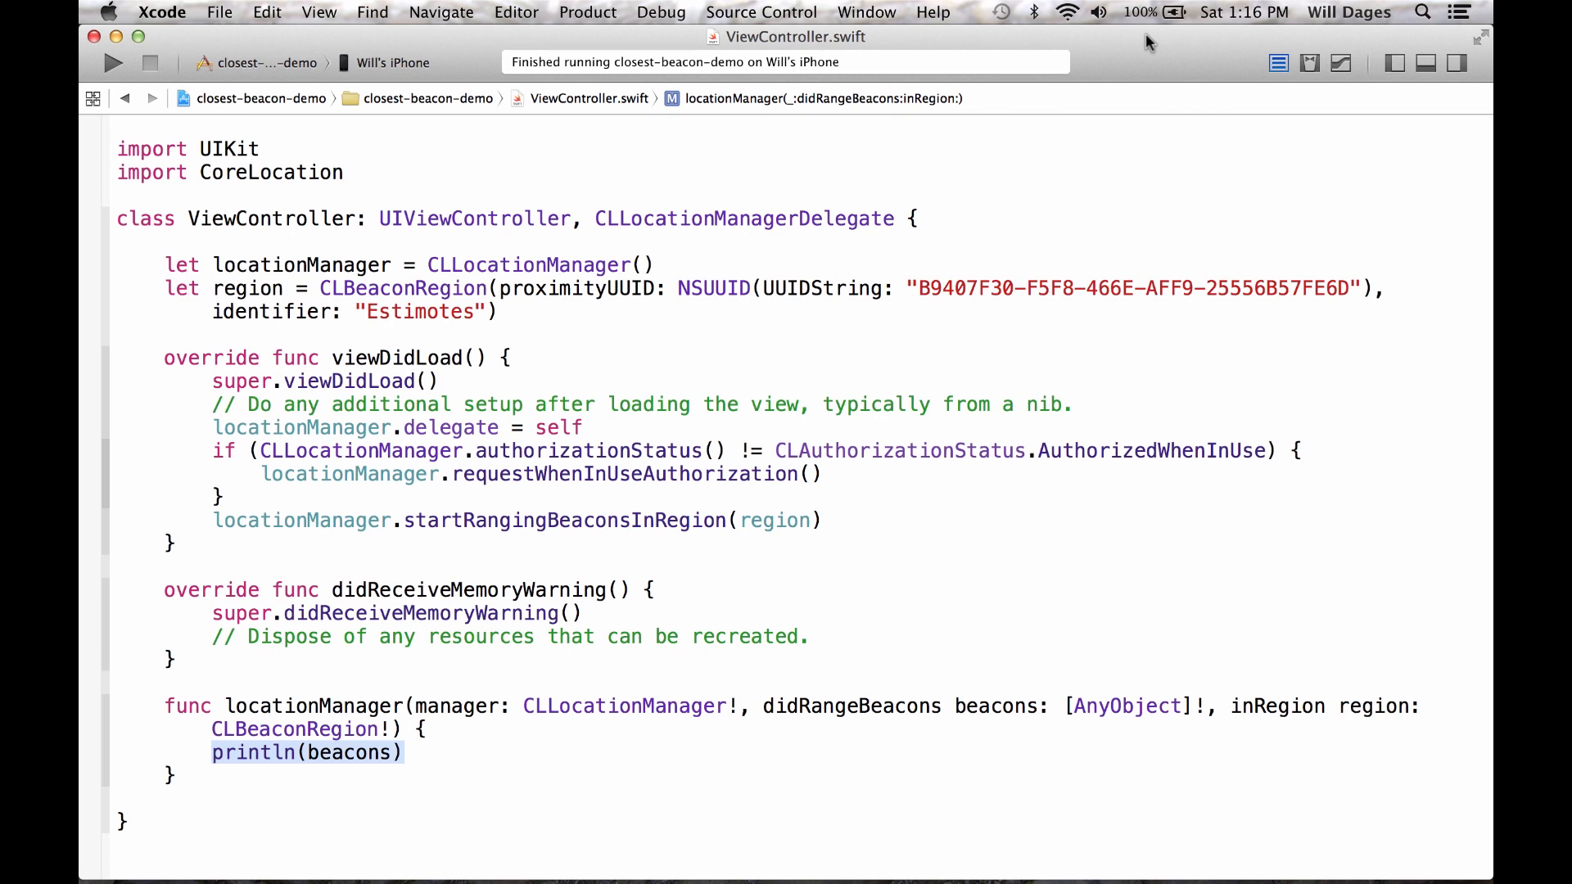
type("let know")
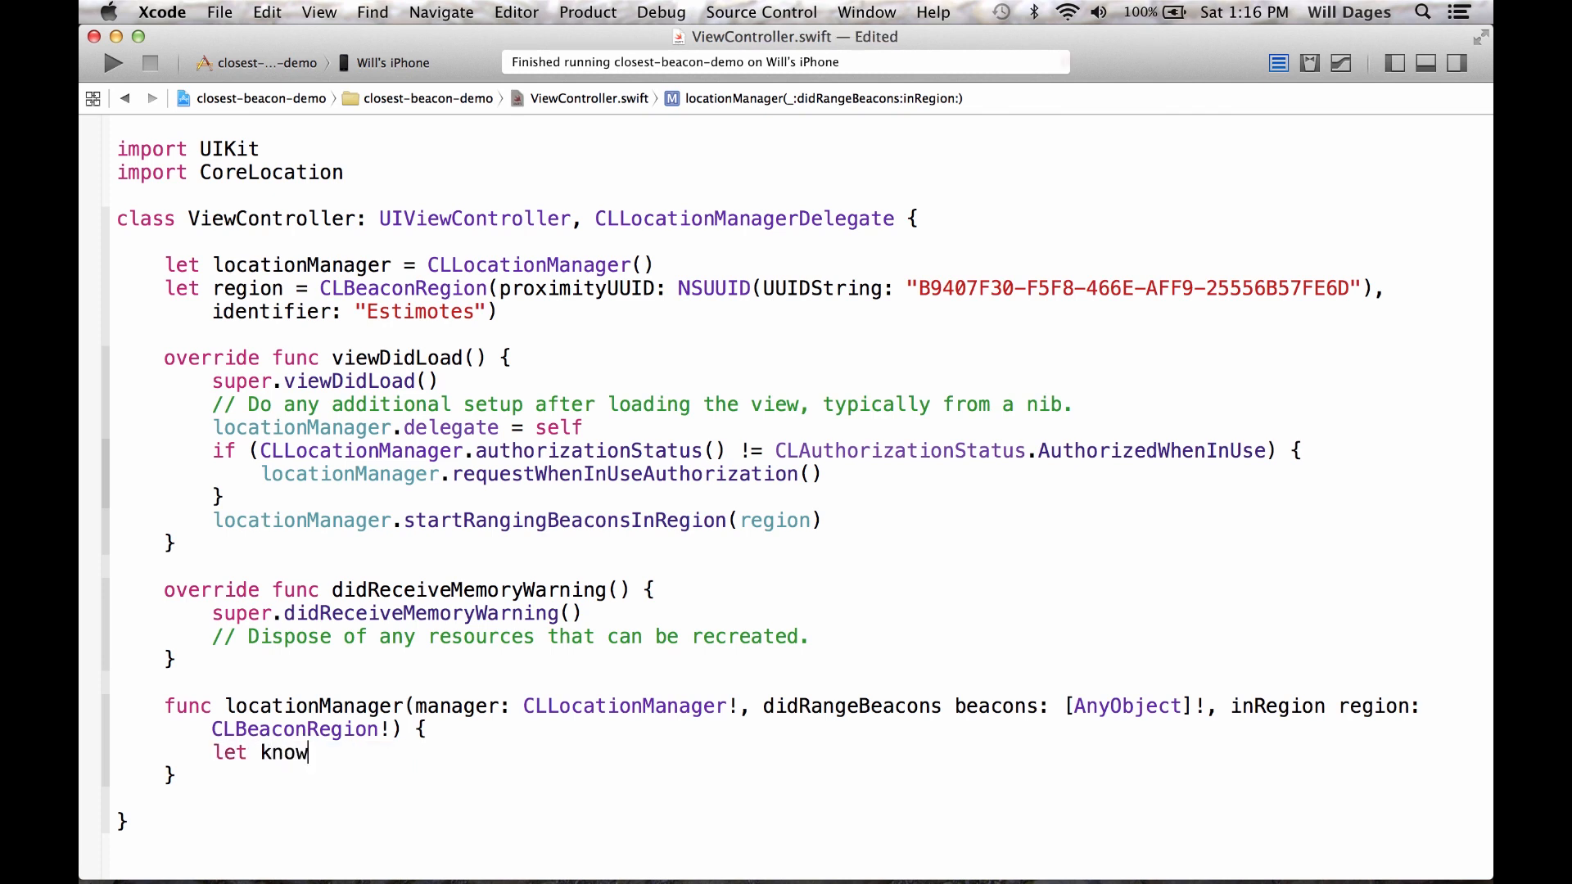
type("nBeacons")
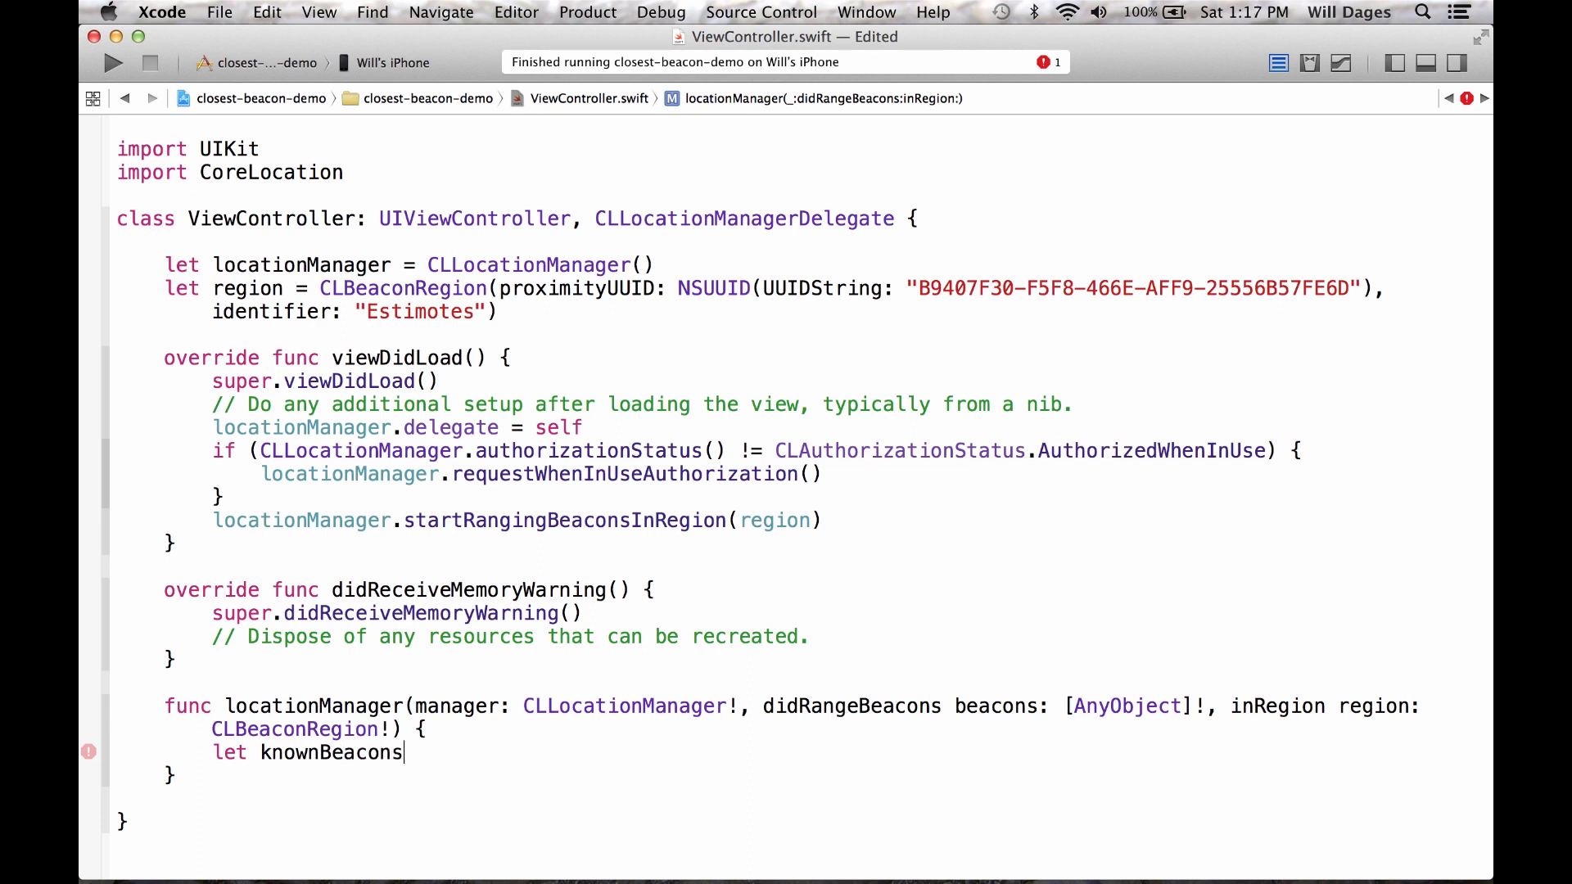
type(" = bea")
type("cons.fil")
Replace println(beacons) with let knownBeacons = beacons.filter{ $0.proximity != CLProximity.Unknown }
key("Return")
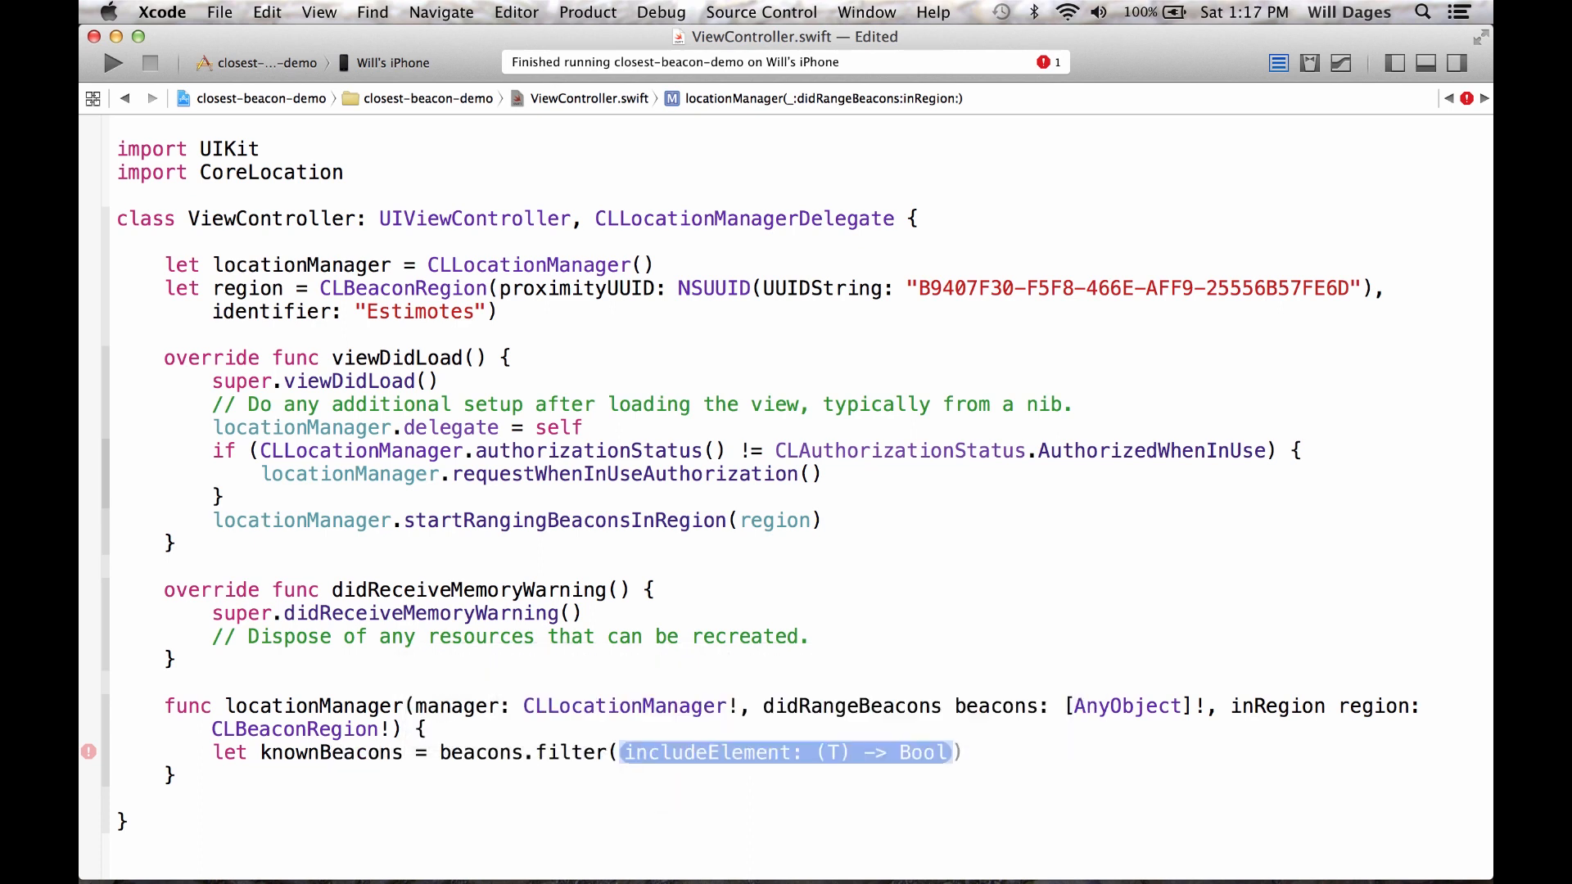
key("BackSpace")
key("BackSpace")
type("{ ")
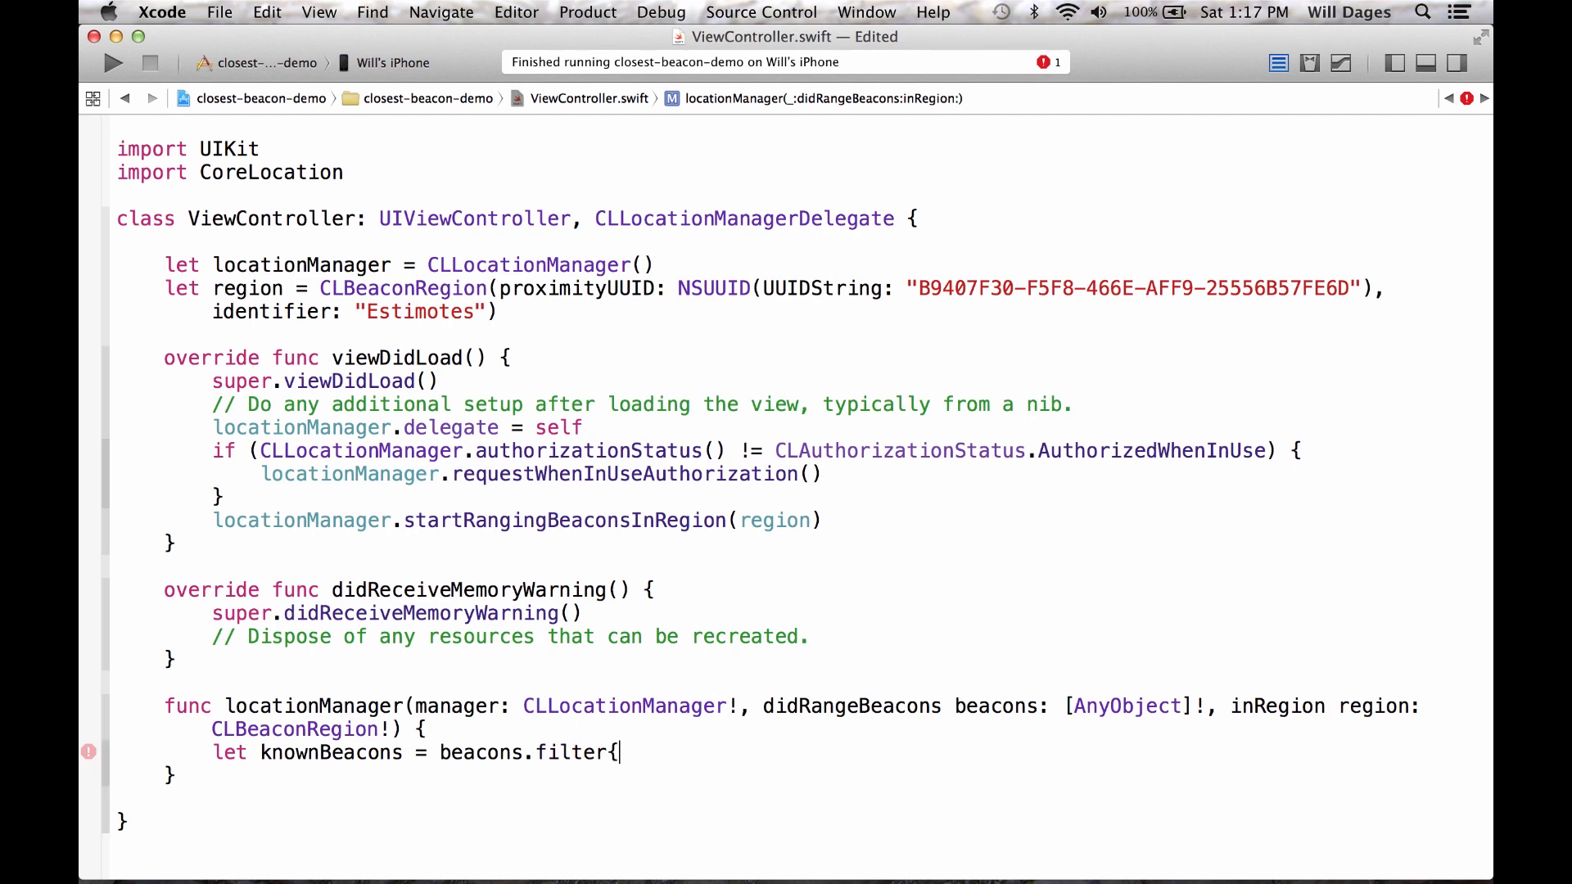
type("}")
key("Left")
left_click_drag(1036, 705, 942, 706)
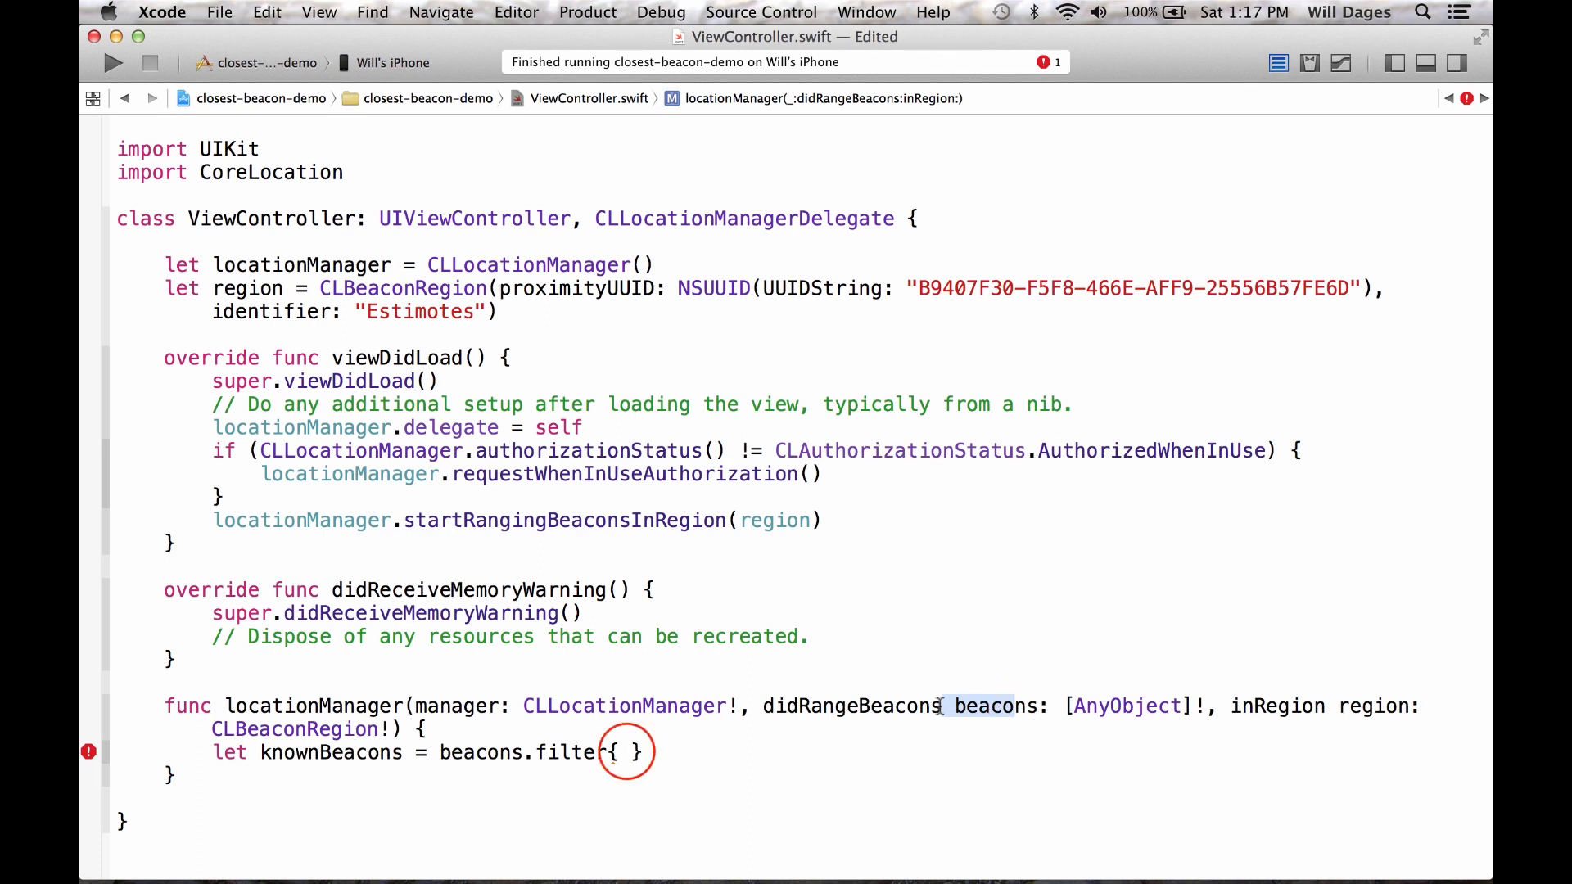
left_click(627, 752)
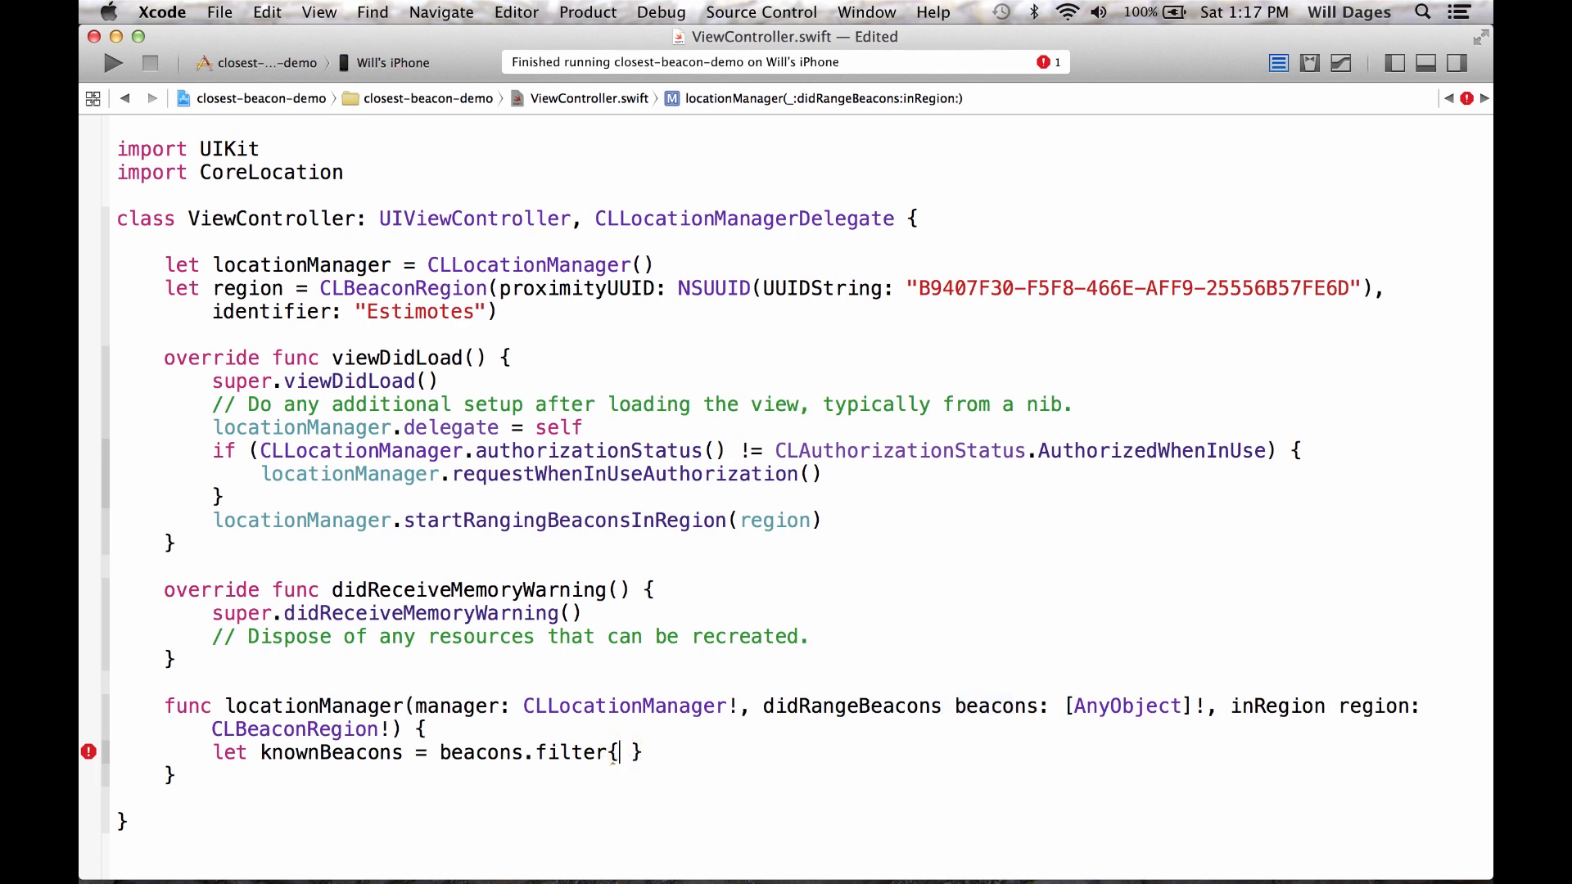
type("$")
type("0")
type(".")
type("pro")
key("Return")
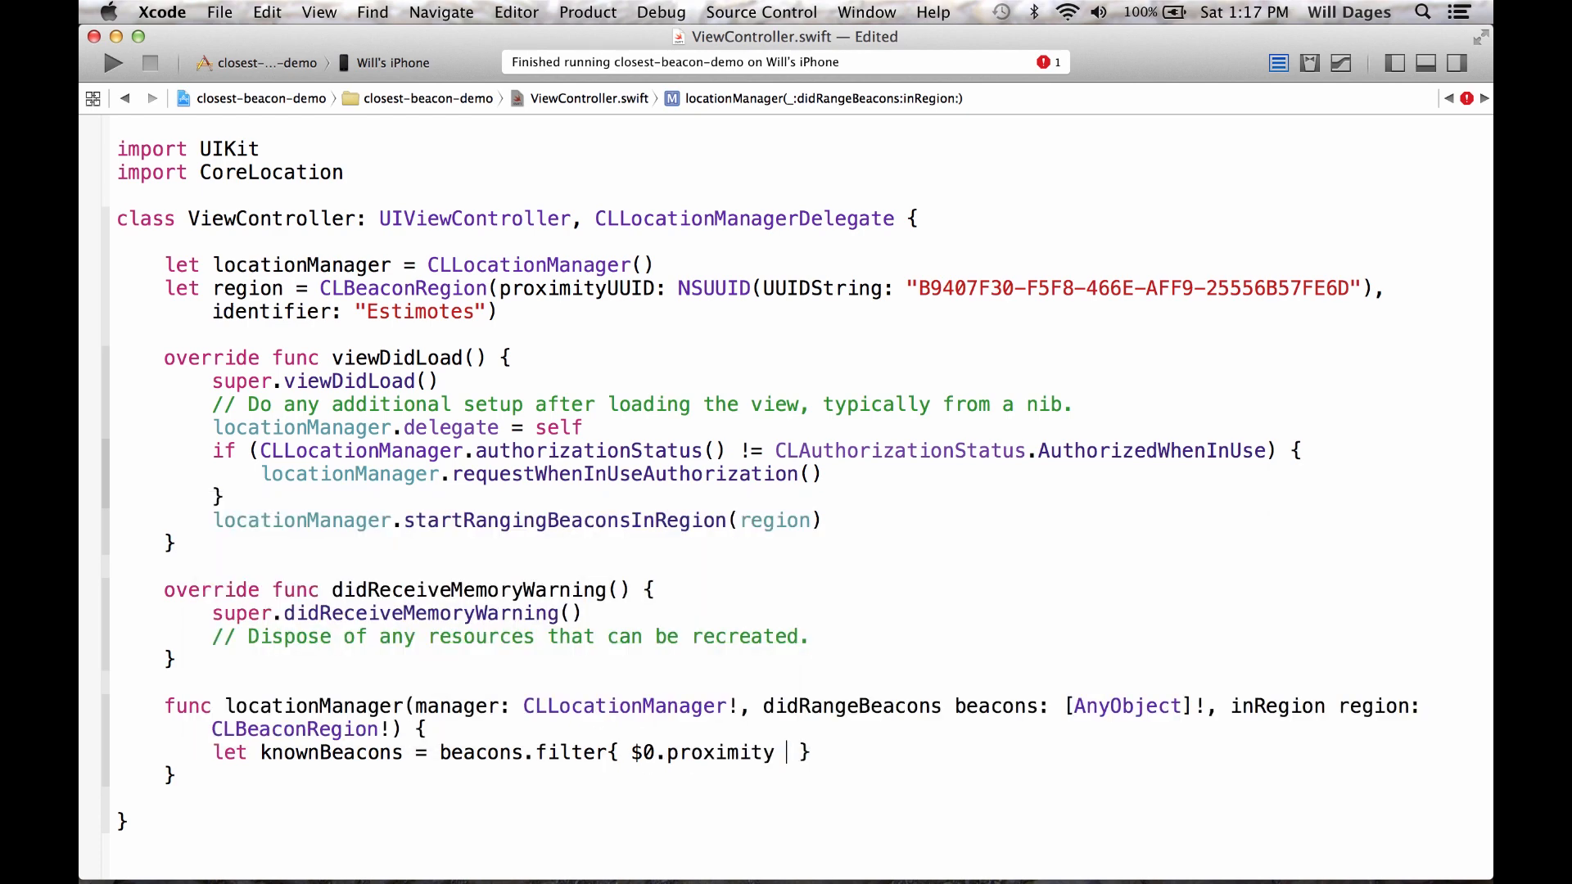
type("!= ")
type("CLP")
key("Return")
type(".U")
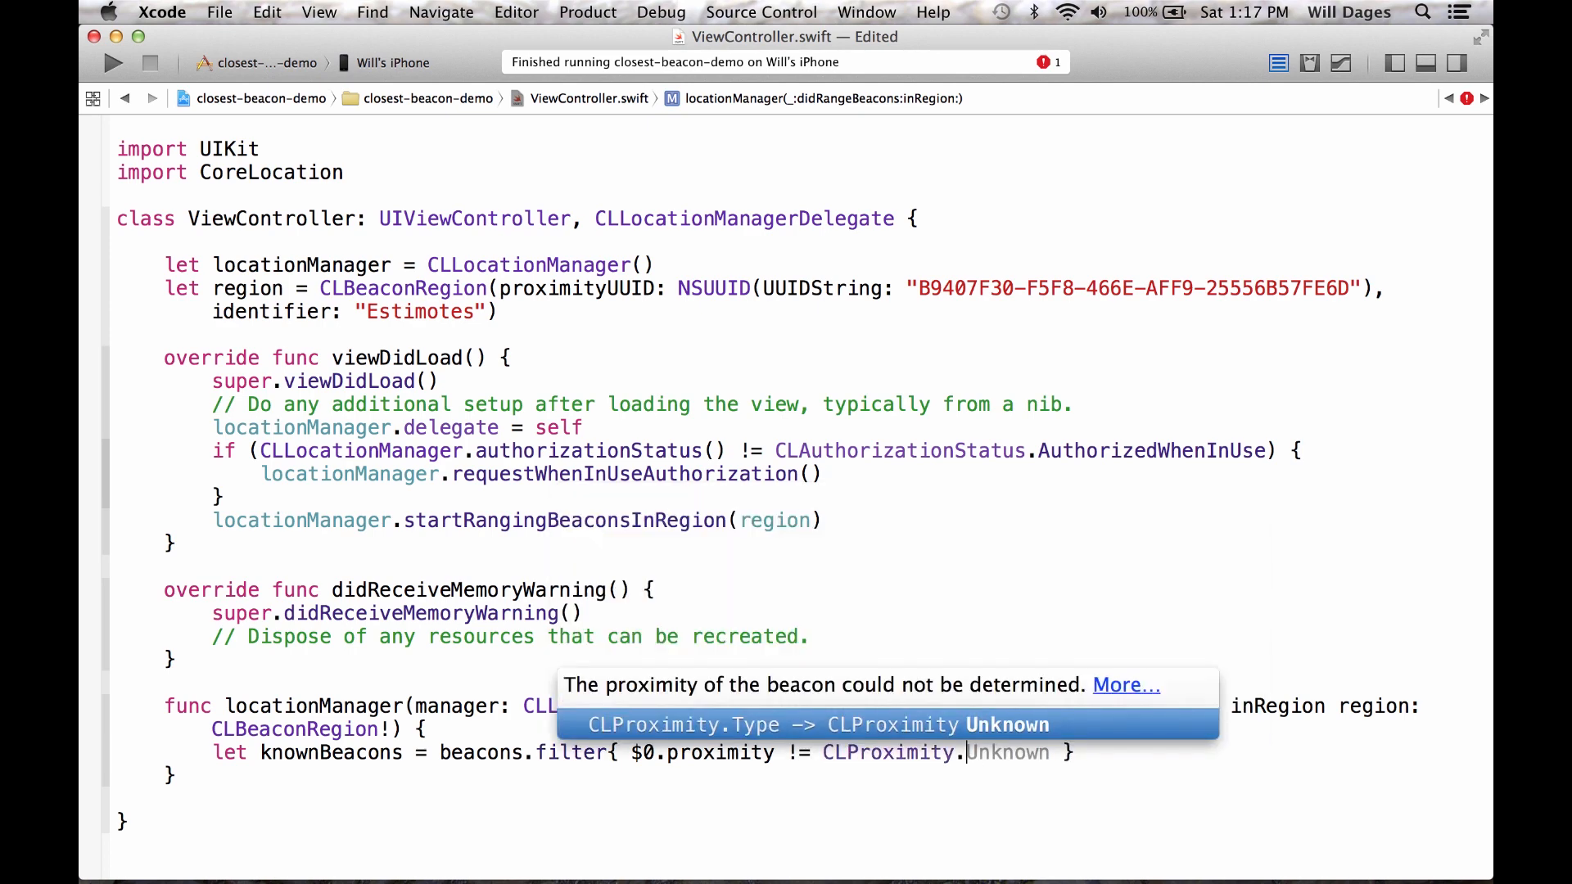
type("nknow")
key("Return")
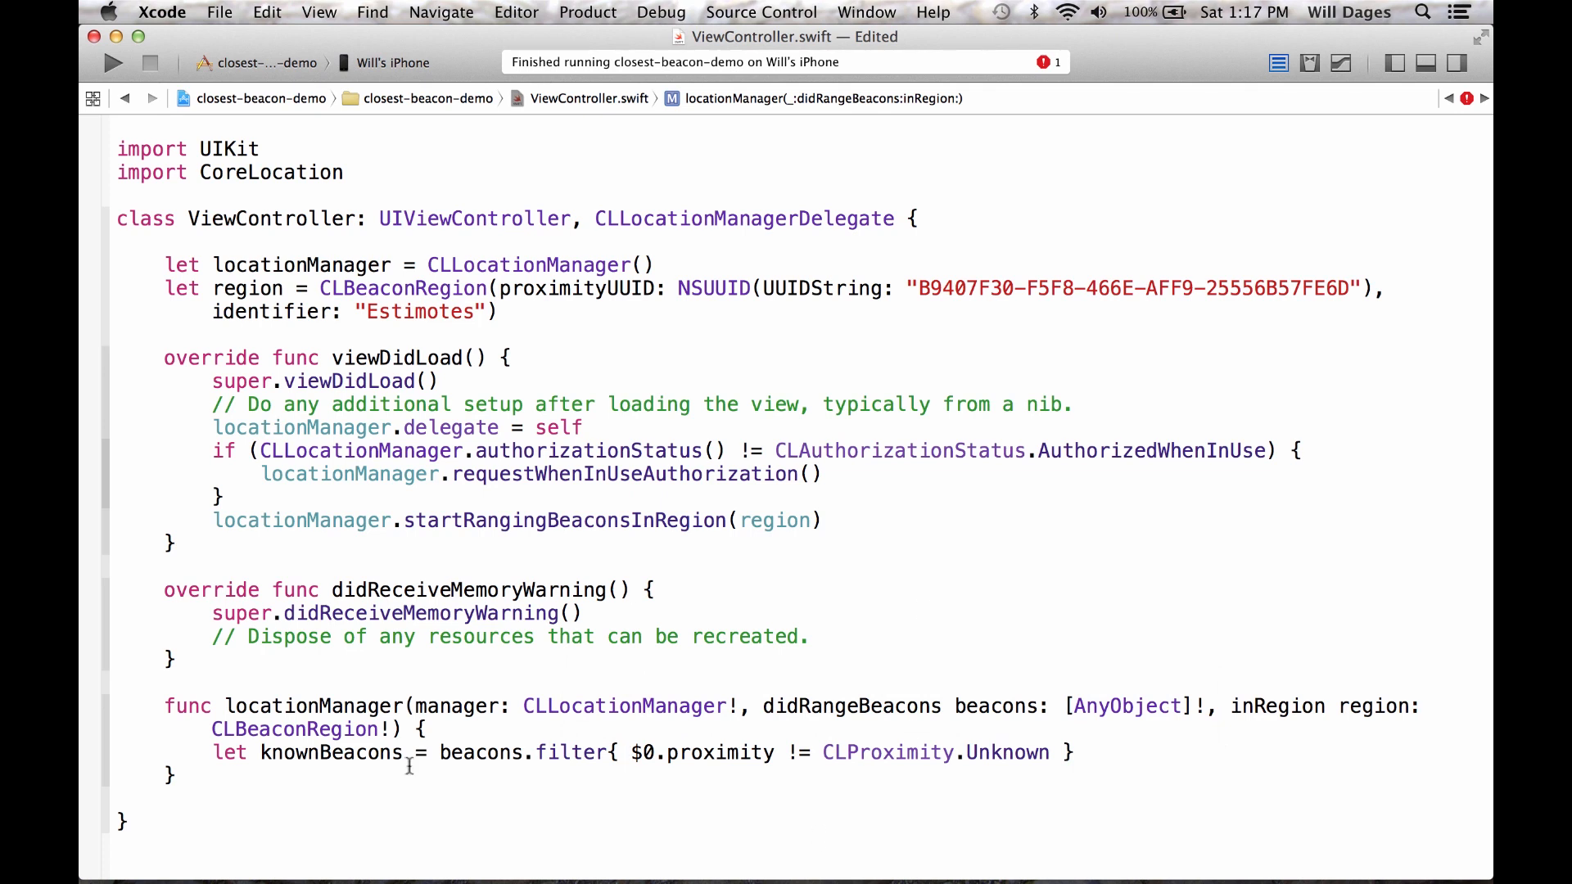
Highlight knownBeacons, beacons.filter and $0.proximity != CLProximity.Unknown while explaining, then open a new line below
left_click(661, 758)
left_click_drag(820, 751, 1049, 753)
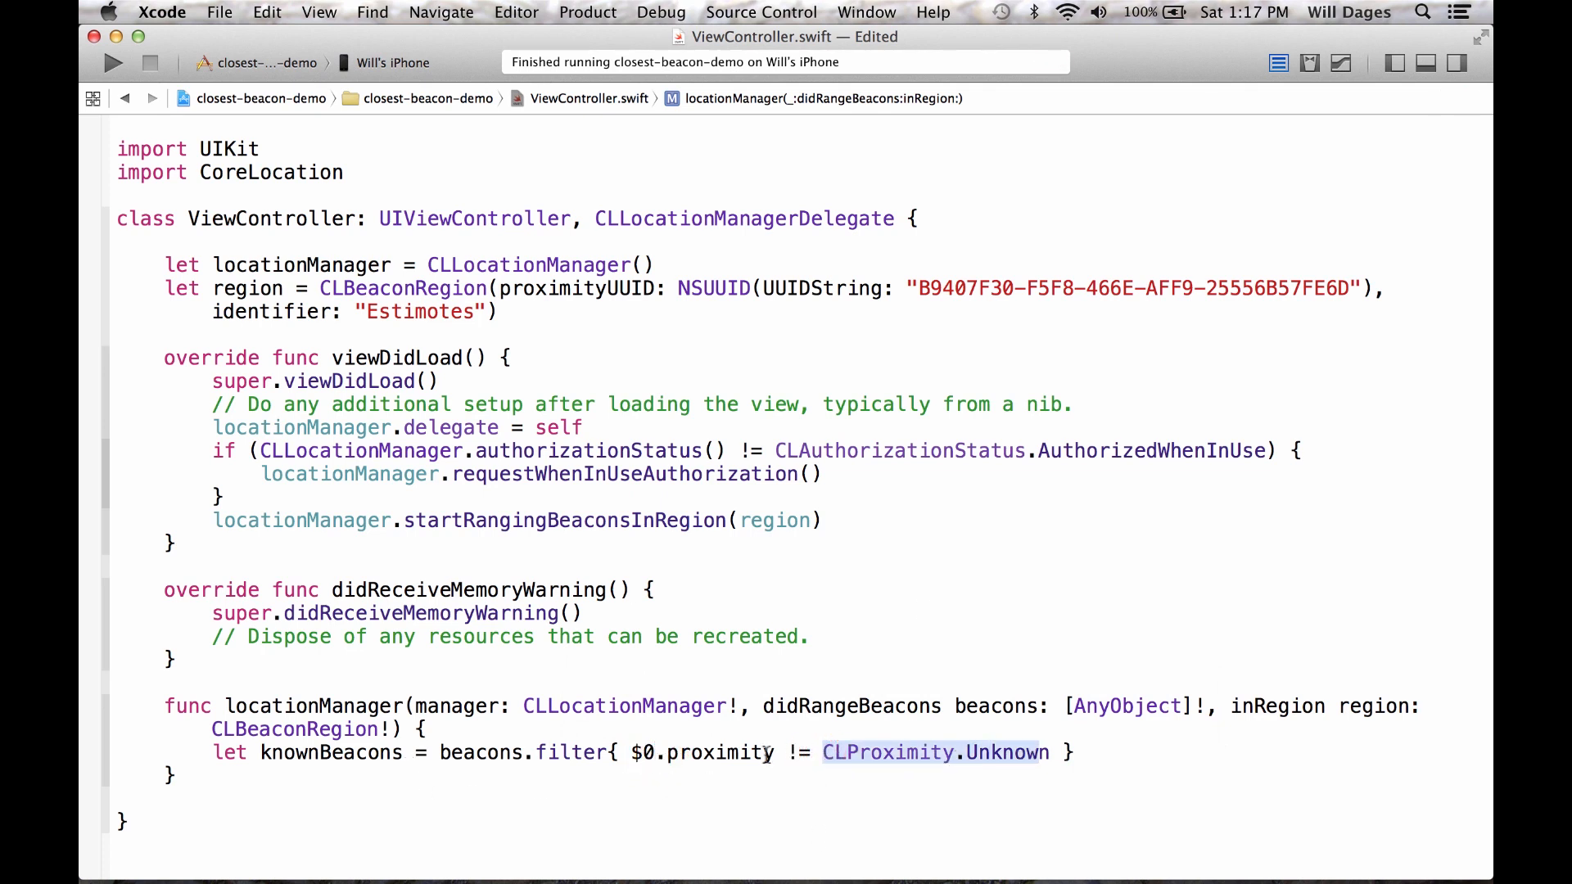
left_click(632, 752)
left_click(244, 755)
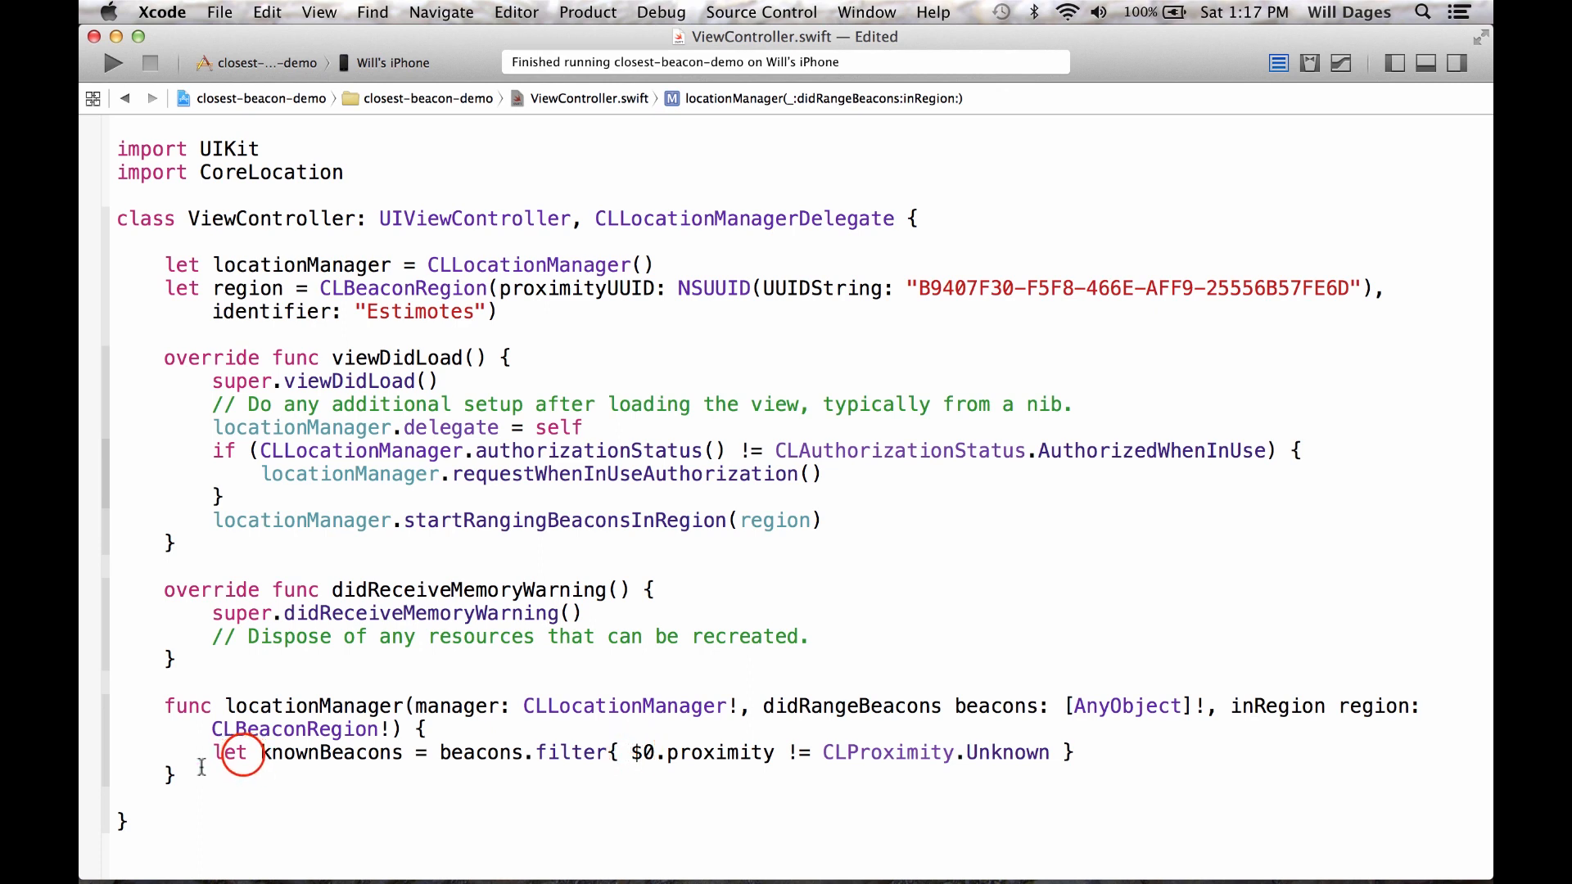
left_click_drag(257, 751, 603, 752)
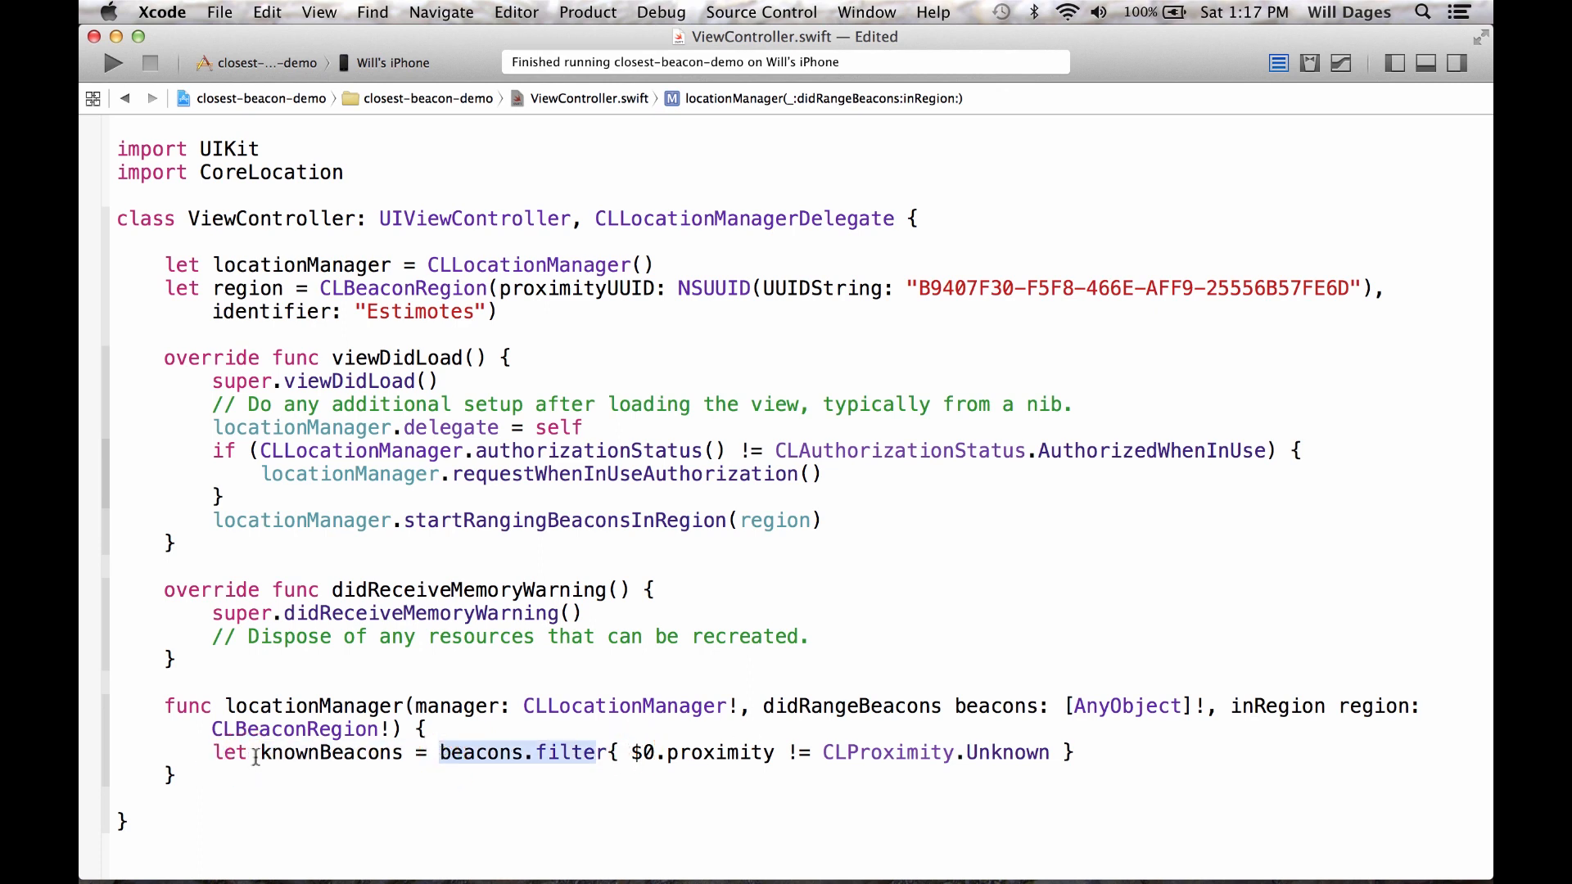
left_click_drag(254, 752, 391, 751)
left_click(633, 754)
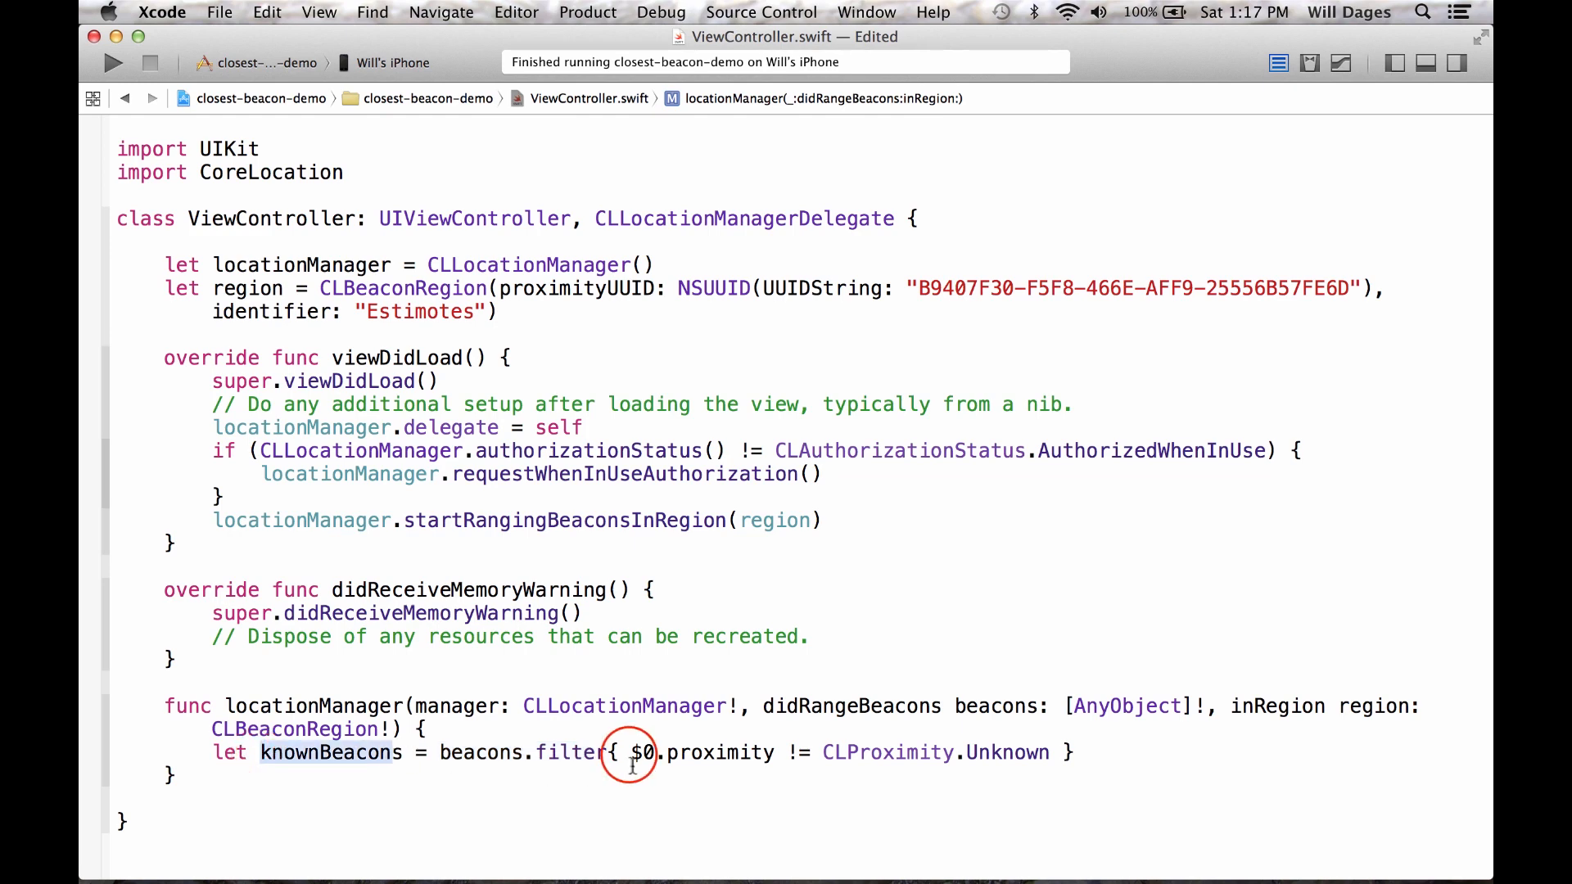
left_click_drag(630, 752, 1059, 751)
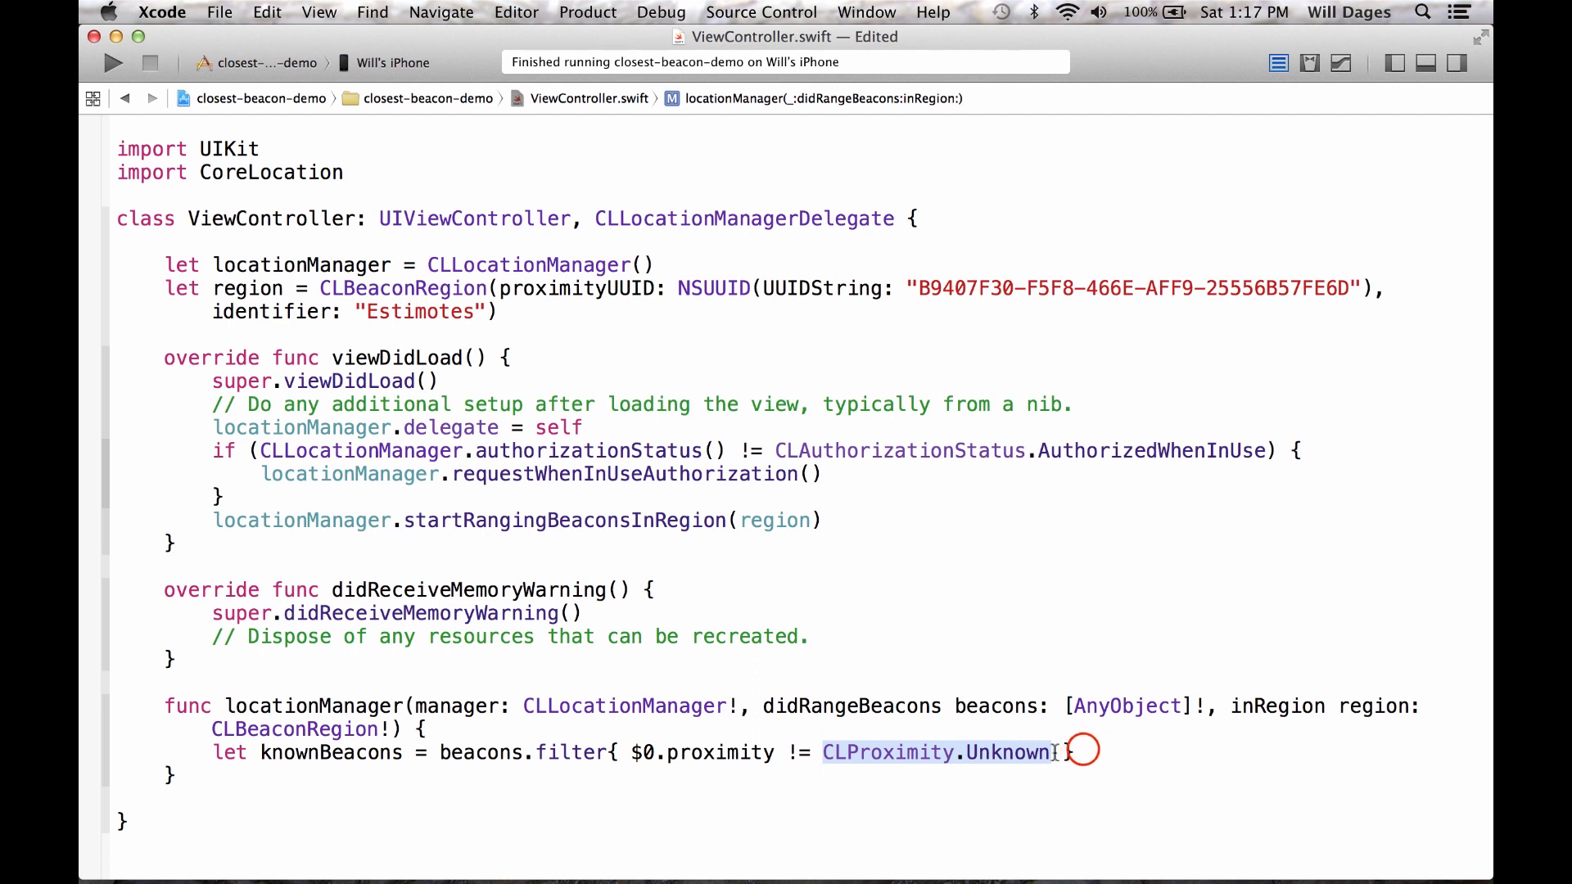
left_click(1081, 750)
key("Return")
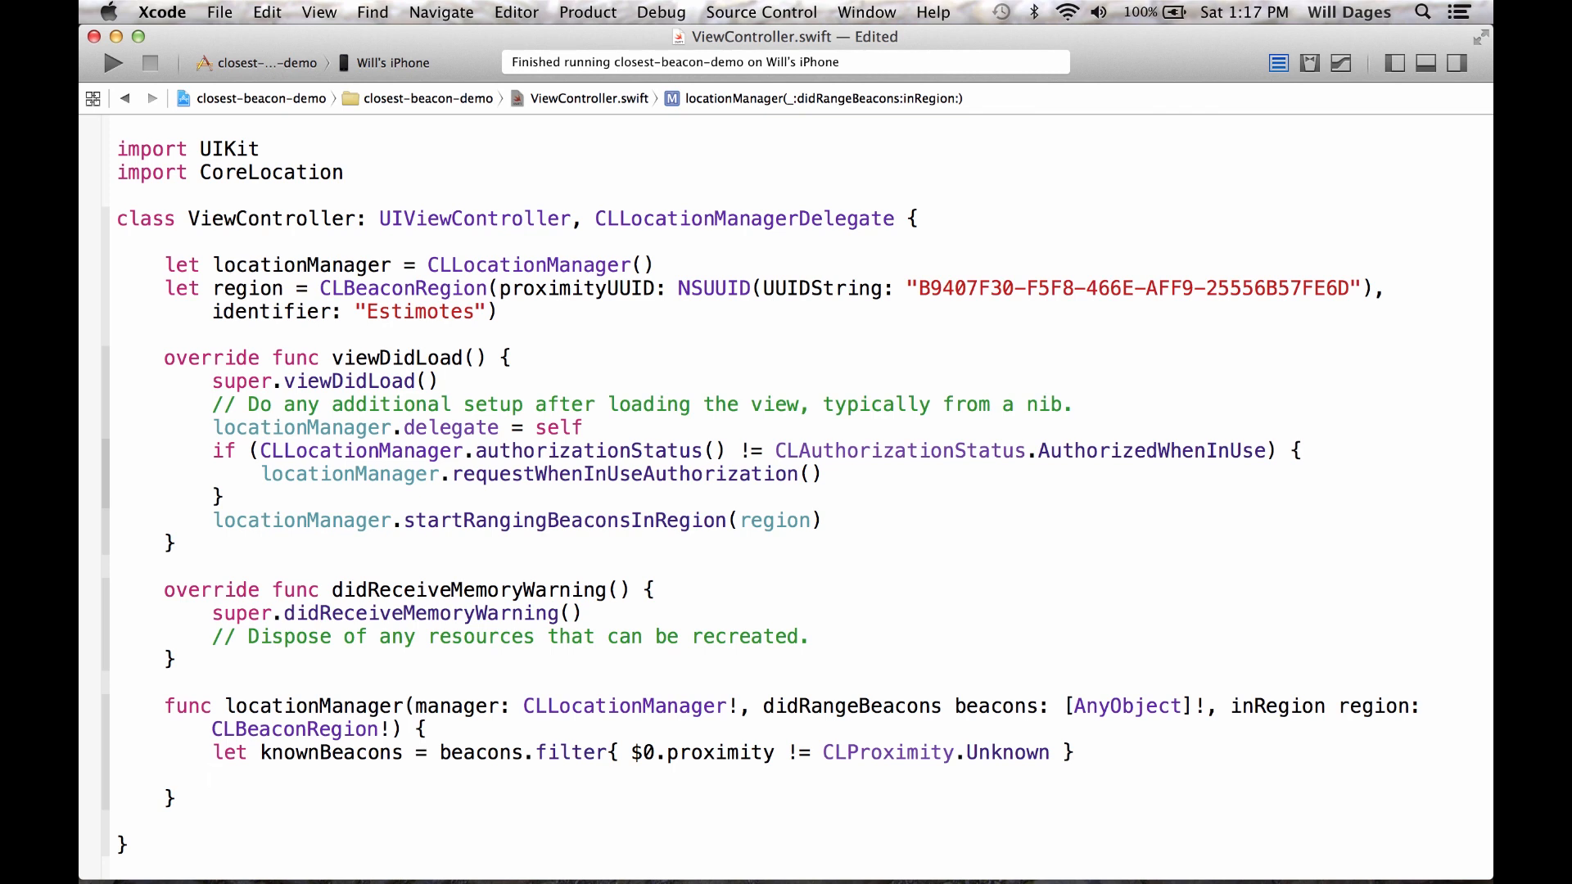
type("if (")
type("known")
Add if (knownBeacons.count > 0) { let closestBeacon = knownBeacons[0] as CLBeacon } in the ranging callback
key("Tab")
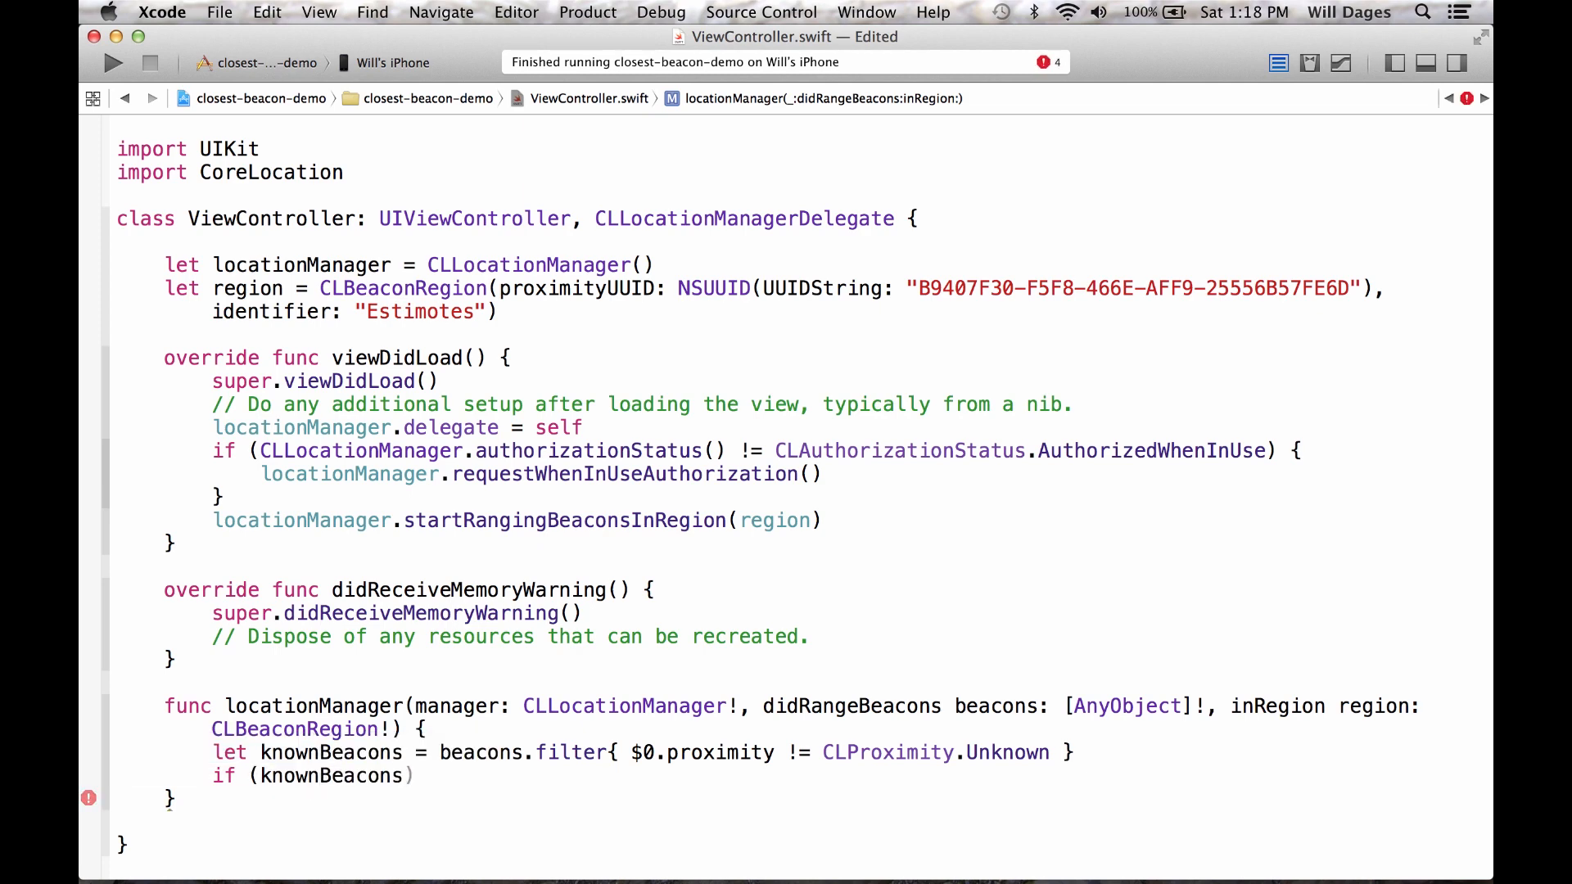
type(".")
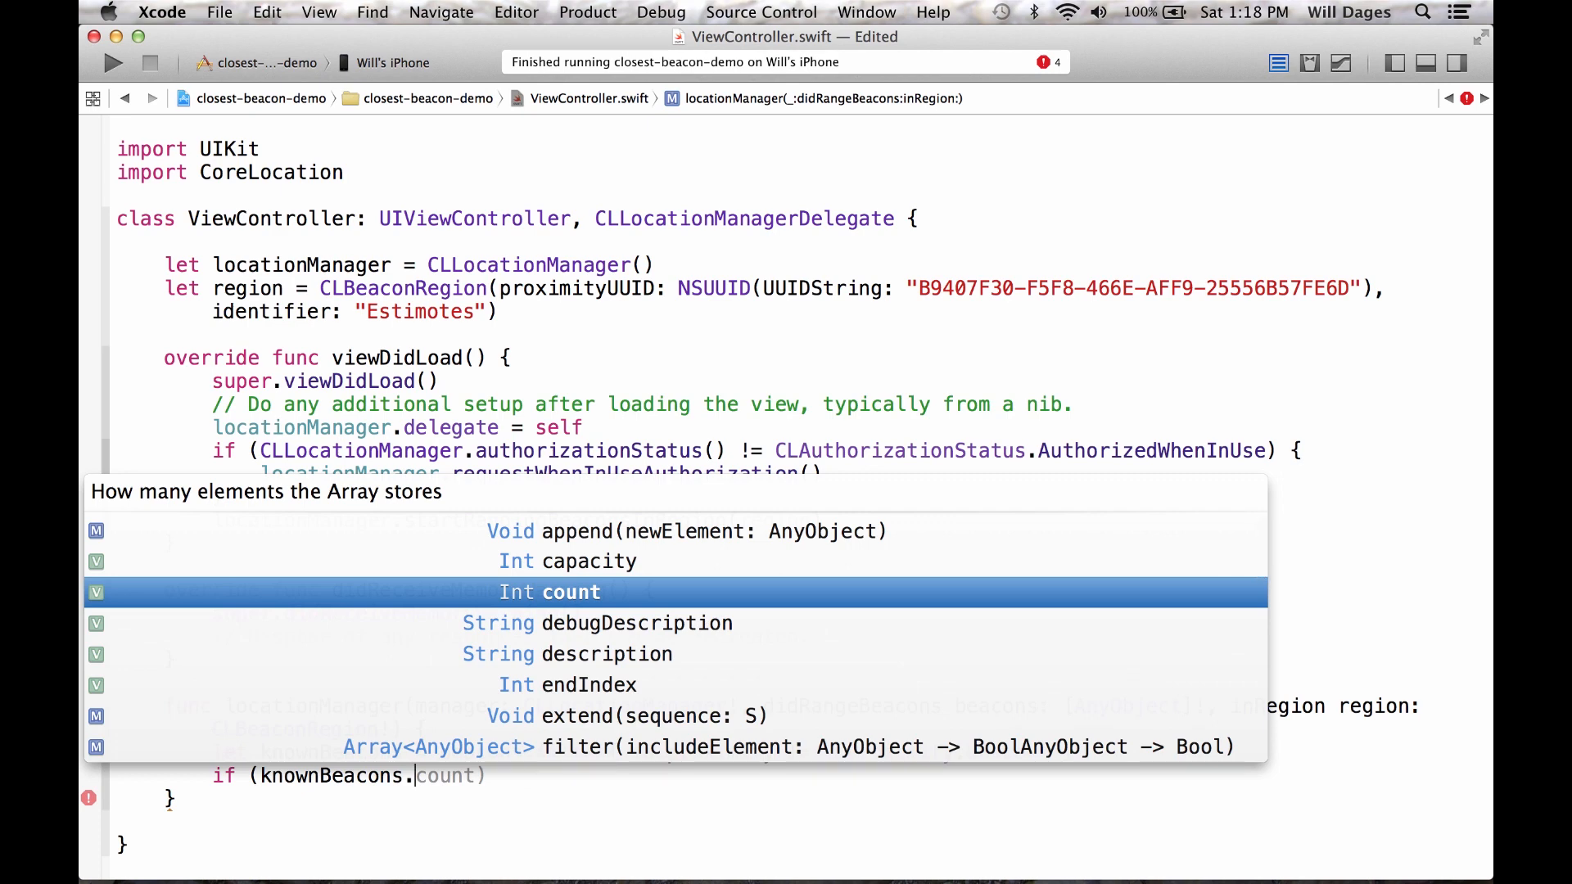
type("nt > 0) ")
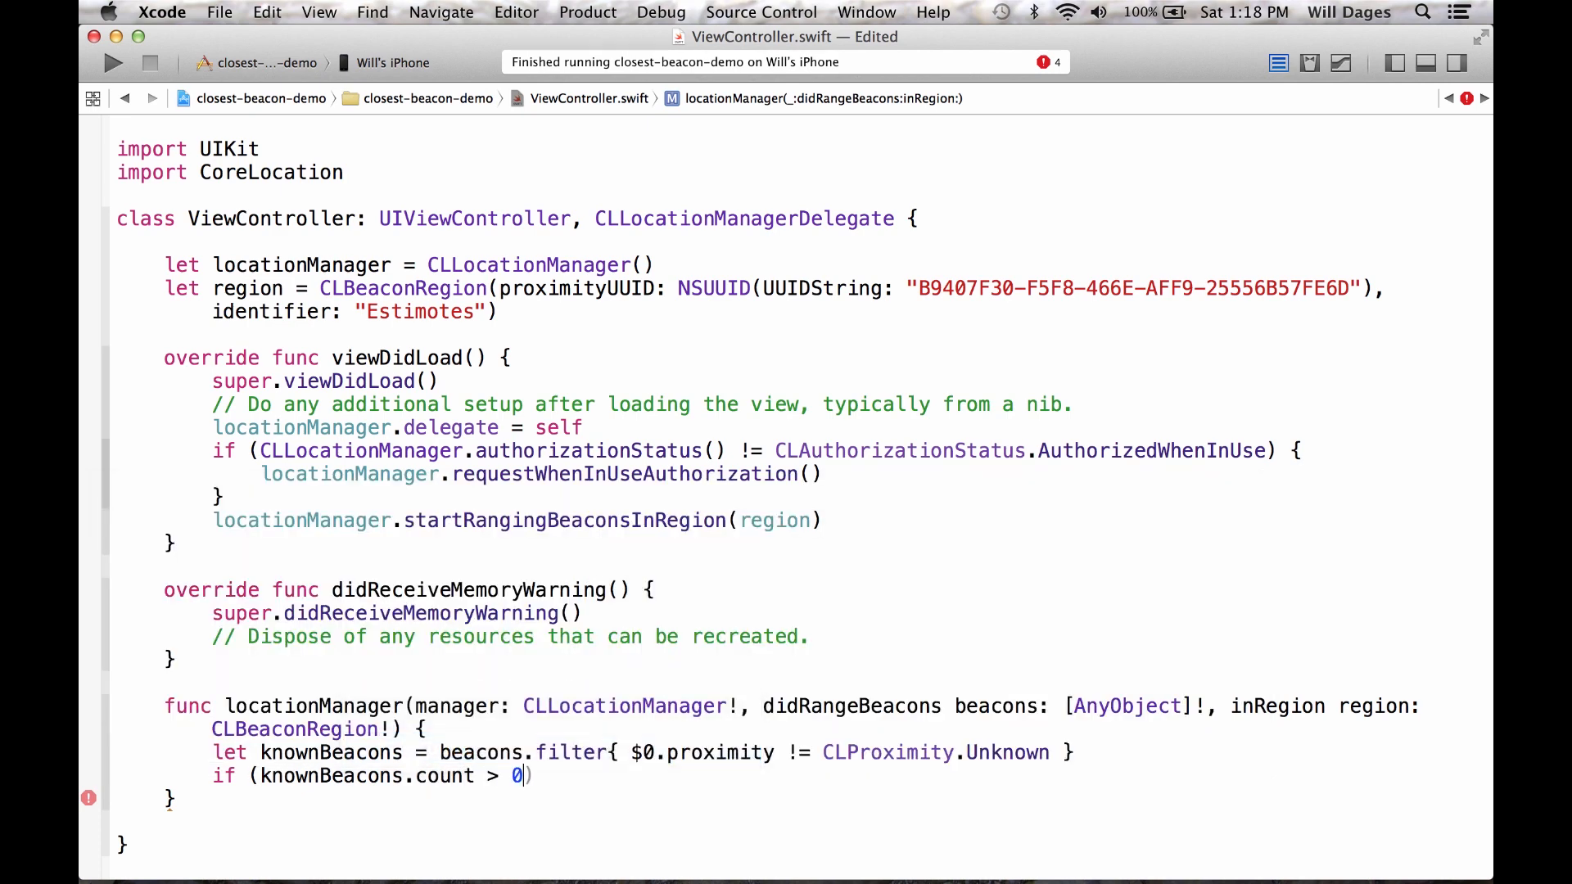
type("{")
key("Return")
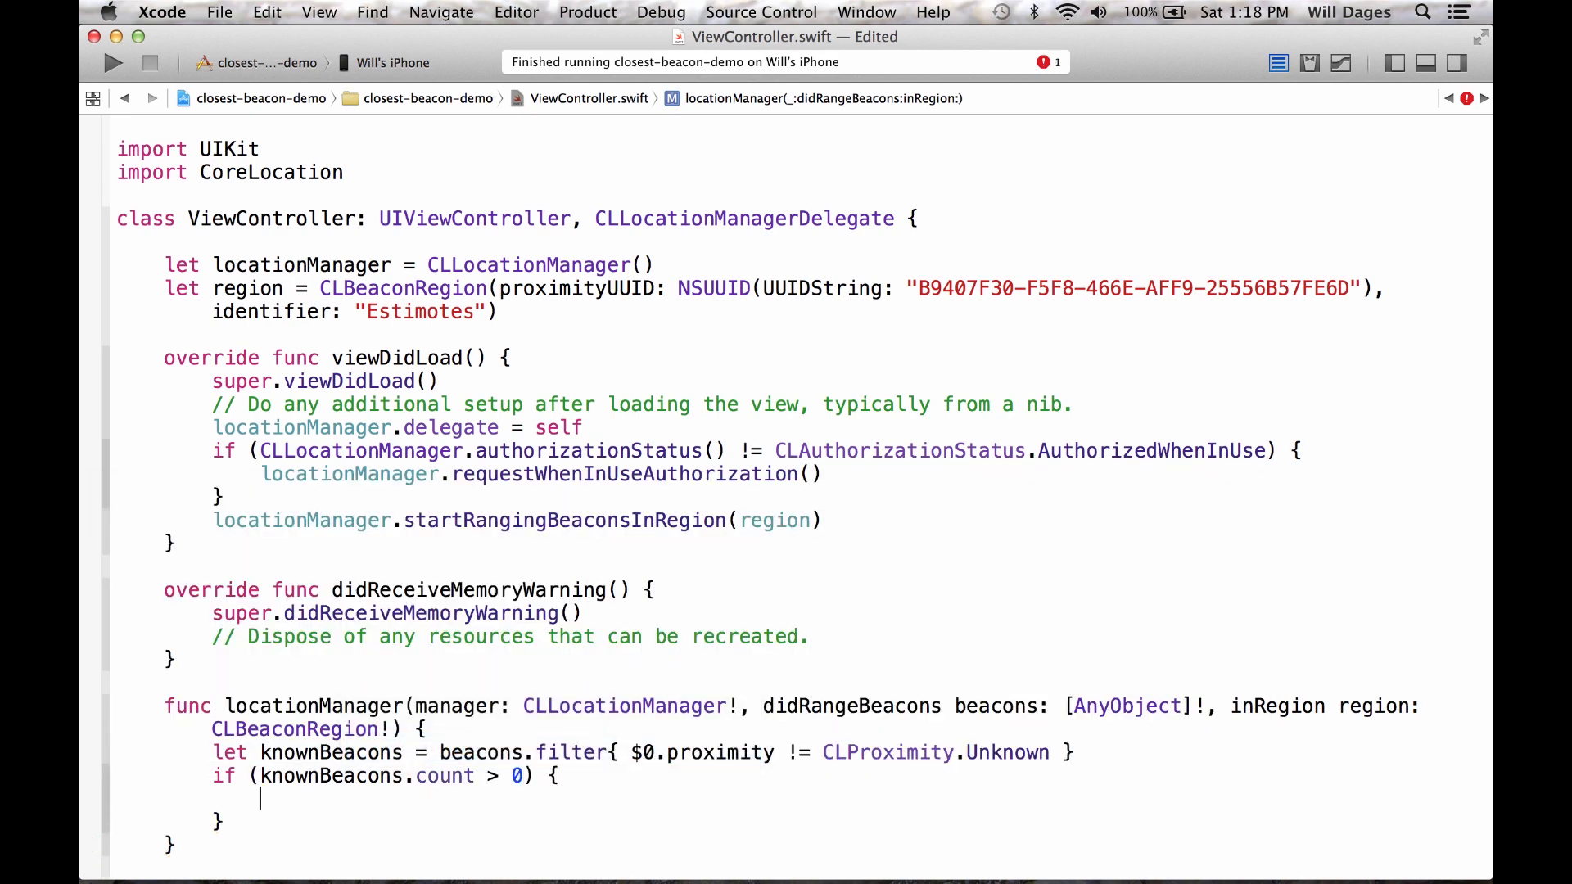
type("let clo")
type("sestBeacon = ")
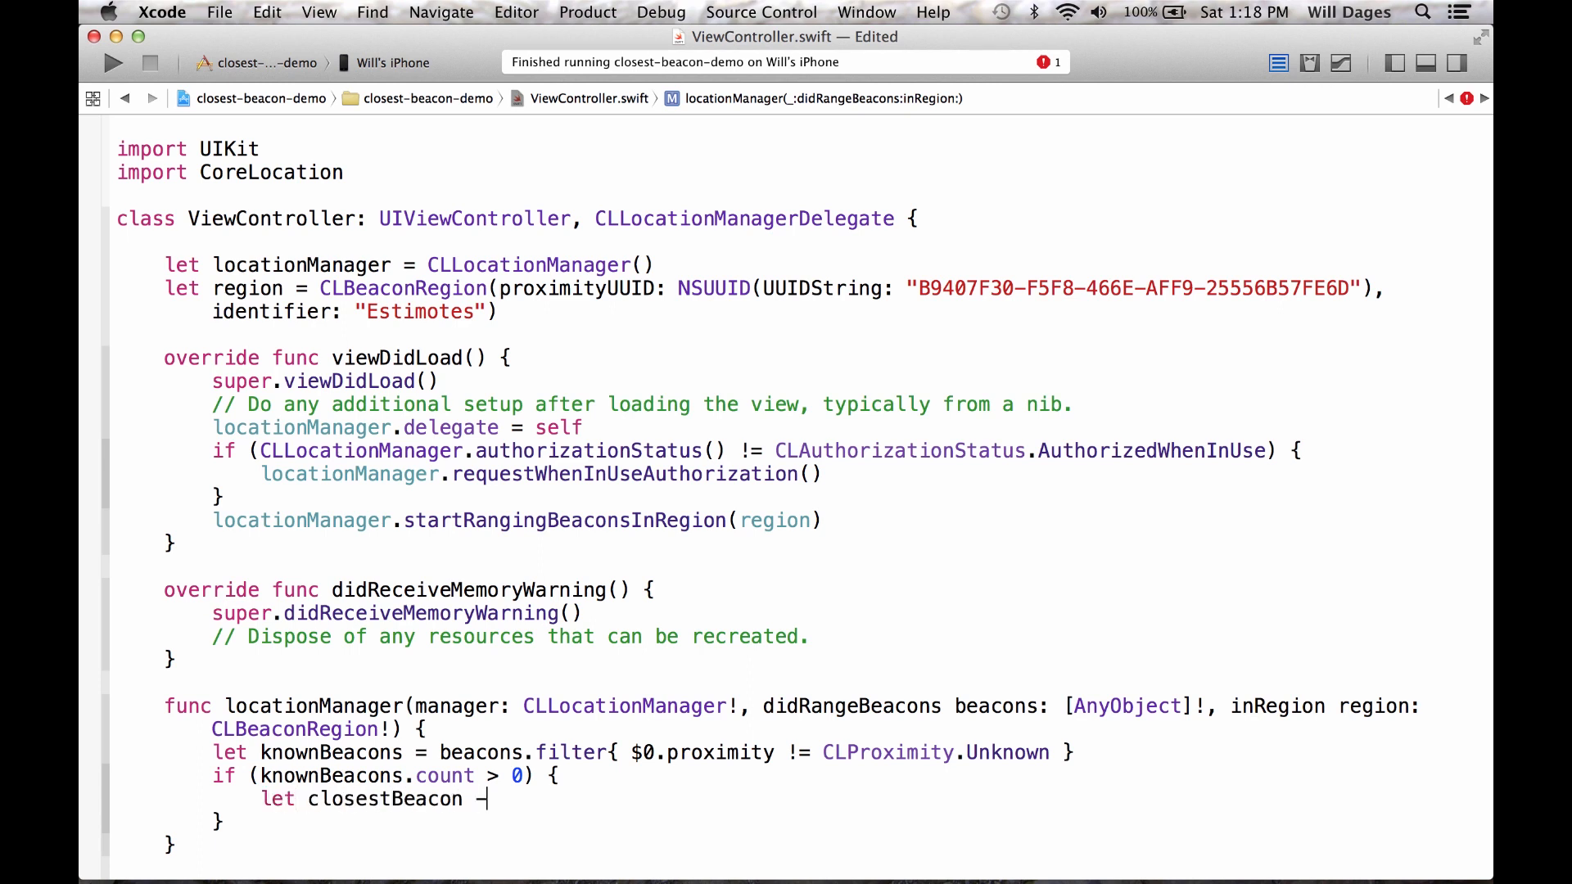
type("kno")
type("wnBeacons[0] a")
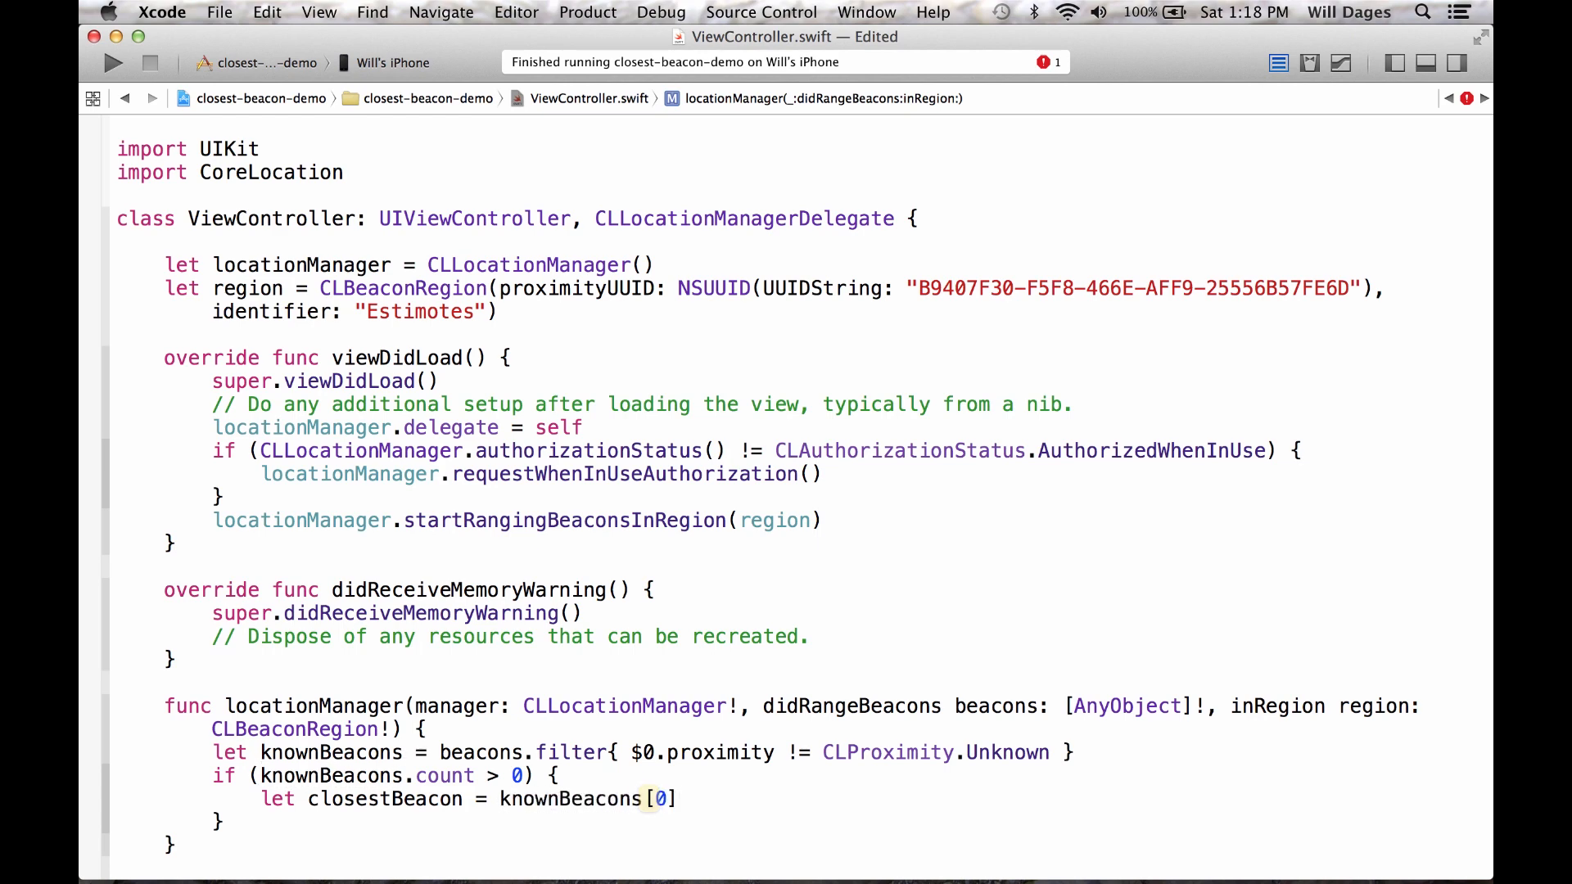
type("s CLBeac")
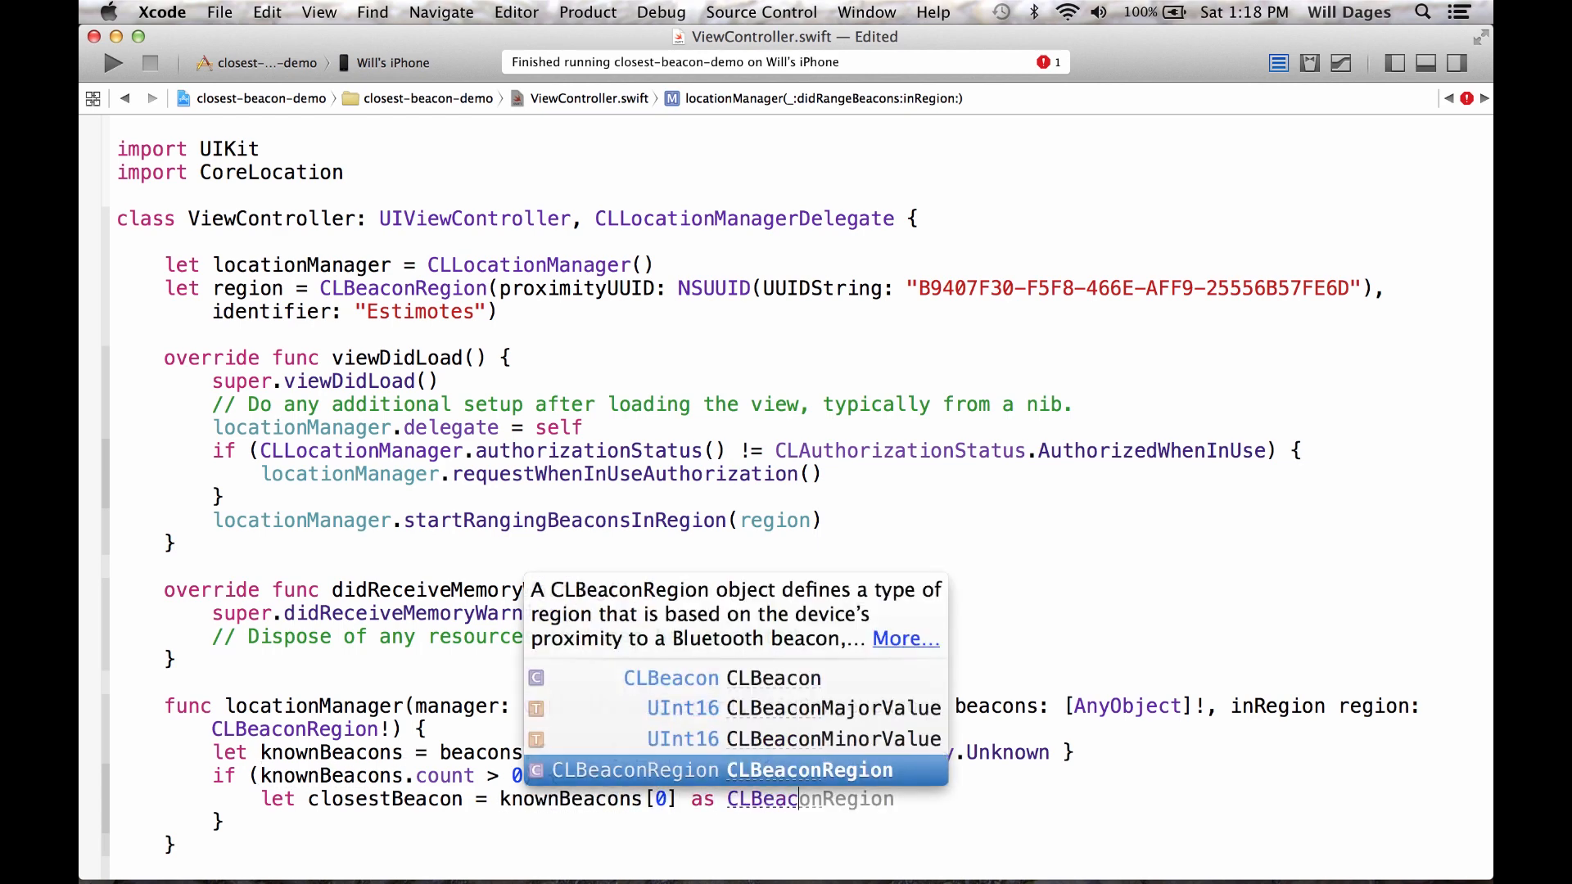
type("on")
key("Escape")
key("Return")
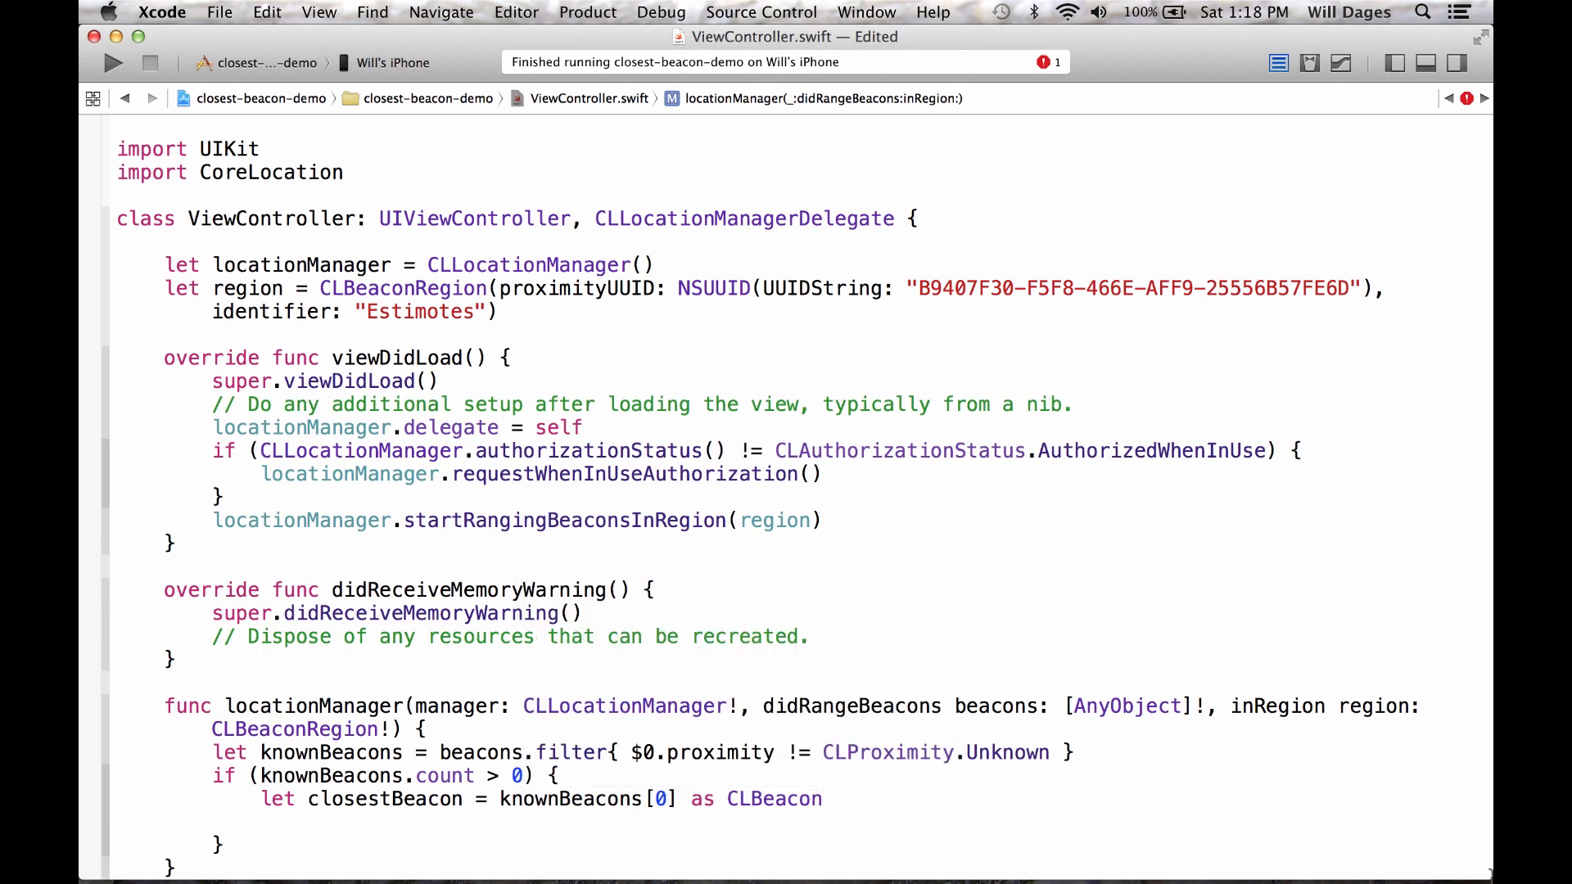
left_click(807, 798)
left_click(842, 808)
scroll(737, 615, "up", 2)
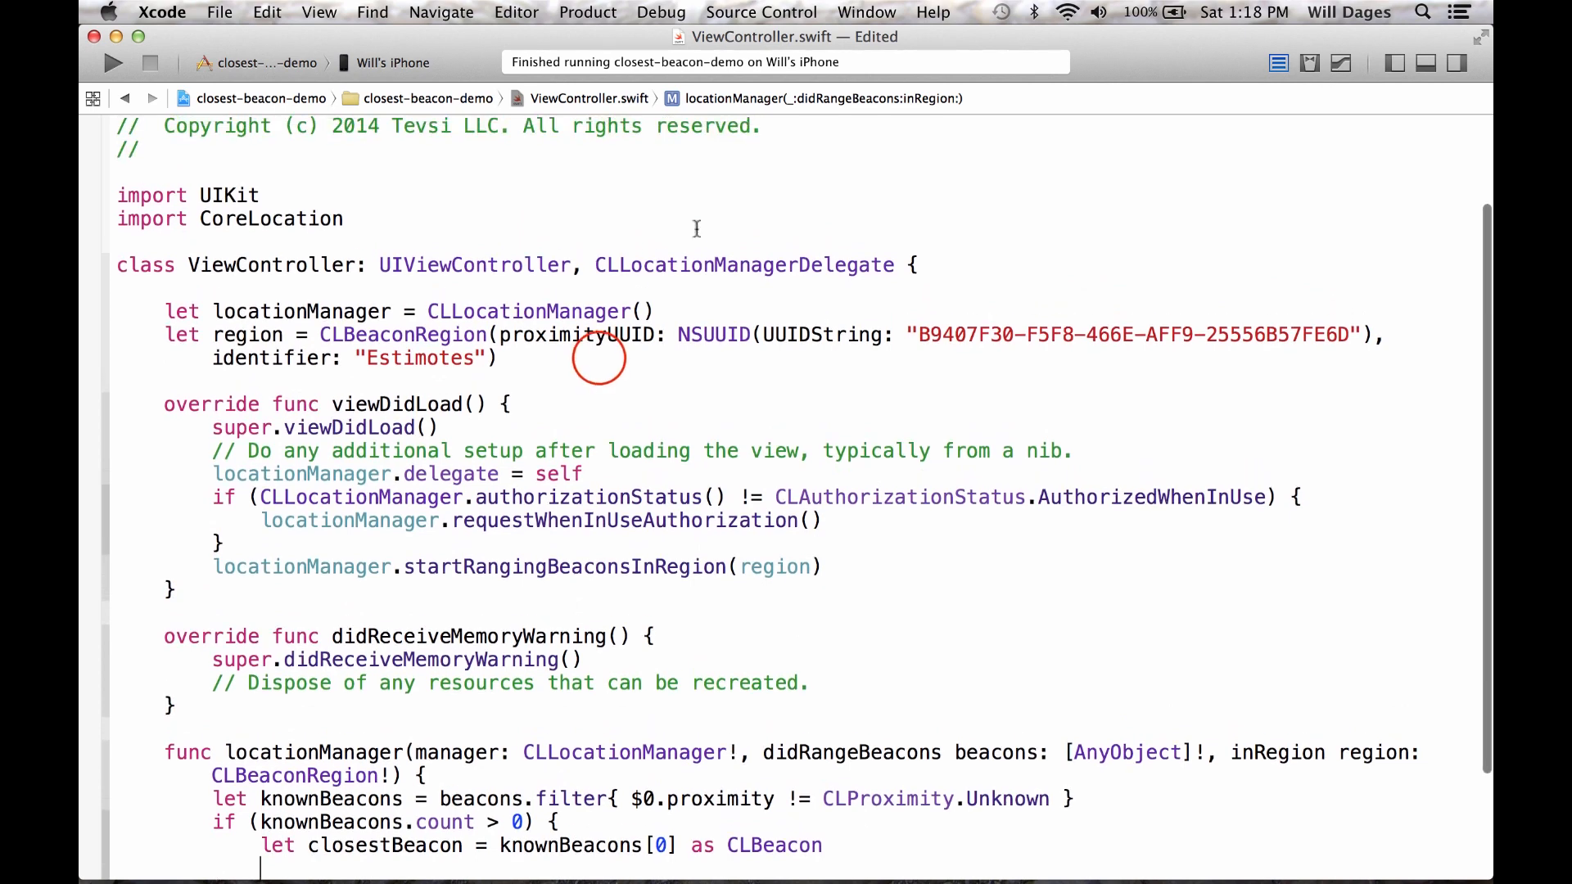
Insert a colors dictionary below region mapping minor values 54482, 31351 and 27327 to UIColor values
left_click(599, 358)
key("Return")
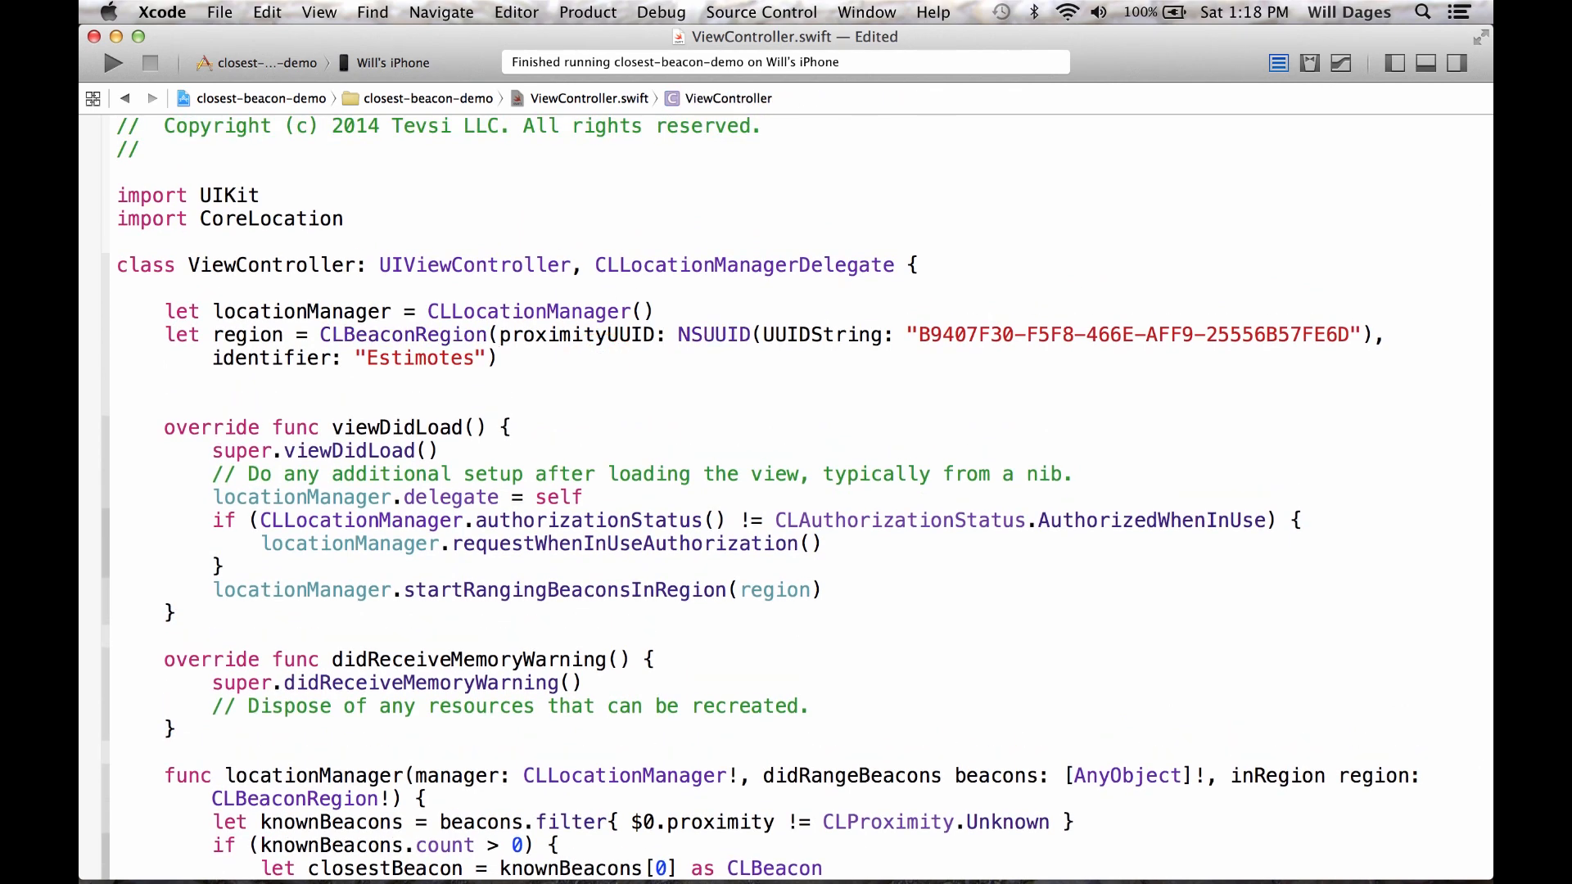
type("colors")
key("Tab")
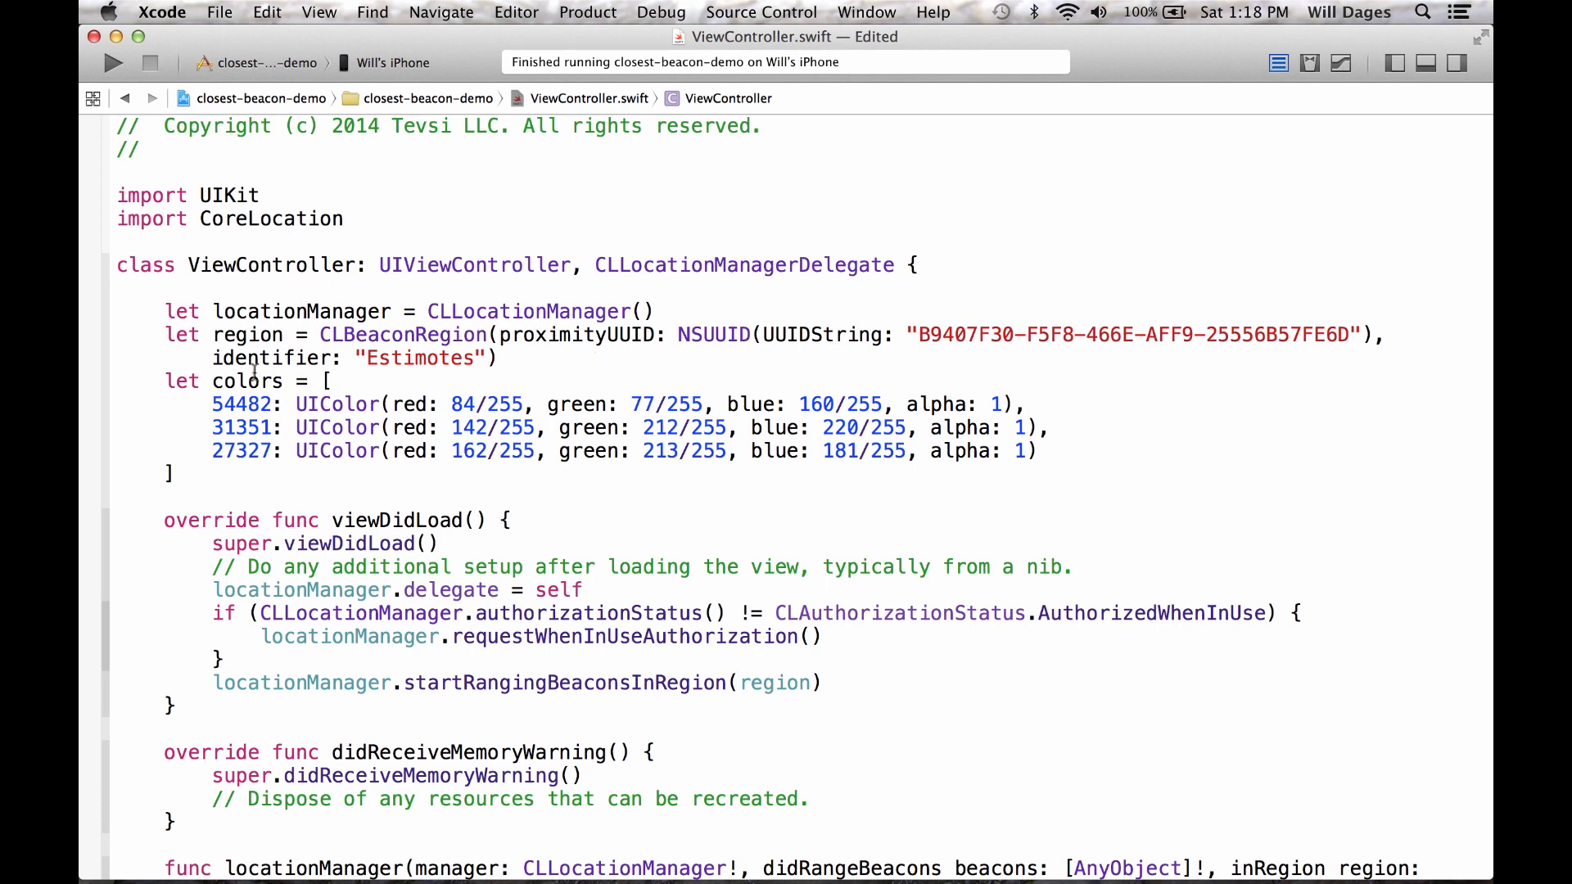
mouse_move(211, 405)
left_mouse_down()
mouse_move(273, 405)
mouse_move(253, 451)
mouse_move(271, 404)
mouse_move(272, 451)
left_mouse_up()
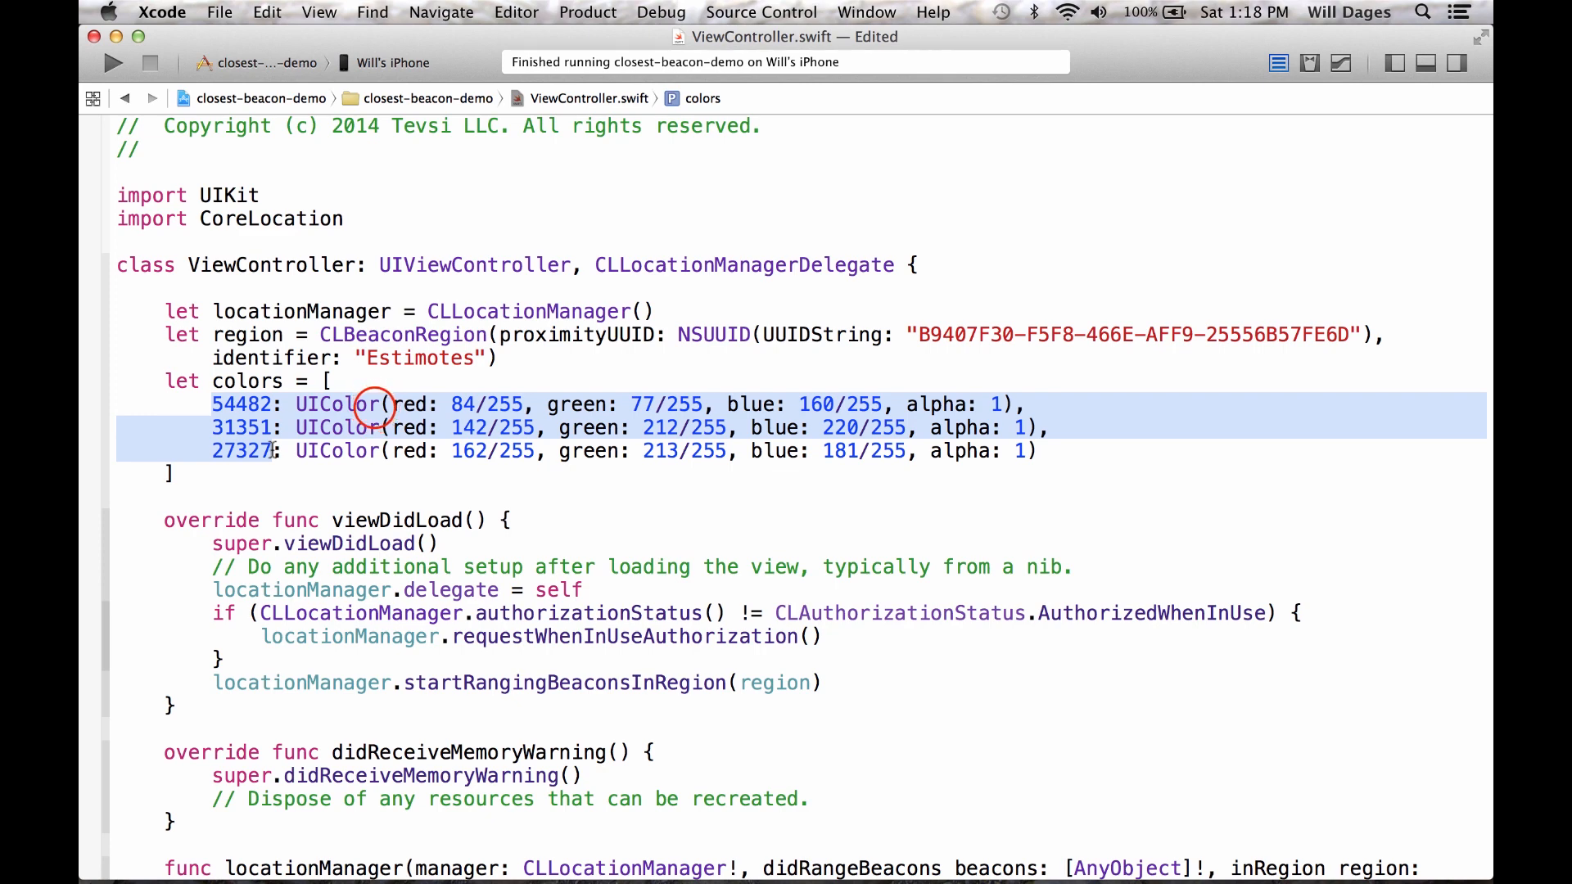
left_click(374, 405)
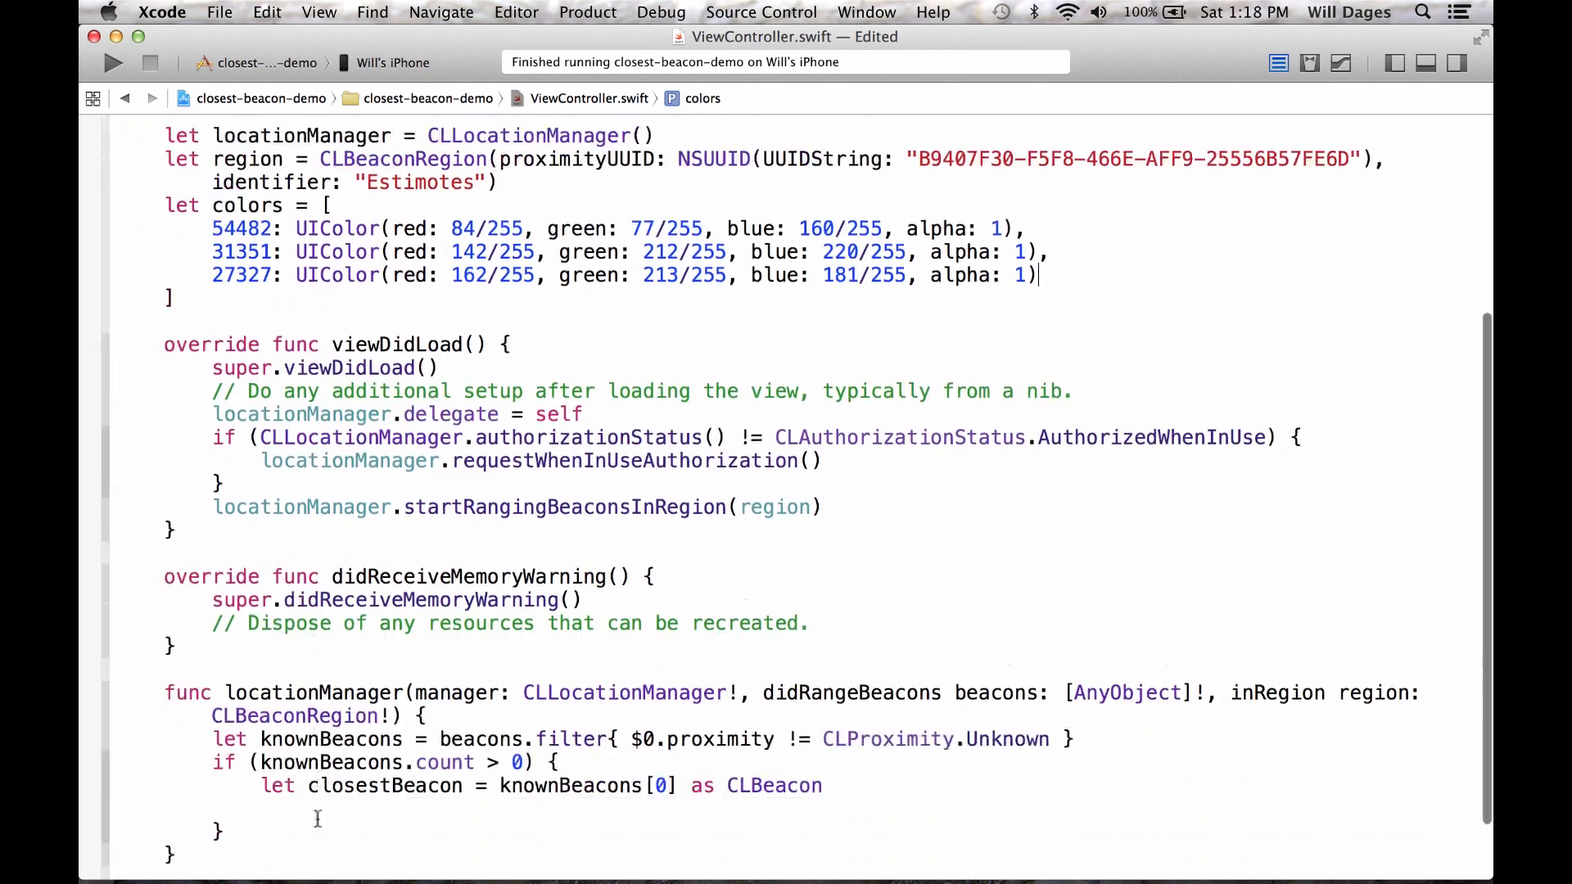
scroll(462, 615, "down", 5)
Set self.view.backgroundColor = self.colors[closestBeacon.minor] inside the if block and save
left_click(462, 735)
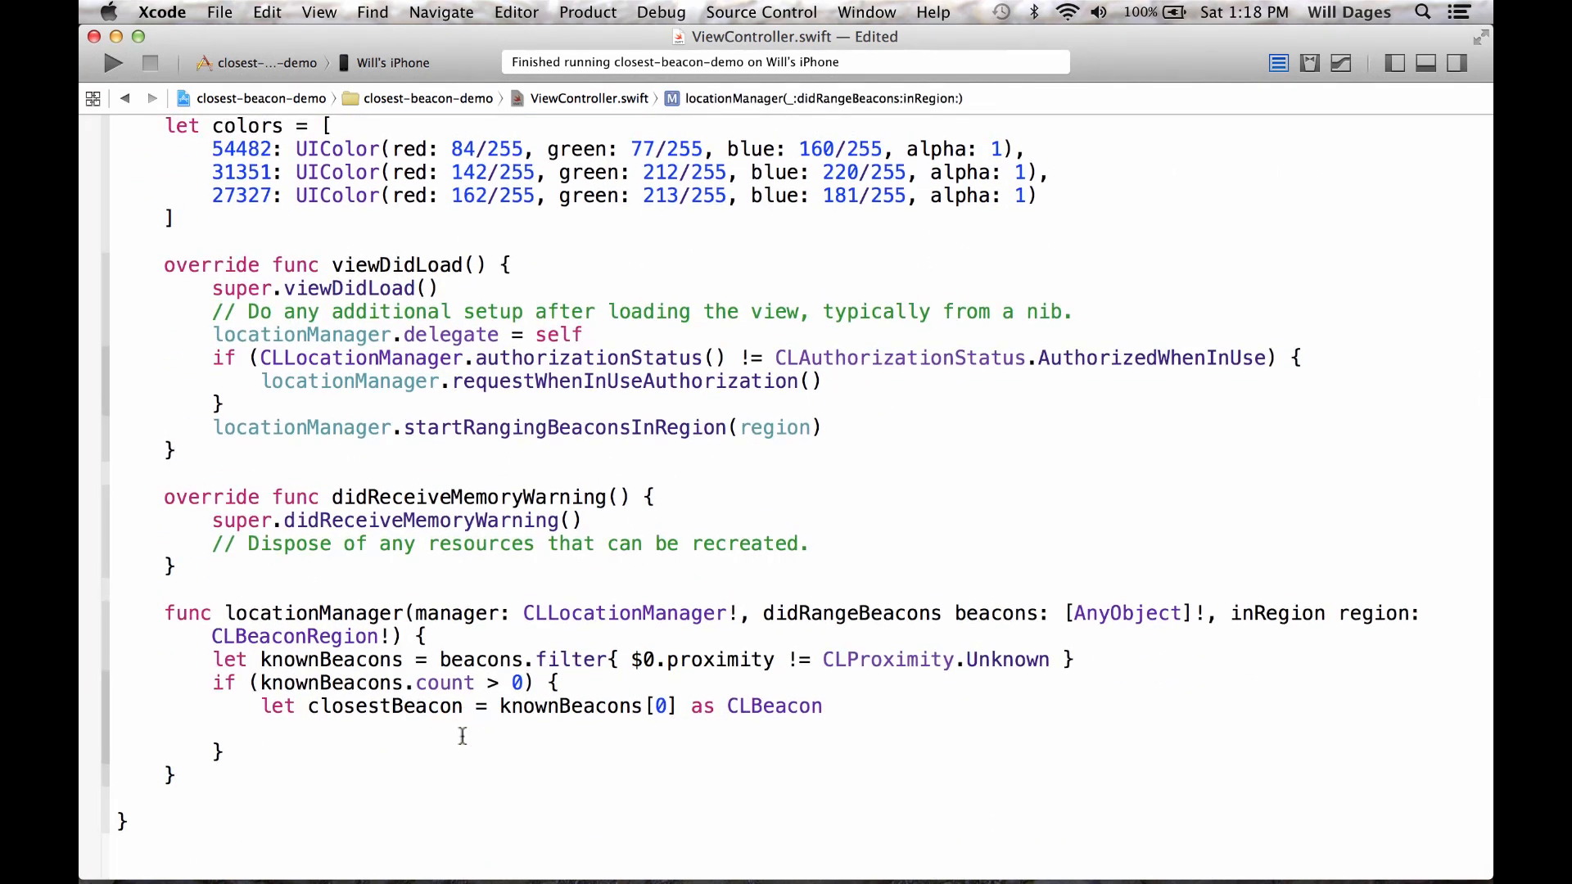
type("self.v")
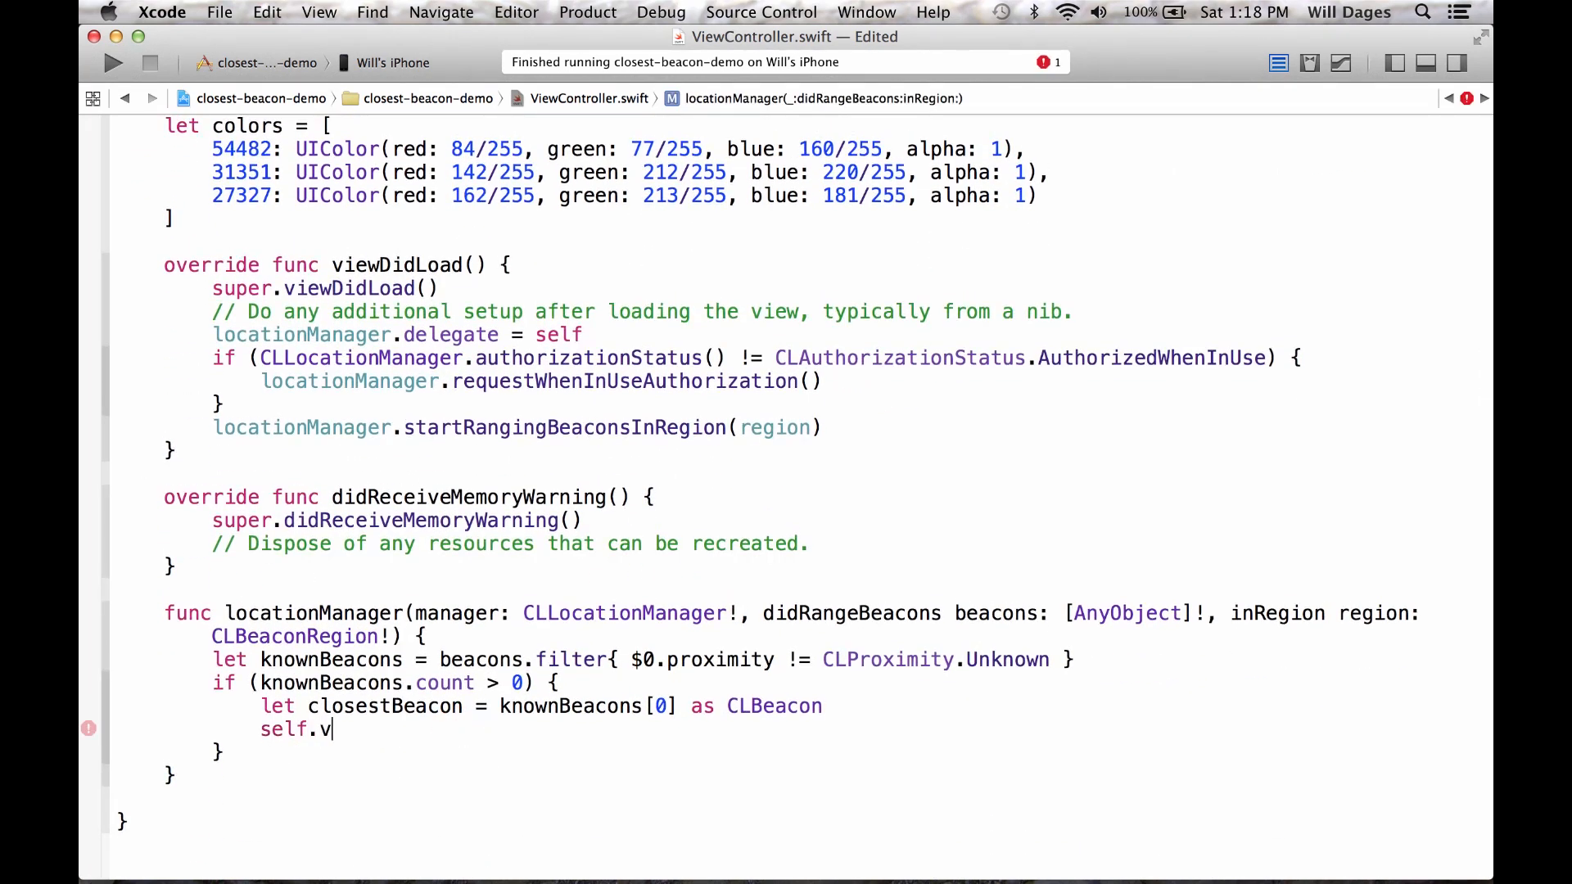
type("iew.back")
key("Tab")
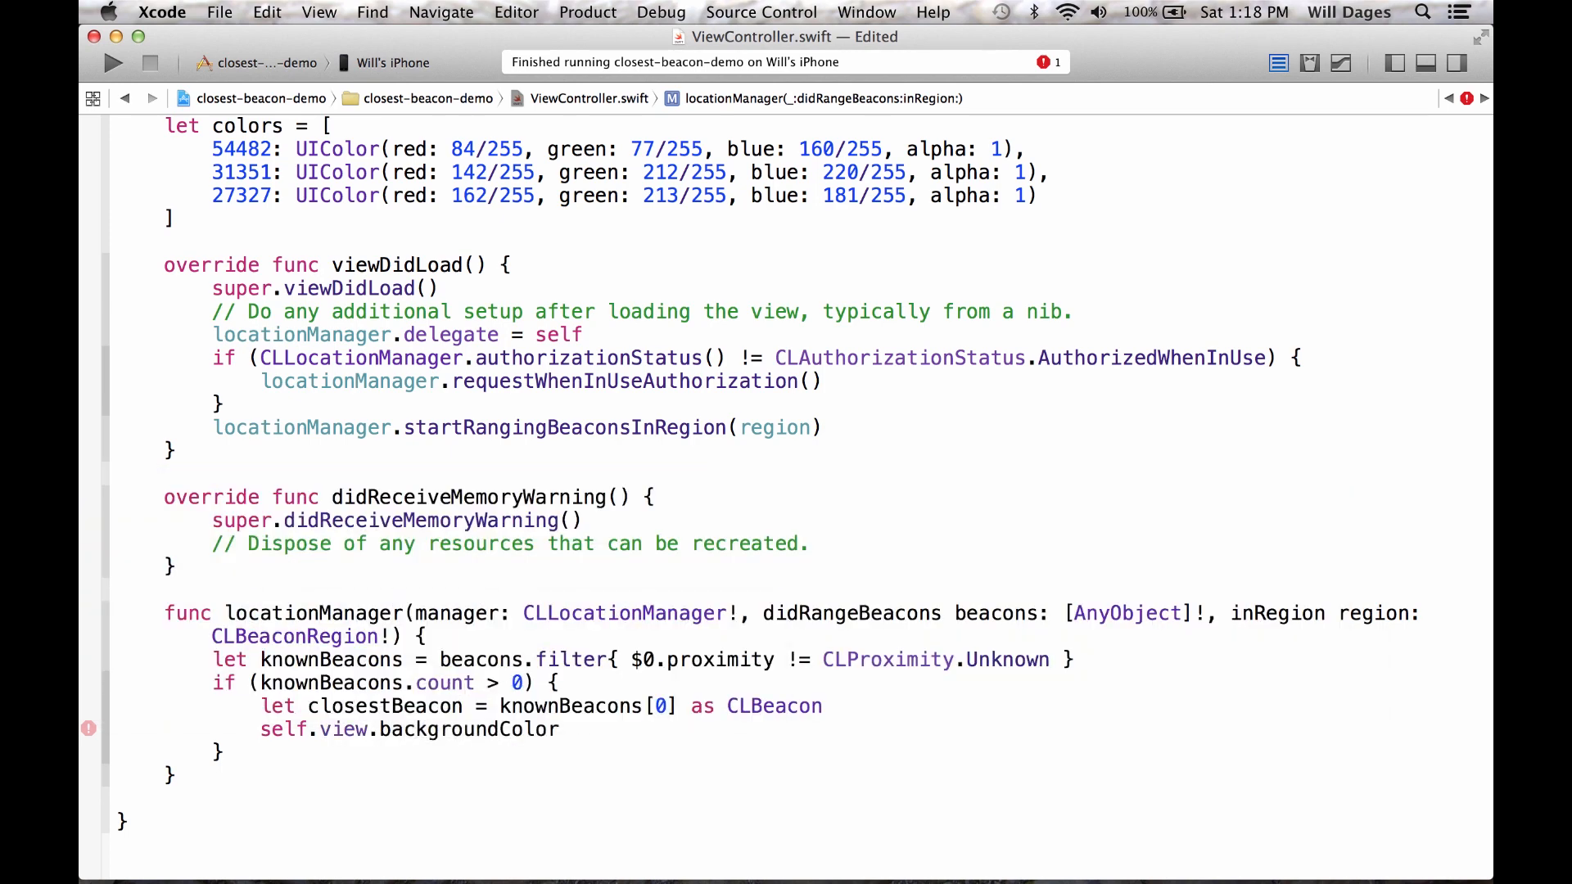
type("= self.c")
type("olor")
key("Tab")
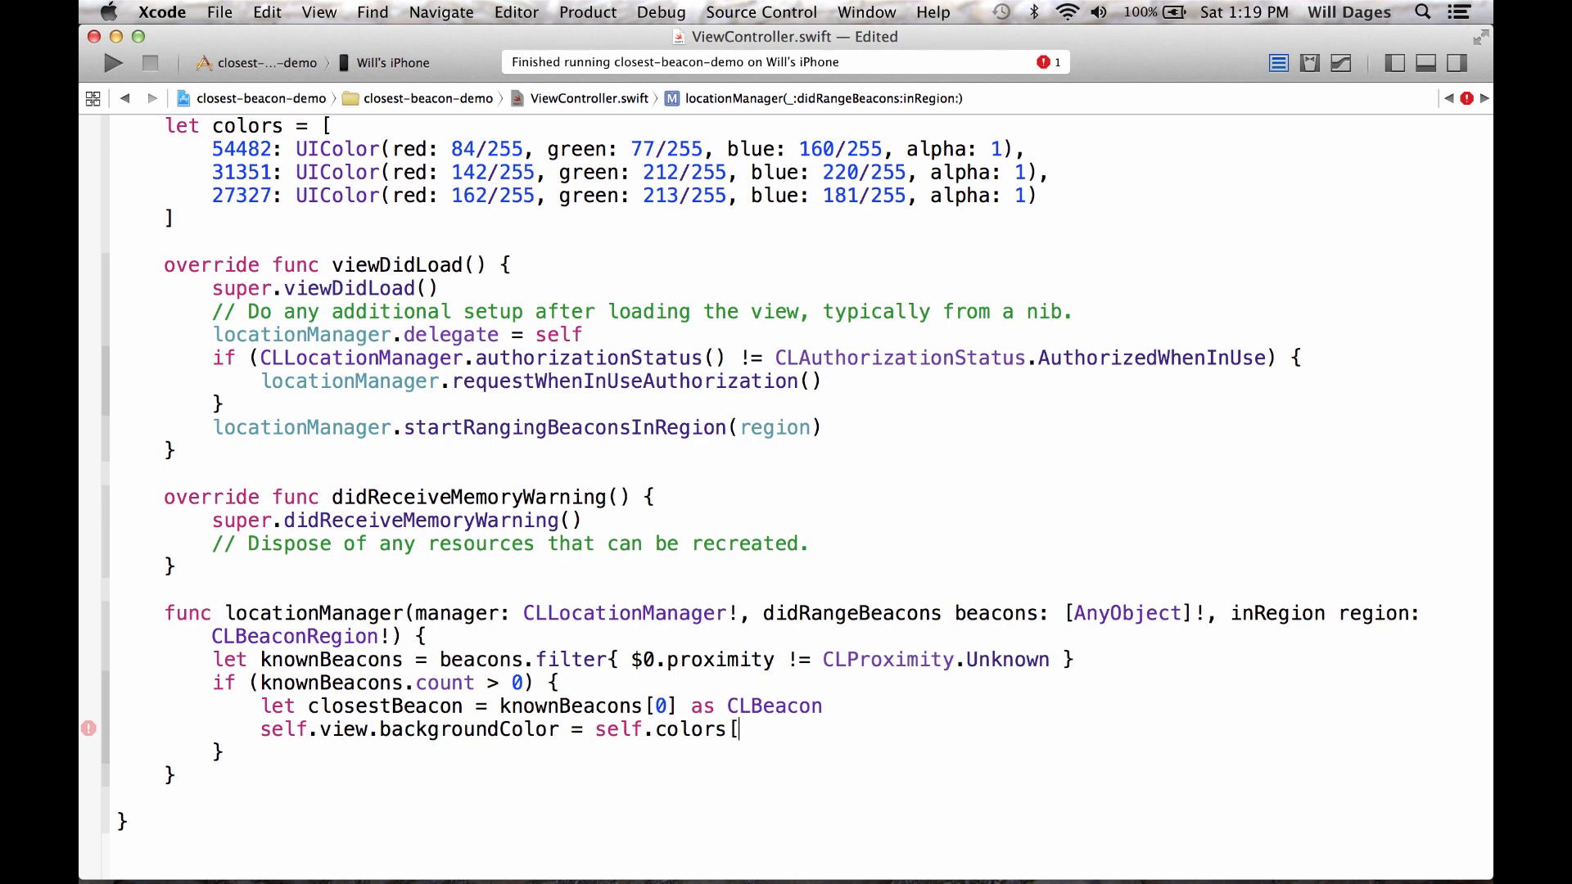
type("clo")
type("sest")
key("Tab")
type(".")
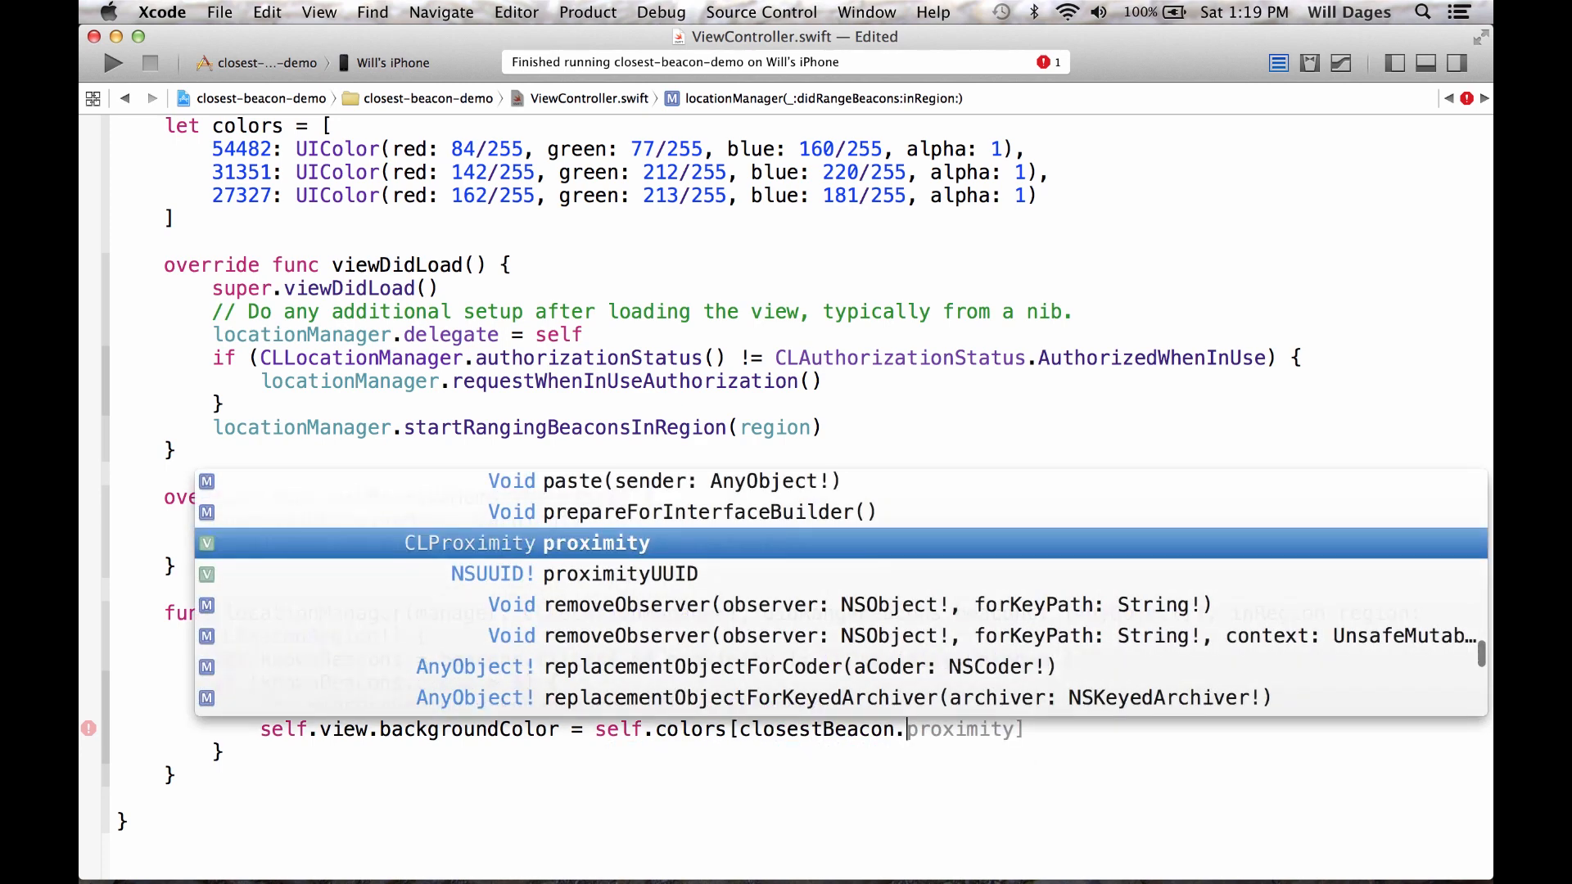
type("min")
key("Tab")
type("]")
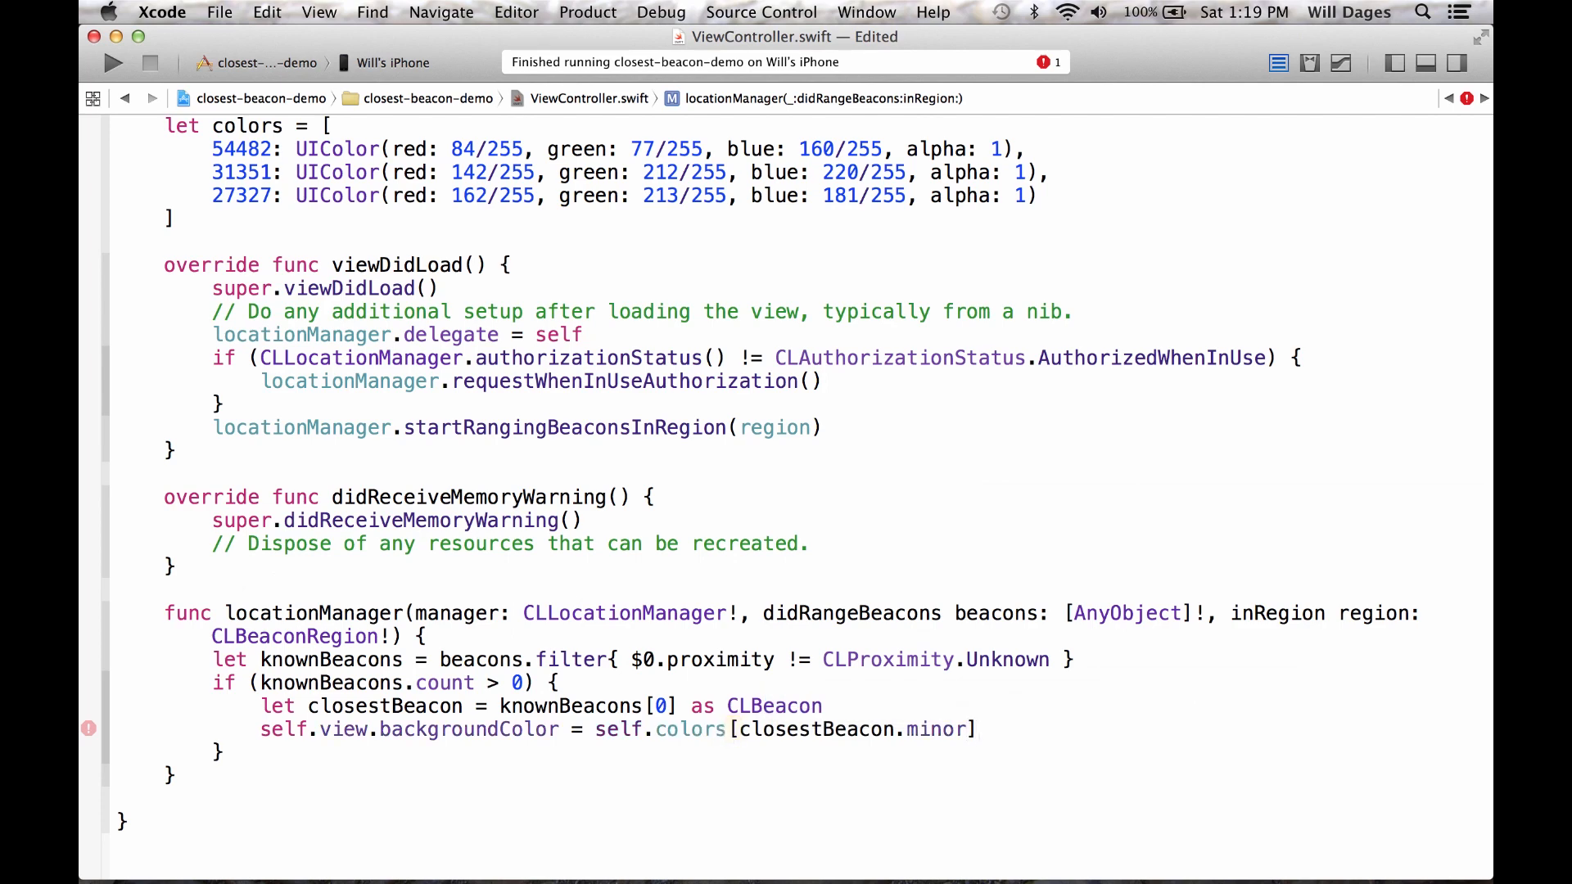
key("super+s")
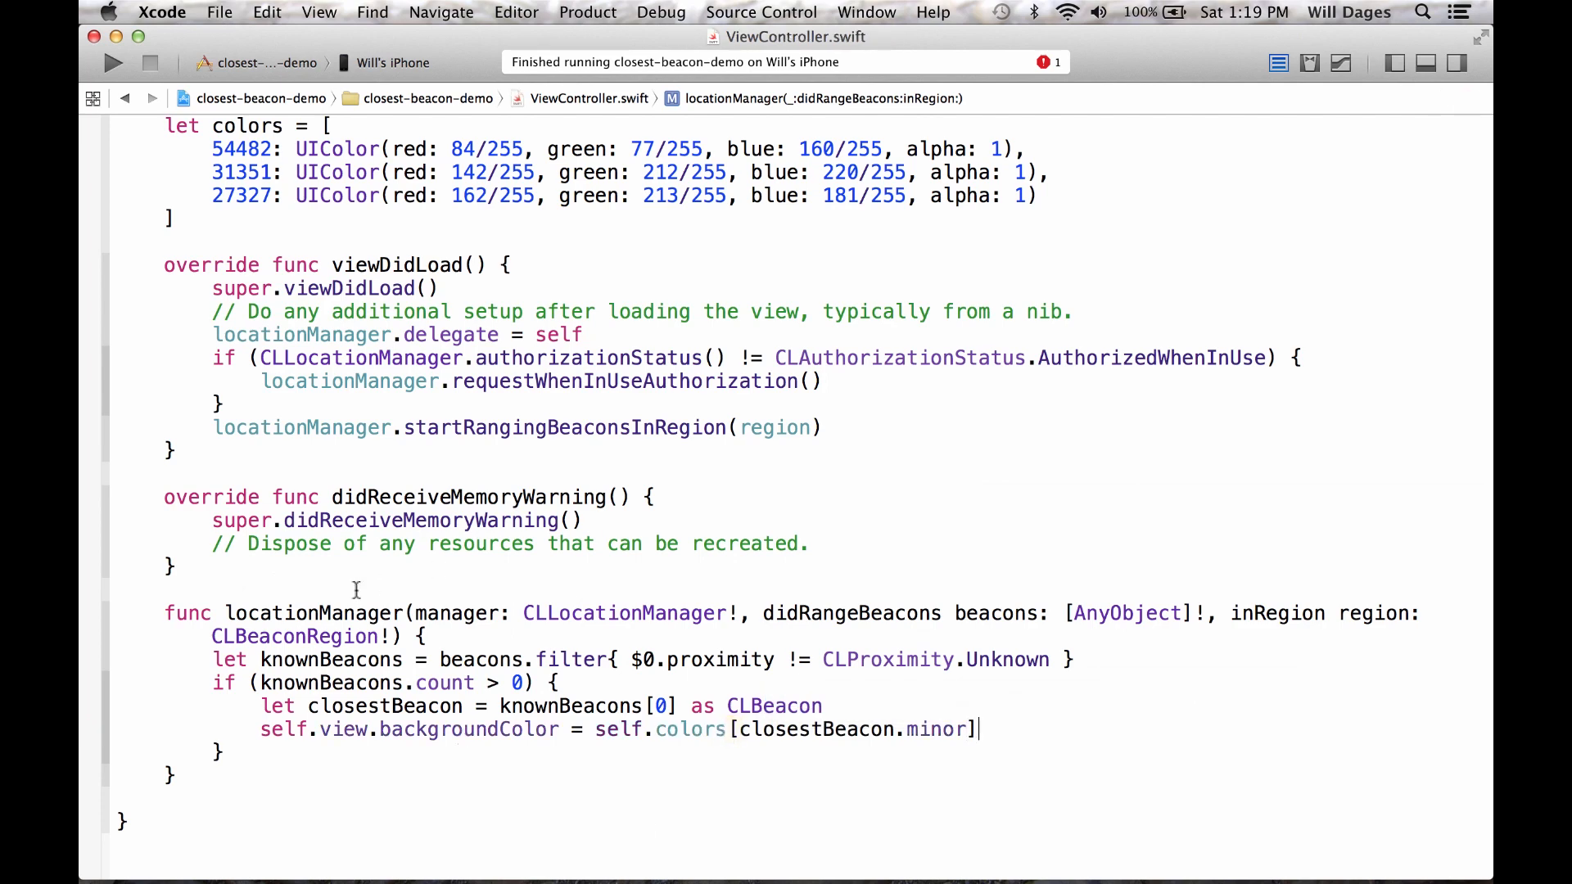
Build and run the closest-beacon colour app on the iPhone
left_click(113, 63)
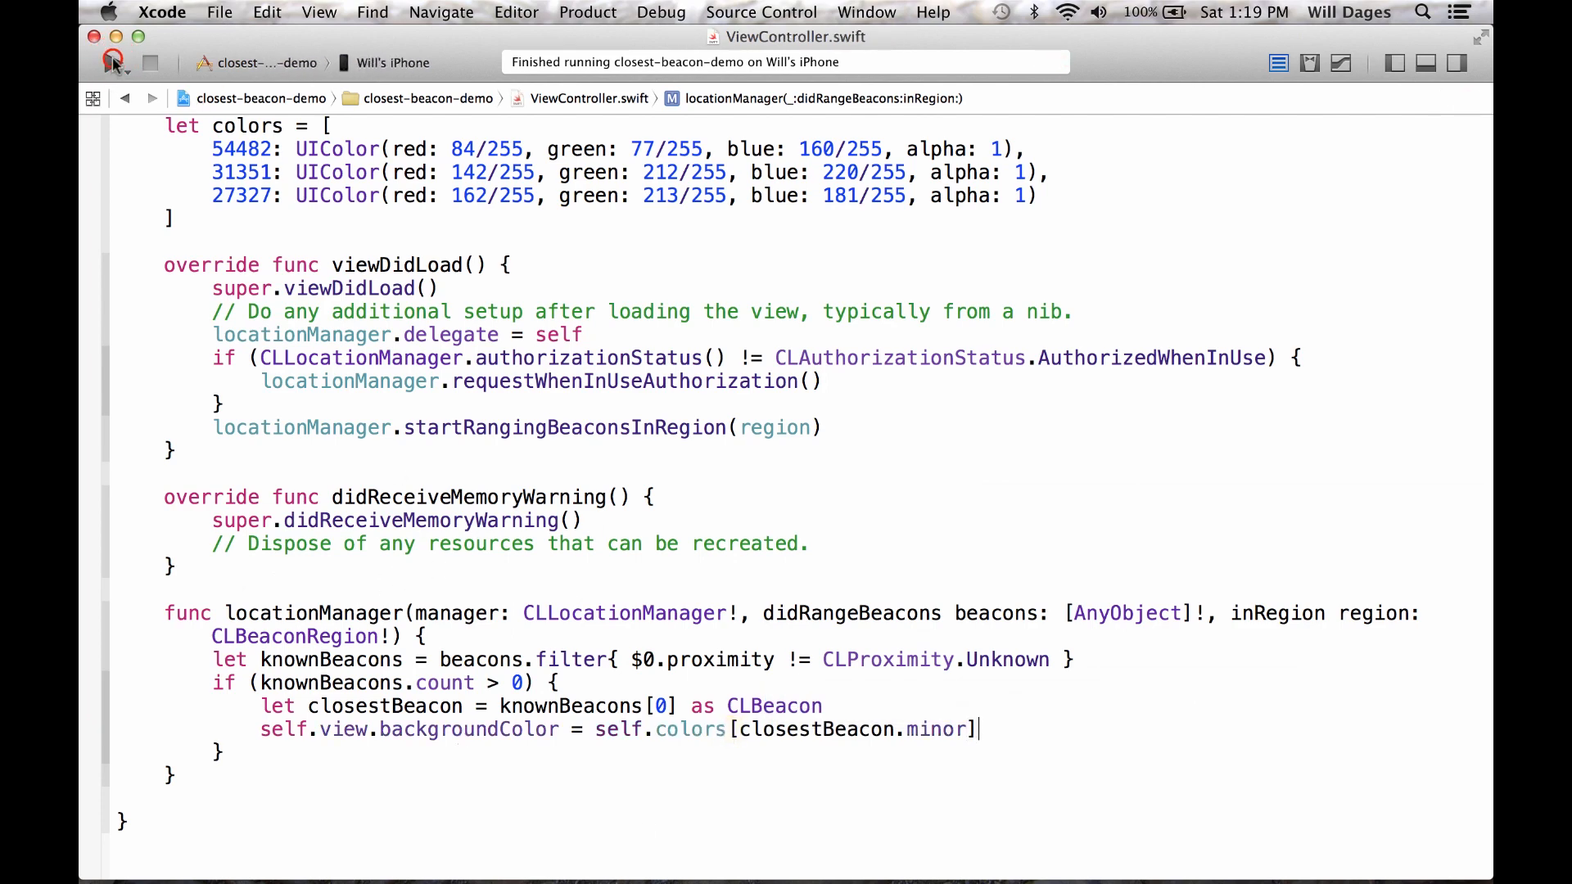